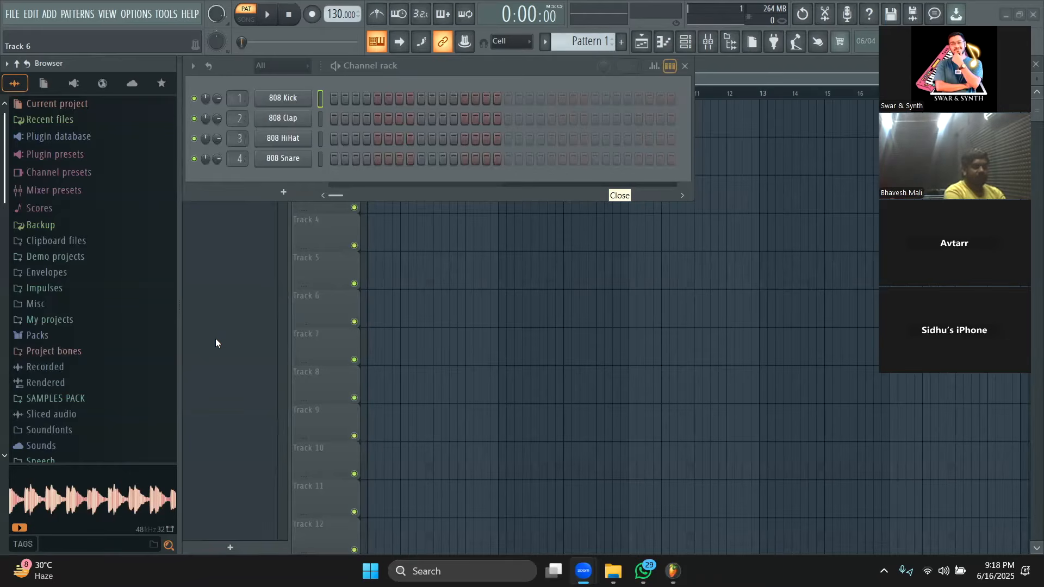
# Show the channel rack and add the Rhodes keyboard preset from the Instruments pack as a new channel
pyautogui.press('F6')
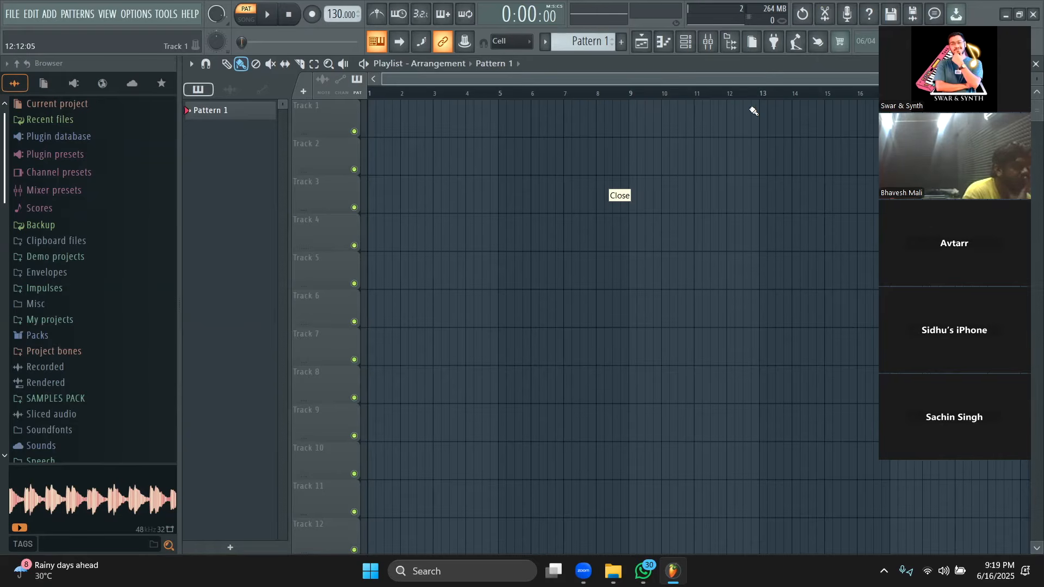
pyautogui.click(685, 41)
pyautogui.scroll(-2, 68, 313)
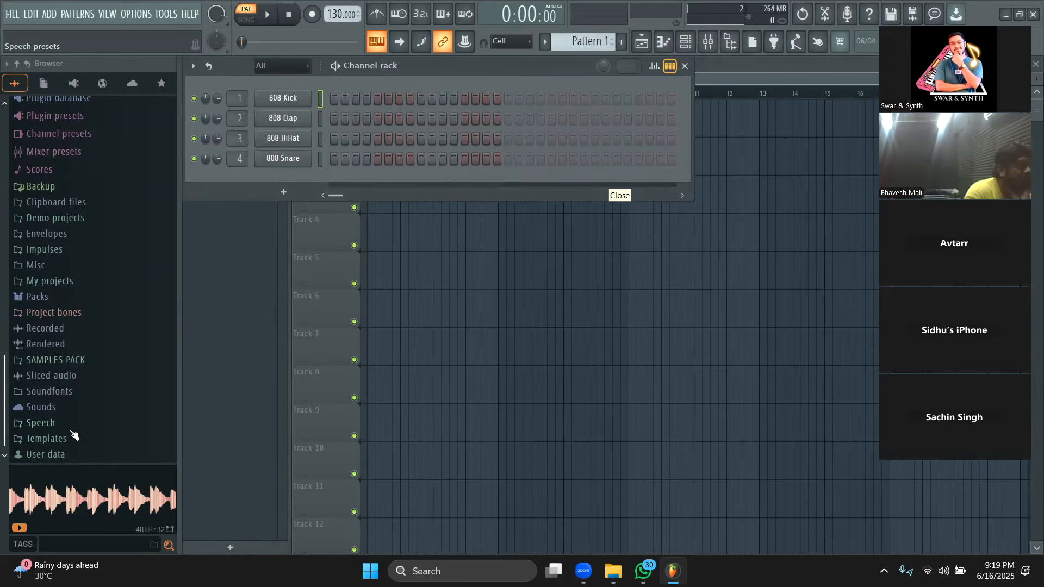
pyautogui.click(38, 296)
pyautogui.scroll(-8, 58, 301)
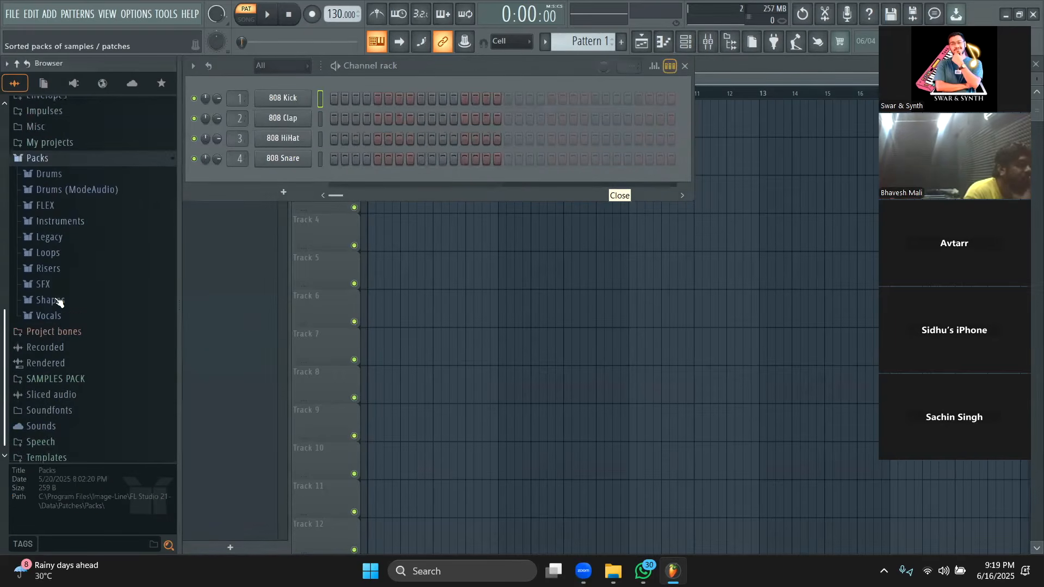
pyautogui.click(71, 206)
pyautogui.click(78, 250)
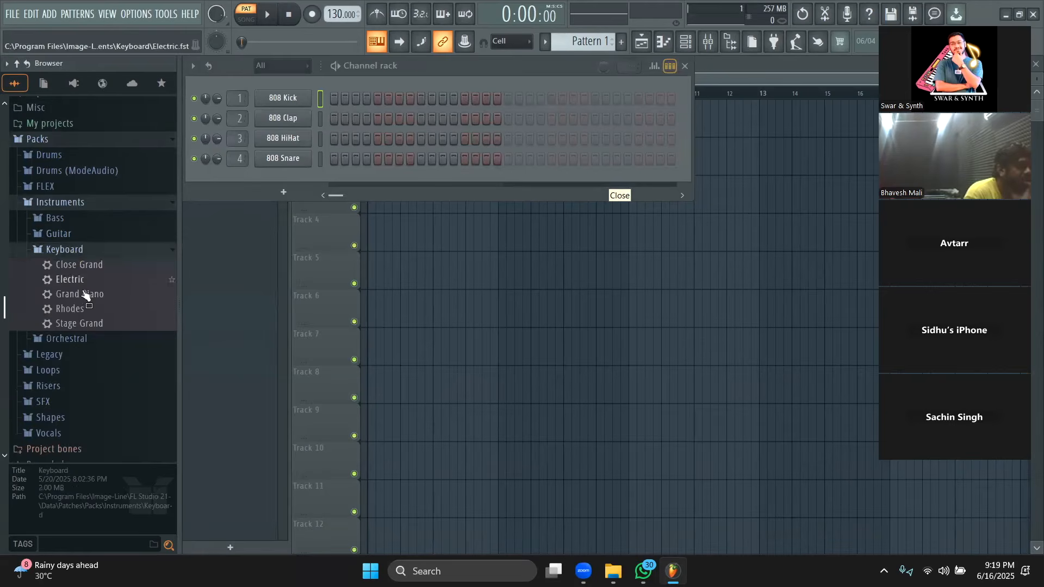
pyautogui.moveTo(75, 308); pyautogui.dragTo(291, 172)
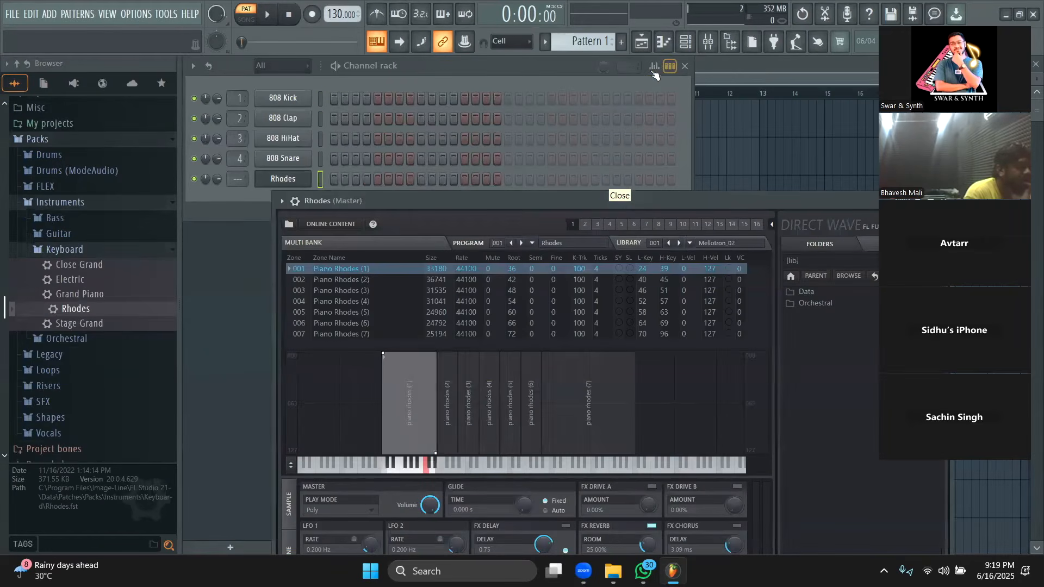
# Switch off the step grid in the channel rack and open the Rhodes channel's piano roll
pyautogui.click(669, 66)
pyautogui.click(298, 186)
pyautogui.click(299, 186)
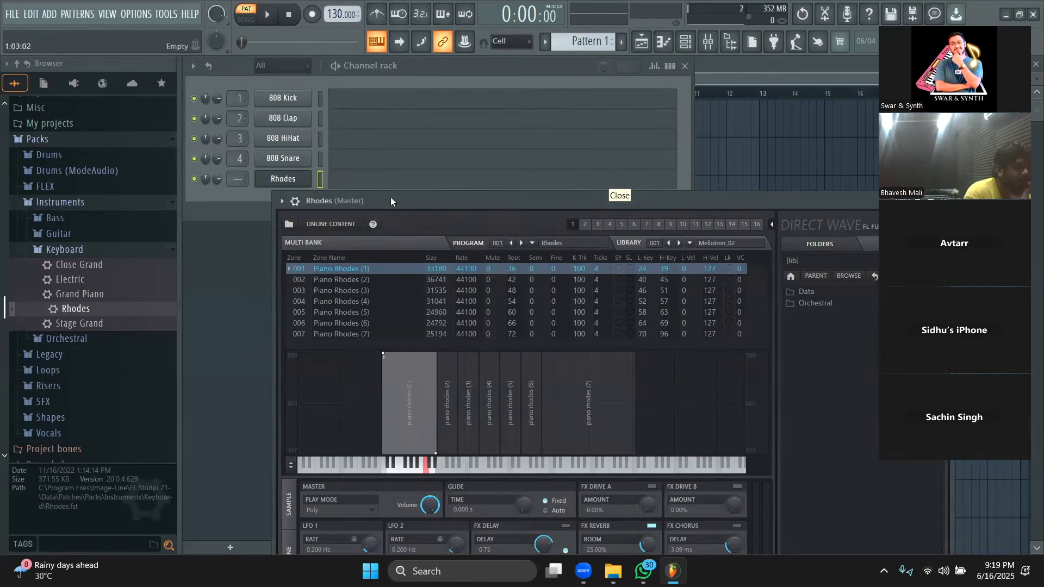
pyautogui.moveTo(392, 197); pyautogui.dragTo(293, 163)
pyautogui.moveTo(372, 125); pyautogui.dragTo(383, 159)
pyautogui.click(244, 199)
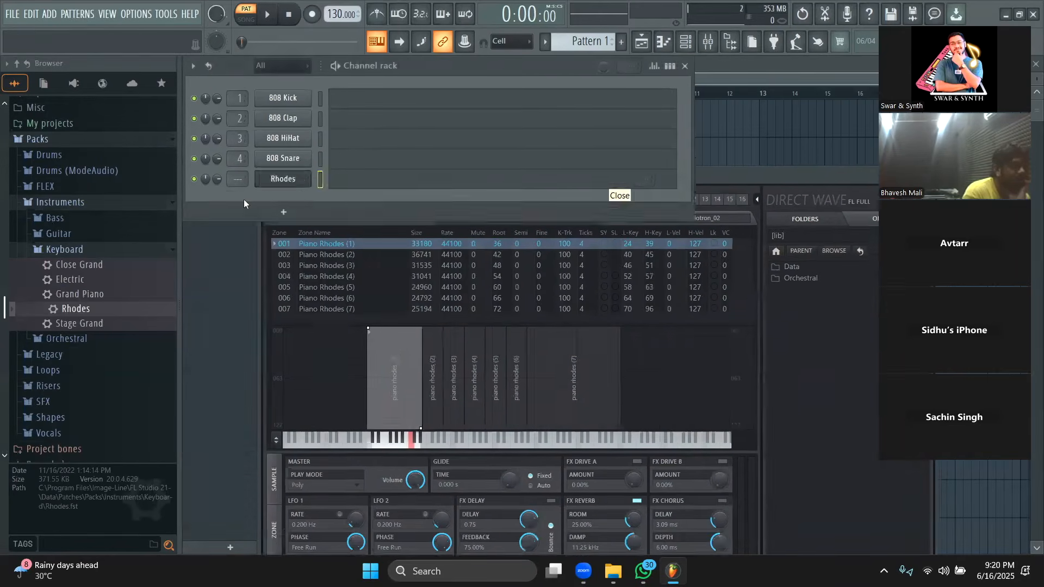
pyautogui.click(372, 179)
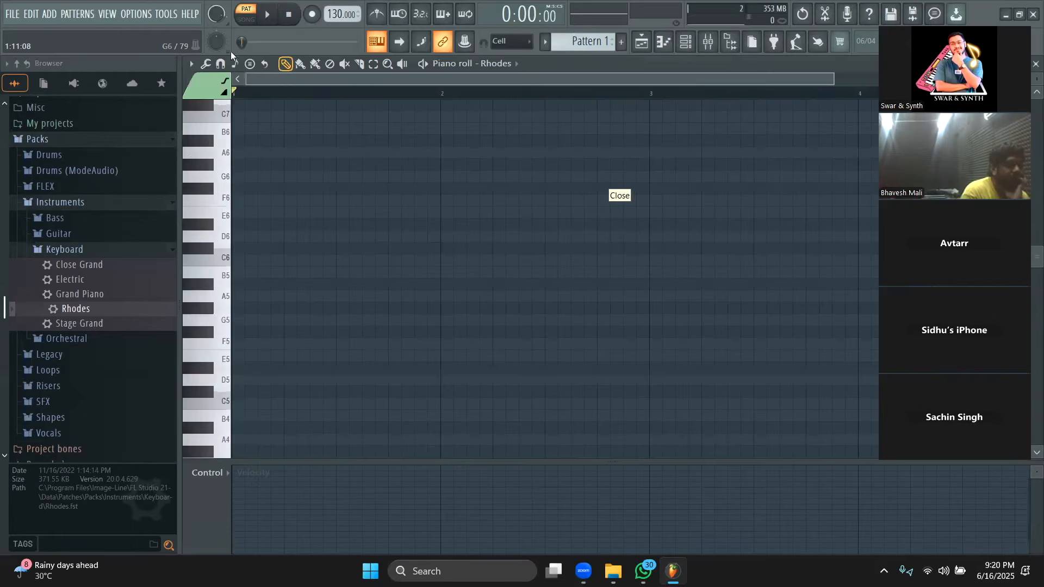
# Stamp a Major chord on F5 at the start of bar 1 and lengthen it to four steps
pyautogui.click(248, 63)
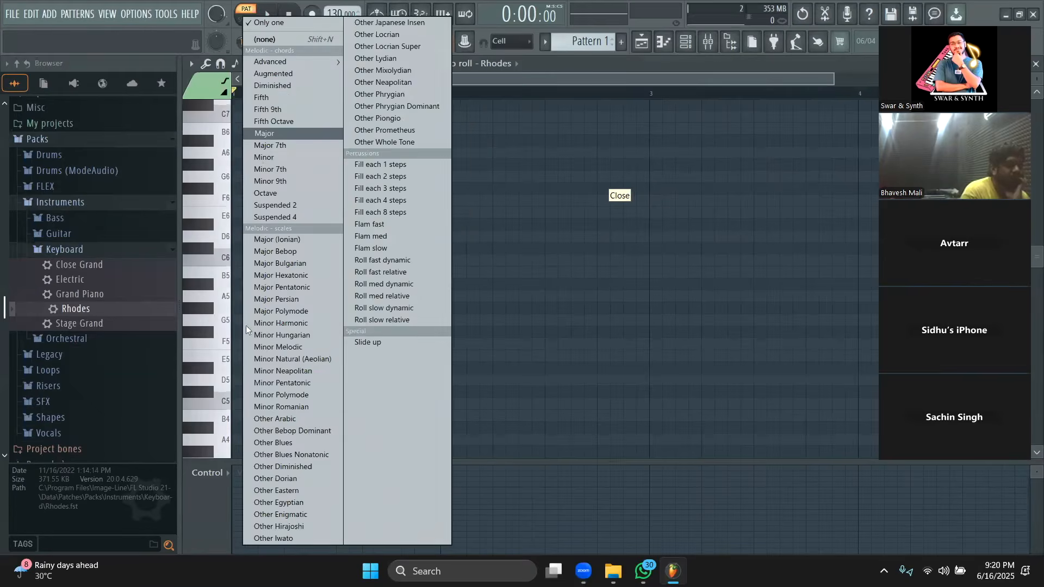
pyautogui.click(249, 344)
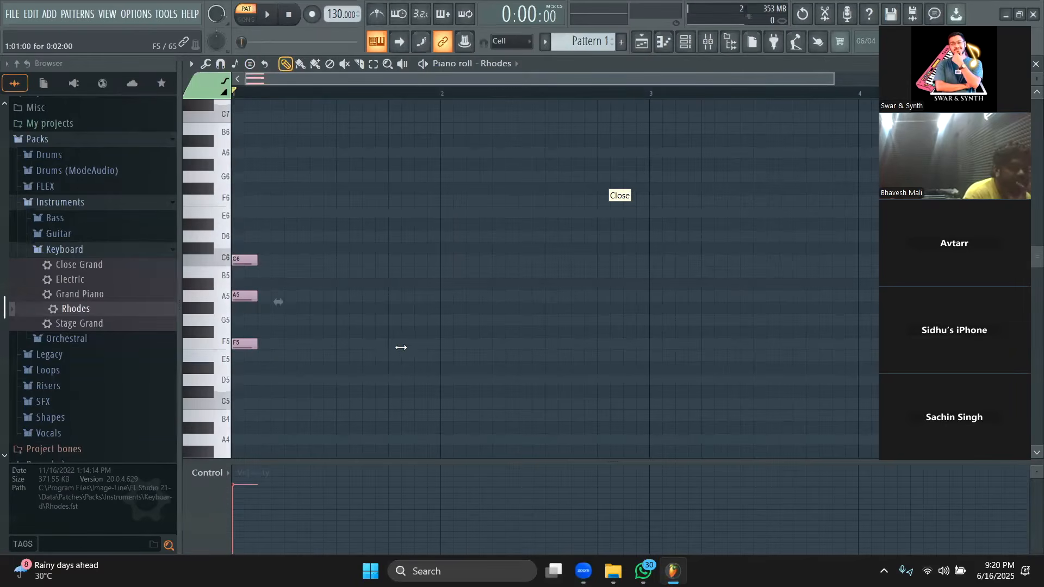
pyautogui.moveTo(257, 344); pyautogui.dragTo(282, 344)
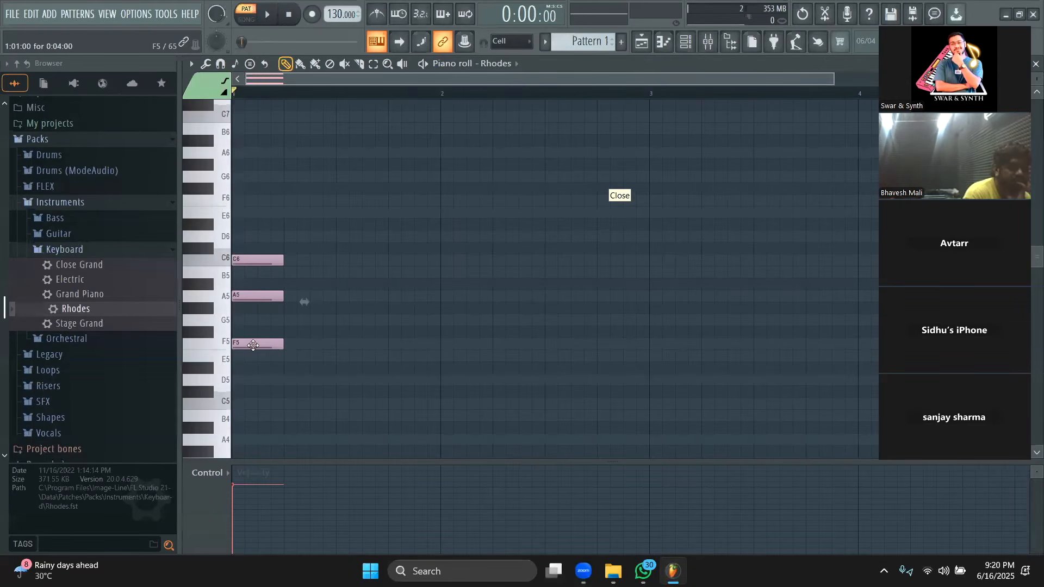
# Add two more F major chords in bar 1, at steps 7 and 13, and play the pattern
pyautogui.click(334, 349)
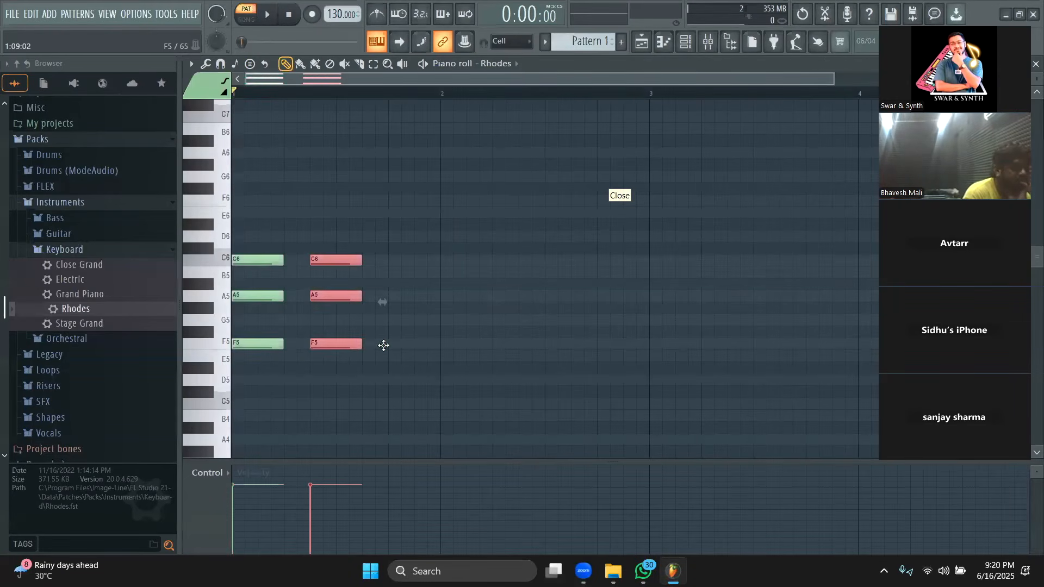
pyautogui.click(400, 346)
pyautogui.hotkey('shift', 'Right')
pyautogui.press('space')
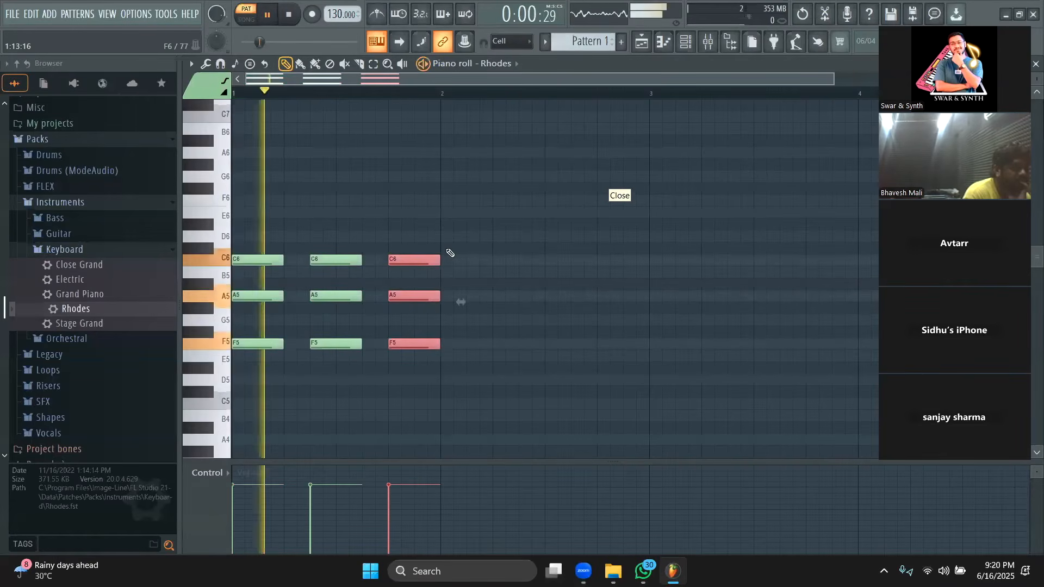
pyautogui.press('space')
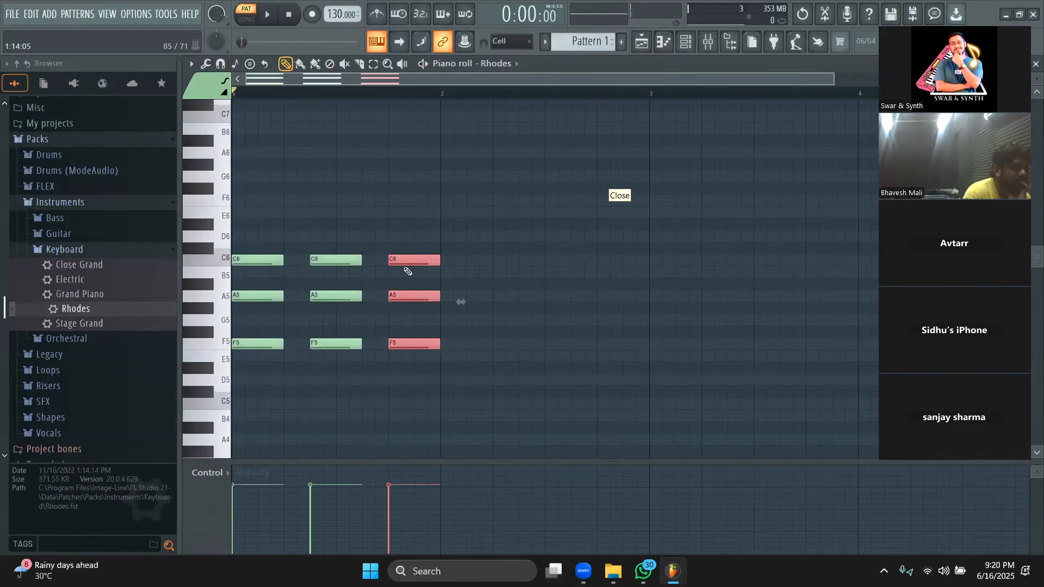
# Shorten all three chords to two steps, clone them three steps later and play the pattern
pyautogui.hotkey('ctrl', 'a')
pyautogui.moveTo(358, 260); pyautogui.dragTo(336, 260)
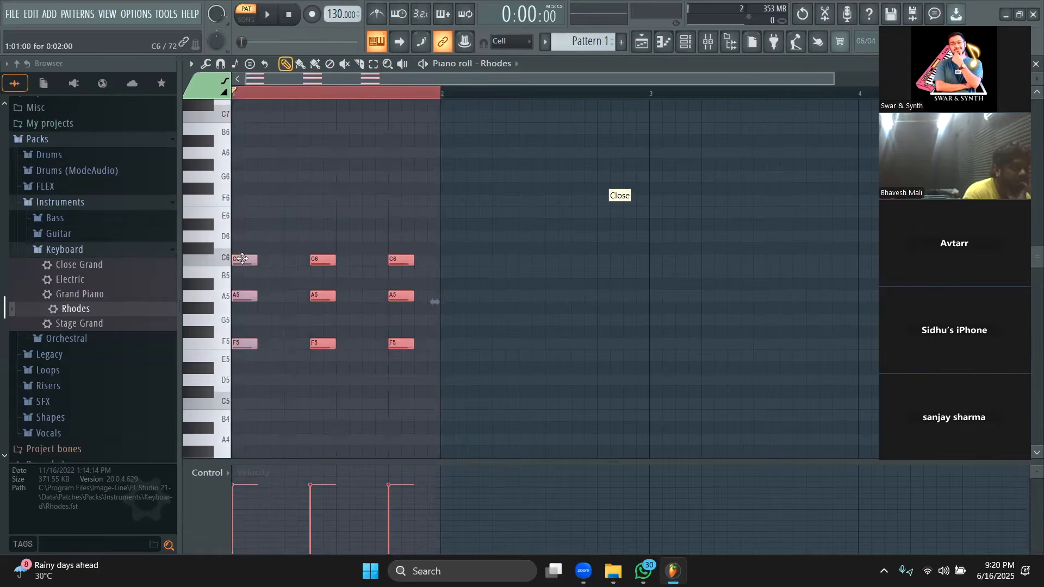
pyautogui.moveTo(242, 261); pyautogui.dragTo(282, 260)
pyautogui.press('space')
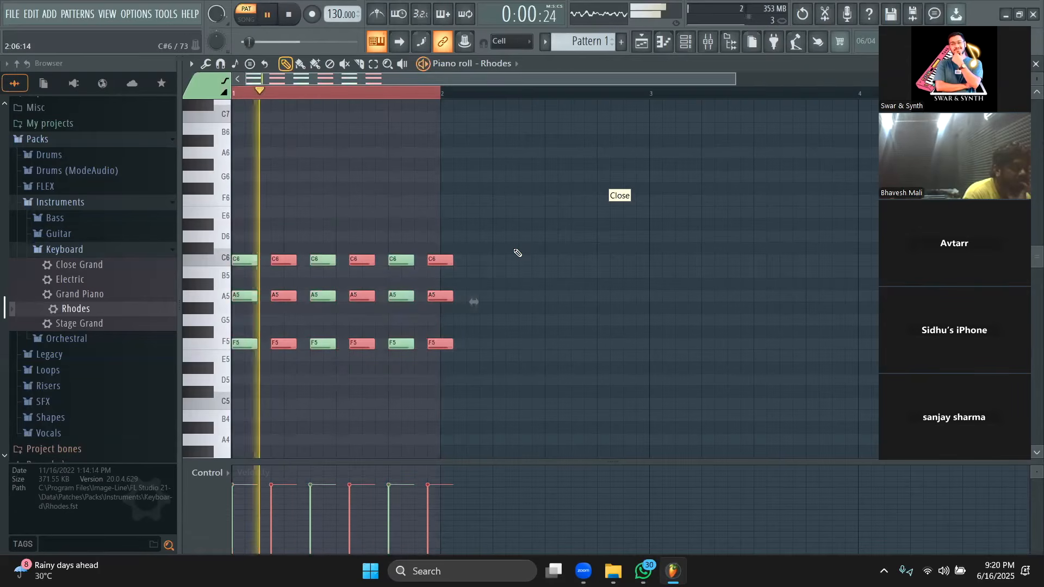
pyautogui.press('space')
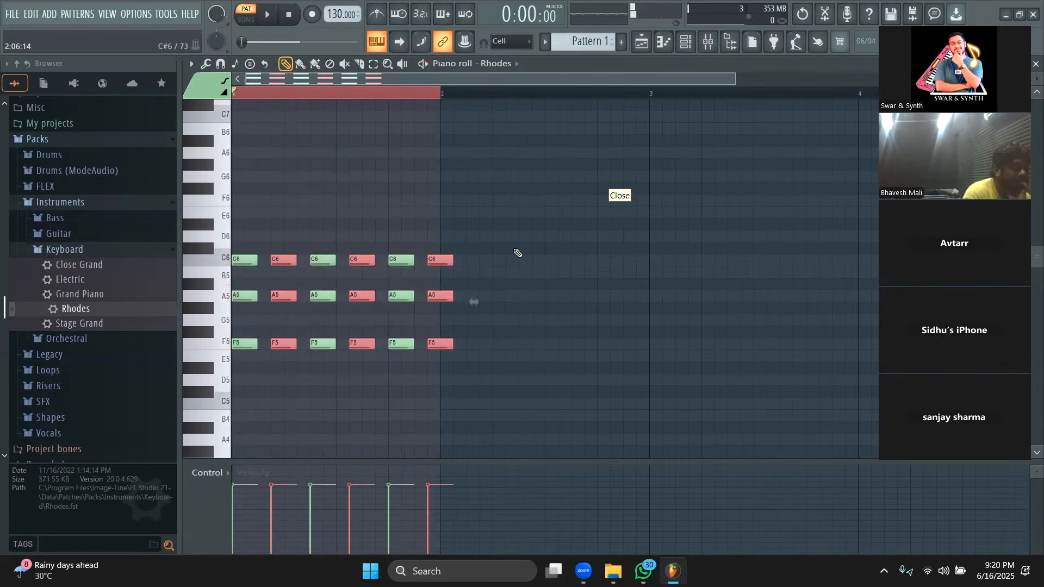
# Undo the chord copies and length changes back to the single short F major chord
pyautogui.hotkey('ctrl', 'alt', 'z')
pyautogui.hotkey('ctrl', 'alt', 'z')
pyautogui.hotkey('ctrl', 'alt', 'z')
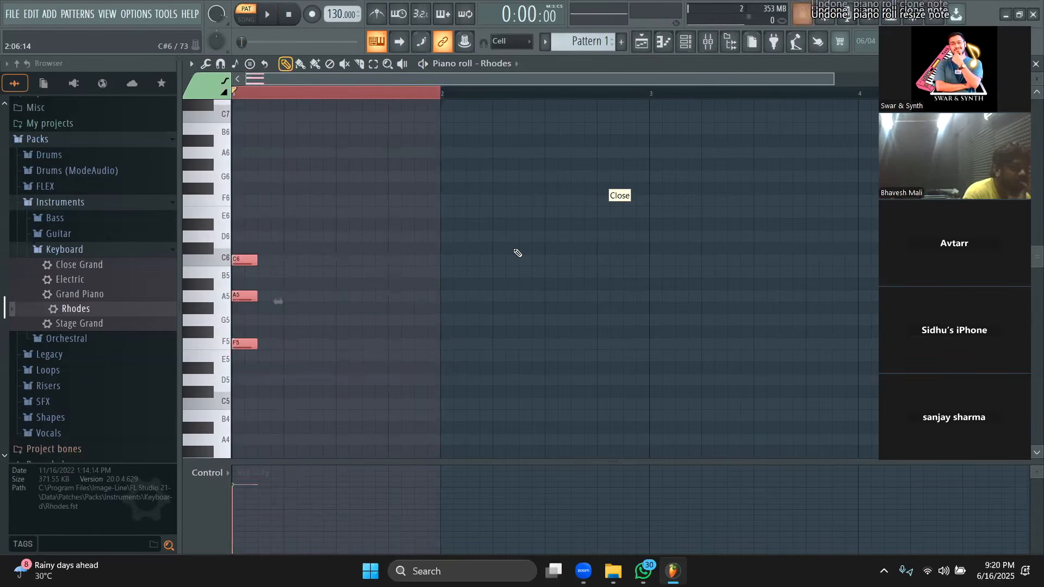
# Show the playlist, search the browser for "chords" and open the Chords Loops folder
pyautogui.click(642, 42)
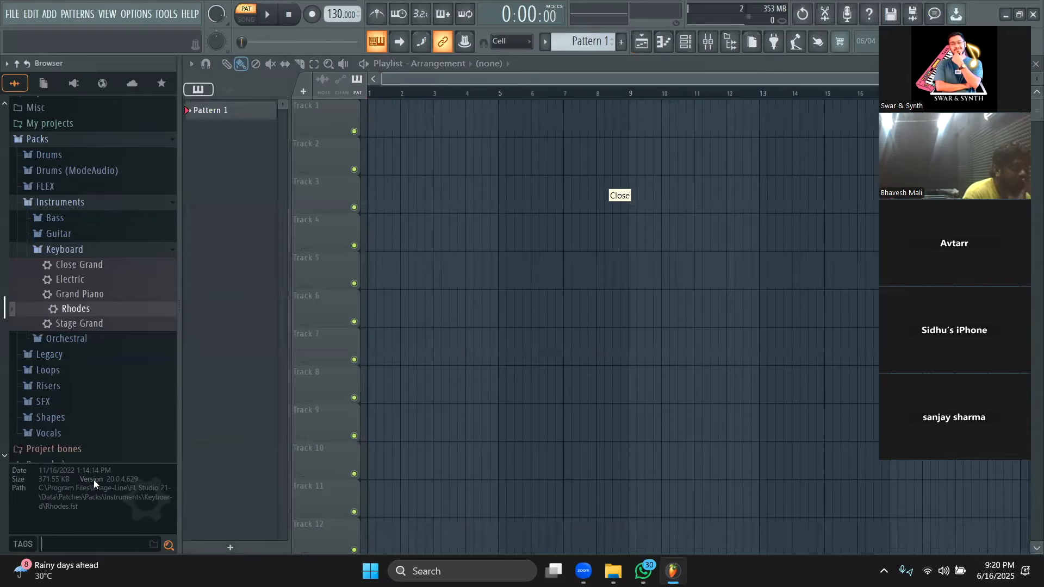
pyautogui.write('chords')
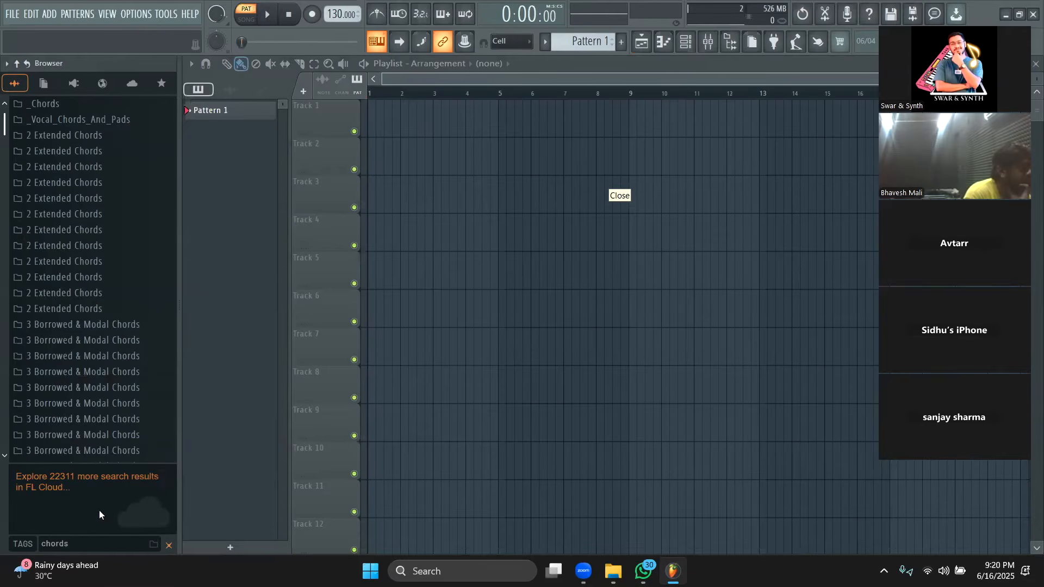
pyautogui.scroll(-5, 155, 361)
pyautogui.scroll(-10, 155, 361)
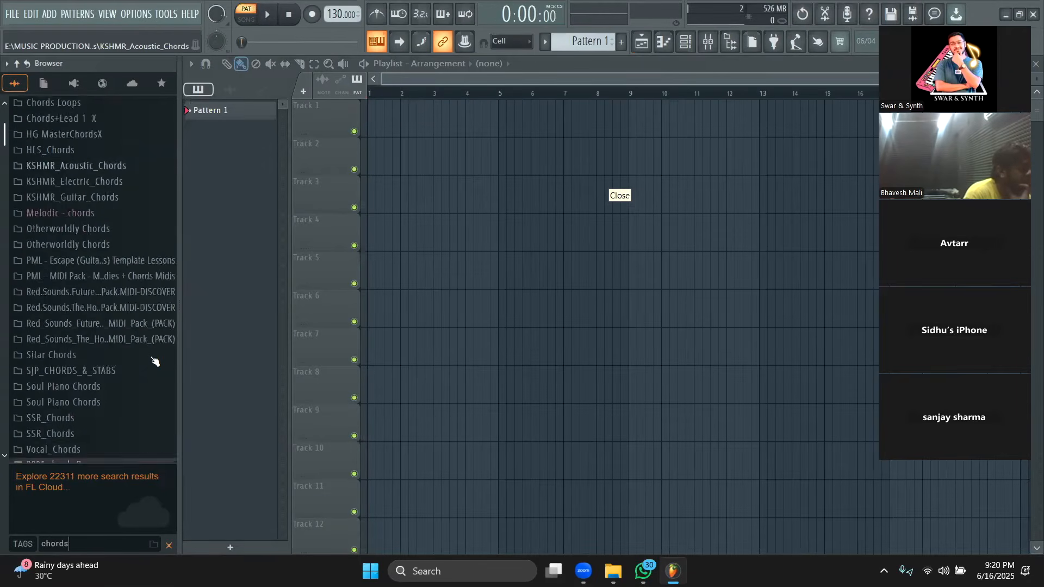
pyautogui.scroll(5, 155, 361)
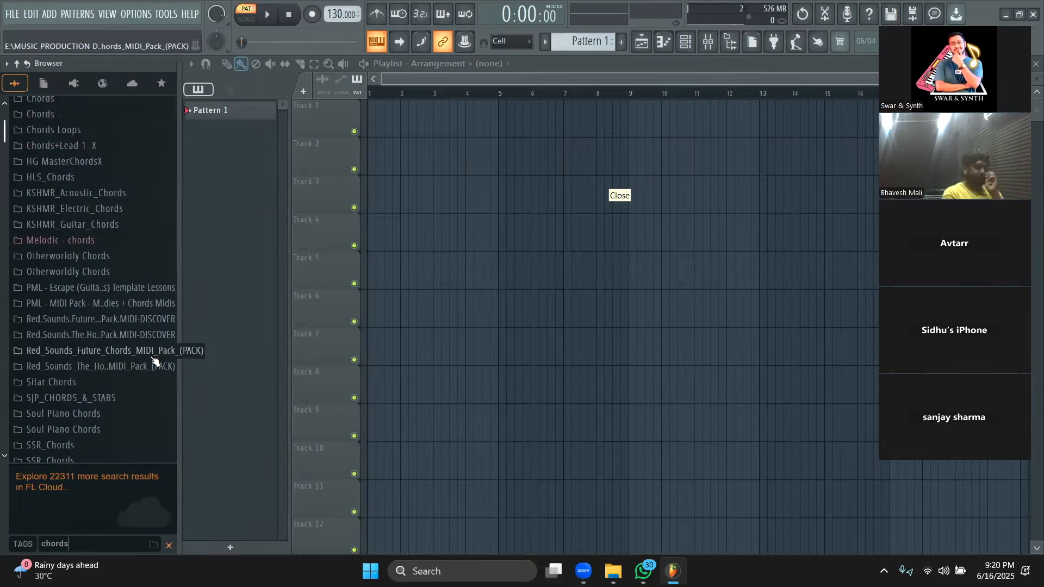
pyautogui.scroll(3, 101, 204)
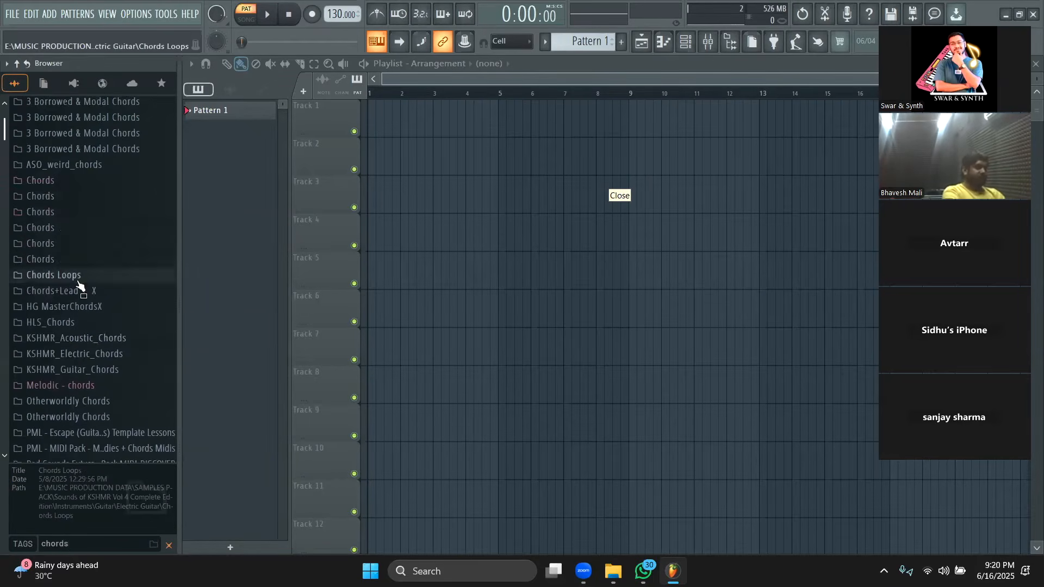
pyautogui.click(79, 273)
# Place KSHMR Electric Guitar Chords 09 (96, C#m) at the start of Track 1 and set the project to 96 BPM in song mode
pyautogui.click(131, 241)
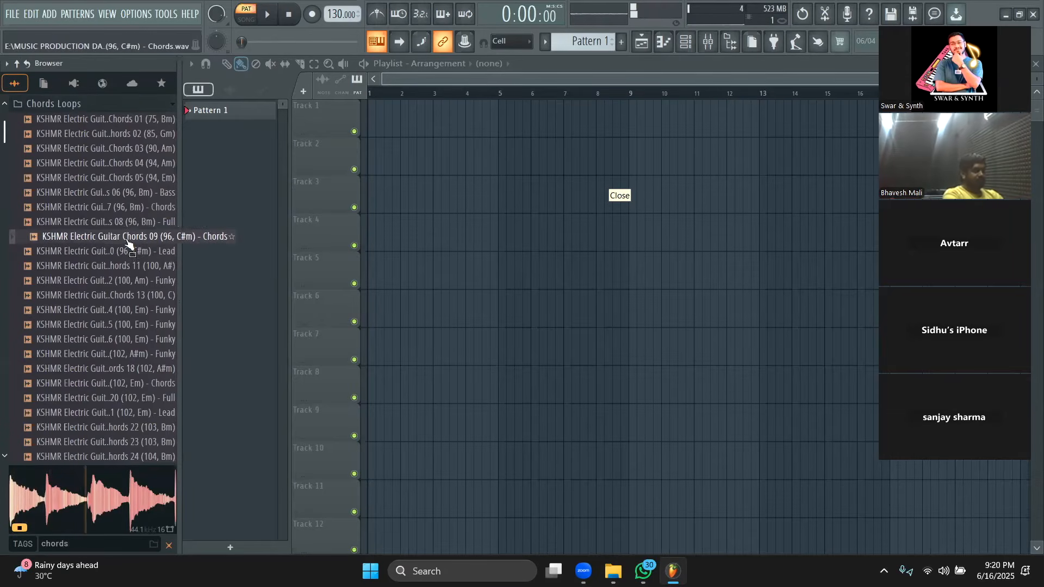
pyautogui.moveTo(128, 243); pyautogui.dragTo(414, 108)
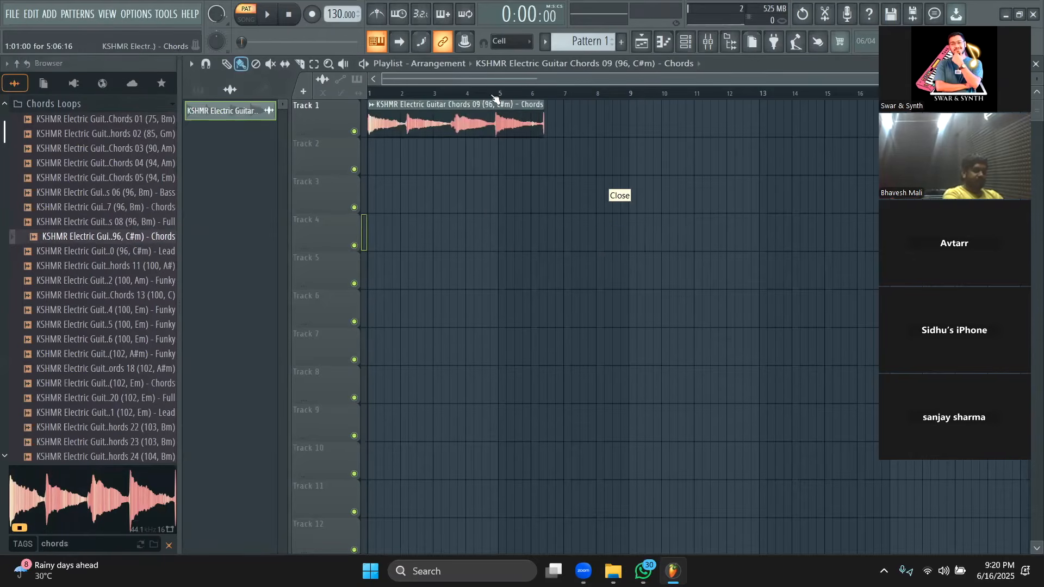
pyautogui.moveTo(338, 15); pyautogui.dragTo(338, 35)
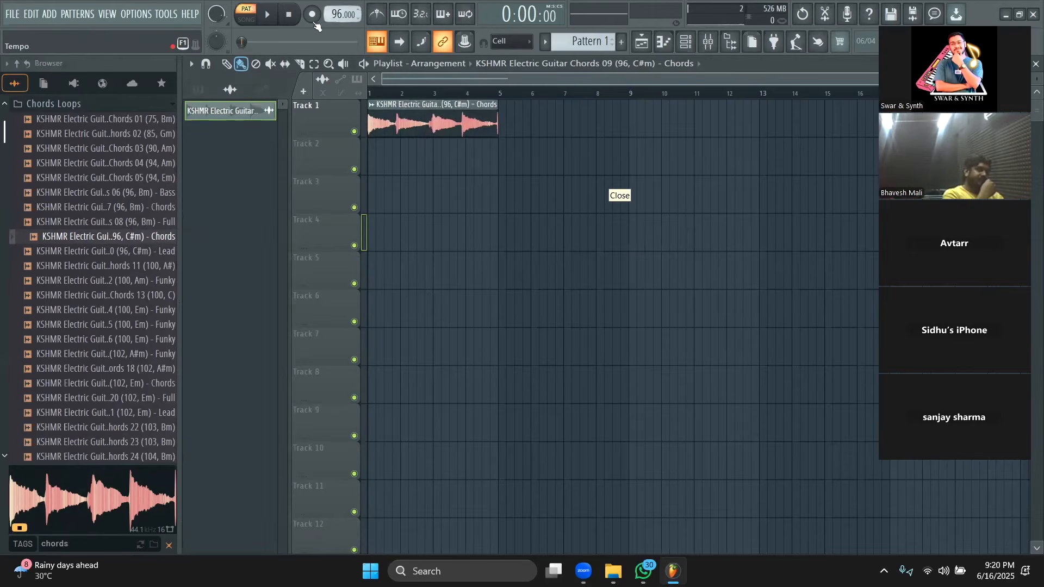
pyautogui.click(256, 21)
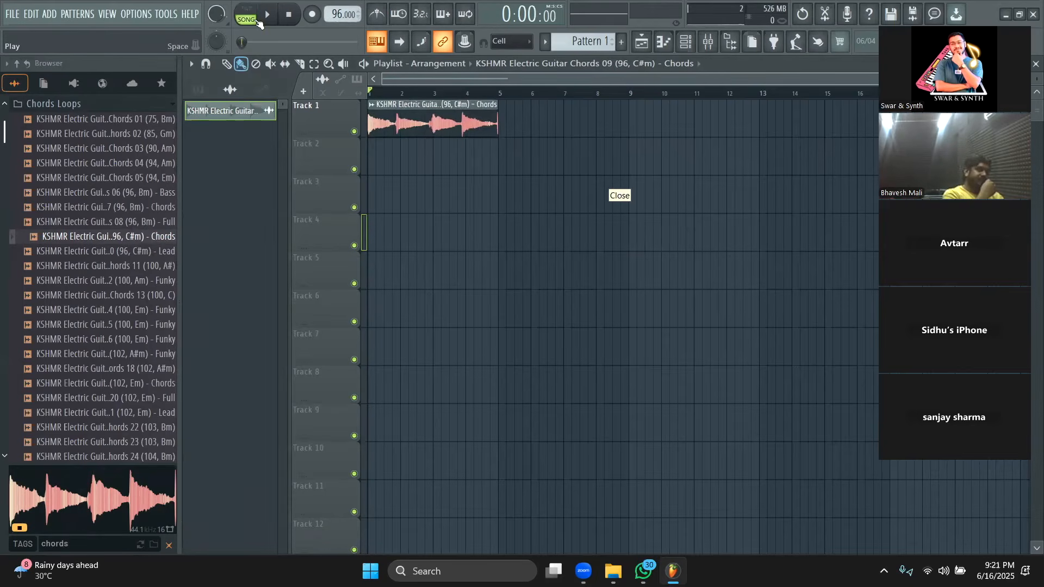
# Lower the channel volume of the Chords 09 guitar clip and play the song, undoing the stray clip on Track 2
pyautogui.doubleClick(430, 117)
pyautogui.moveTo(570, 239); pyautogui.dragTo(571, 239)
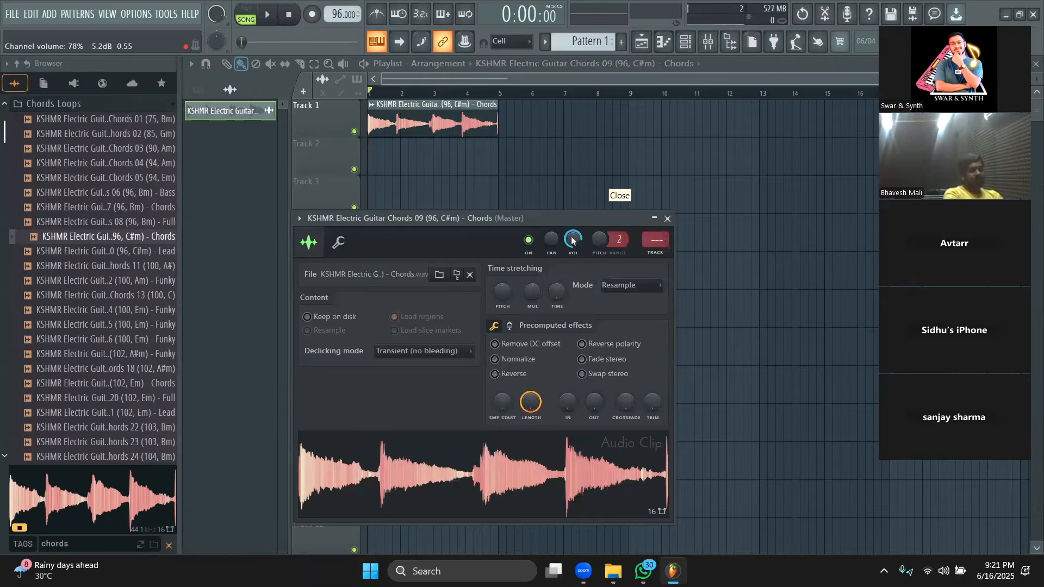
pyautogui.click(582, 170)
pyautogui.press('space')
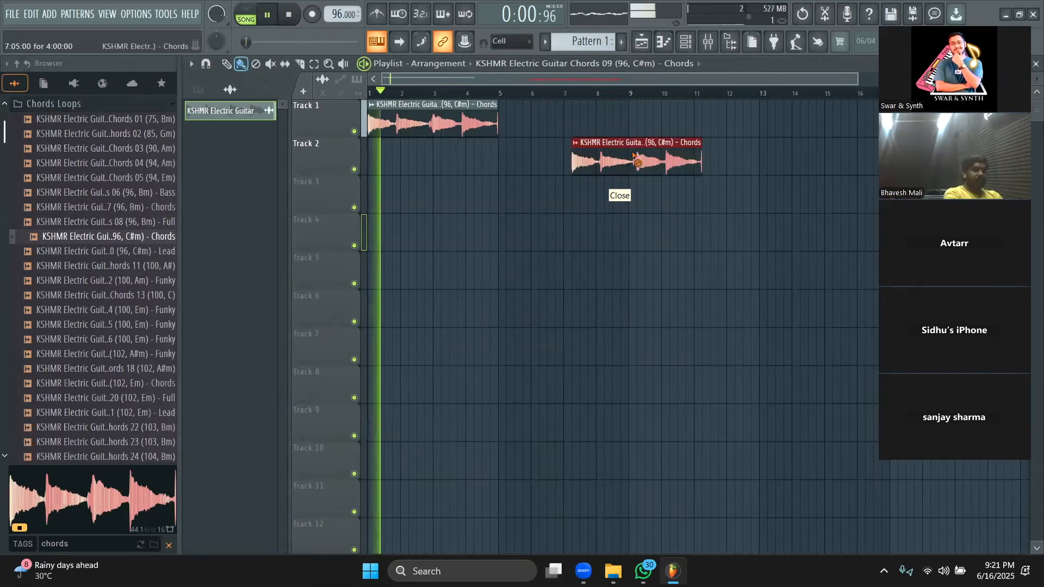
pyautogui.hotkey('ctrl', 'z')
pyautogui.doubleClick(458, 113)
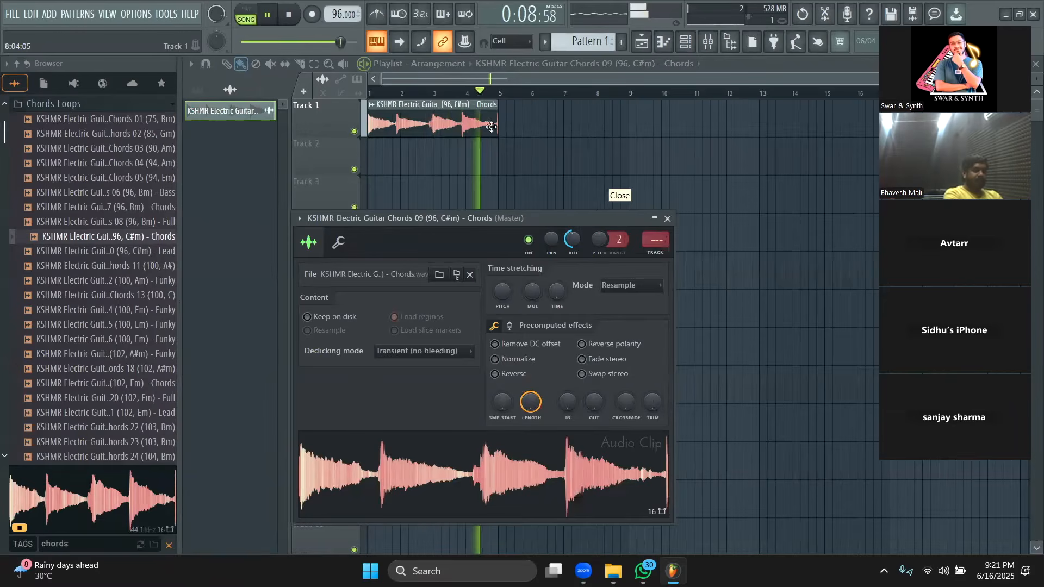
pyautogui.press('space')
# Replace the guitar clip at the start of Track 1 with KSHMR Electric Guitar Chords 14 (100, Em) - Funky
pyautogui.hotkey('ctrl', 'z')
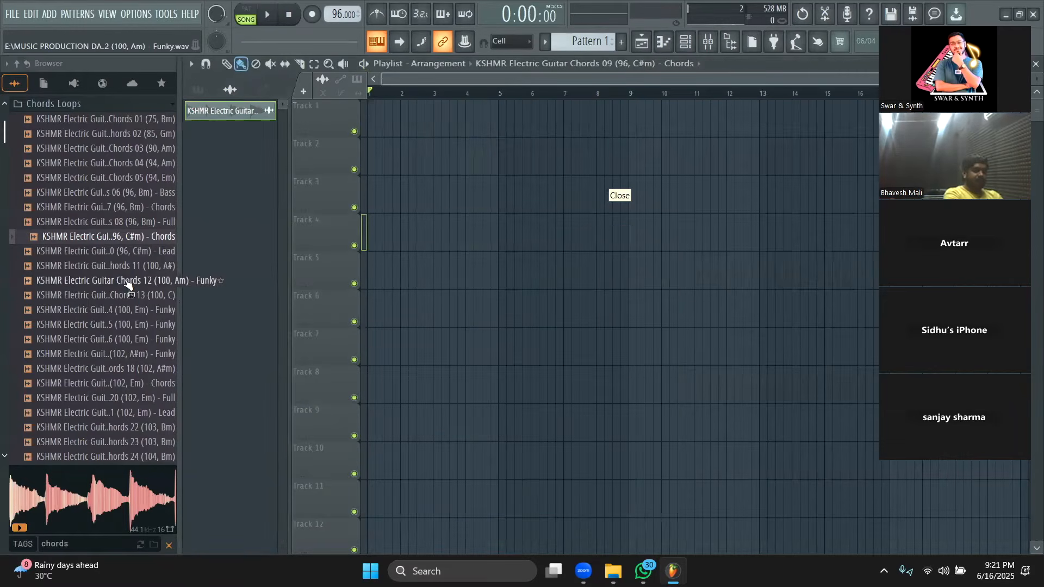
pyautogui.click(128, 308)
pyautogui.scroll(-2, 129, 309)
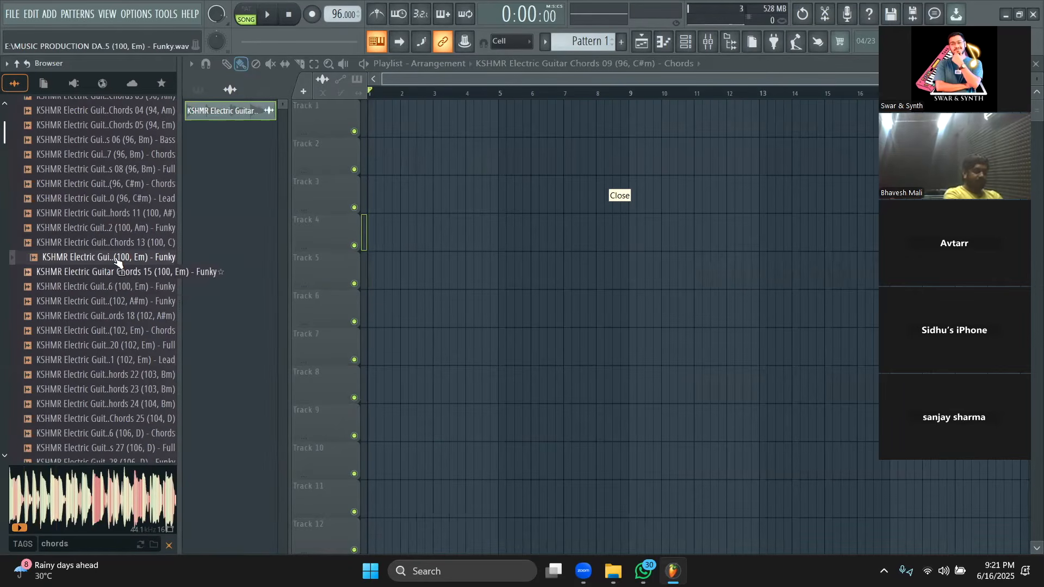
pyautogui.moveTo(118, 262); pyautogui.dragTo(417, 121)
# Set the Chords 14 clip's channel volume to 60% and play the song
pyautogui.doubleClick(417, 120)
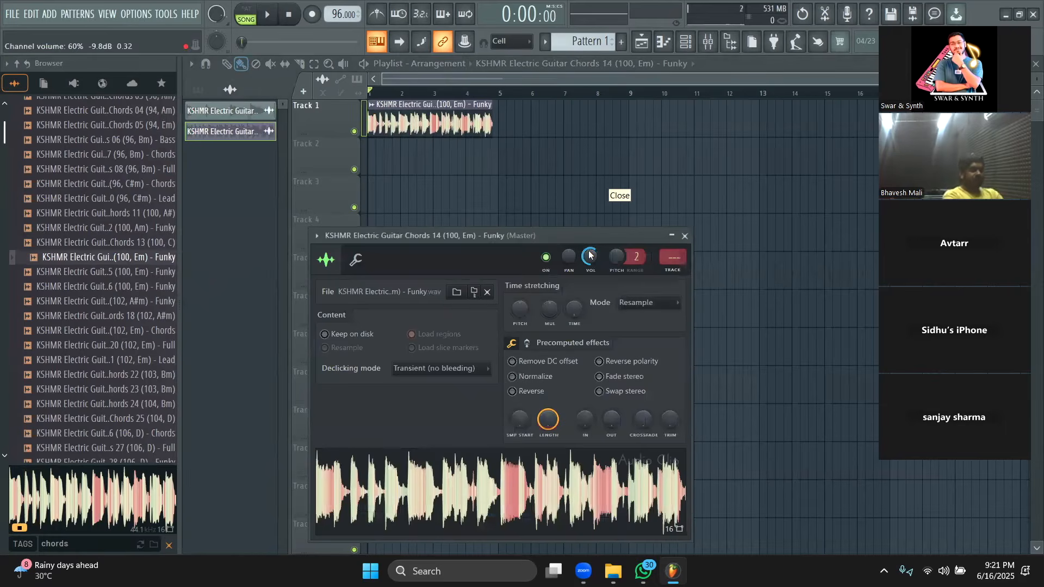
pyautogui.press('space')
pyautogui.press('Escape')
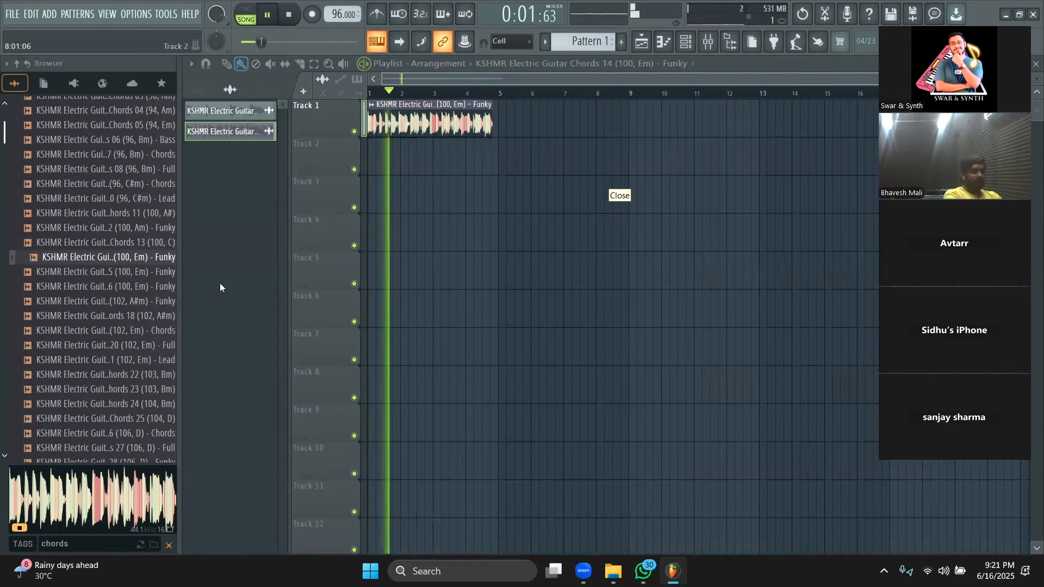
pyautogui.scroll(-1, 136, 299)
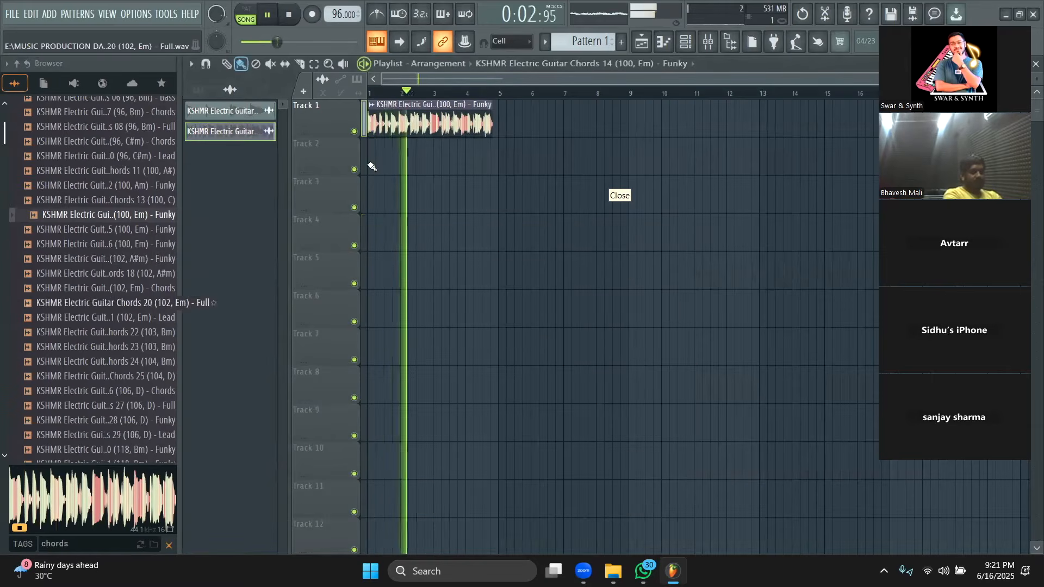
# Replace the guitar clip at the start of Track 1 with KSHMR Electric Guitar Chords 19 (102, Em) - Chords
pyautogui.rightClick(412, 130)
pyautogui.press('space')
pyautogui.scroll(-1, 120, 305)
pyautogui.click(123, 238)
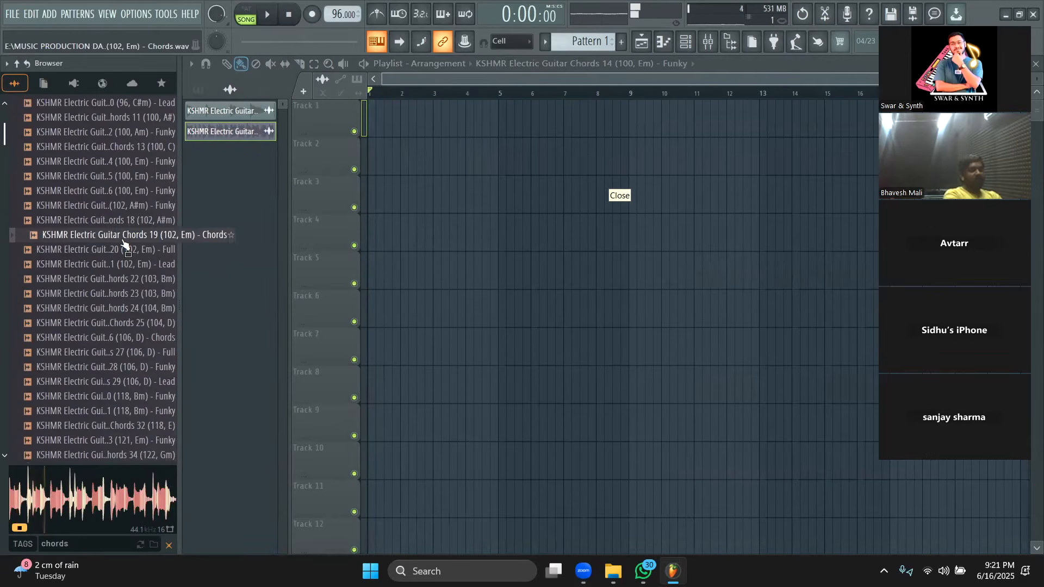
pyautogui.moveTo(121, 243); pyautogui.dragTo(359, 104)
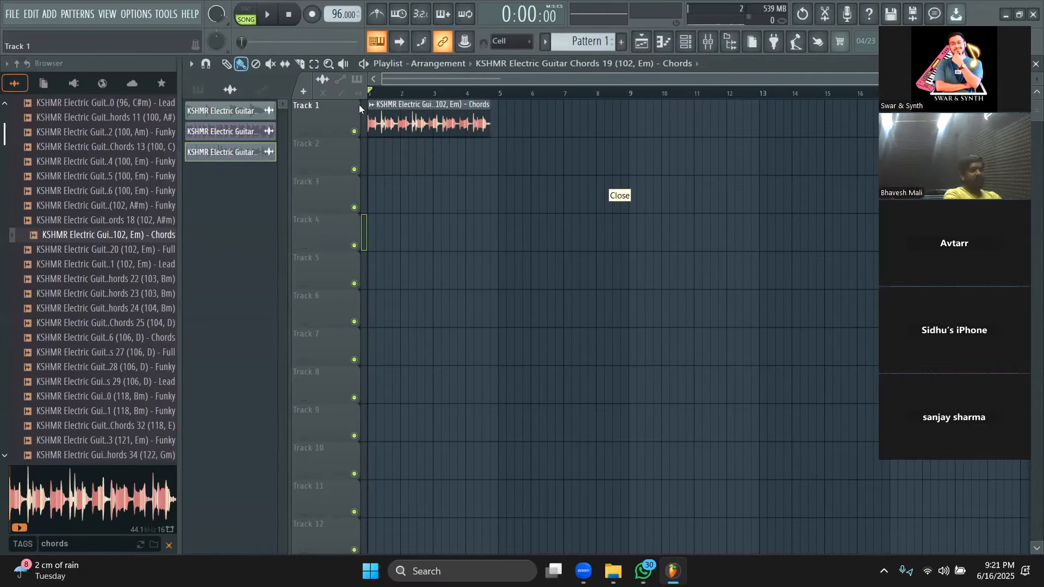
# Set the project tempo to 102 BPM while playing the Chords 19 guitar clip
pyautogui.click(267, 15)
pyautogui.moveTo(341, 16); pyautogui.dragTo(341, 12)
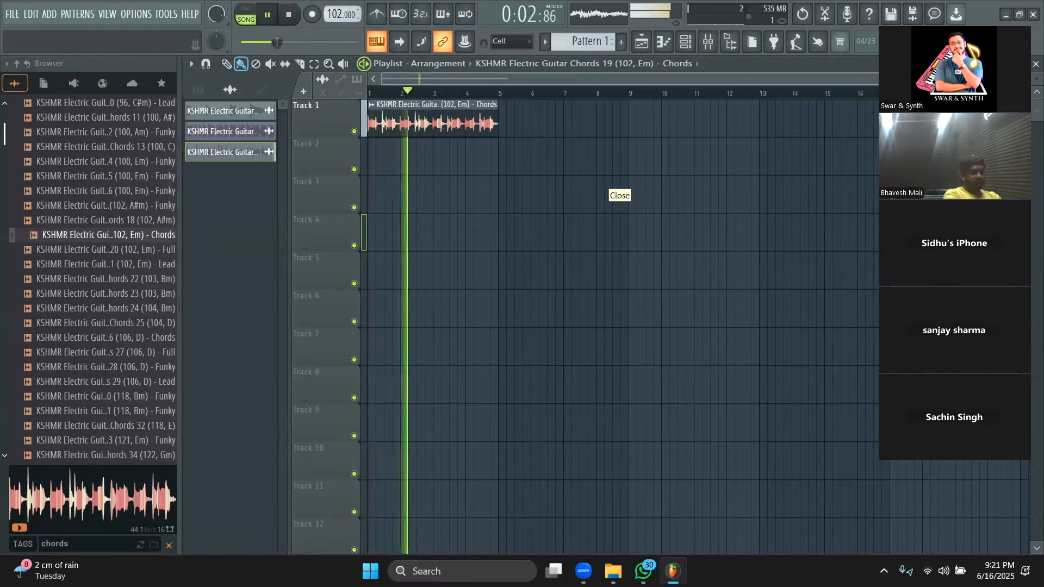
pyautogui.press('space')
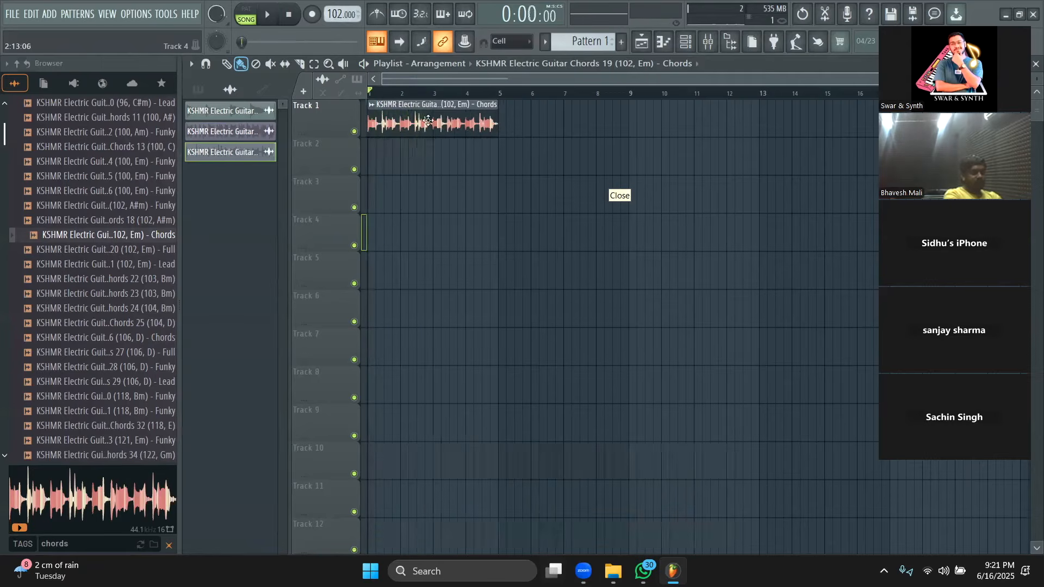
# Set the Chords 19 clip's channel volume to 65% and play the song several times to hear its chord rhythm
pyautogui.doubleClick(429, 122)
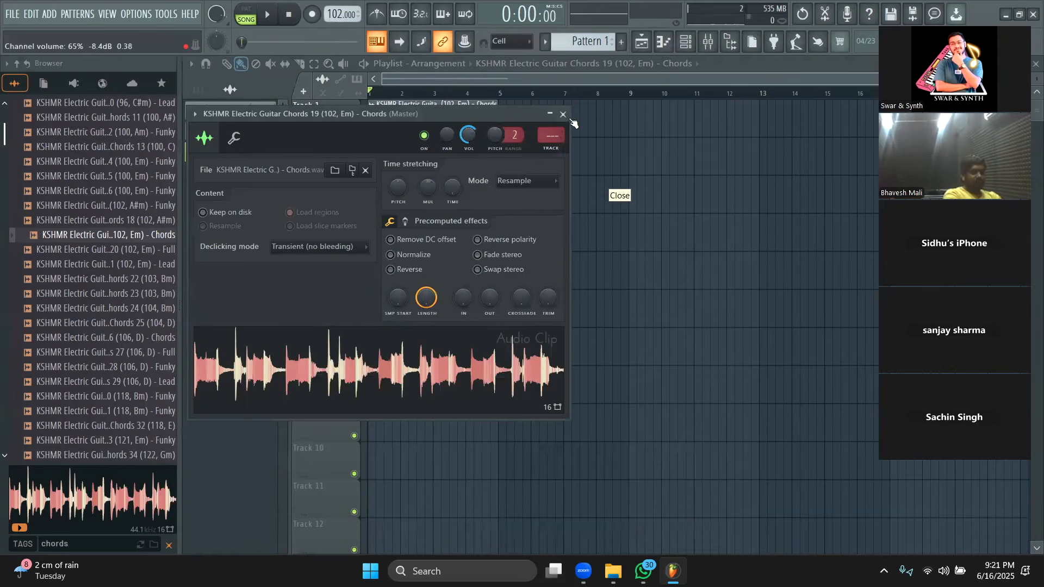
pyautogui.press('Escape')
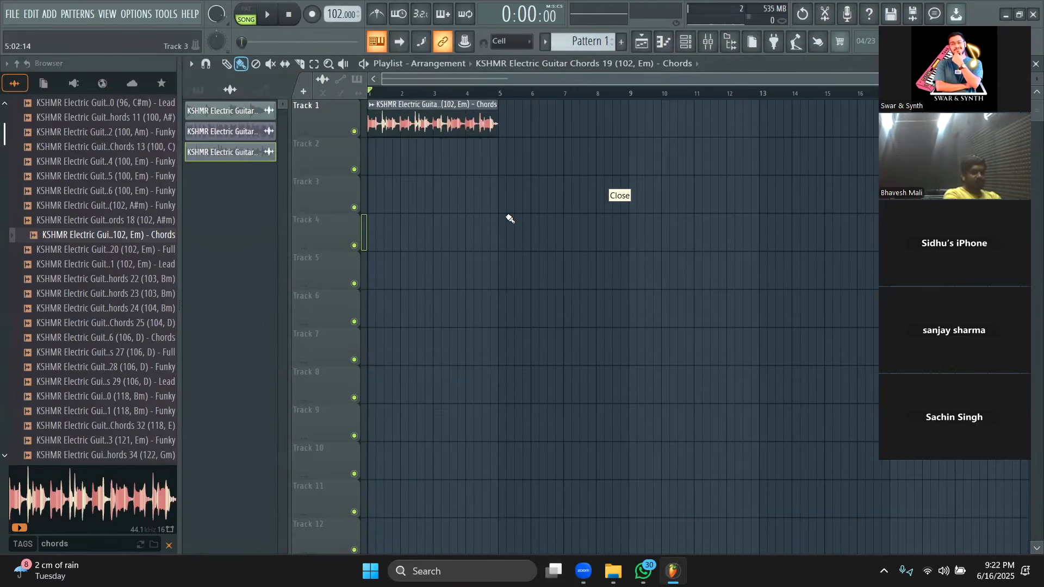
pyautogui.press('space')
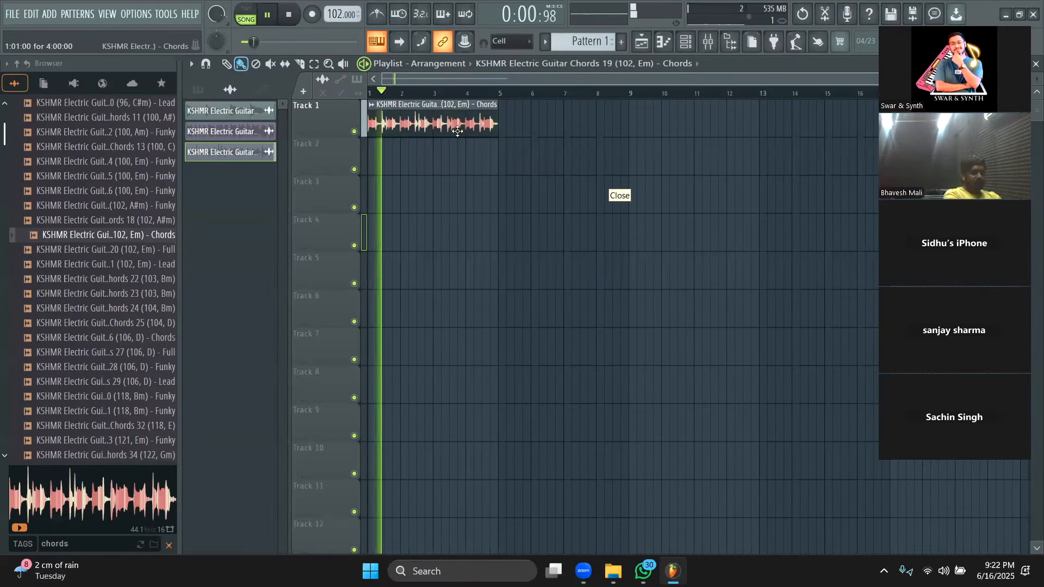
pyautogui.press('space')
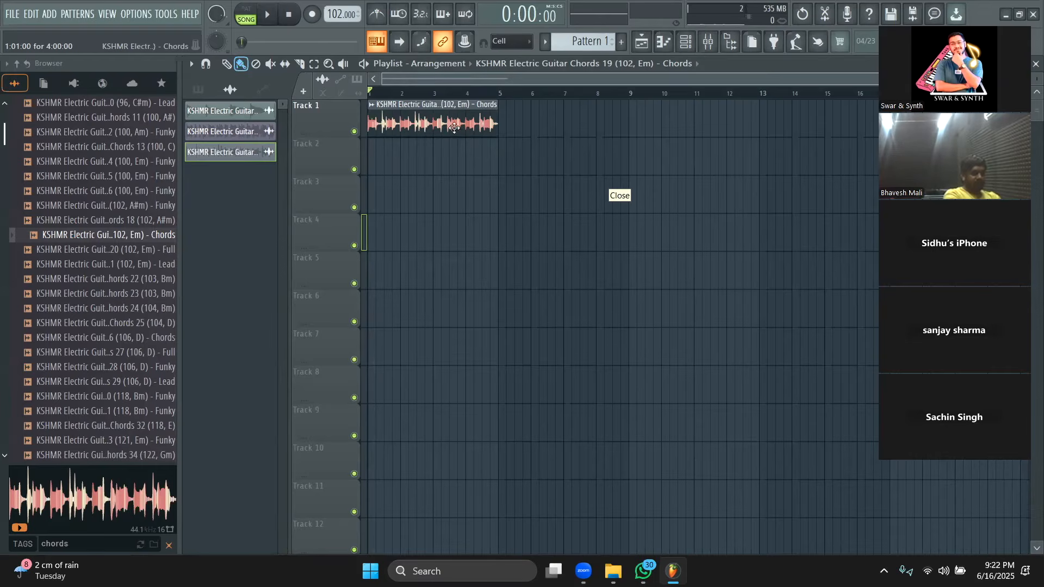
pyautogui.press('space')
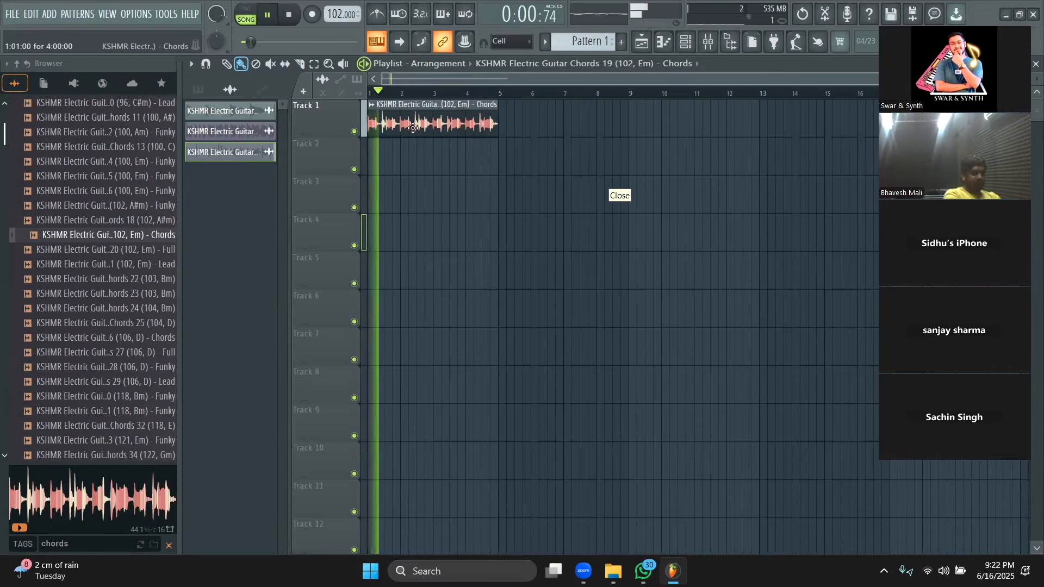
pyautogui.press('space')
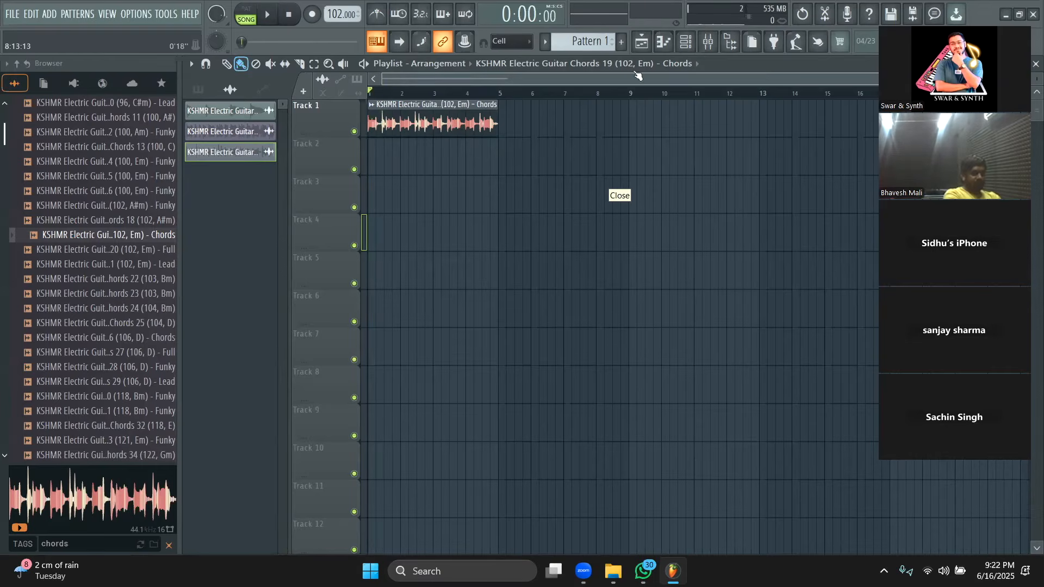
pyautogui.click(693, 46)
pyautogui.press('space')
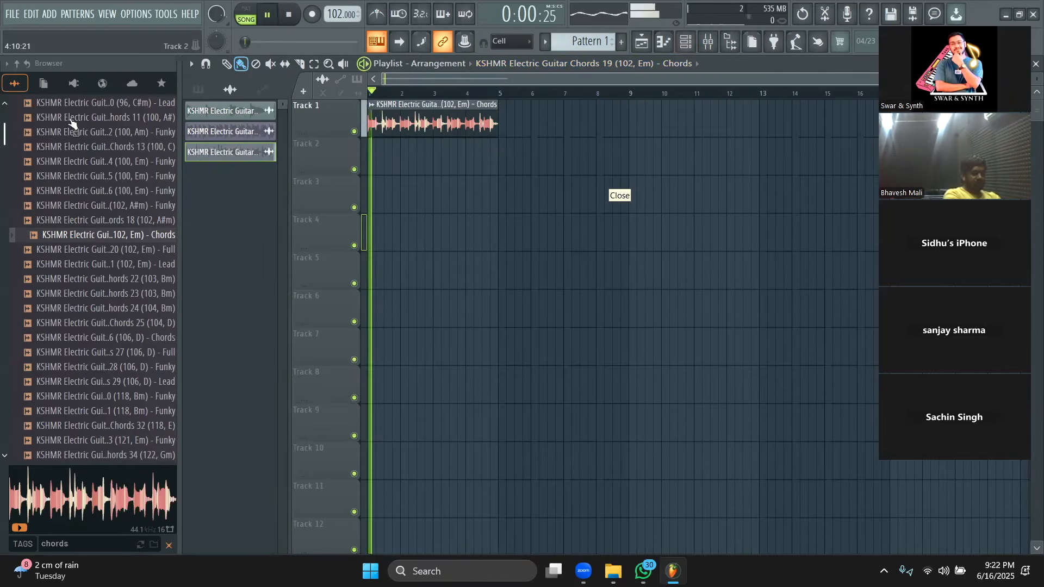
# Clear the chords search, collapse the Packs folder and search the browser for "lo fi"
pyautogui.click(17, 64)
pyautogui.click(169, 545)
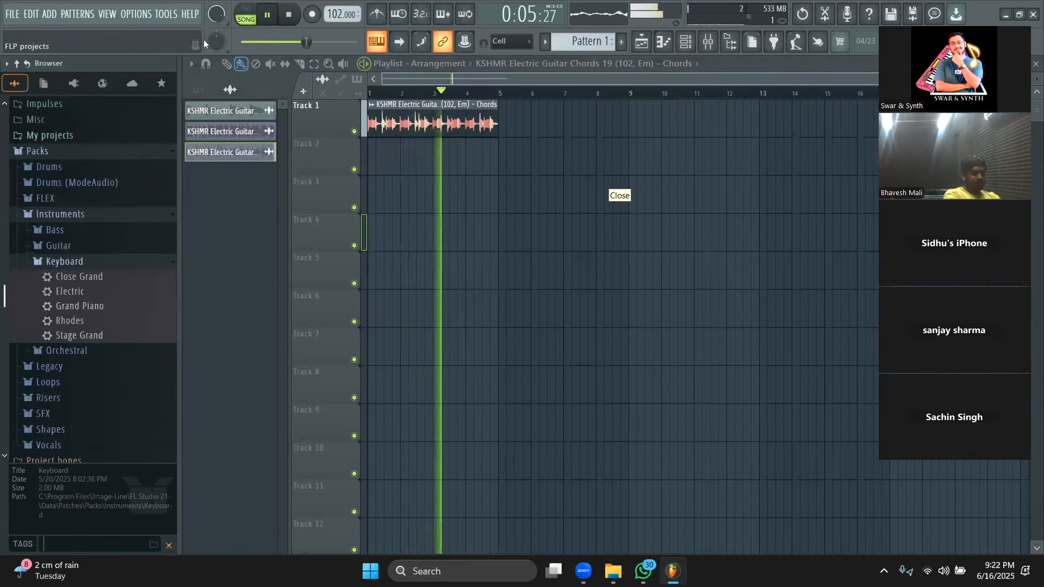
pyautogui.press('space')
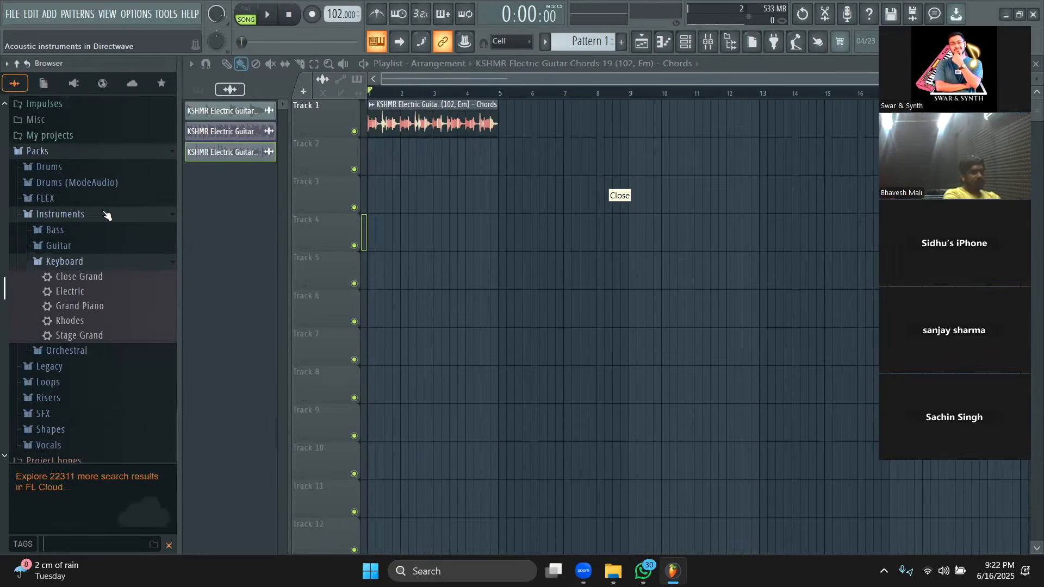
pyautogui.click(97, 157)
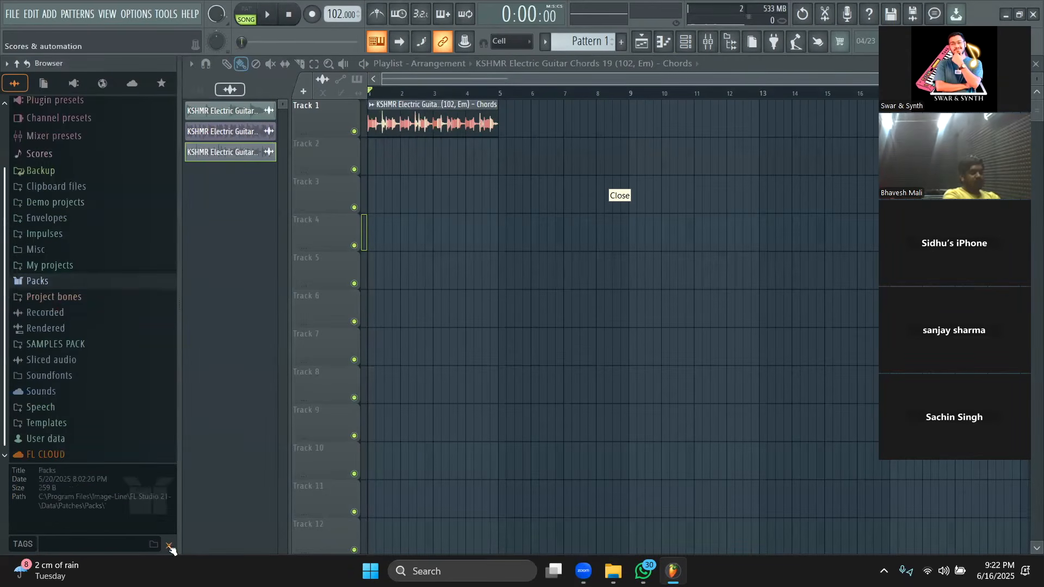
pyautogui.press('space')
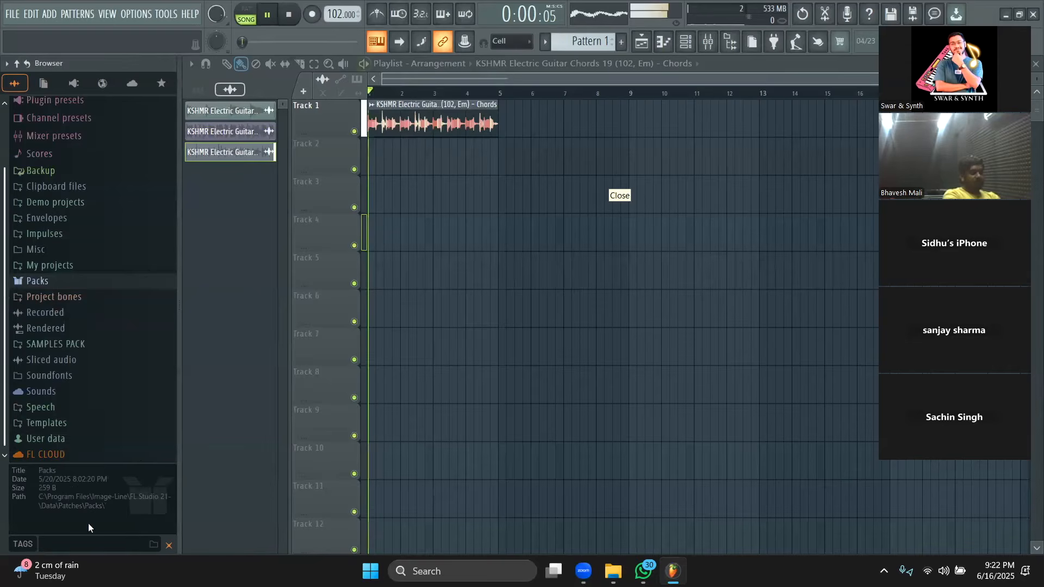
pyautogui.press('space')
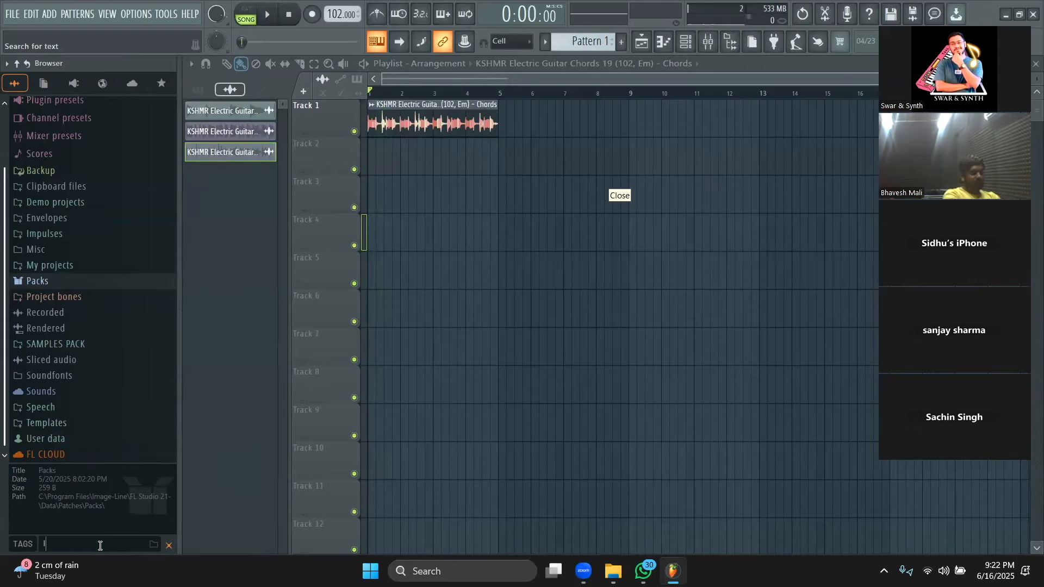
pyautogui.write('fi')
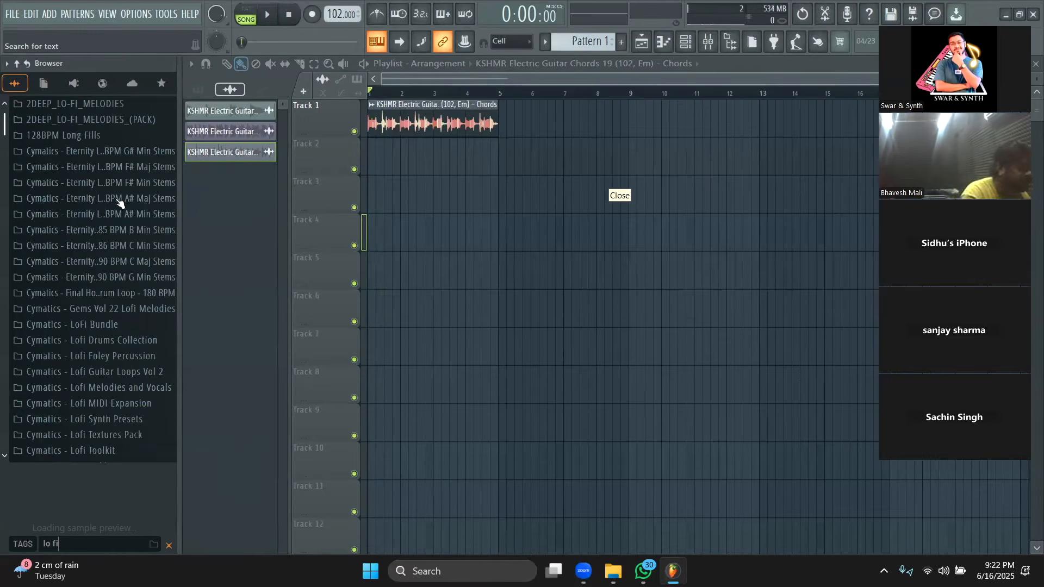
# Look through the Cymatics lofi folders in the search results, including LoFi Bundle, Lofi Guitar Loops Vol 2 and Lofi Toolkit
pyautogui.scroll(-4, 108, 135)
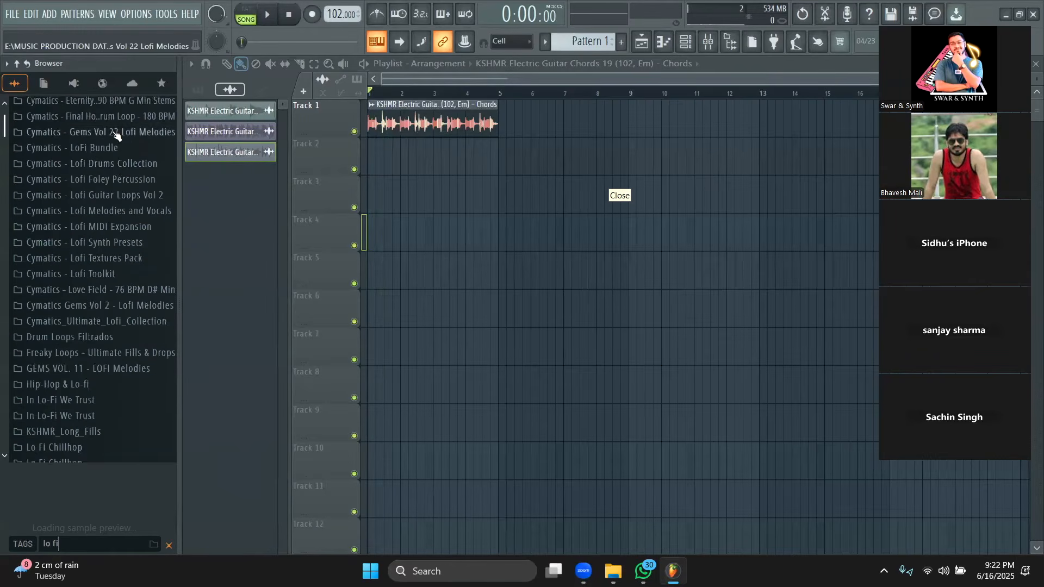
pyautogui.click(115, 134)
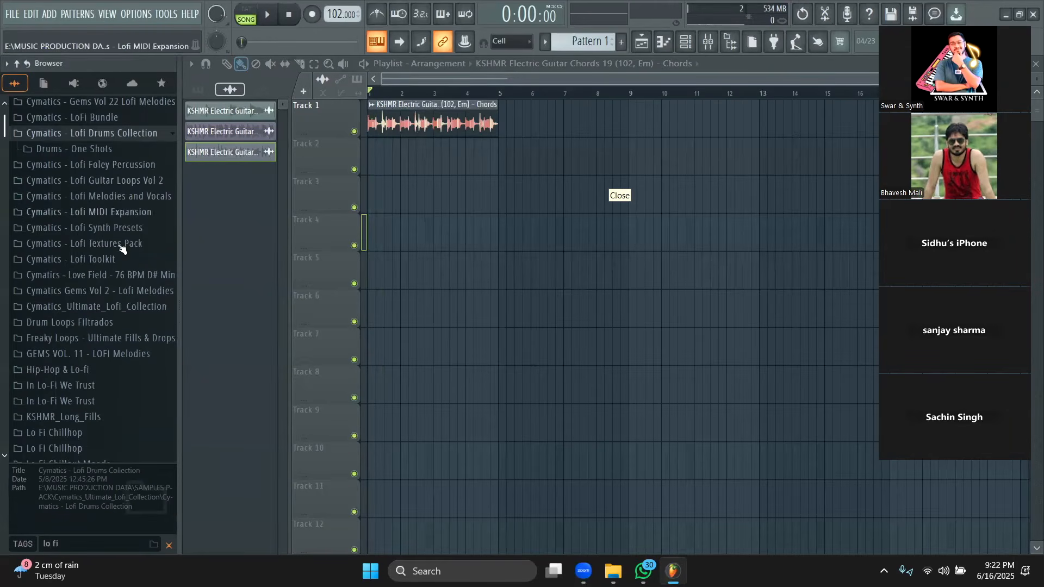
pyautogui.scroll(2, 114, 166)
pyautogui.click(111, 159)
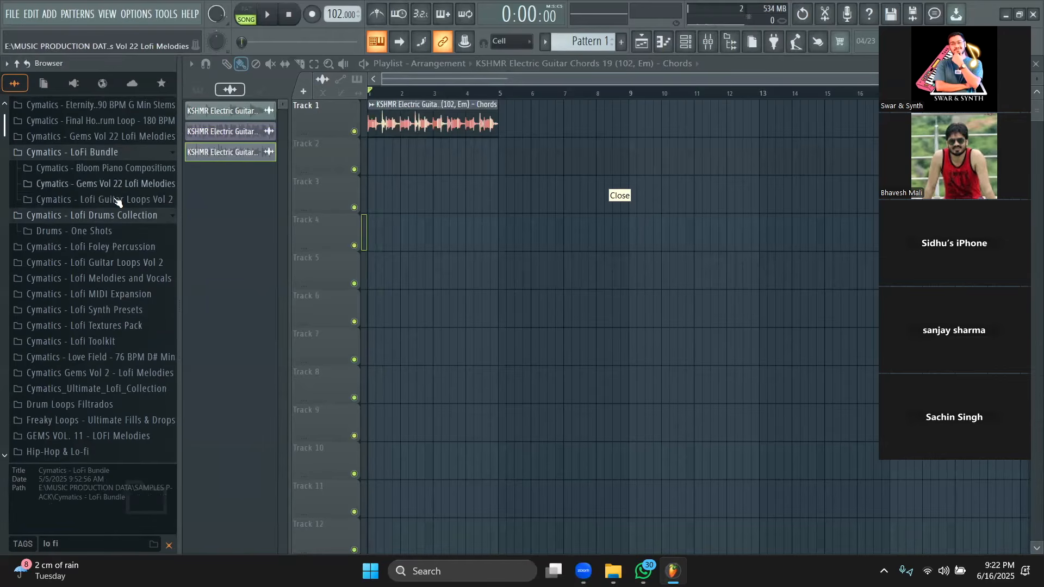
pyautogui.click(118, 201)
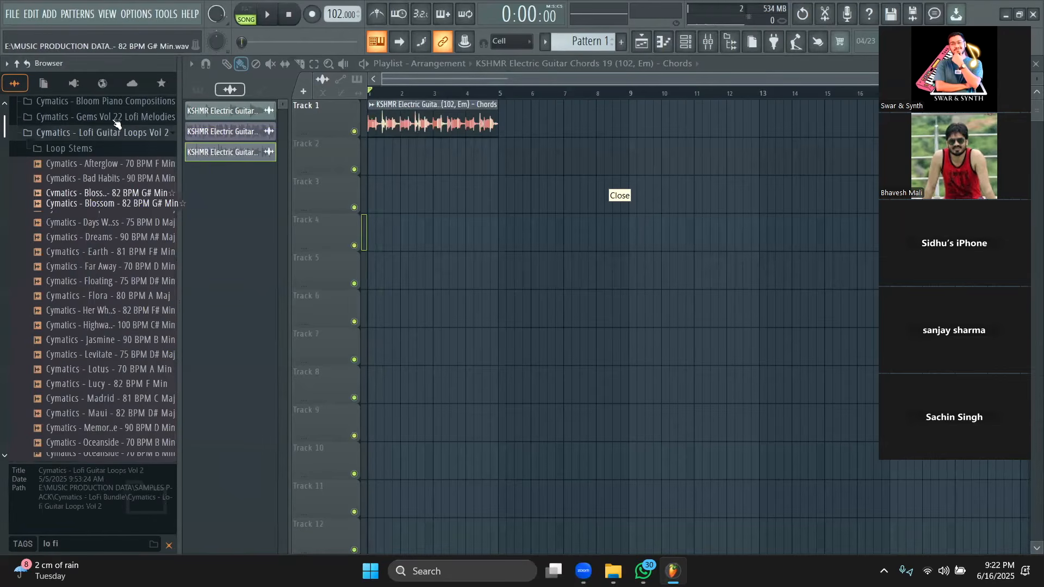
pyautogui.scroll(1, 115, 153)
pyautogui.click(117, 156)
pyautogui.scroll(2, 118, 173)
pyautogui.scroll(-3, 118, 173)
pyautogui.scroll(-2, 117, 172)
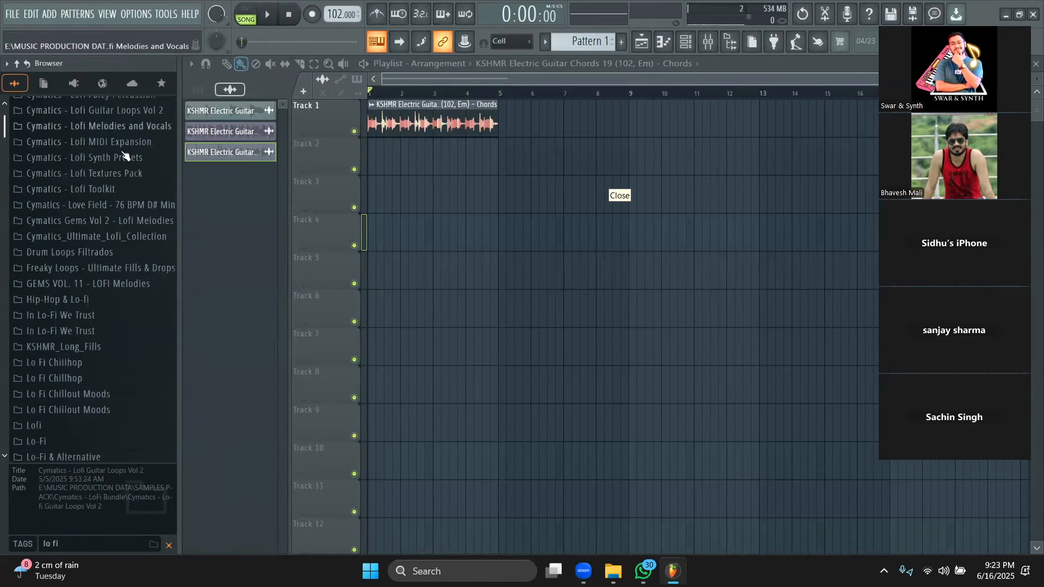
pyautogui.click(117, 190)
pyautogui.scroll(-2, 110, 180)
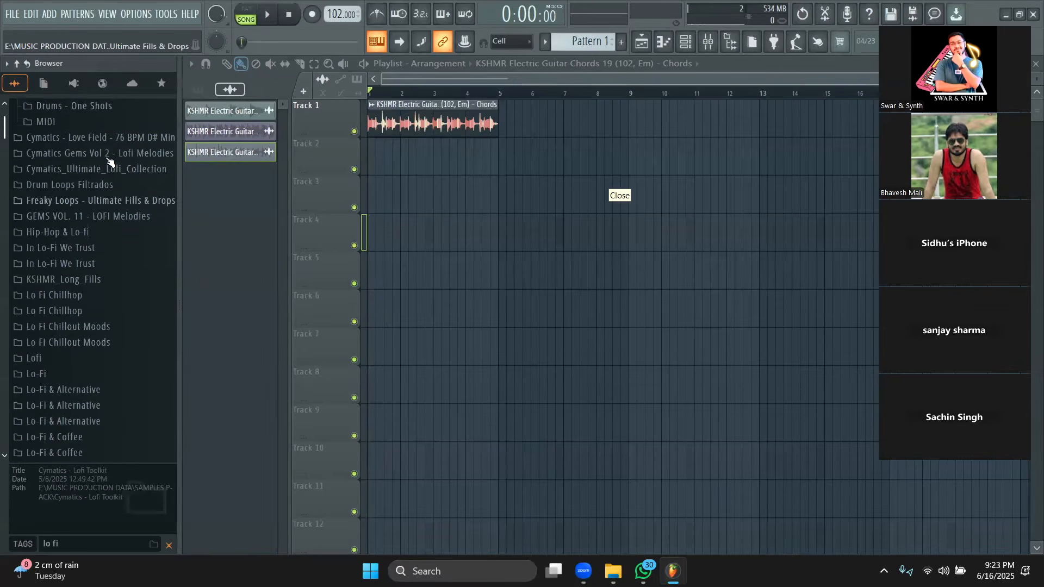
# View the step grid of the guitar channels in the channel rack and close the rack
pyautogui.click(686, 42)
pyautogui.click(670, 68)
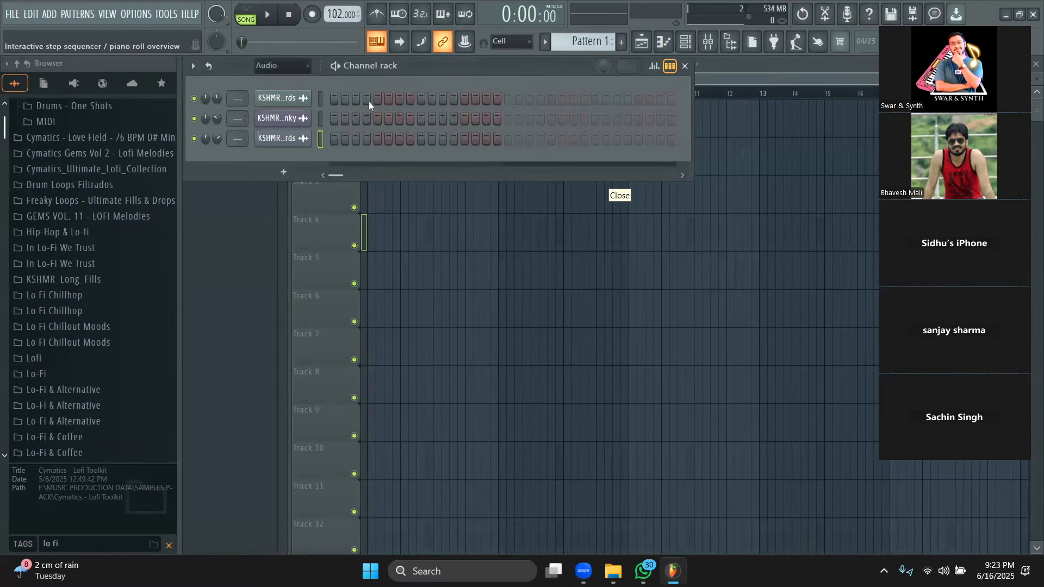
pyautogui.click(720, 71)
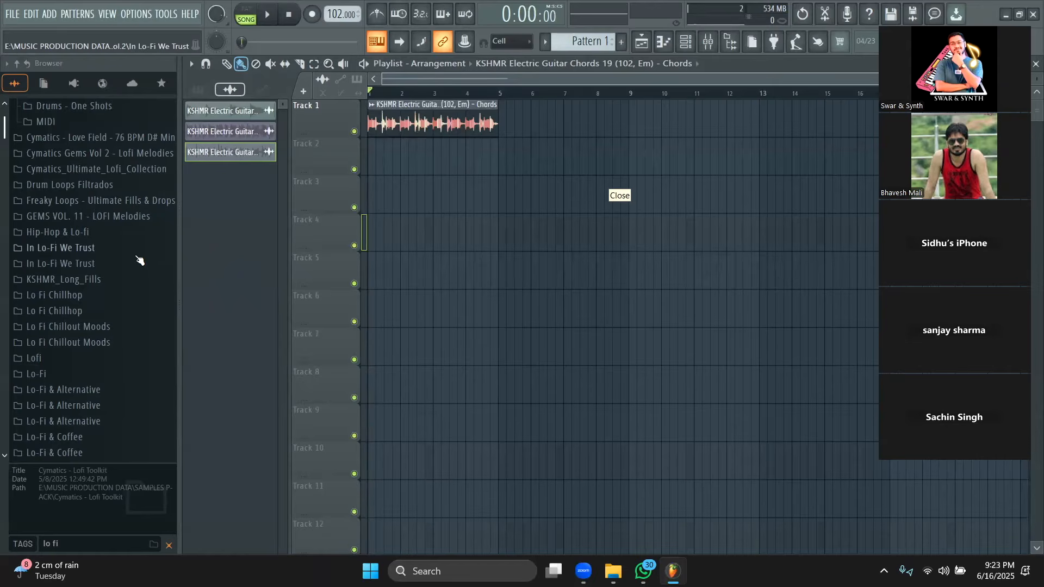
# Check the GEMS VOL. 11 - LOFI Melodies folder and look further down the lo-fi results for drum loops
pyautogui.click(129, 217)
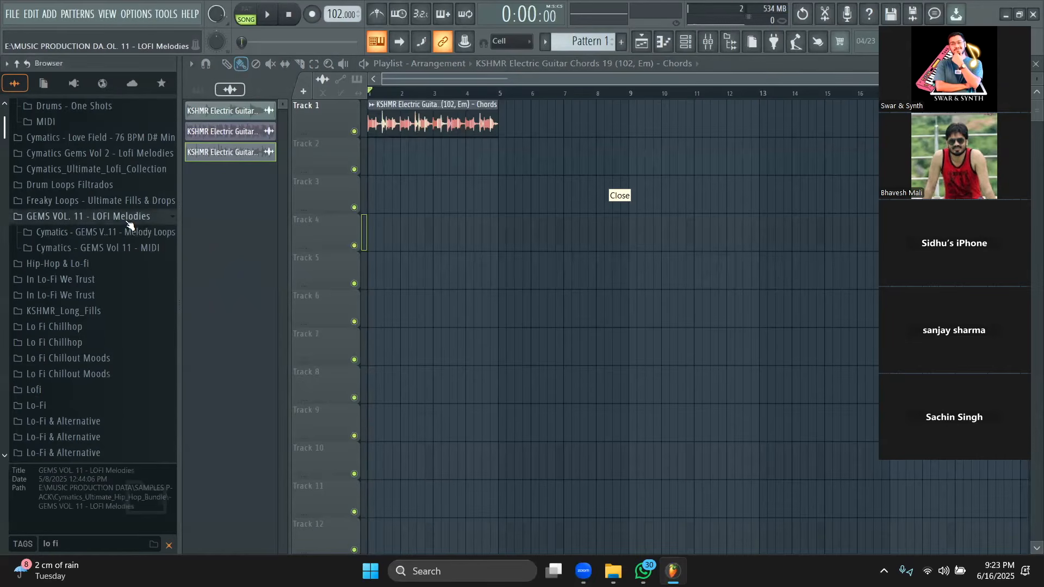
pyautogui.click(129, 219)
pyautogui.scroll(-10, 129, 223)
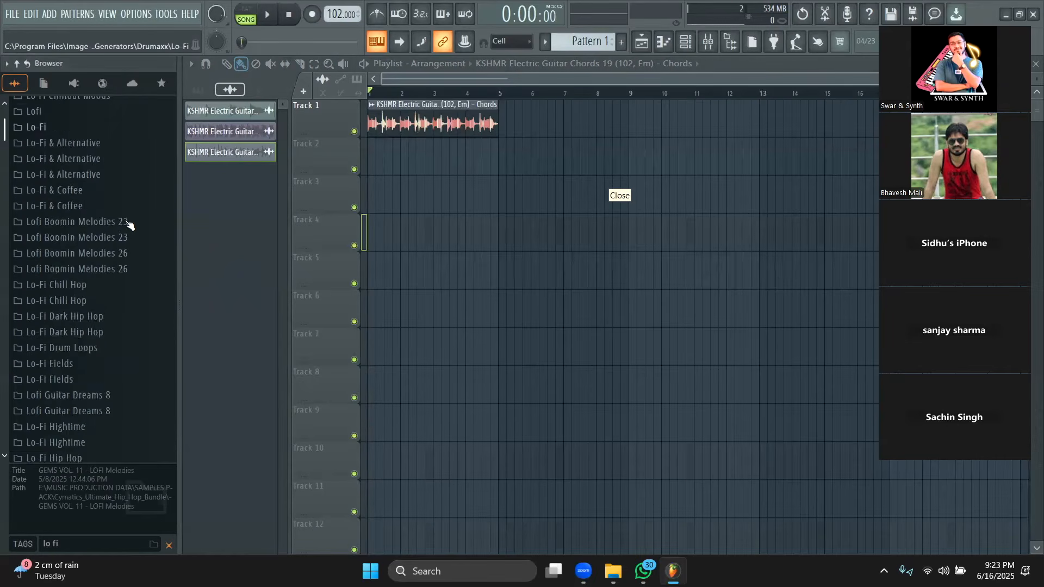
pyautogui.scroll(-2, 97, 190)
pyautogui.scroll(2, 93, 200)
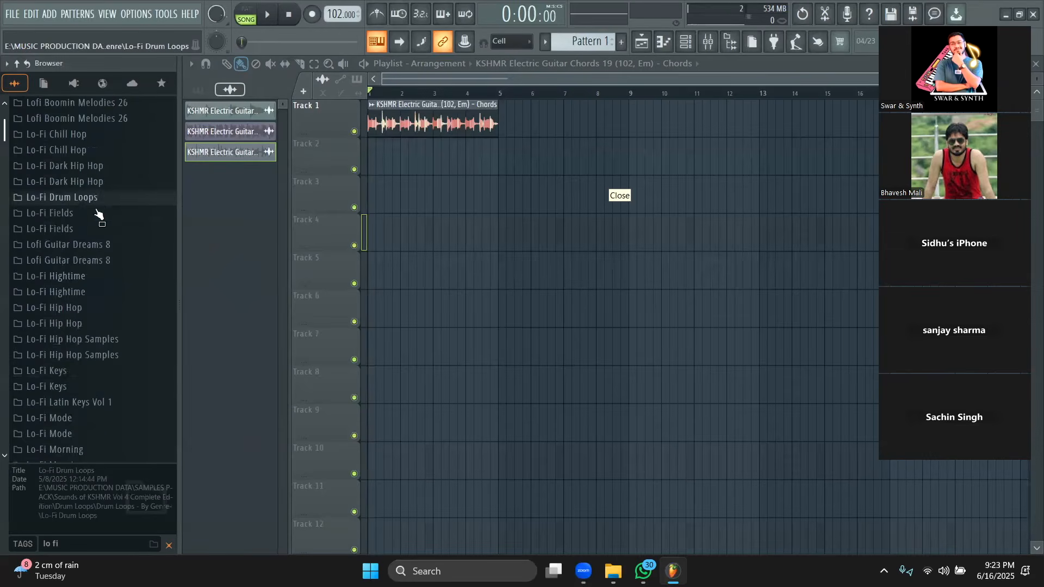
# Audition the KSHMR loops in Lo-Fi Drum Loops and place Lo-Fi Drum Loop 11 - 150BPM - Full at the start of Track 2
pyautogui.click(94, 200)
pyautogui.click(93, 192)
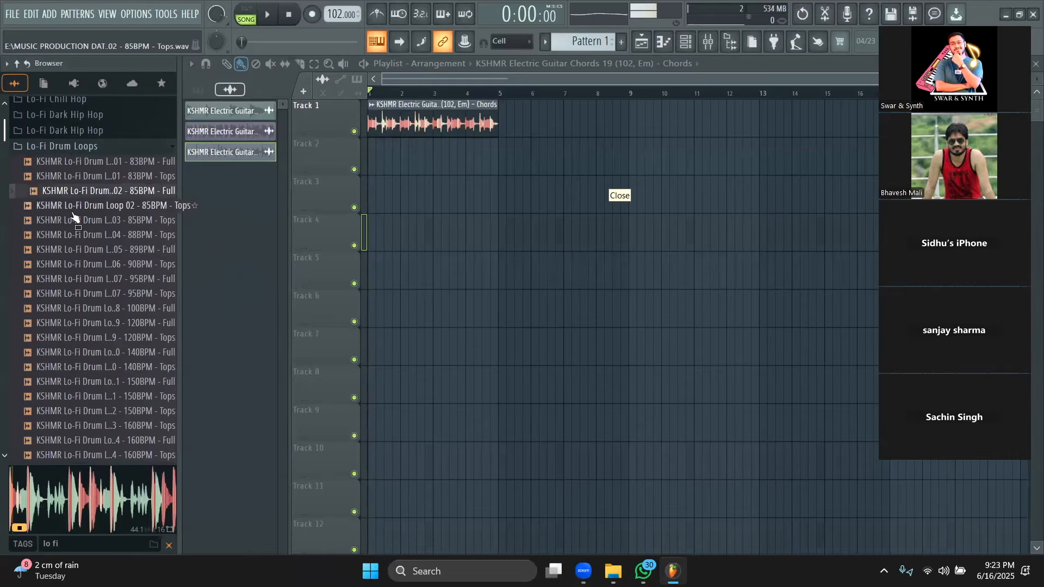
pyautogui.moveTo(85, 238); pyautogui.dragTo(87, 246)
pyautogui.scroll(-5, 87, 243)
pyautogui.click(86, 233)
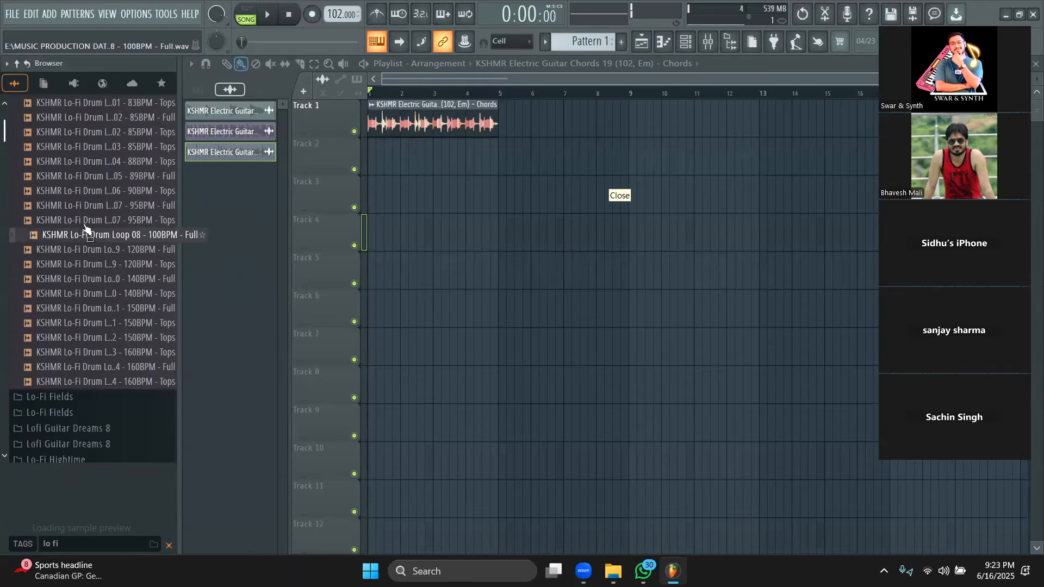
pyautogui.click(85, 266)
pyautogui.click(90, 308)
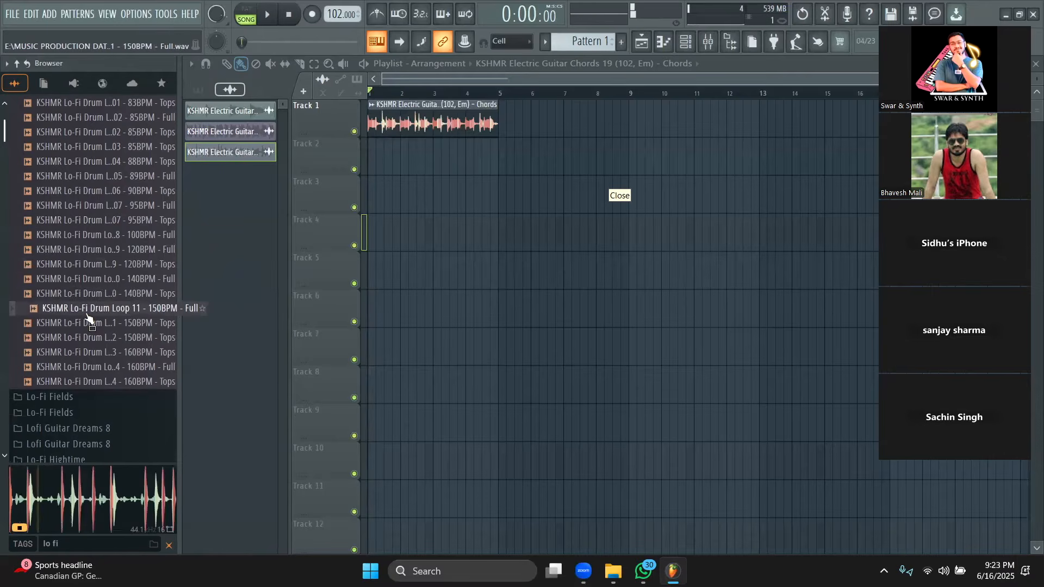
pyautogui.moveTo(87, 315); pyautogui.dragTo(400, 161)
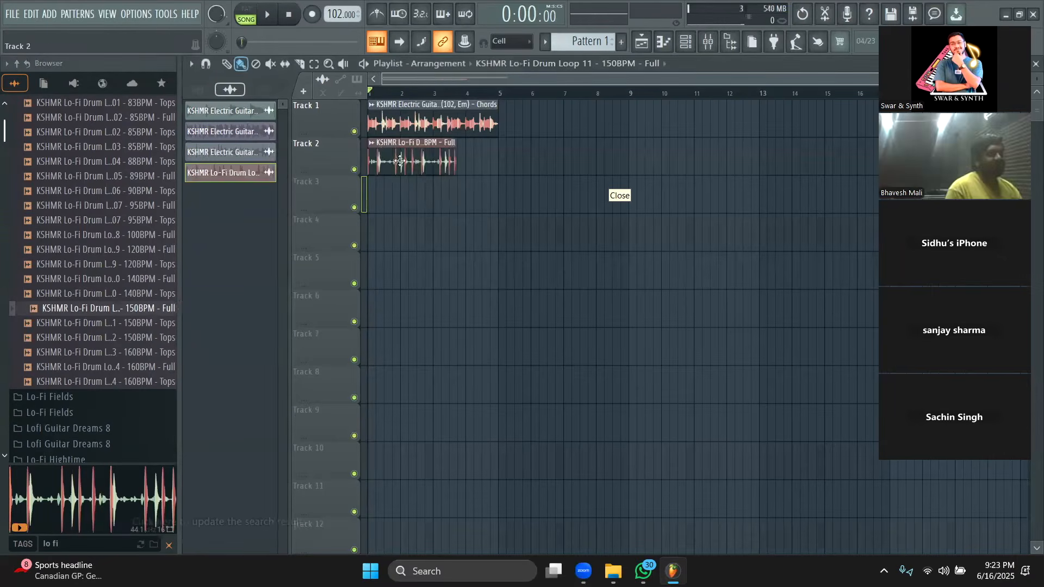
# Solo Track 2 and play the drum loop on its own
pyautogui.rightClick(354, 169)
pyautogui.press('space')
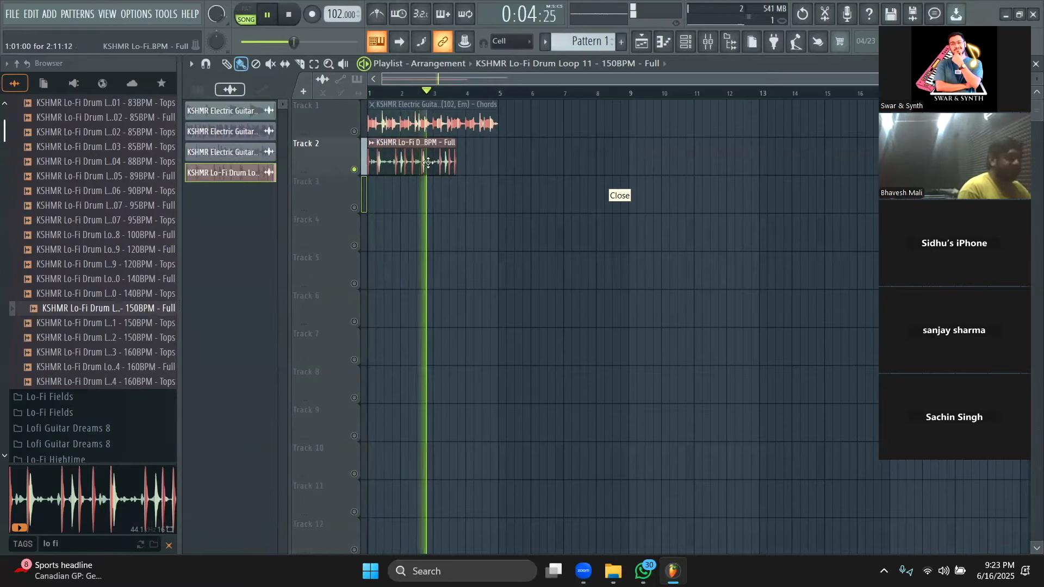
pyautogui.press('space')
# Fit the Track 2 drum loop to the project tempo using the 75 to 150 BPM range and play it
pyautogui.click(372, 142)
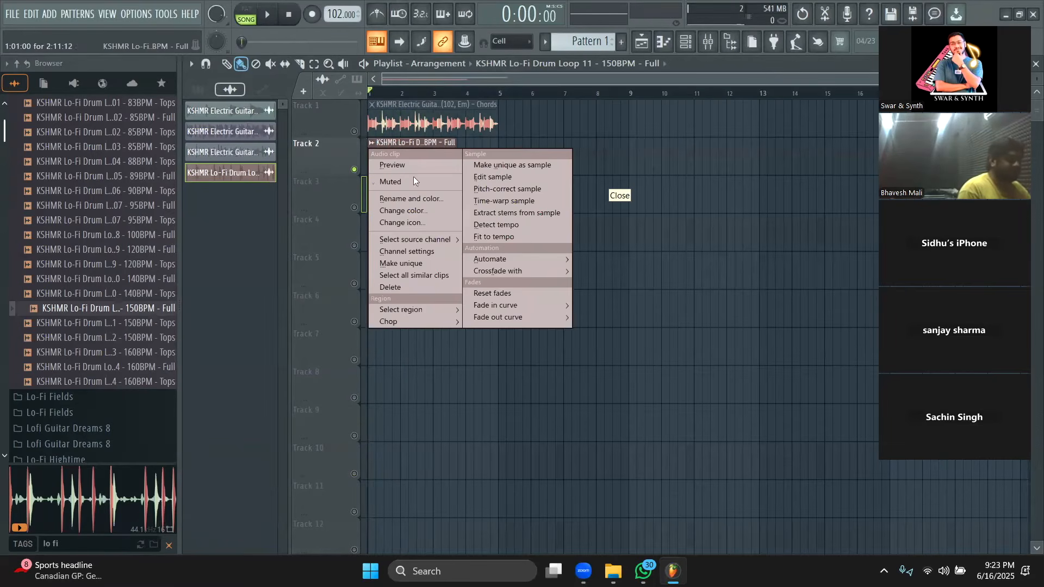
pyautogui.click(501, 237)
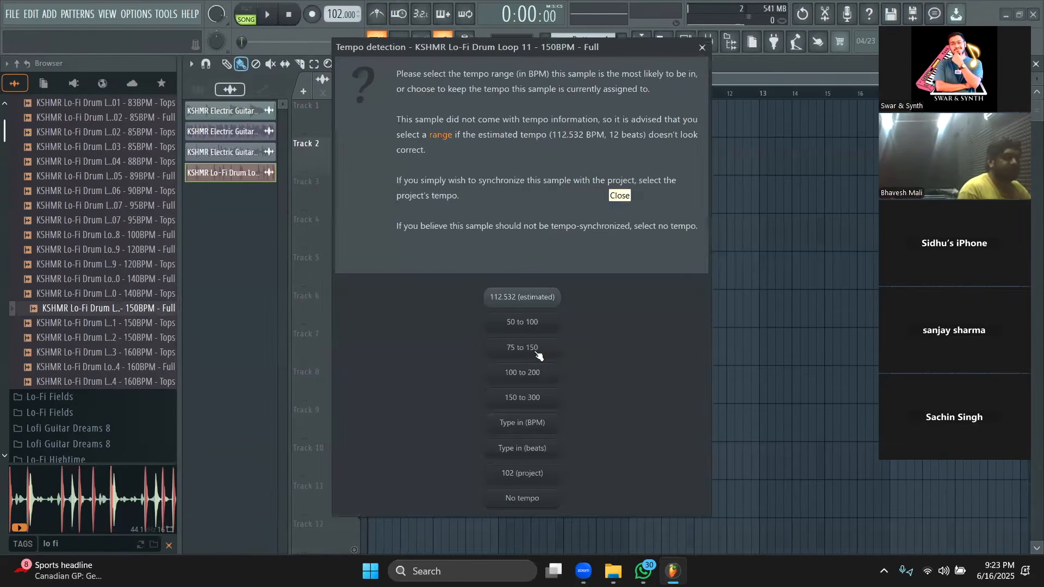
pyautogui.click(534, 350)
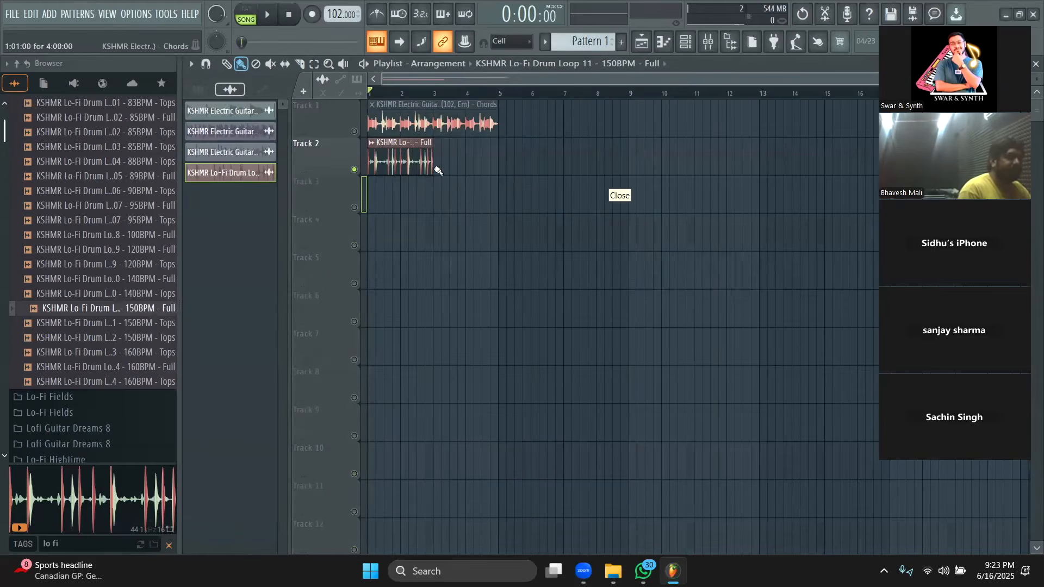
pyautogui.press('space')
pyautogui.press('space')
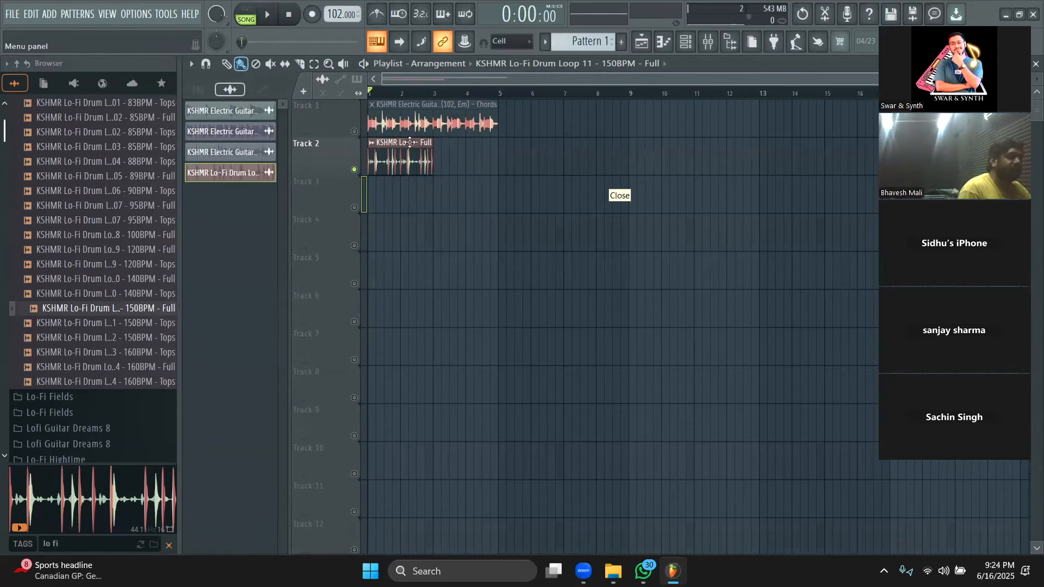
# Unmute Track 1 and place a second copy of the drum loop at bar 3 on Track 2
pyautogui.click(354, 131)
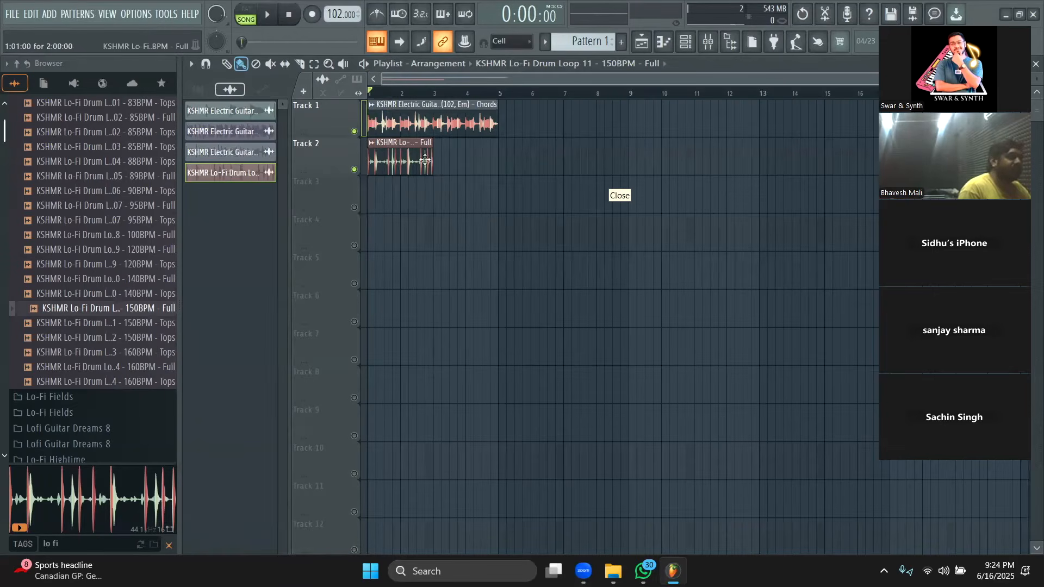
pyautogui.click(451, 164)
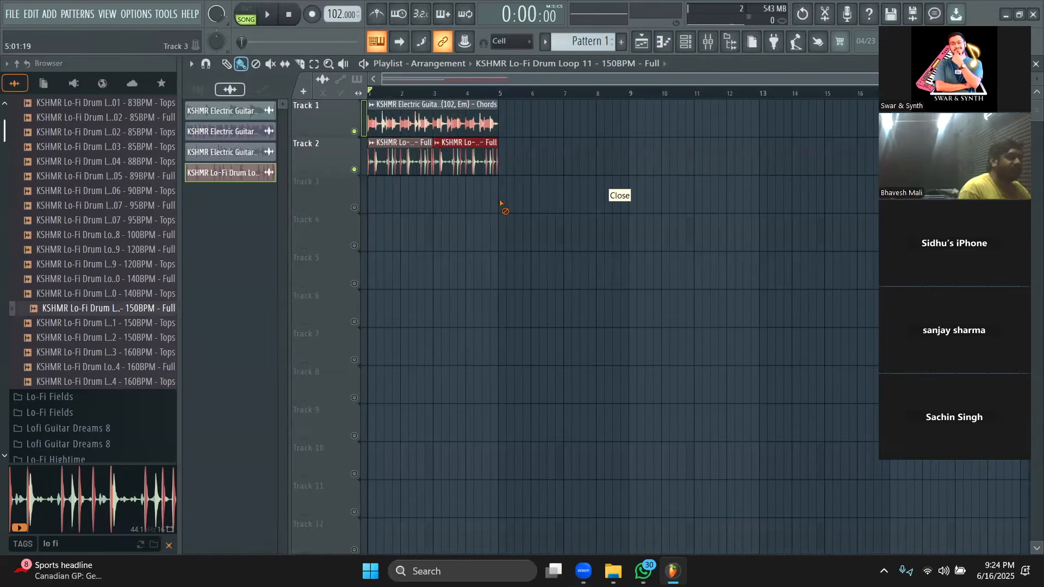
pyautogui.hotkey('ctrl', 'd')
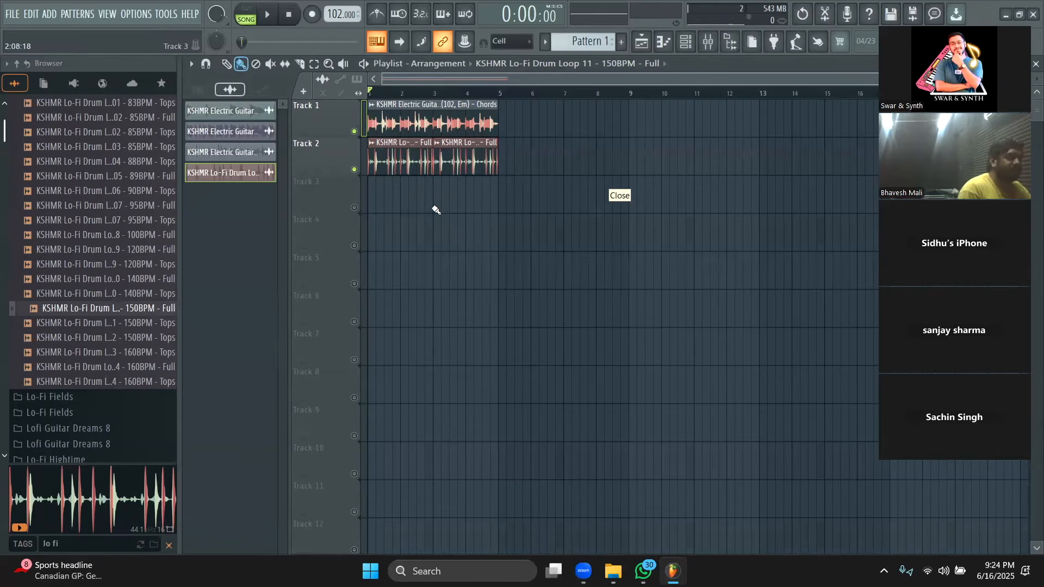
# Try stretching a single drum loop clip up to bar 5 in place of its copy and play it
pyautogui.rightClick(457, 164)
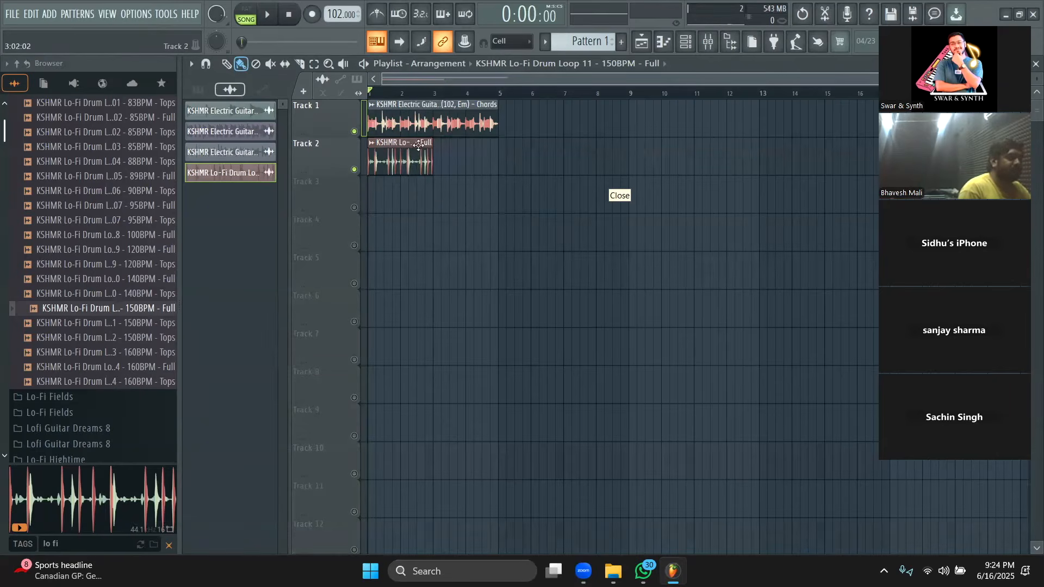
pyautogui.moveTo(468, 151); pyautogui.dragTo(517, 163)
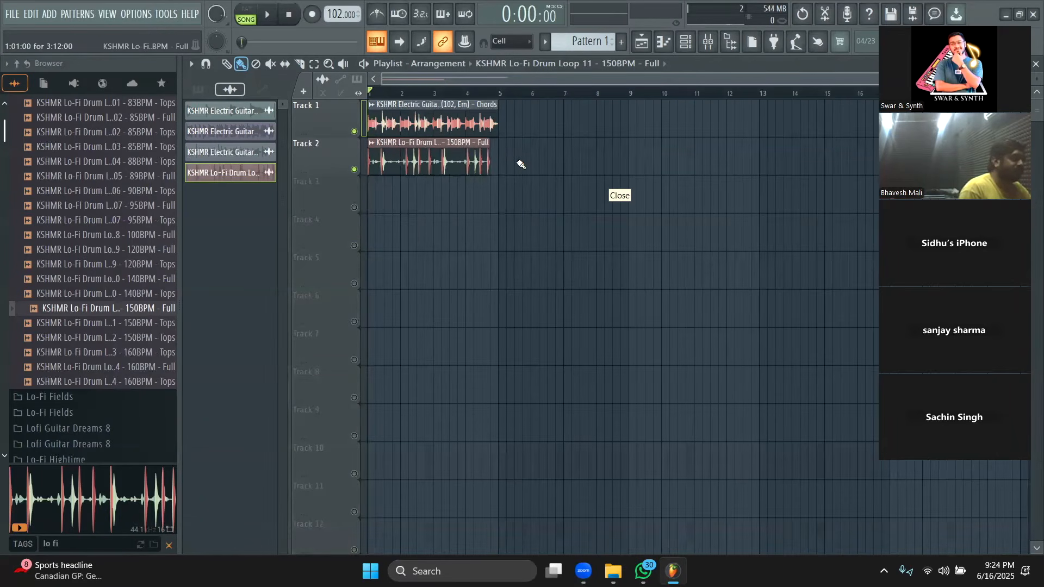
pyautogui.press('space')
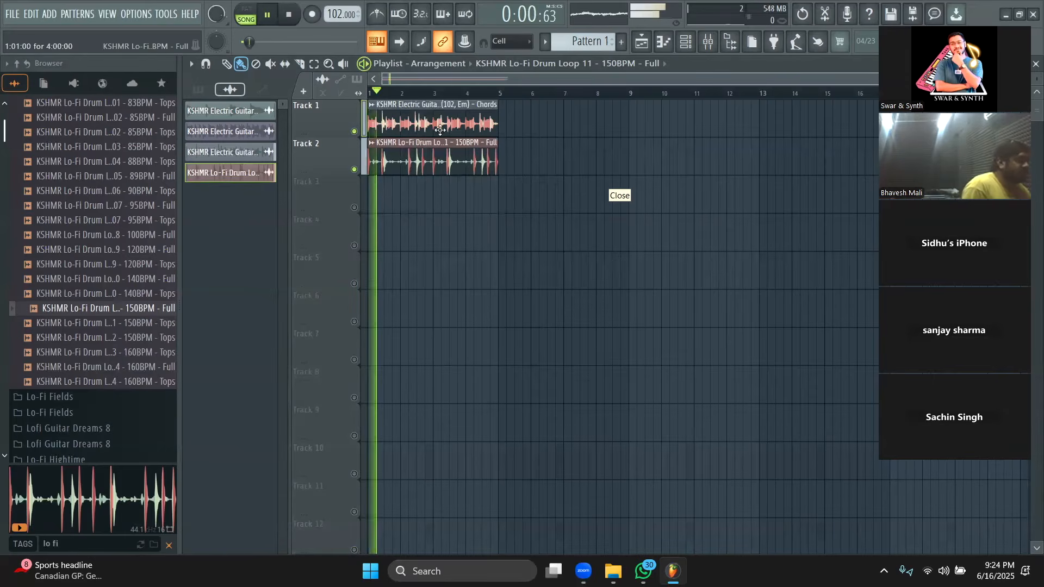
# Shrink the drum loop clip back to two bars and duplicate it at bar 3, stopping playback
pyautogui.moveTo(496, 151); pyautogui.dragTo(433, 154)
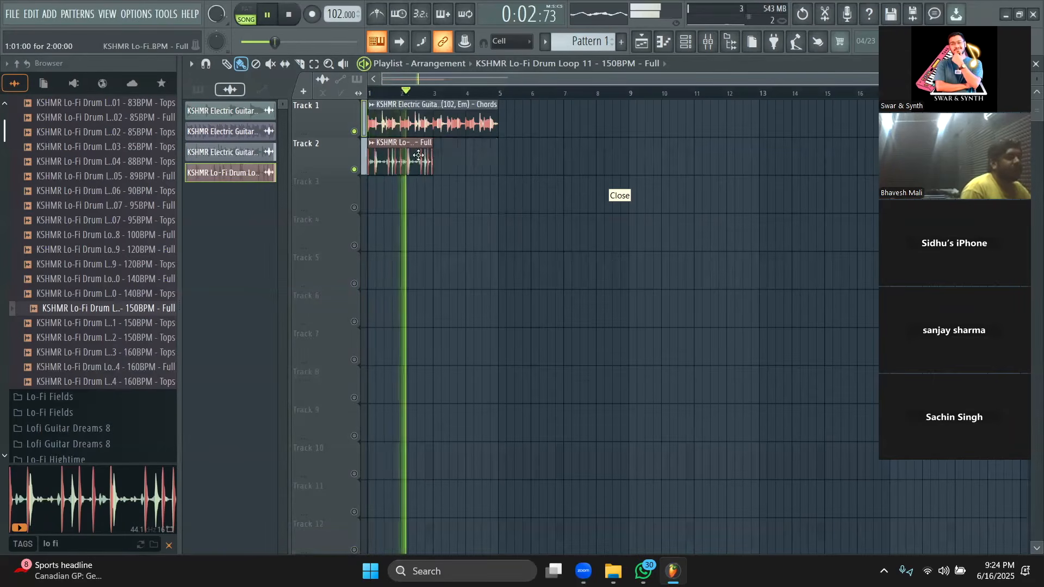
pyautogui.hotkey('ctrl', 'b')
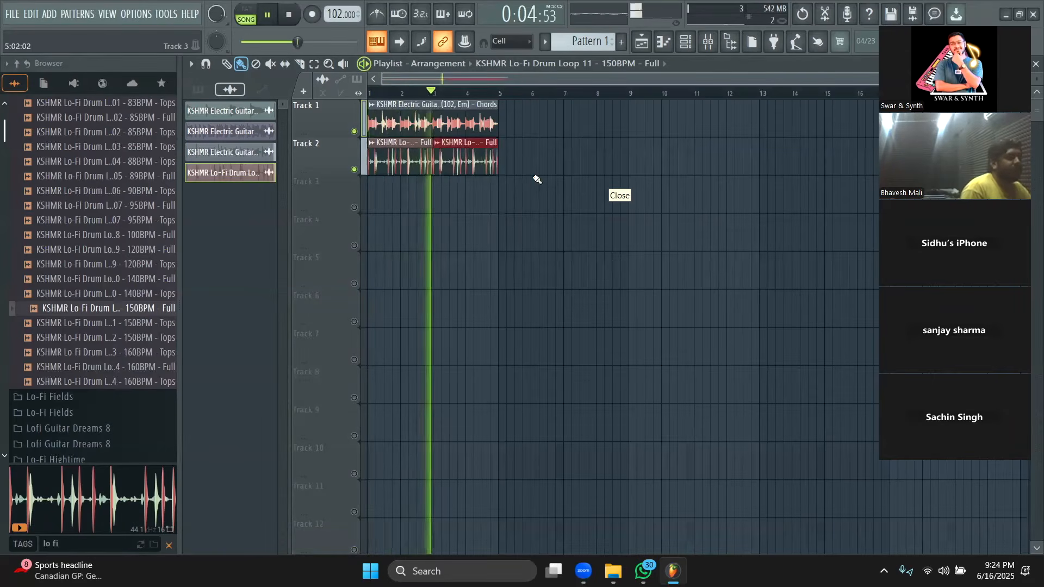
pyautogui.press('space')
# Switch all audio clips to Stretch mode with the macro and set the project tempo to 84 BPM, starting playback
pyautogui.click(166, 14)
pyautogui.moveTo(269, 54)
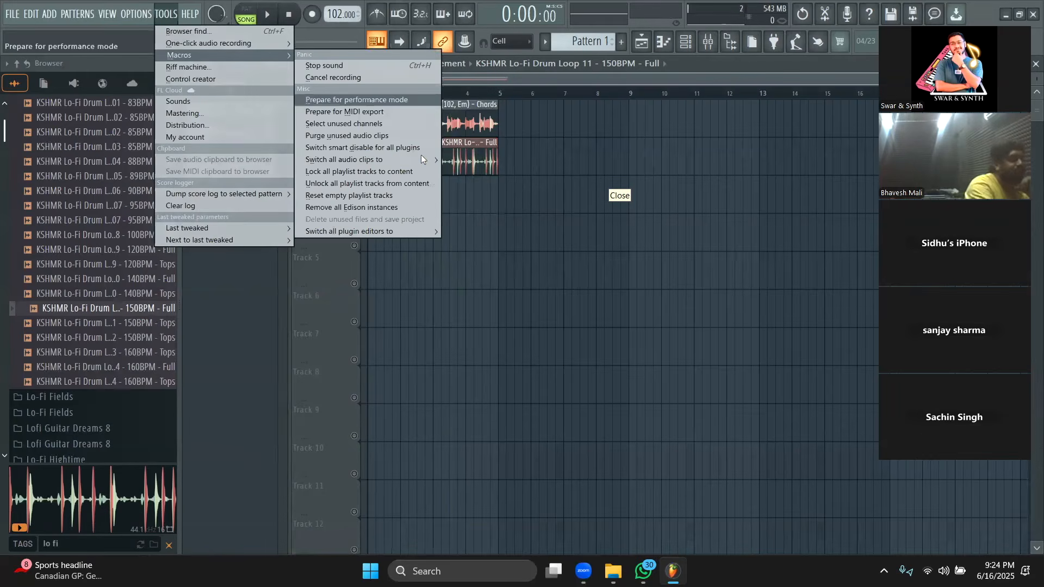
pyautogui.moveTo(429, 160)
pyautogui.click(474, 160)
pyautogui.click(636, 325)
pyautogui.moveTo(342, 14); pyautogui.dragTo(342, 47)
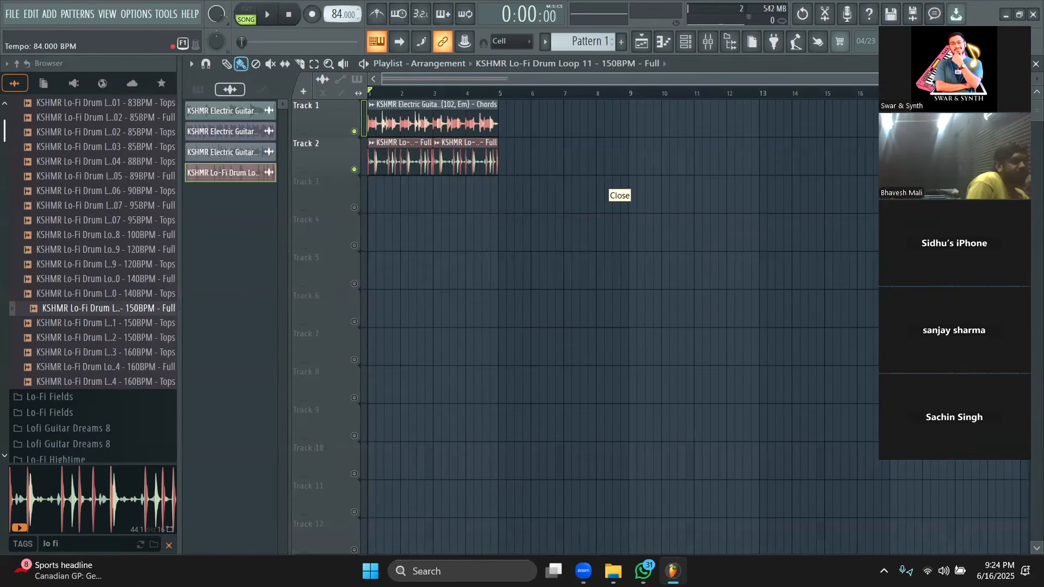
pyautogui.press('space')
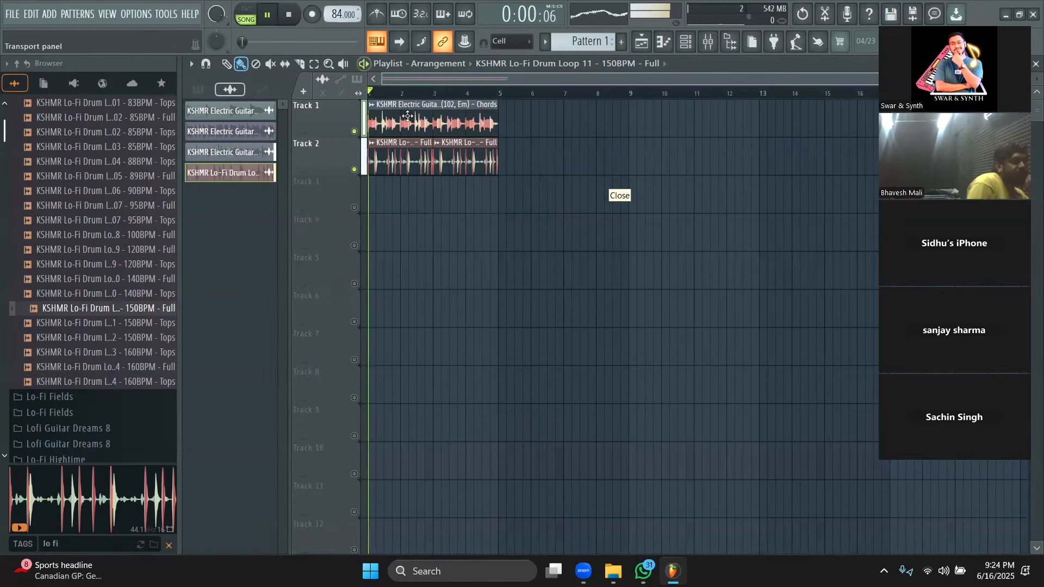
# Lower the guitar chords clip's channel volume to about 54%, close its settings and stop playback
pyautogui.doubleClick(407, 120)
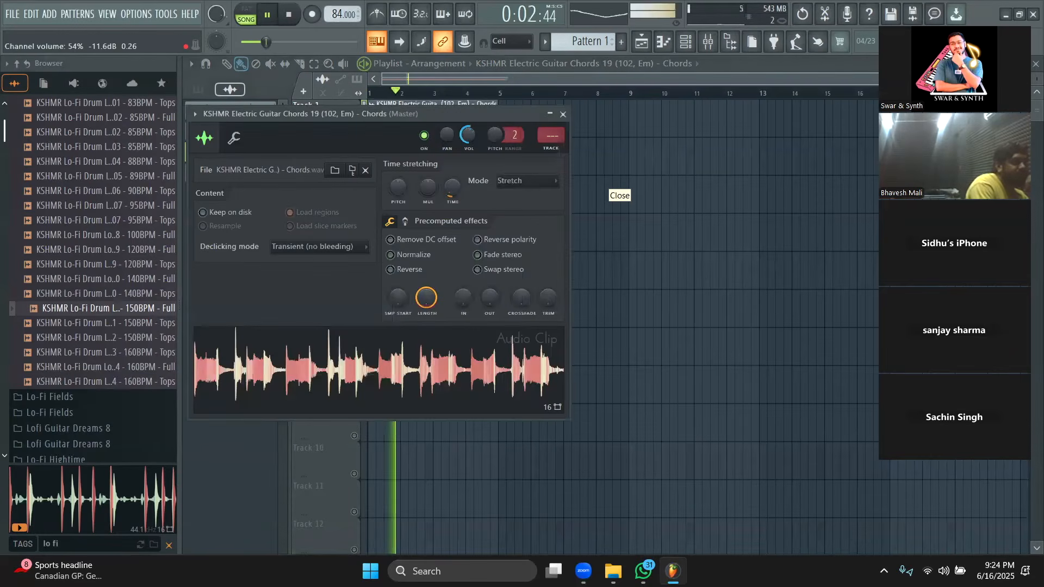
pyautogui.press('Escape')
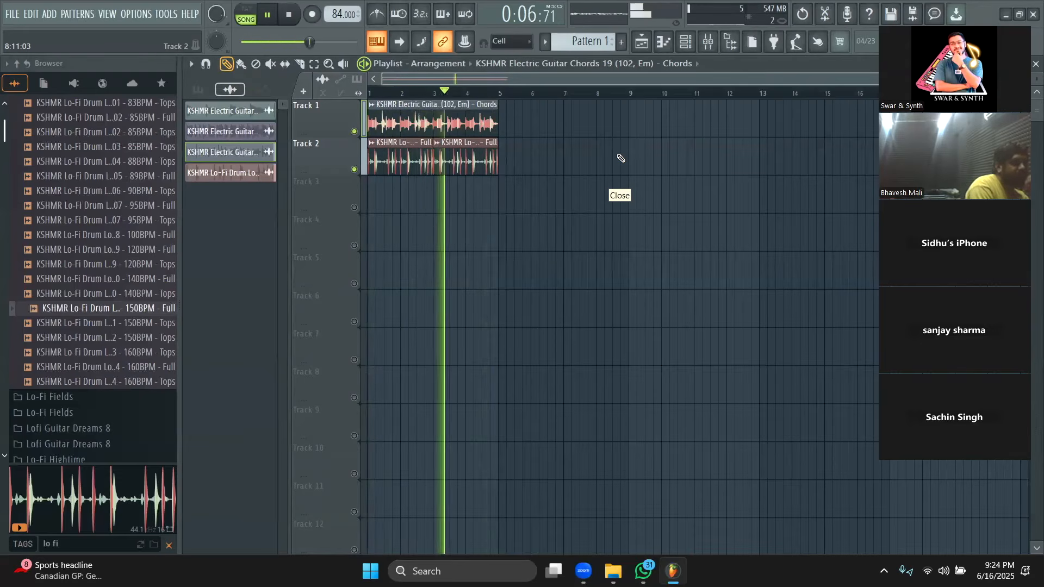
pyautogui.press('space')
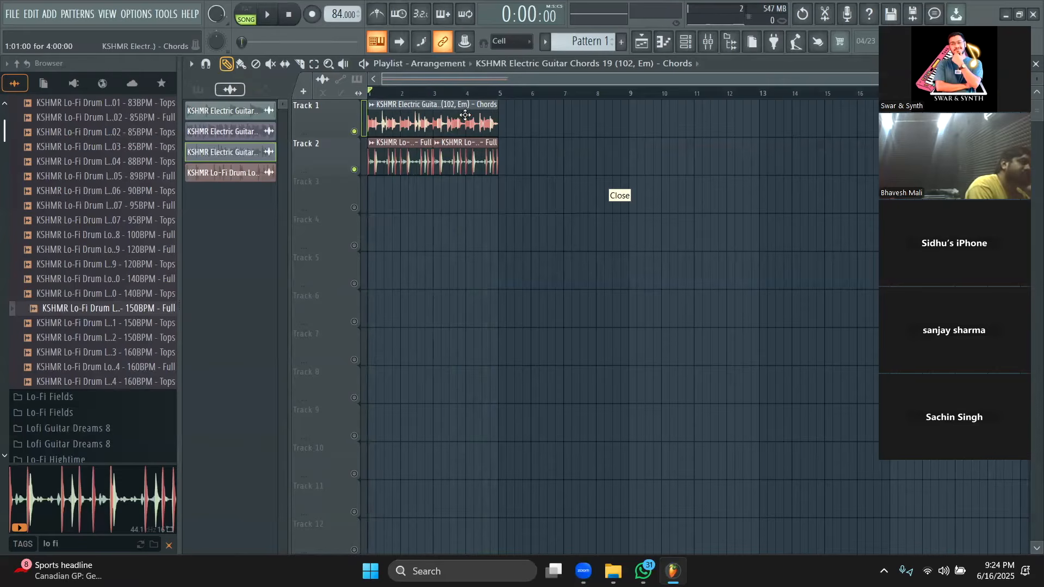
# Repeat the guitar chords clip at bar 5 on Track 1 and the drum loop at bars 5 and 7 on Track 2
pyautogui.click(510, 125)
pyautogui.click(496, 157)
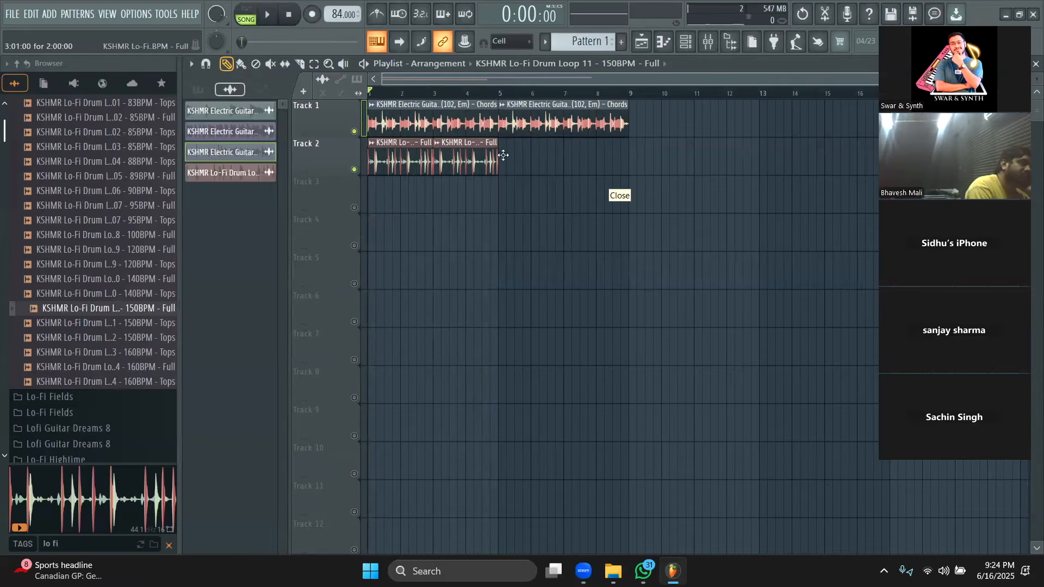
pyautogui.click(559, 157)
pyautogui.click(628, 168)
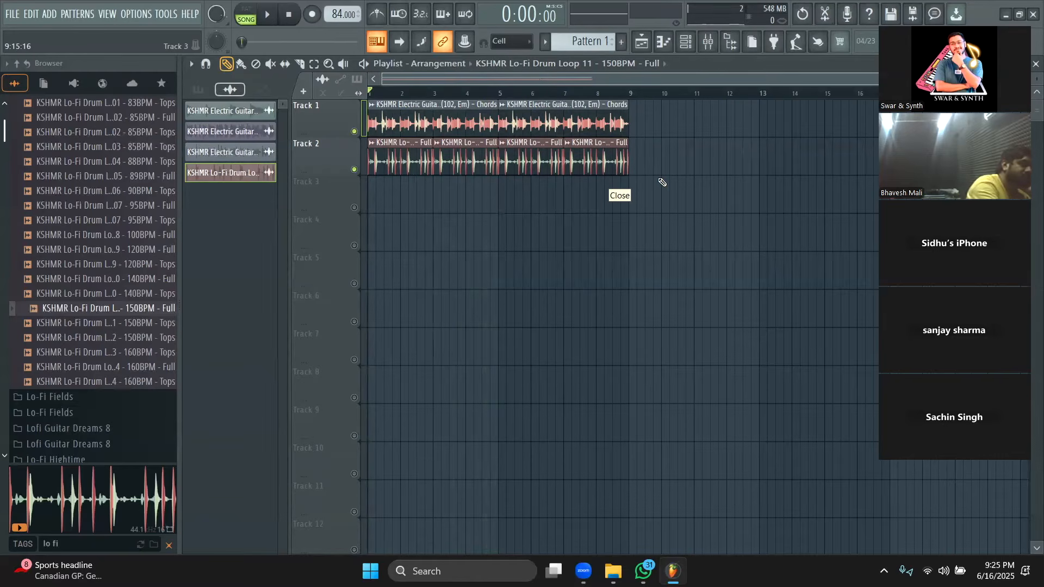
# Place KSHMR Lo-Fi Drum Loop 12 - 150BPM - Tops at the start of Track 3 and fit it to tempo with the 75 to 150 range
pyautogui.click(126, 326)
pyautogui.moveTo(126, 337); pyautogui.dragTo(374, 189)
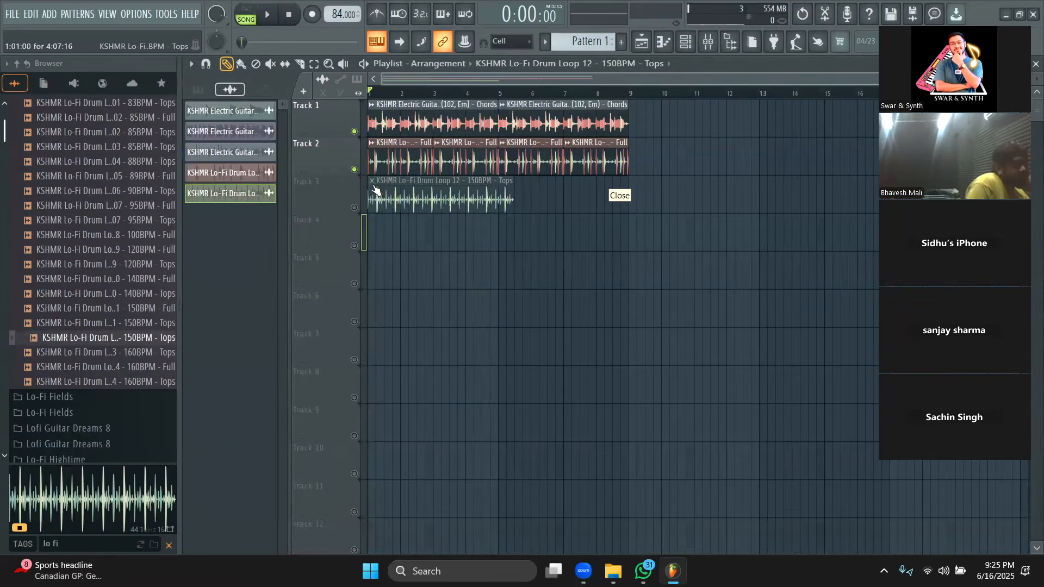
pyautogui.click(371, 181)
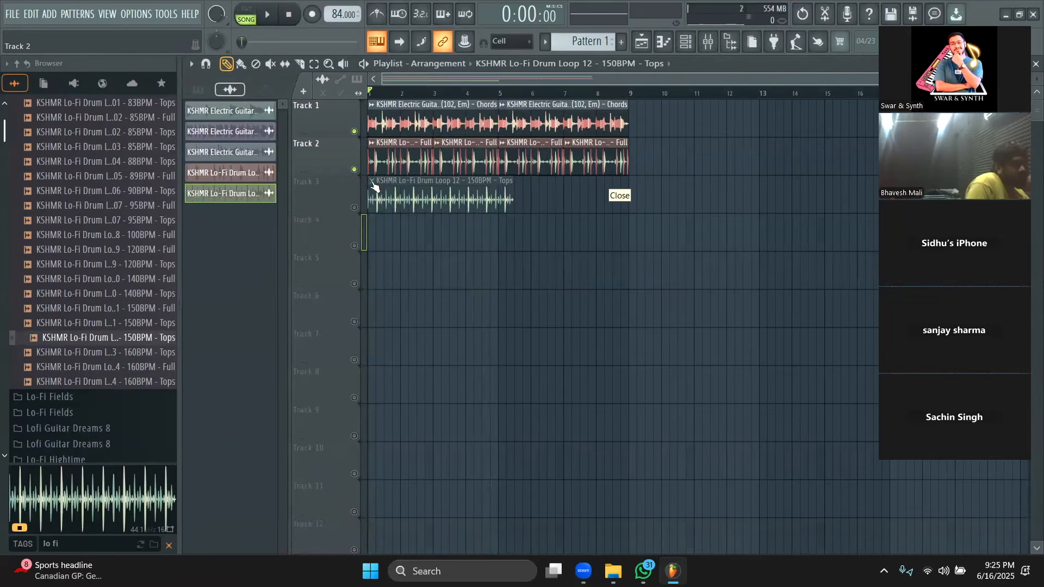
pyautogui.click(511, 274)
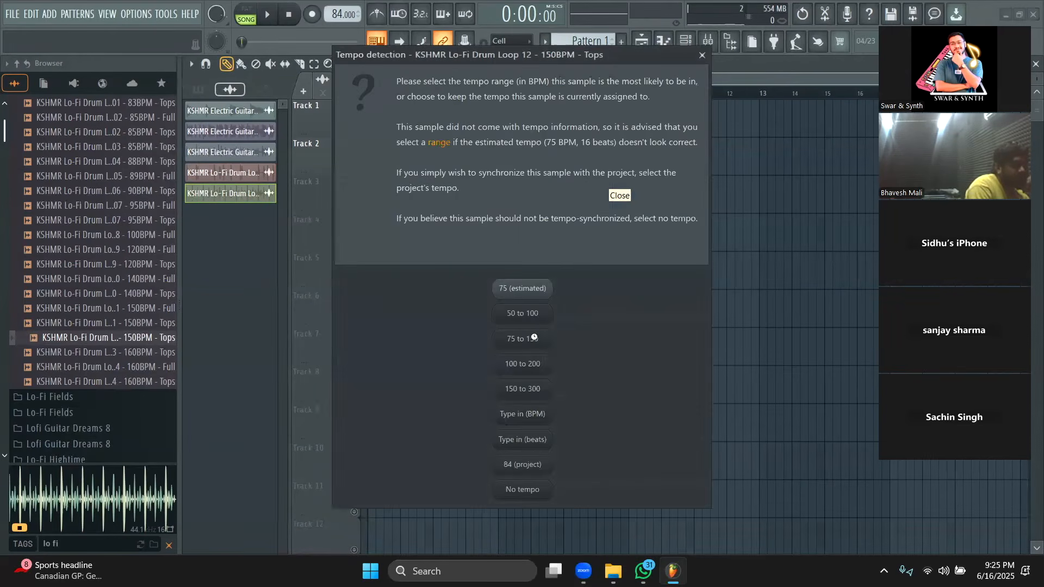
pyautogui.click(530, 334)
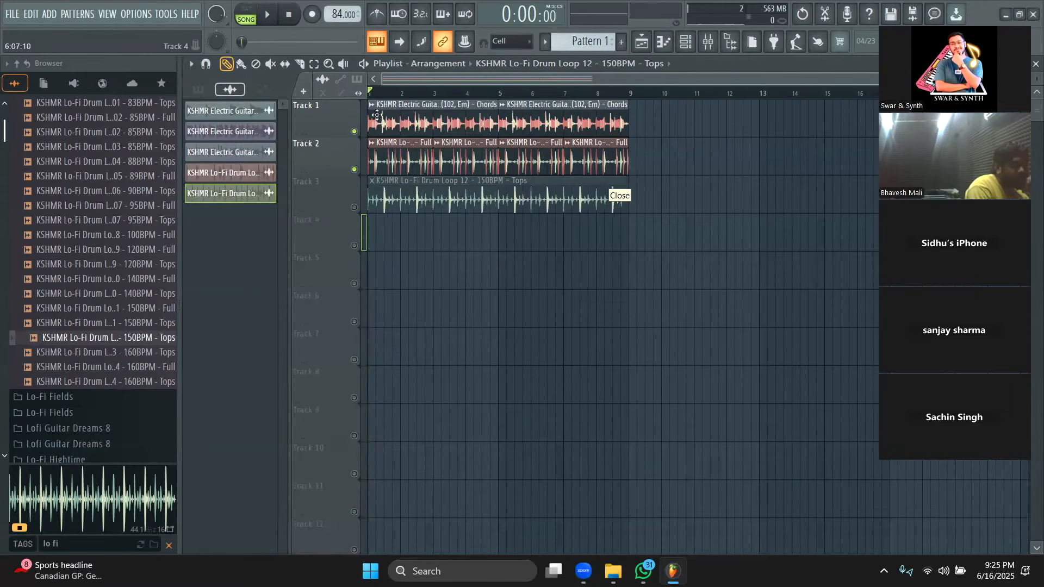
# Squeeze the Track 3 tops loop to end at bar 5 and delete the two Track 2 drum clips before bar 5
pyautogui.moveTo(502, 187); pyautogui.dragTo(494, 189)
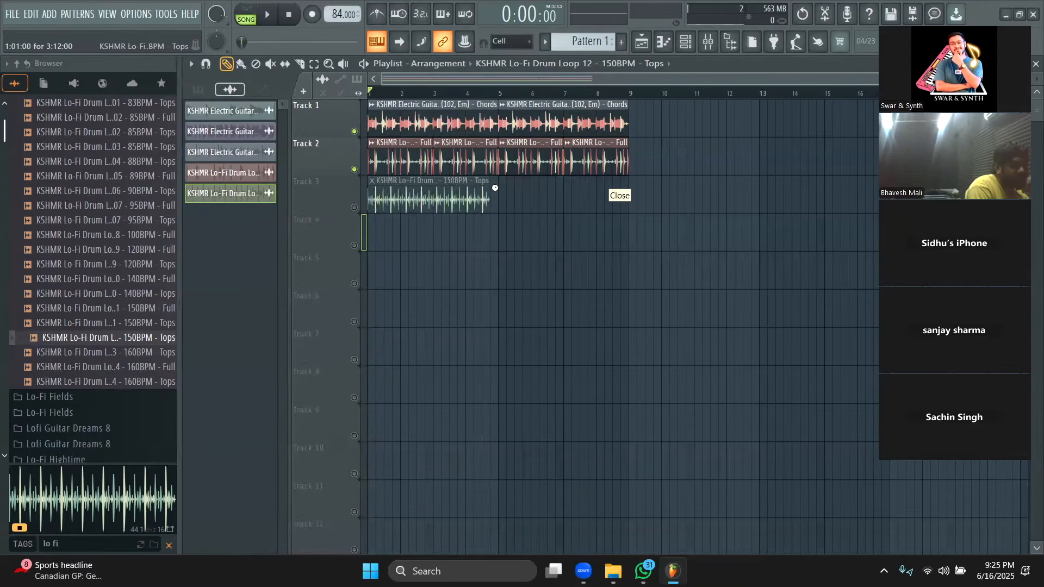
pyautogui.rightClick(384, 166)
pyautogui.rightClick(462, 163)
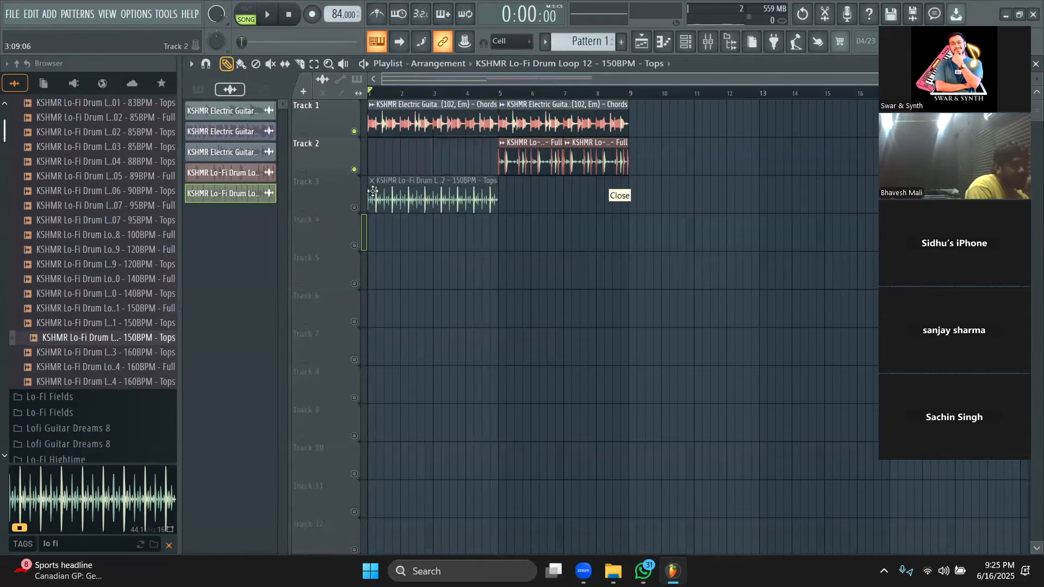
# Play the arrangement with Track 3 unmuted and lower the tops loop's channel volume to about 53%
pyautogui.press('space')
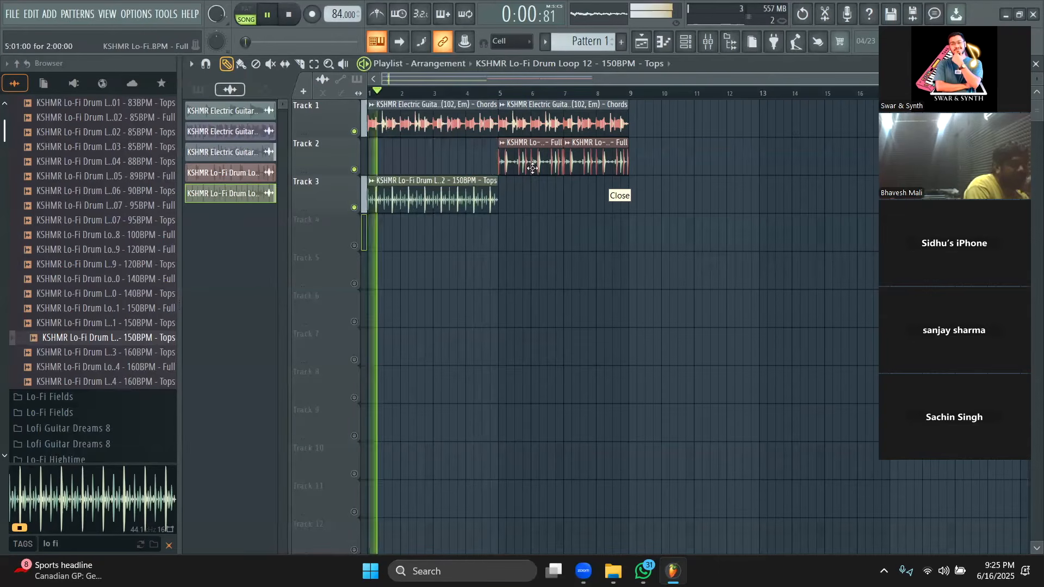
pyautogui.doubleClick(456, 199)
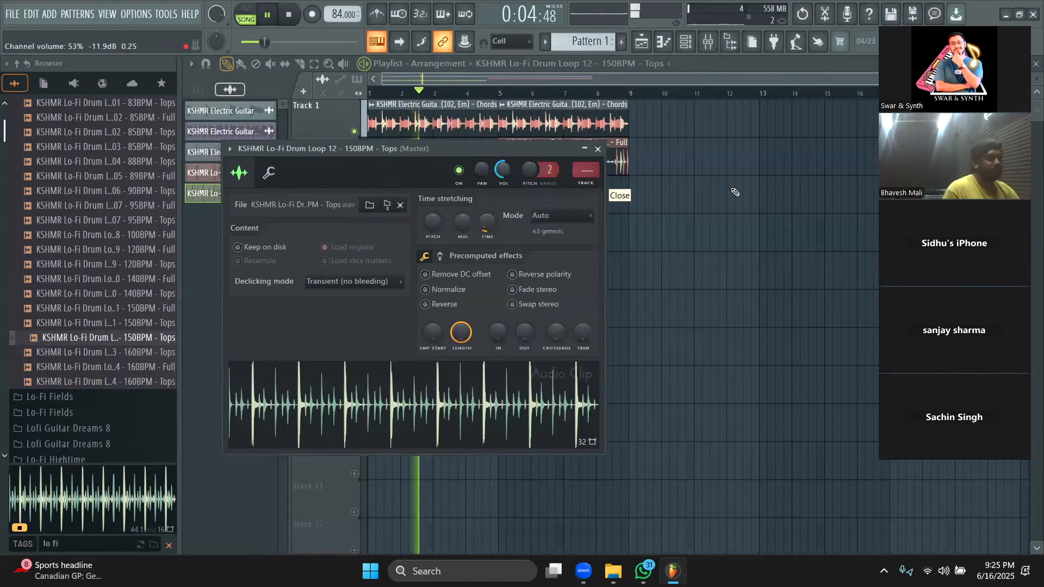
pyautogui.press('Escape')
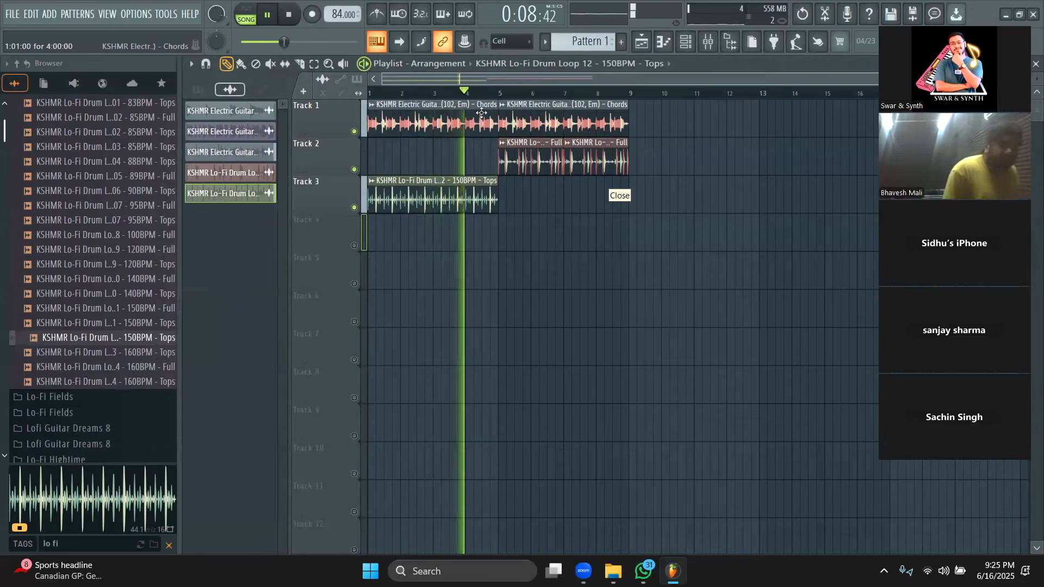
# Shorten the first guitar chords clip on Track 1 to a length of 3:12 and replay the arrangement
pyautogui.press('space')
pyautogui.moveTo(487, 109); pyautogui.dragTo(480, 108)
pyautogui.press('space')
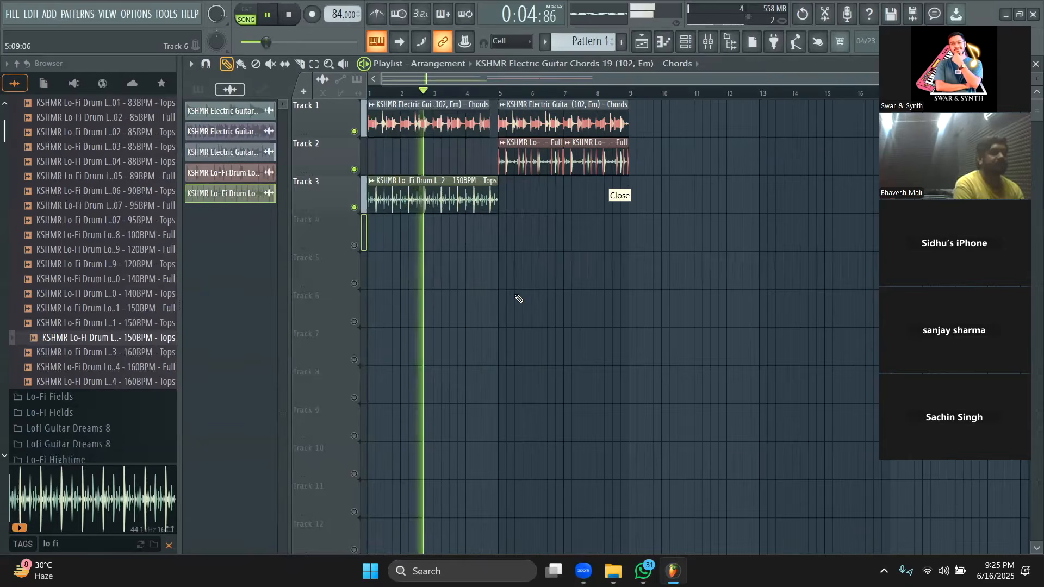
# Select the guitar and drum clips between bars 5 and 9 on Tracks 1 and 2 and duplicate them after bar 9
pyautogui.moveTo(698, 182)
pyautogui.mouseDown()
pyautogui.moveTo(632, 191)
pyautogui.moveTo(510, 128)
pyautogui.mouseUp()
pyautogui.click(227, 65)
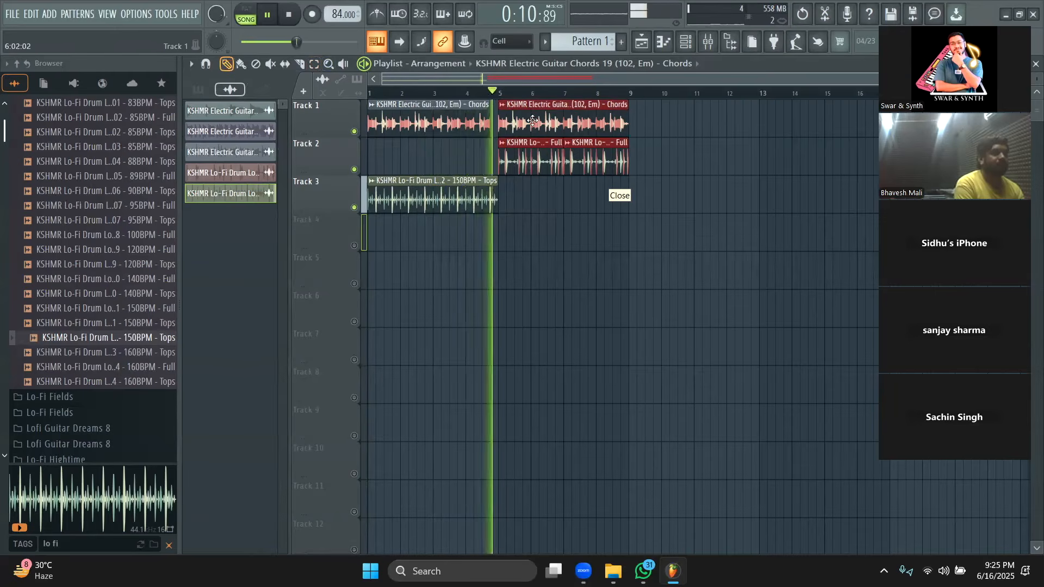
pyautogui.hotkey('ctrl', 'b')
pyautogui.press('space')
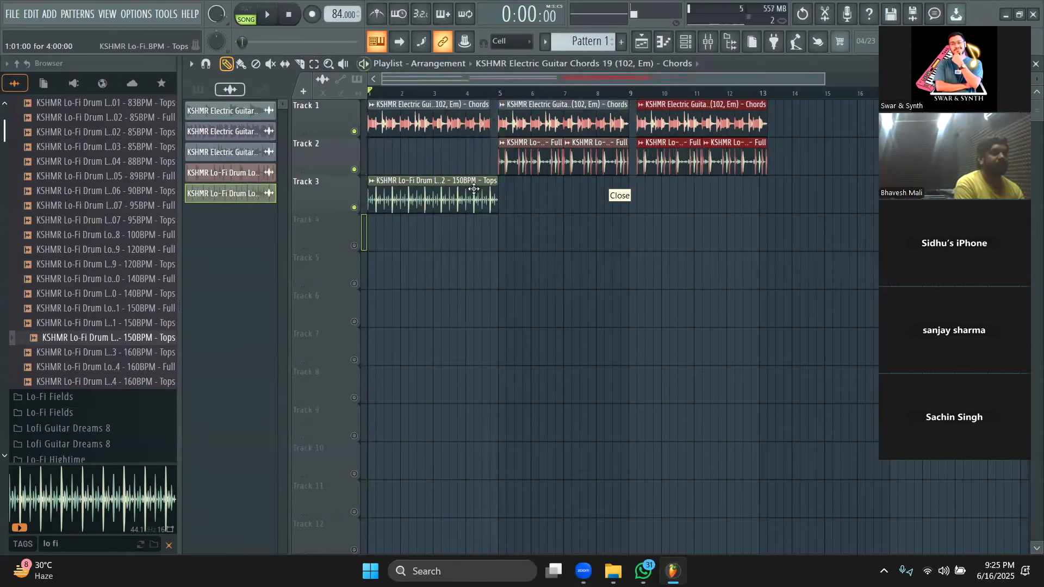
# Repeat the tops loop at bar 5 on Track 3 and play from shortly before bar 5
pyautogui.click(473, 189)
pyautogui.click(507, 196)
pyautogui.click(483, 94)
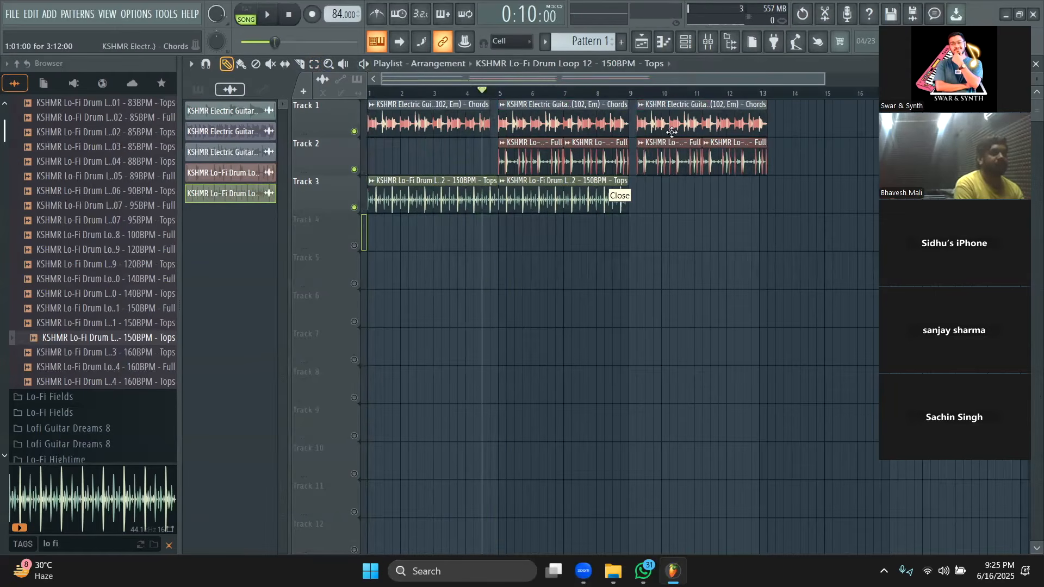
pyautogui.press('space')
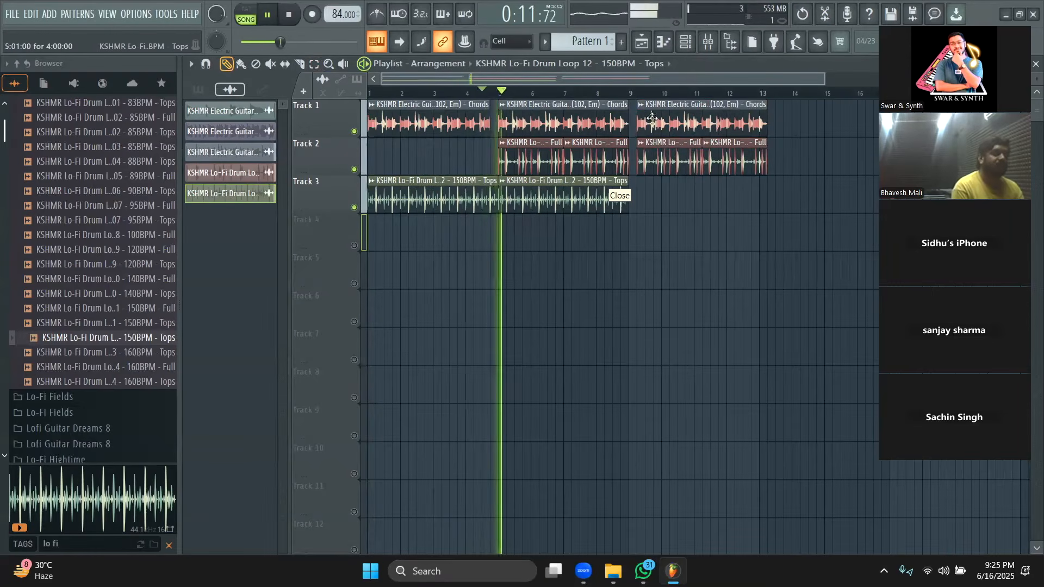
# Shift the duplicated guitar clip to bar 9 on Track 1 and the two drum clips to bars 9 and 11 on Track 2
pyautogui.moveTo(653, 120); pyautogui.dragTo(644, 120)
pyautogui.moveTo(649, 165); pyautogui.dragTo(641, 165)
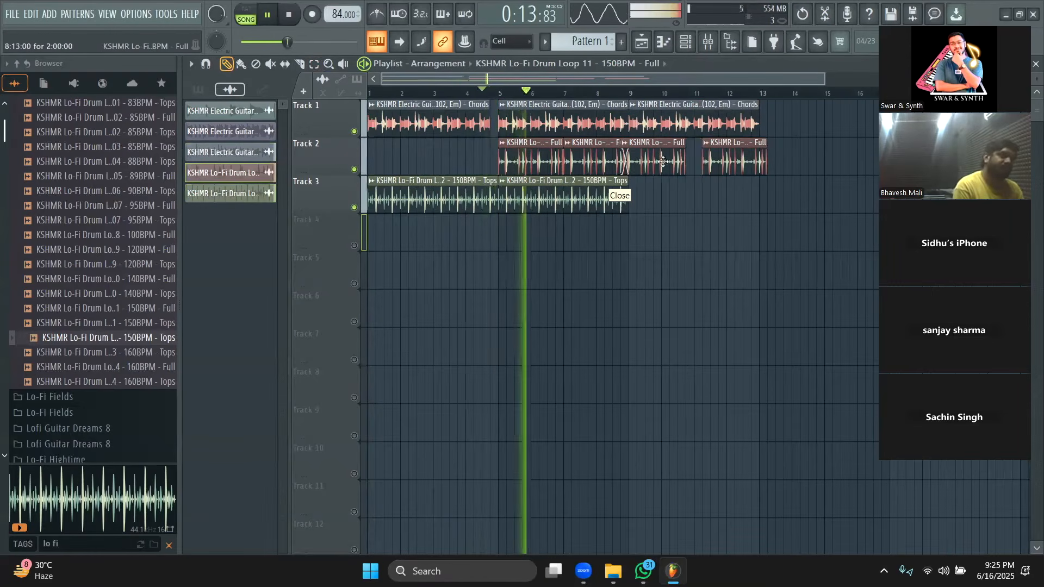
pyautogui.moveTo(728, 166); pyautogui.dragTo(721, 166)
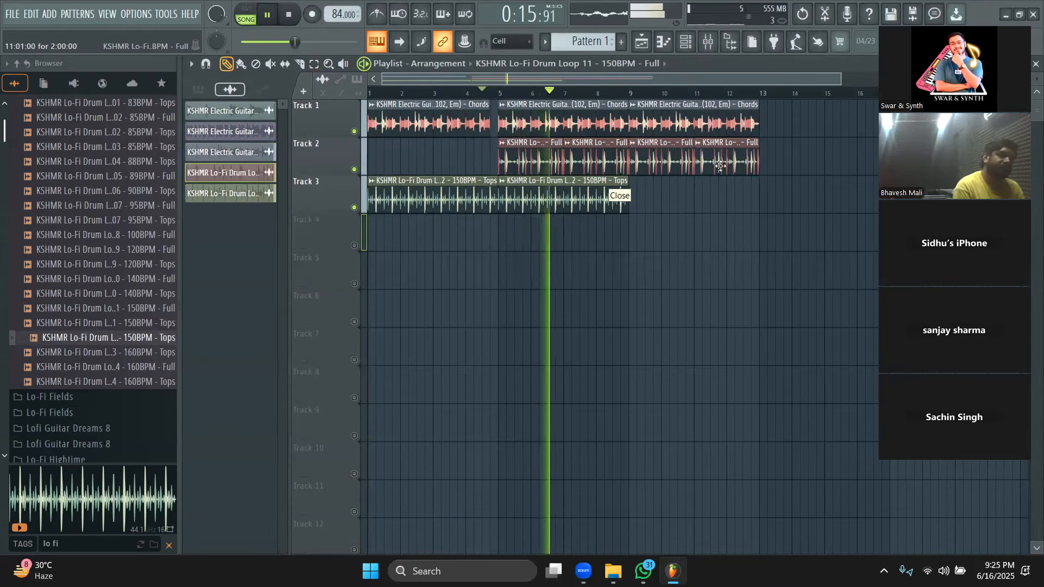
# Repeat the tops loop at bar 9 on Track 3 and stop the playback
pyautogui.click(633, 185)
pyautogui.click(634, 188)
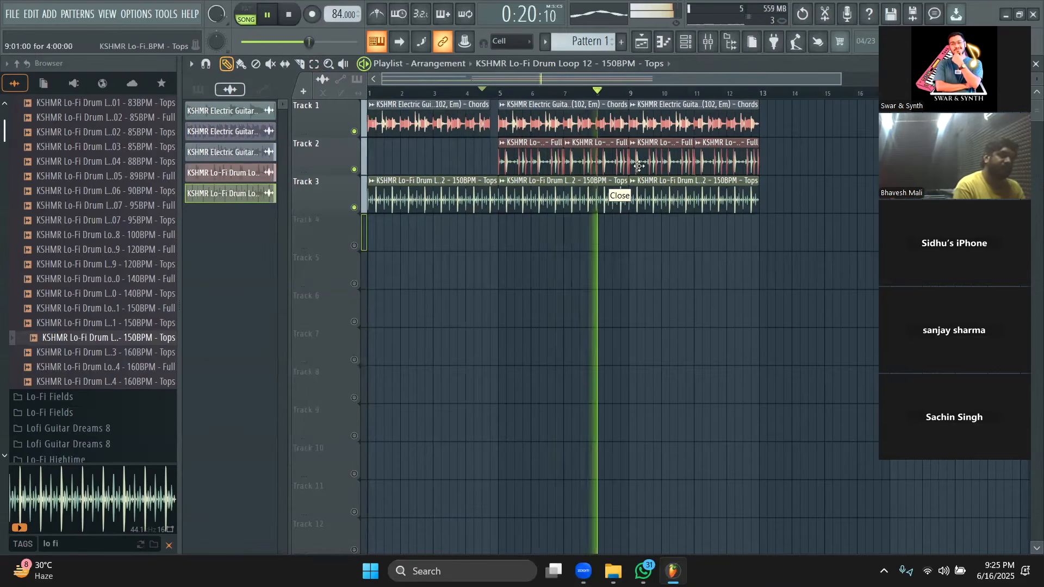
pyautogui.press('space')
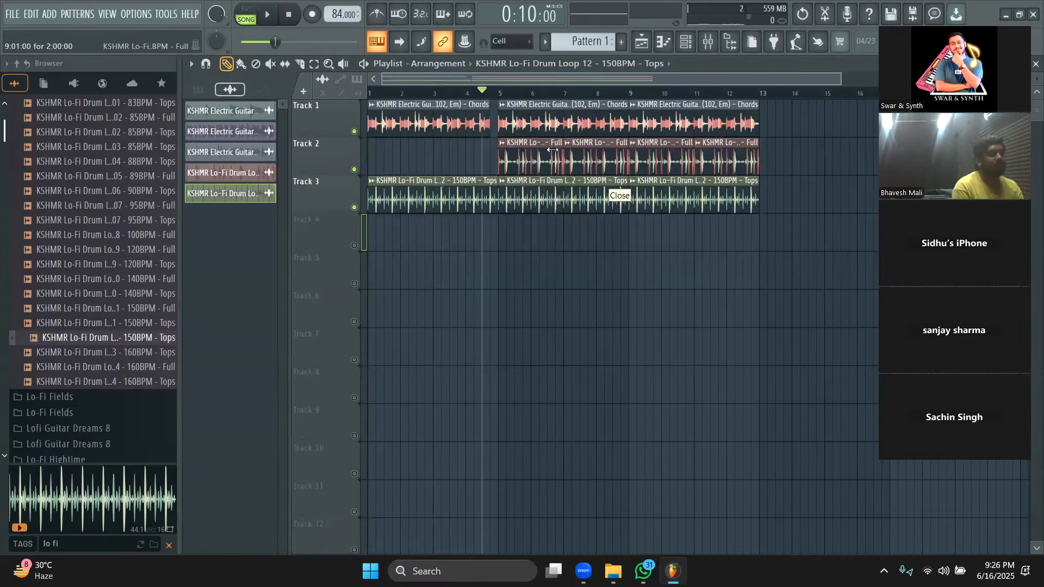
# Solo Track 1 and play the guitar chords briefly from bar 5
pyautogui.rightClick(354, 131)
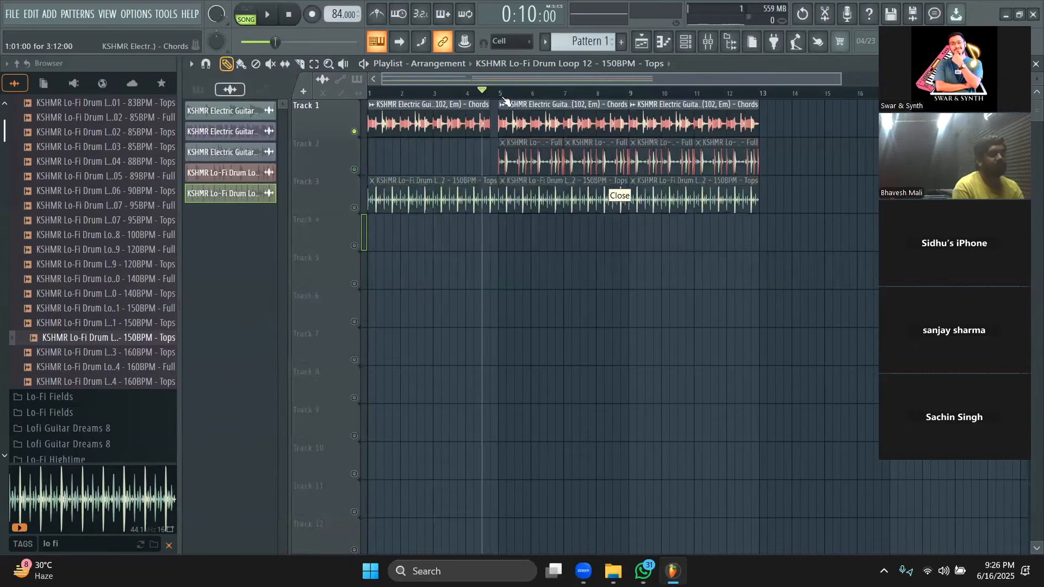
pyautogui.click(504, 93)
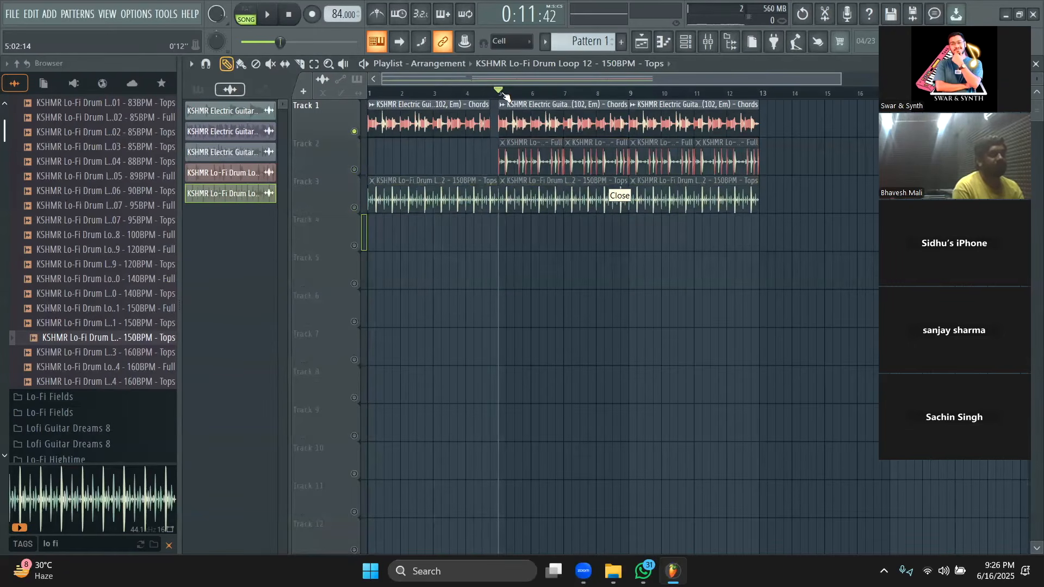
pyautogui.press('space')
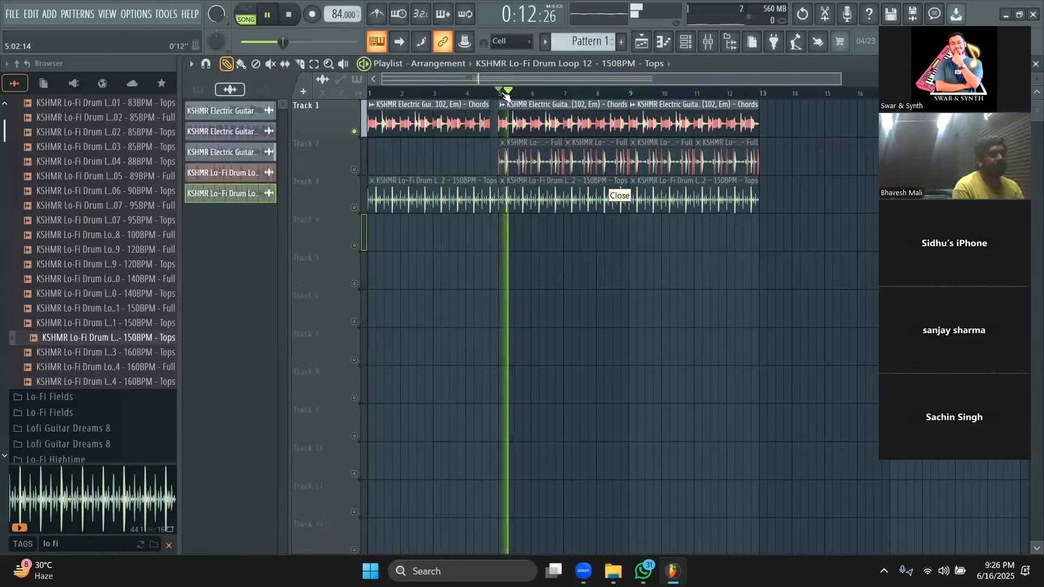
pyautogui.press('space')
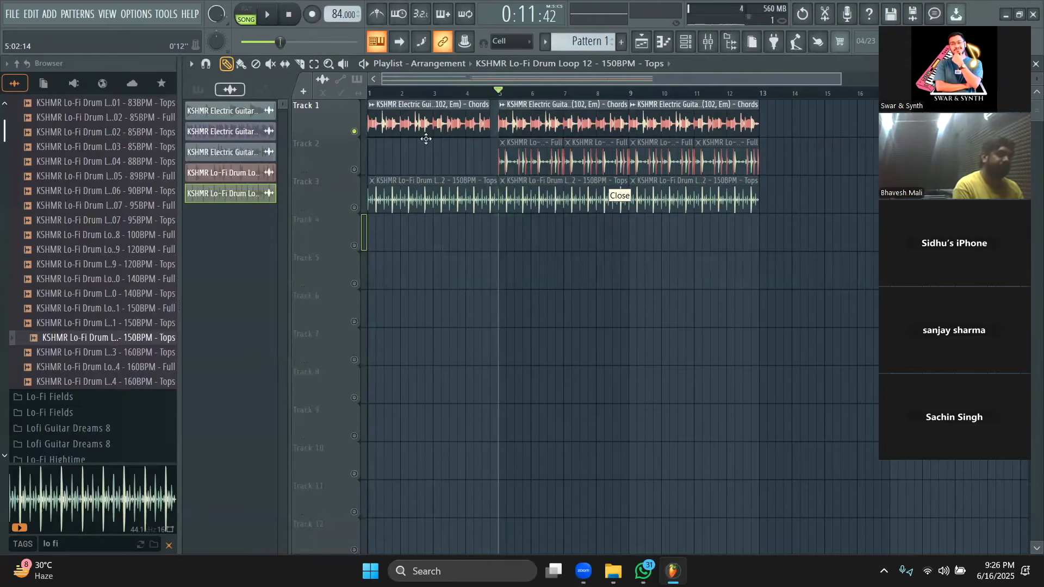
# Solo Track 2 and play the full drum loop briefly from bar 5
pyautogui.rightClick(355, 170)
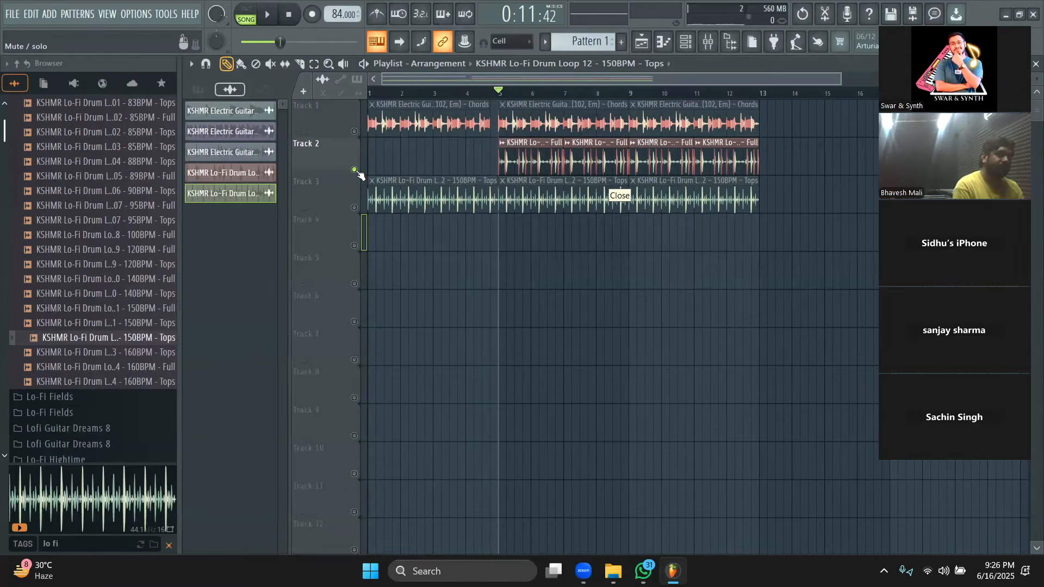
pyautogui.press('space')
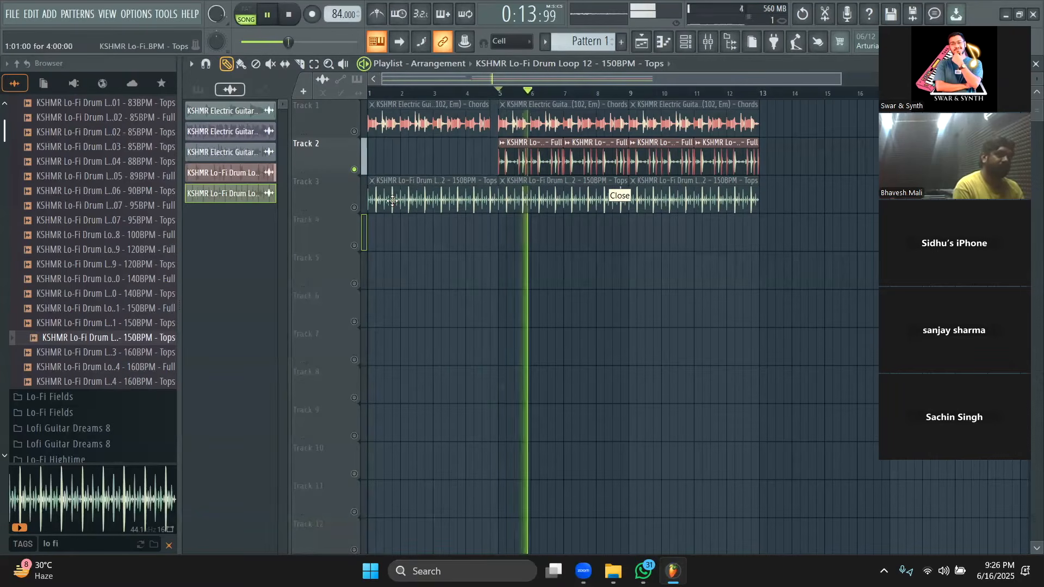
pyautogui.press('space')
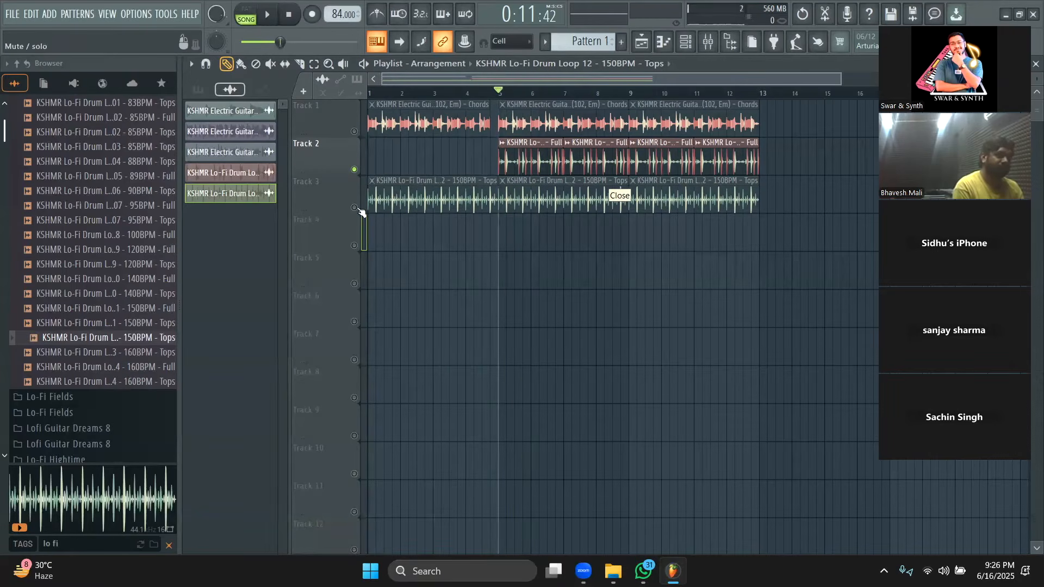
# Turn off soloing so all tracks are active and return the playhead to the start of the song
pyautogui.rightClick(356, 207)
pyautogui.rightClick(356, 207)
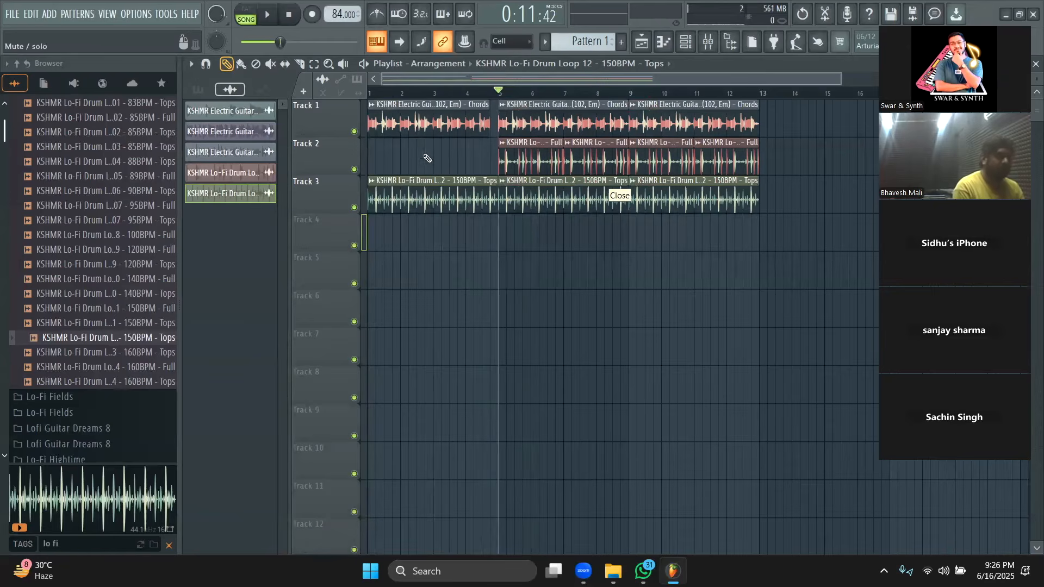
pyautogui.click(493, 93)
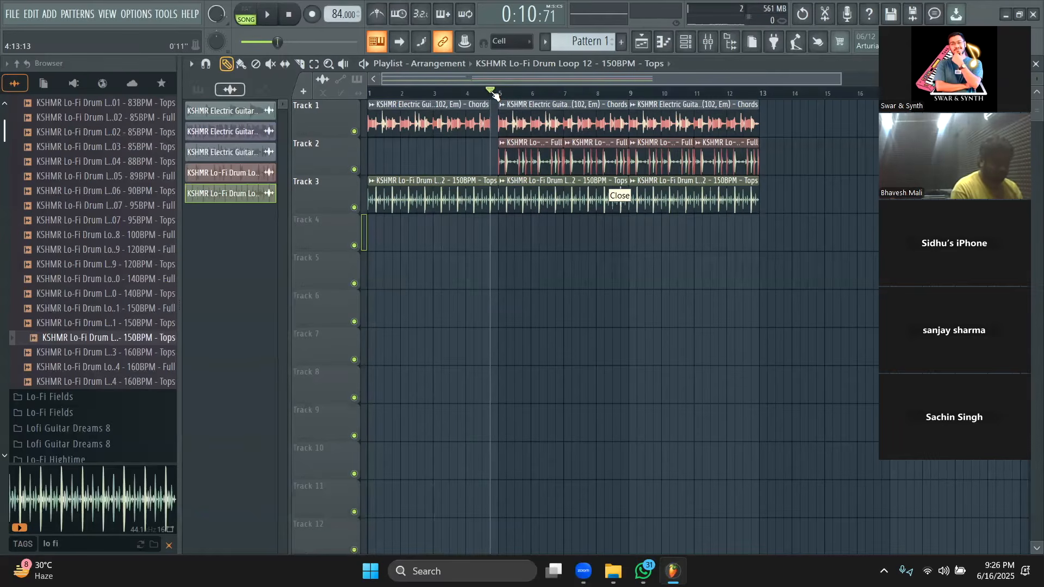
pyautogui.moveTo(472, 95); pyautogui.dragTo(329, 104)
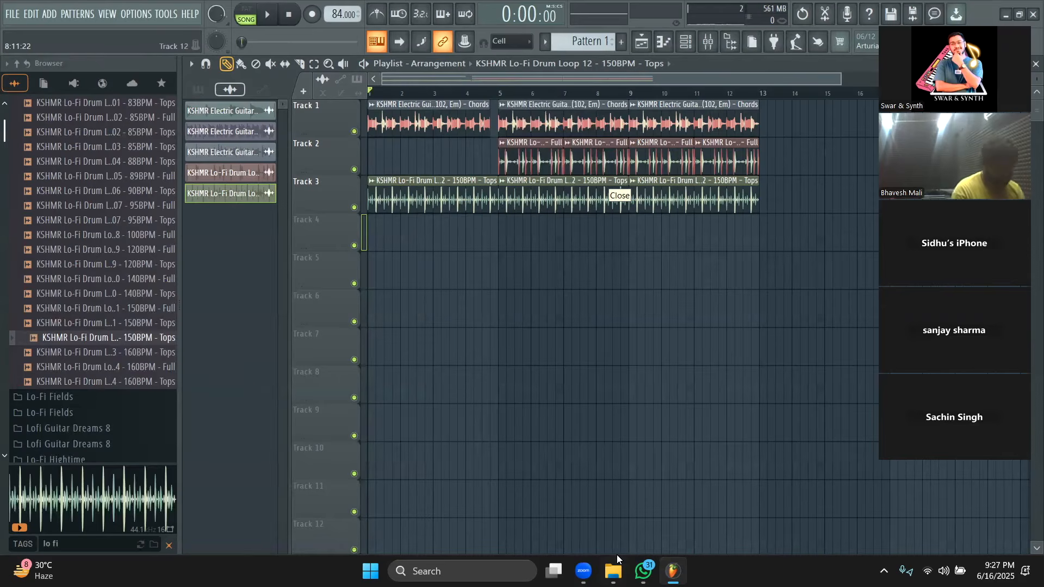
# Switch to the Edge browser and open the freshstuff4you.com website
pyautogui.press('super+d')
pyautogui.doubleClick(37, 293)
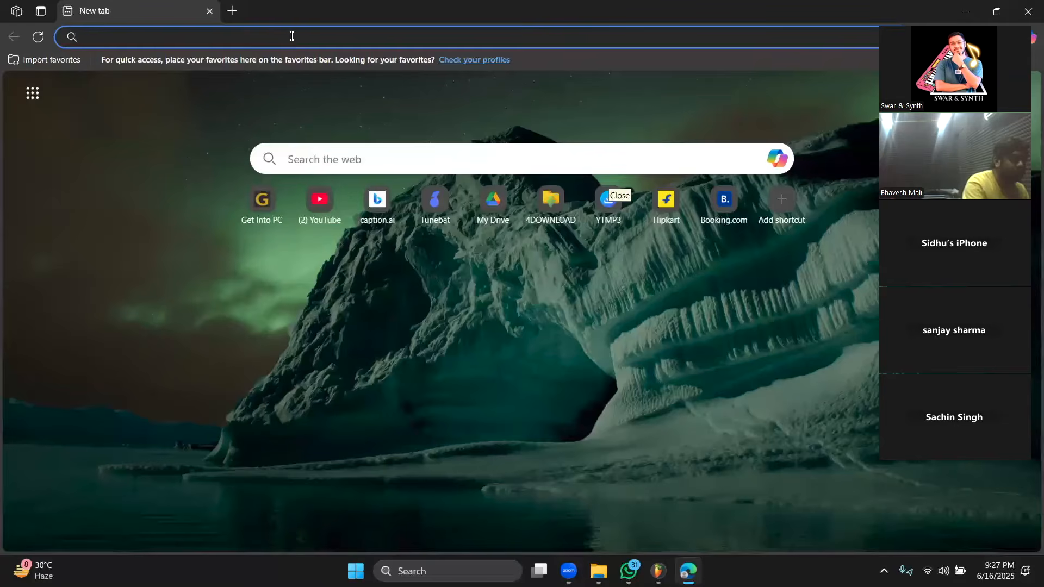
pyautogui.write('fres')
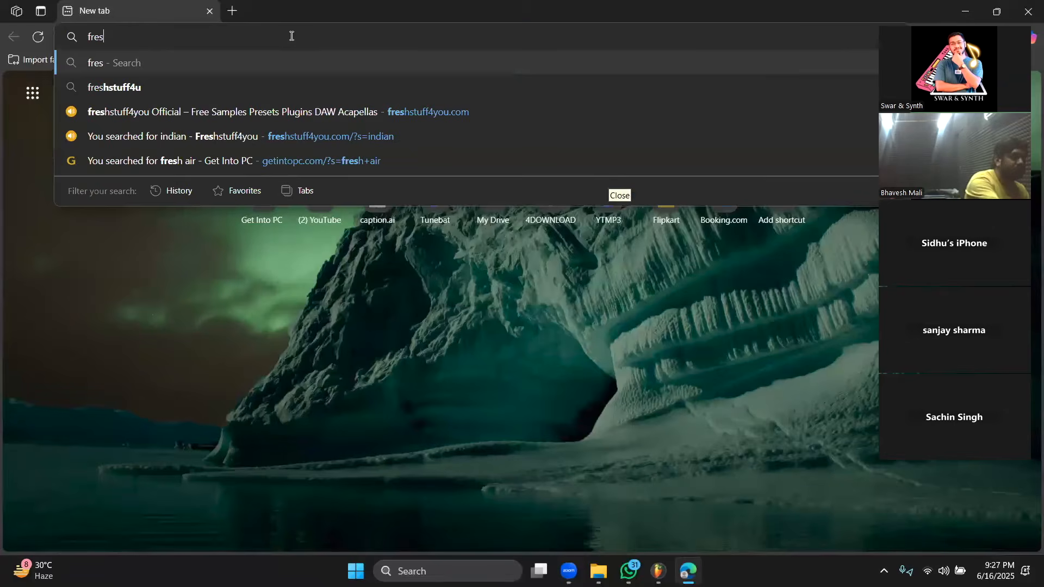
pyautogui.click(294, 112)
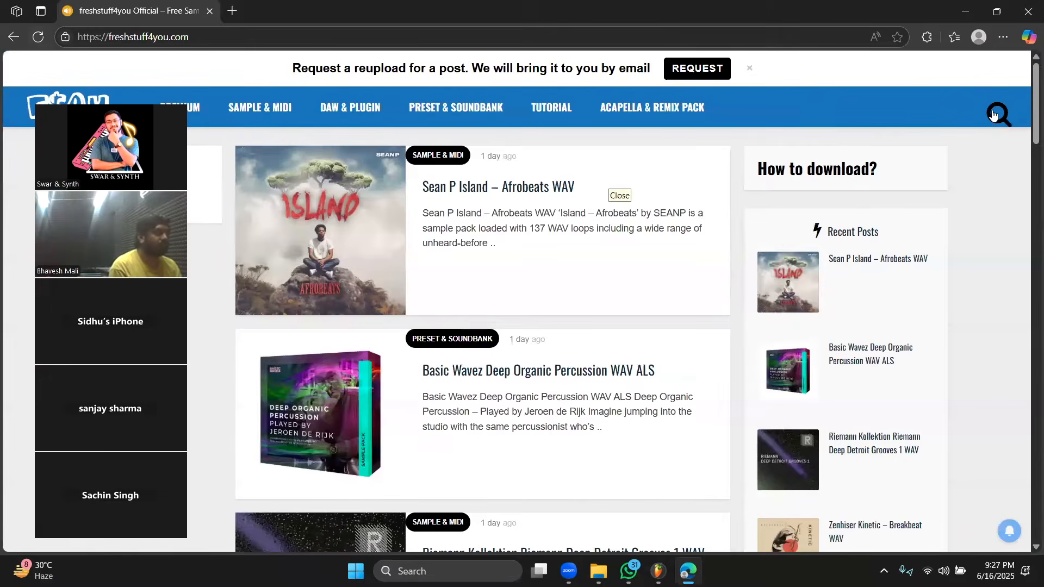
# Search the freshstuff4you site for "guitar"
pyautogui.click(998, 114)
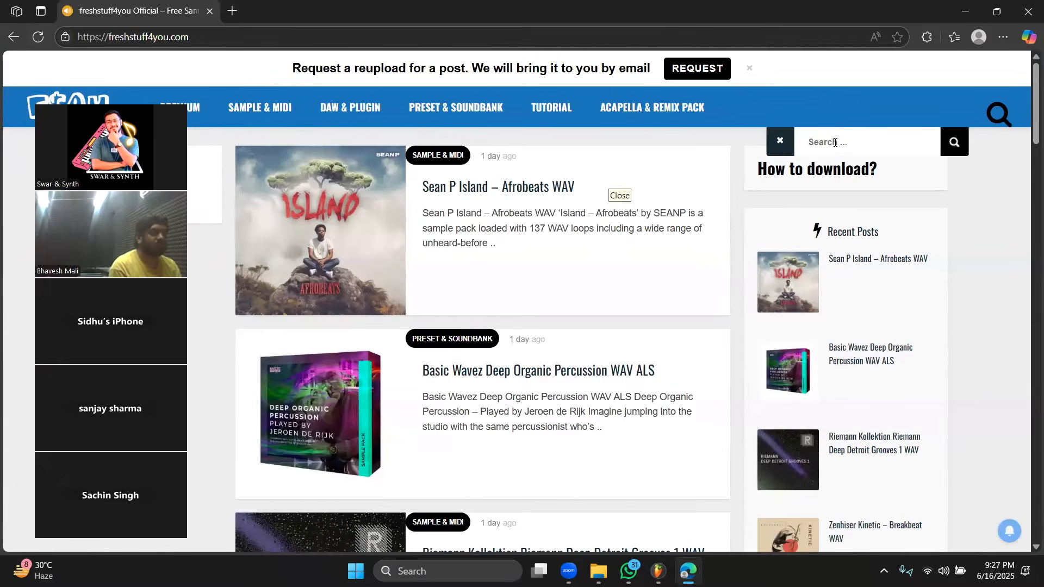
pyautogui.click(835, 142)
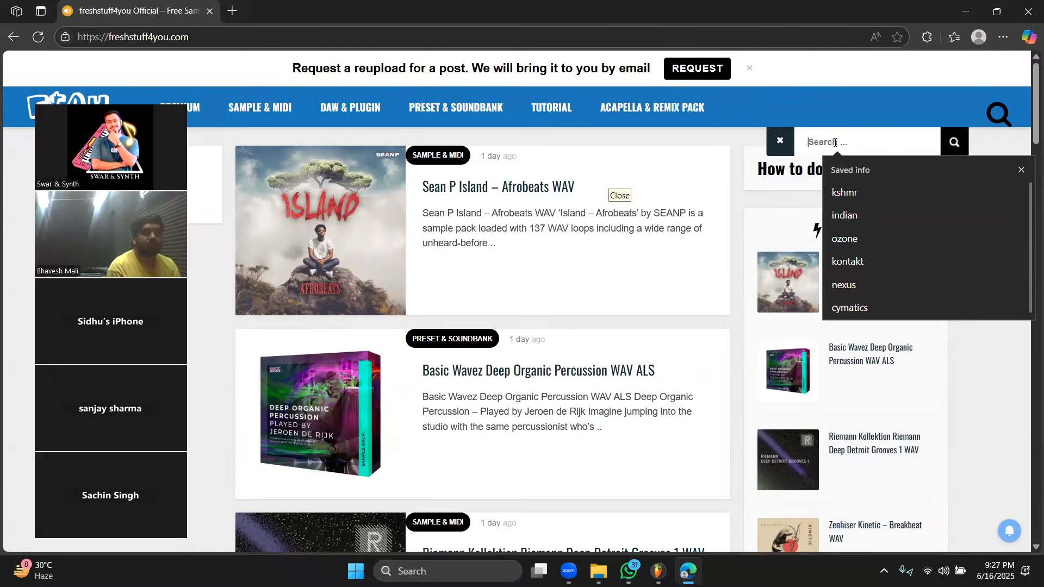
pyautogui.scroll(-1, 835, 142)
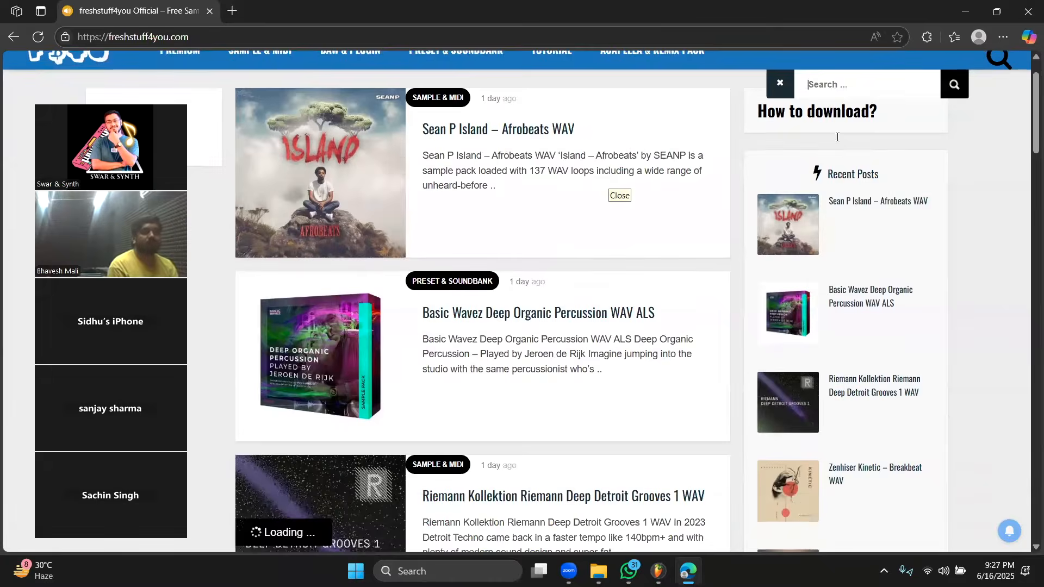
pyautogui.scroll(1, 838, 133)
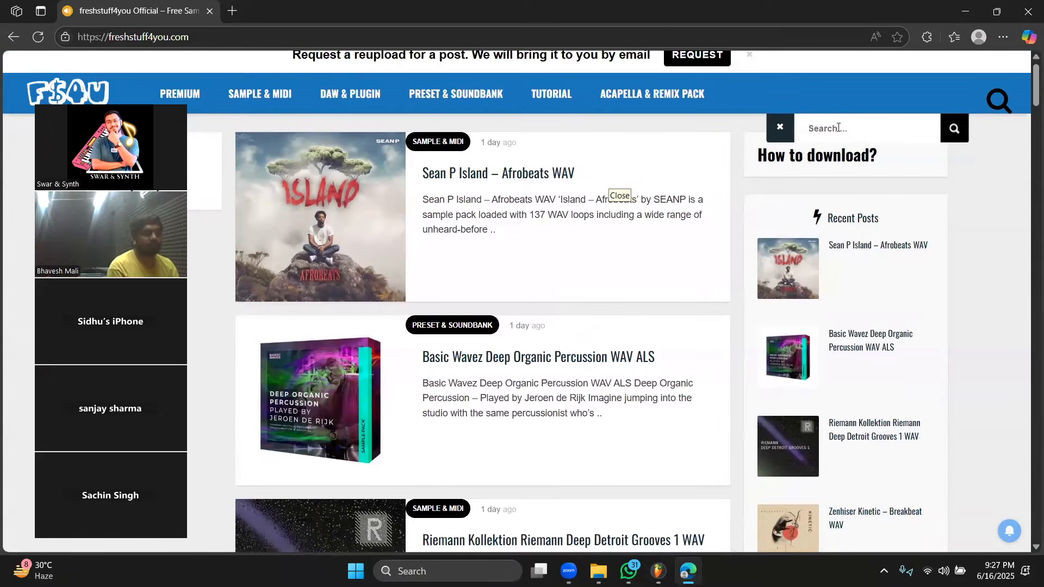
pyautogui.write('guitar')
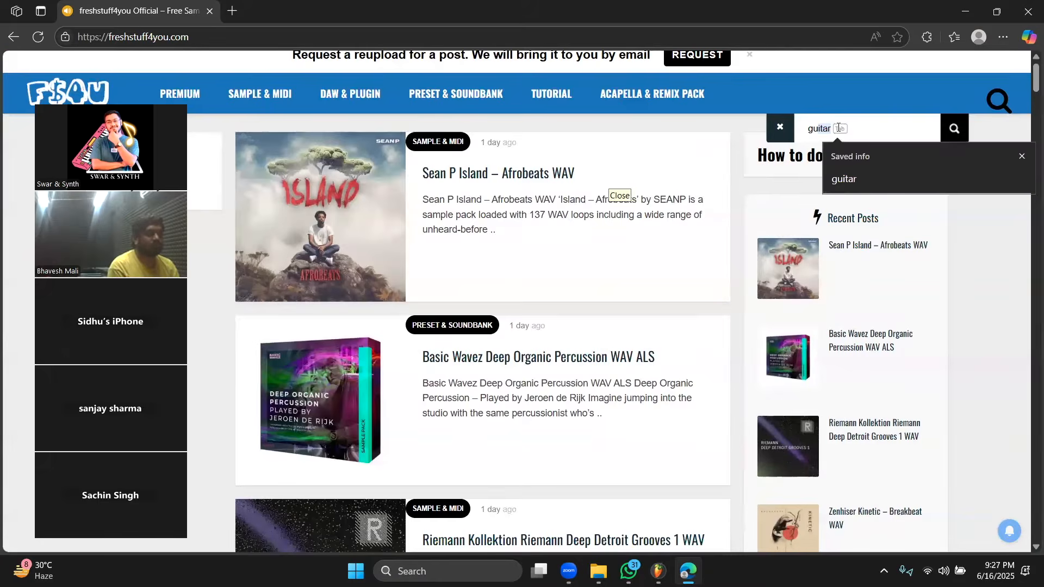
pyautogui.press('Return')
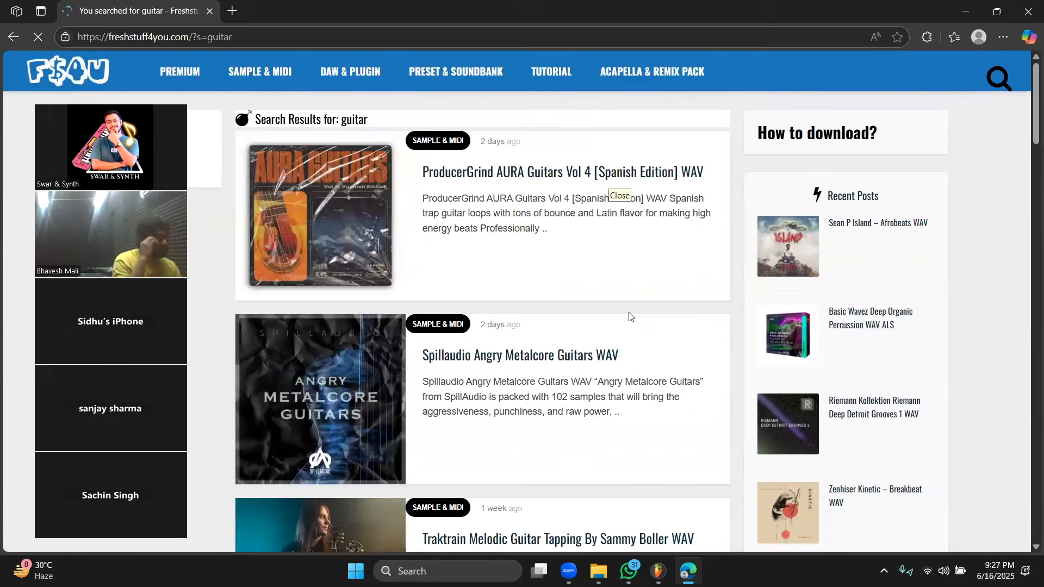
# Browse the guitar search results for available guitar sample packs and sound libraries
pyautogui.scroll(-3, 629, 317)
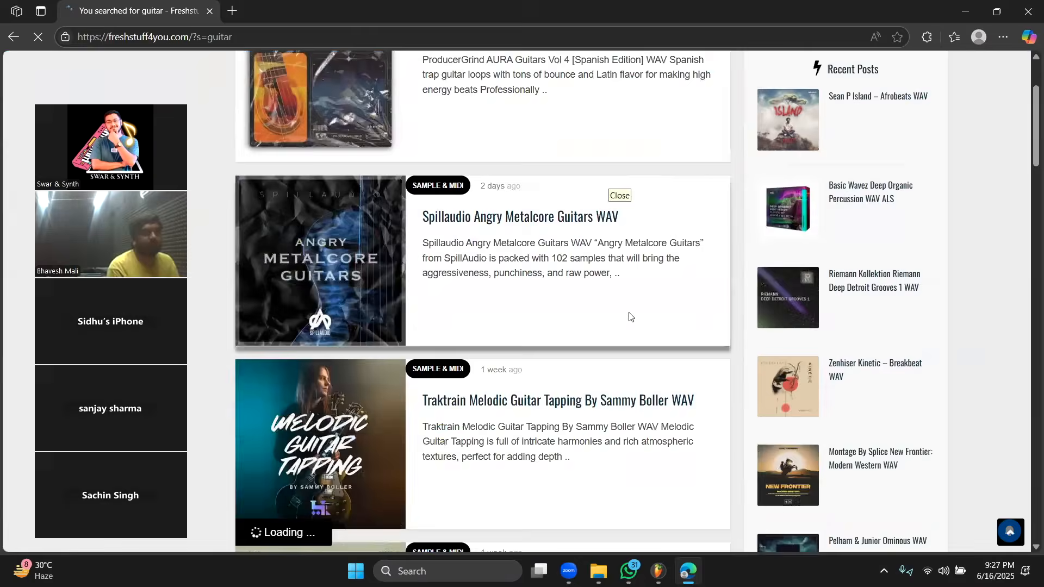
pyautogui.scroll(-3, 629, 317)
pyautogui.scroll(-5, 629, 315)
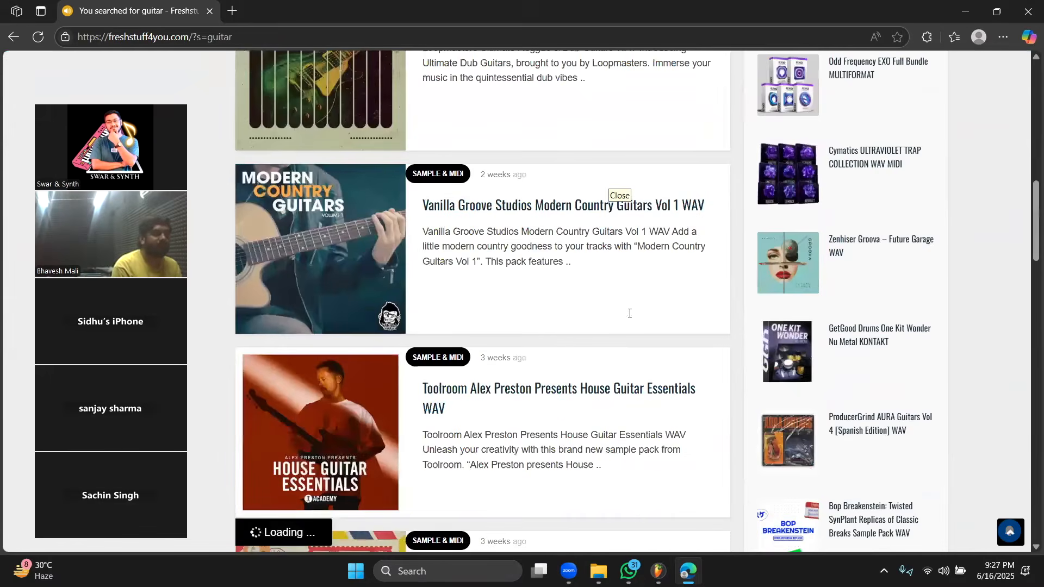
pyautogui.scroll(-5, 630, 317)
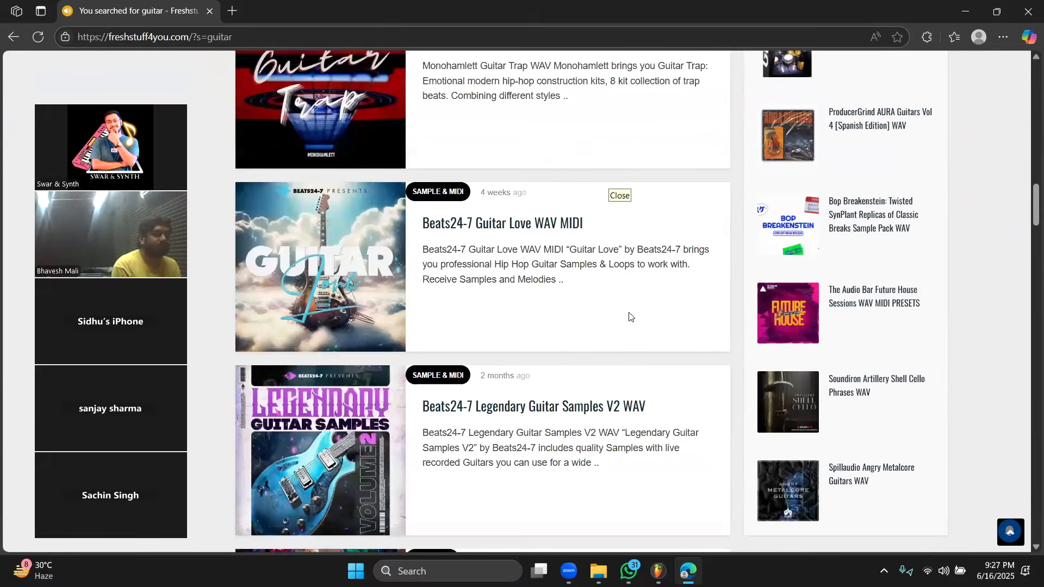
pyautogui.scroll(-8, 630, 317)
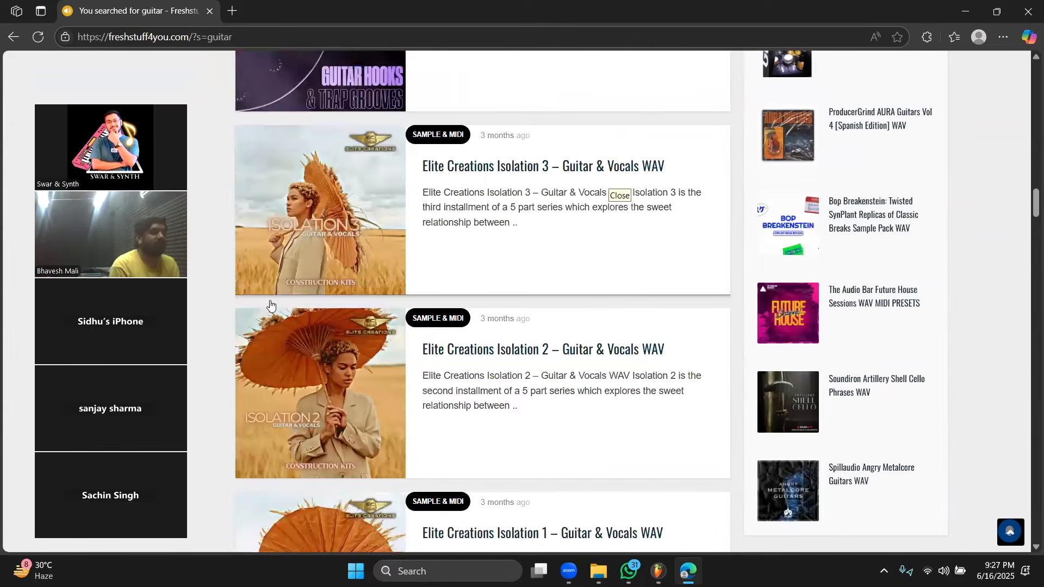
pyautogui.scroll(-1, 401, 246)
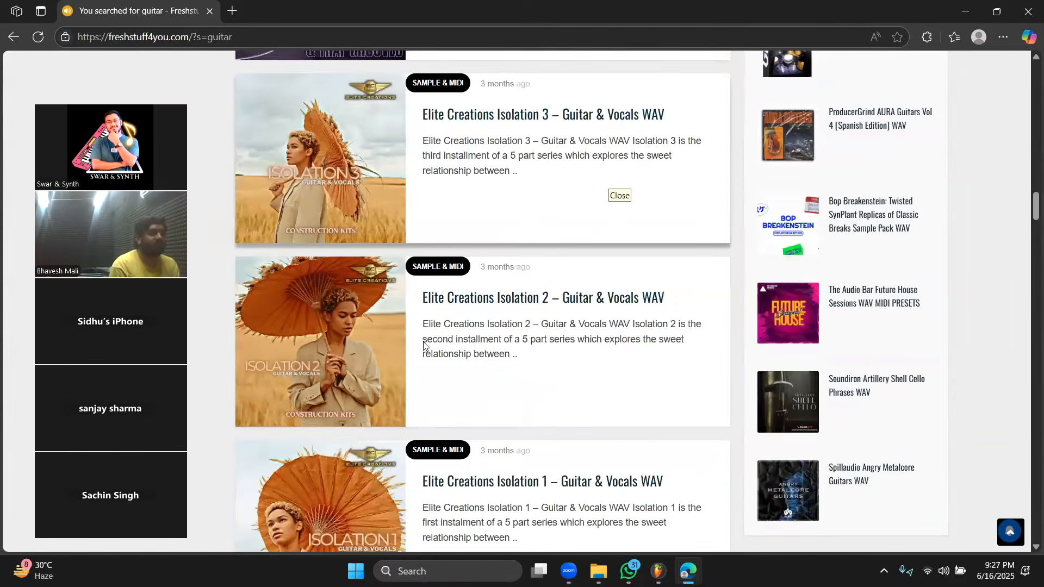
pyautogui.scroll(-6, 423, 346)
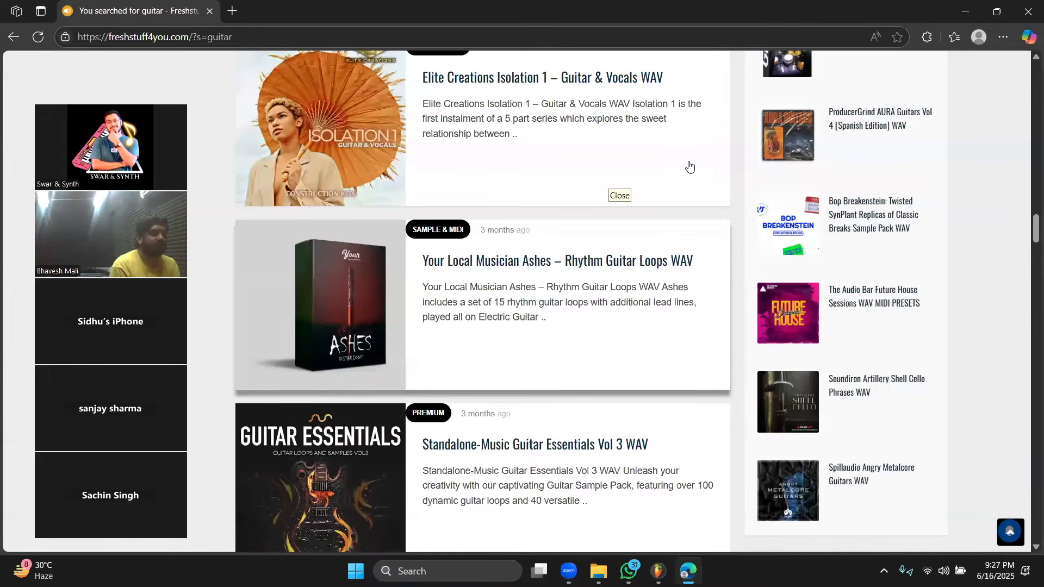
pyautogui.scroll(-2, 658, 169)
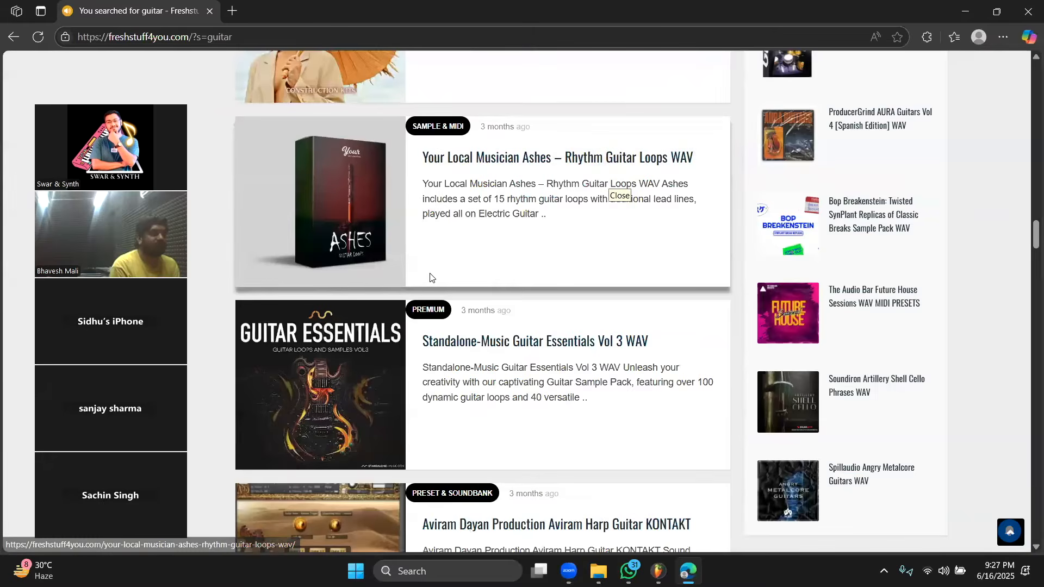
pyautogui.scroll(-2, 430, 278)
pyautogui.scroll(-8, 510, 221)
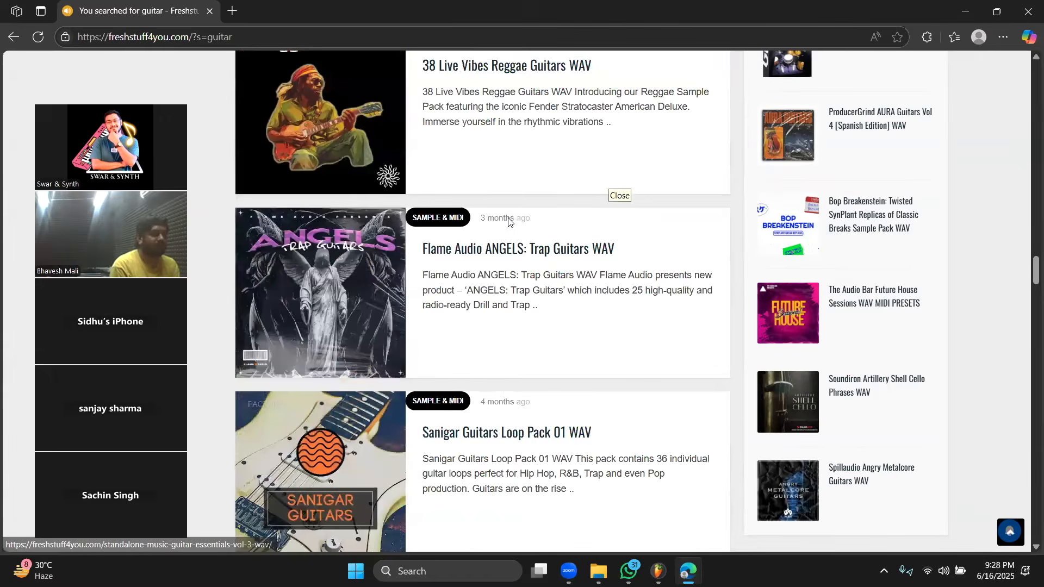
pyautogui.scroll(-7, 510, 221)
pyautogui.scroll(-9, 509, 221)
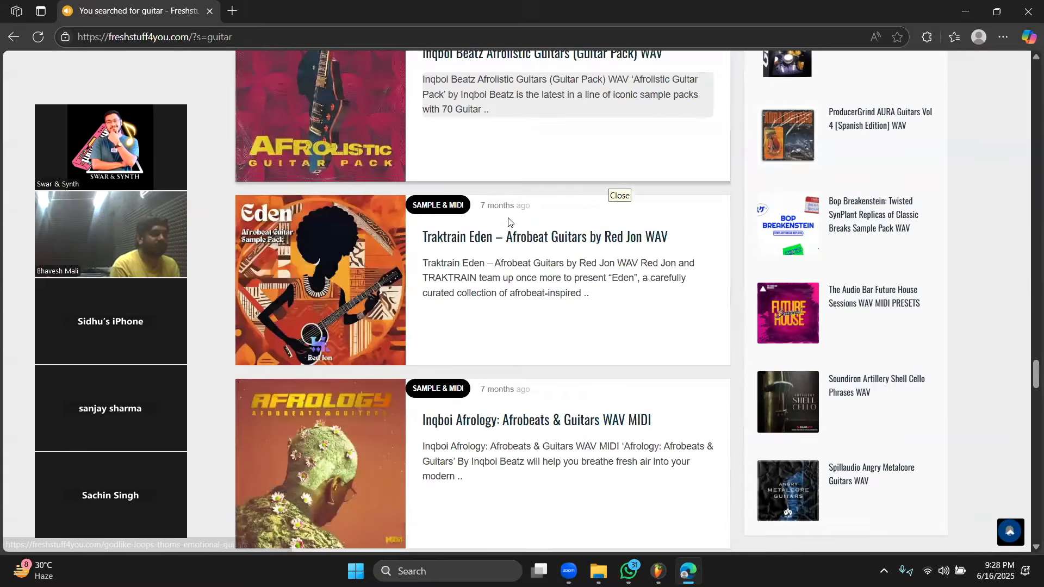
pyautogui.scroll(-7, 508, 220)
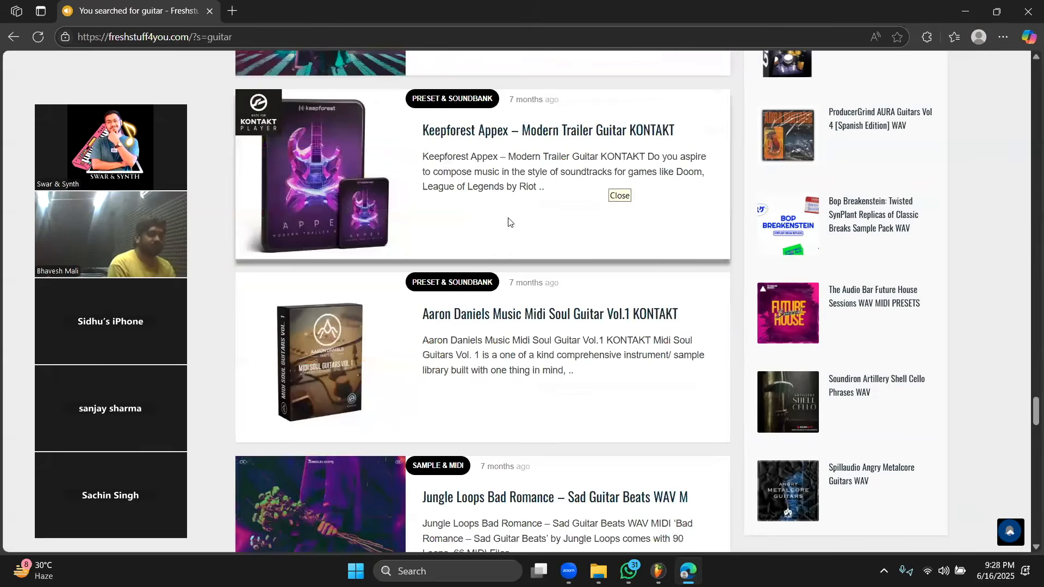
pyautogui.scroll(-6, 507, 220)
pyautogui.scroll(-6, 508, 219)
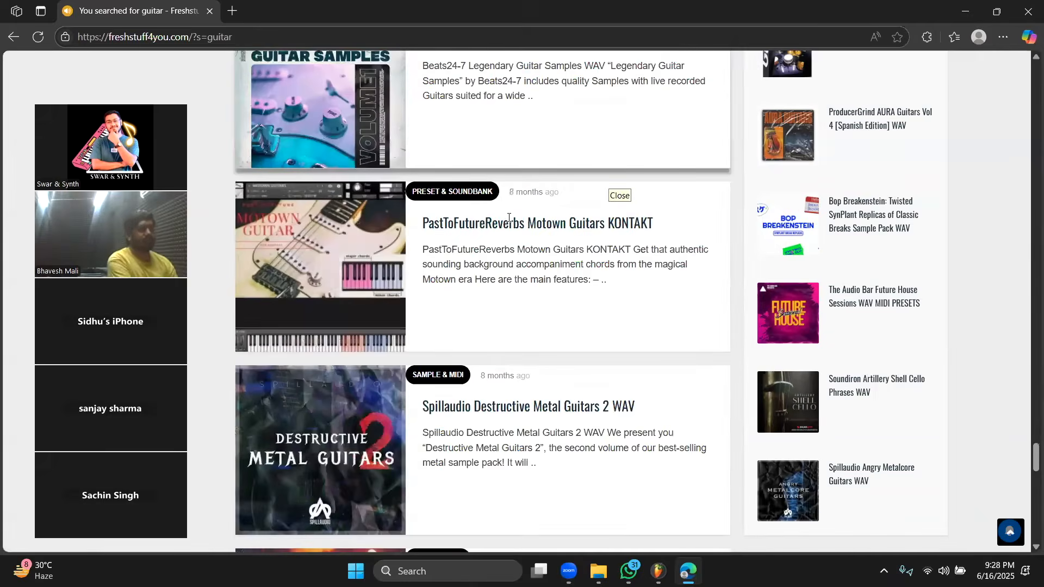
pyautogui.scroll(-3, 508, 220)
pyautogui.scroll(-8, 508, 220)
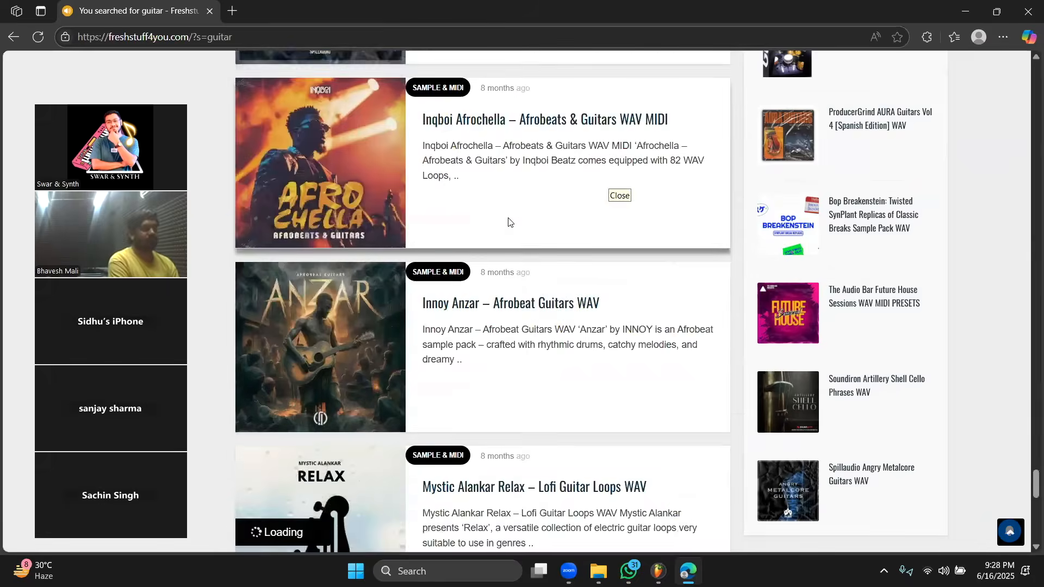
# Look further through the older guitar results for loop kits, Kontakt libraries and guitar tutorials
pyautogui.scroll(-11, 508, 219)
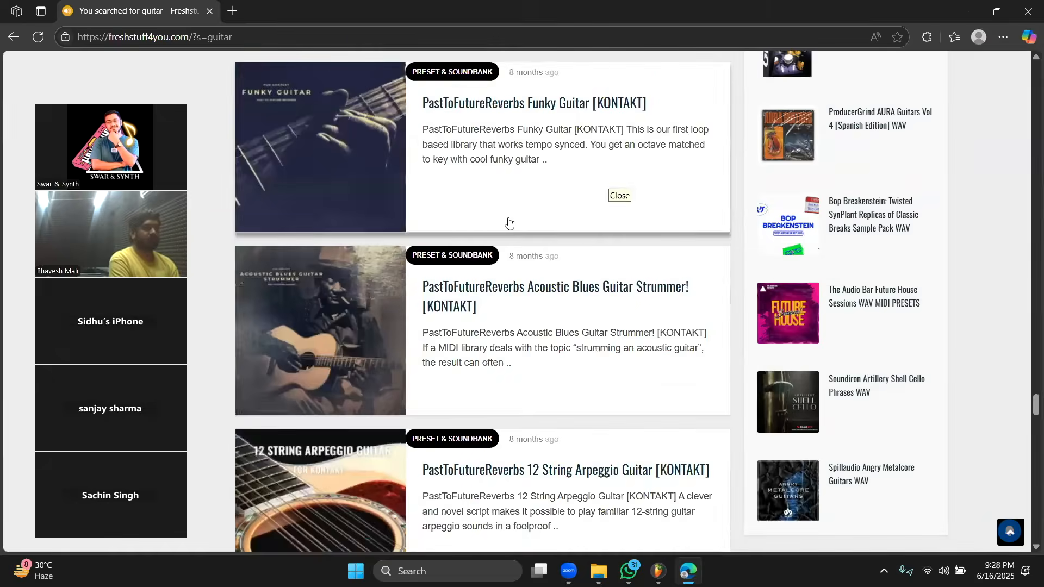
pyautogui.scroll(-15, 509, 220)
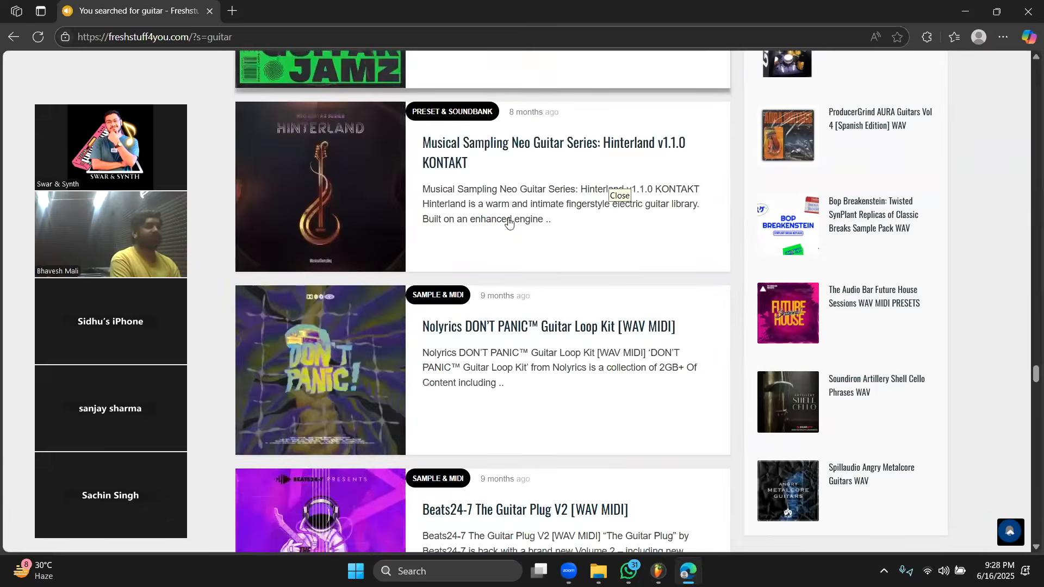
pyautogui.scroll(-1, 508, 221)
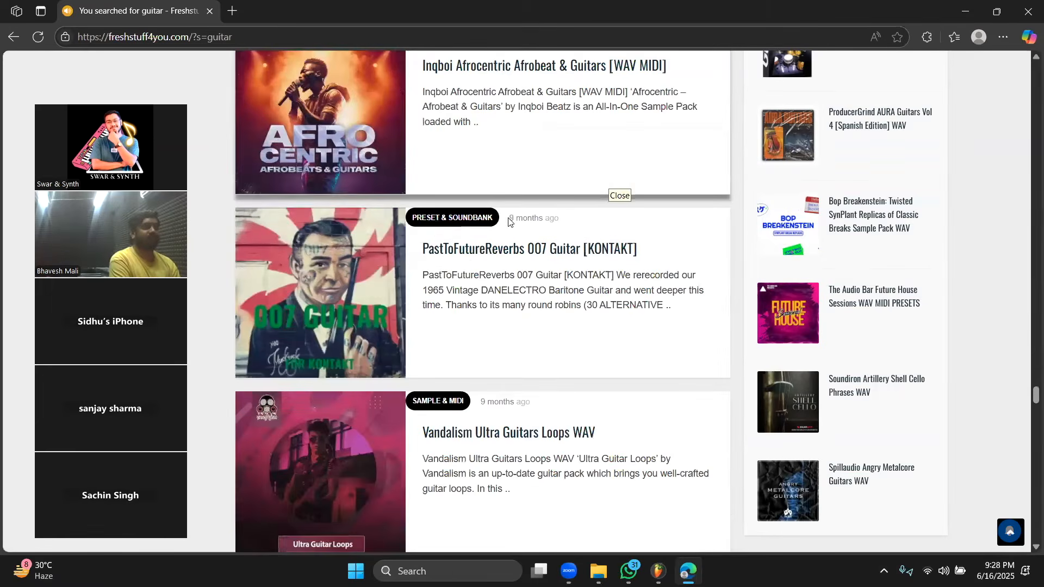
pyautogui.scroll(-1, 508, 221)
pyautogui.scroll(-9, 508, 221)
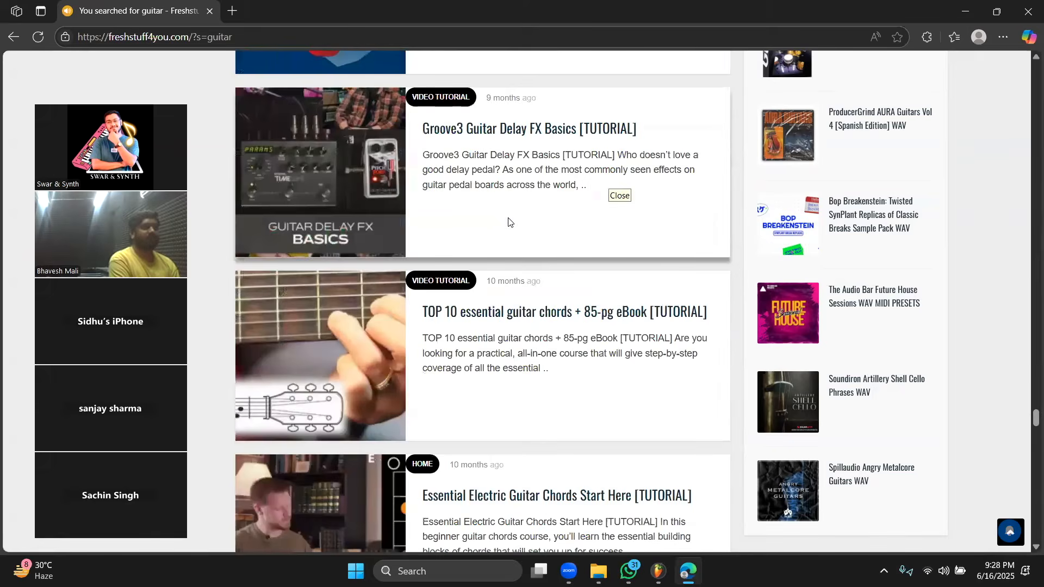
pyautogui.scroll(-3, 508, 221)
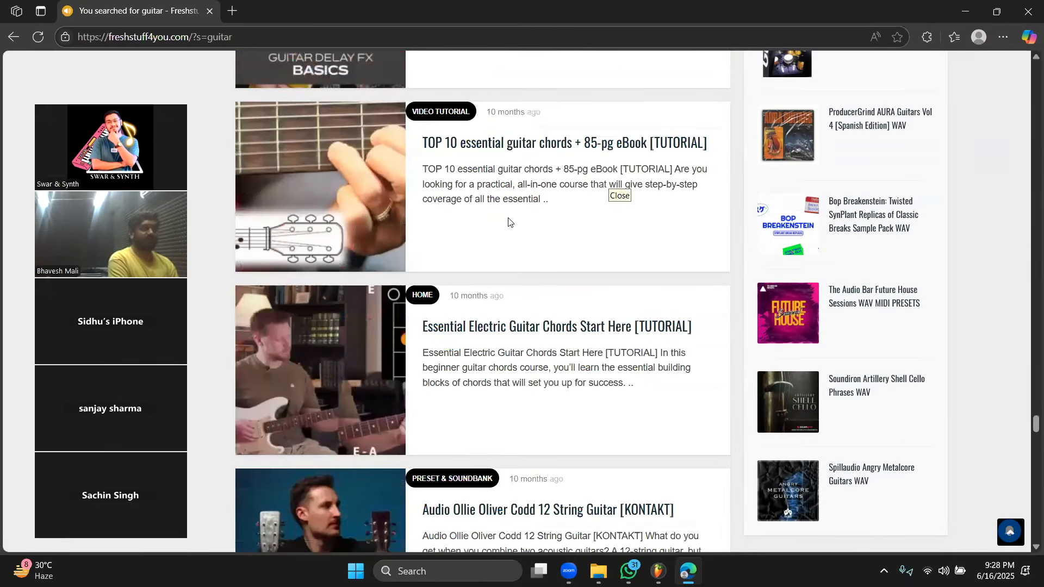
pyautogui.scroll(-12, 508, 220)
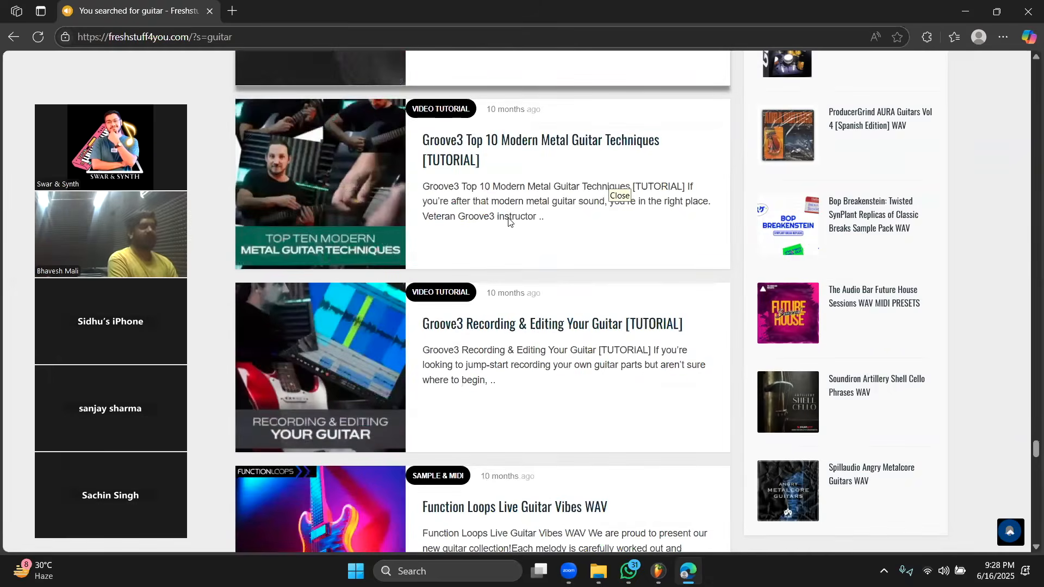
pyautogui.scroll(-20, 508, 220)
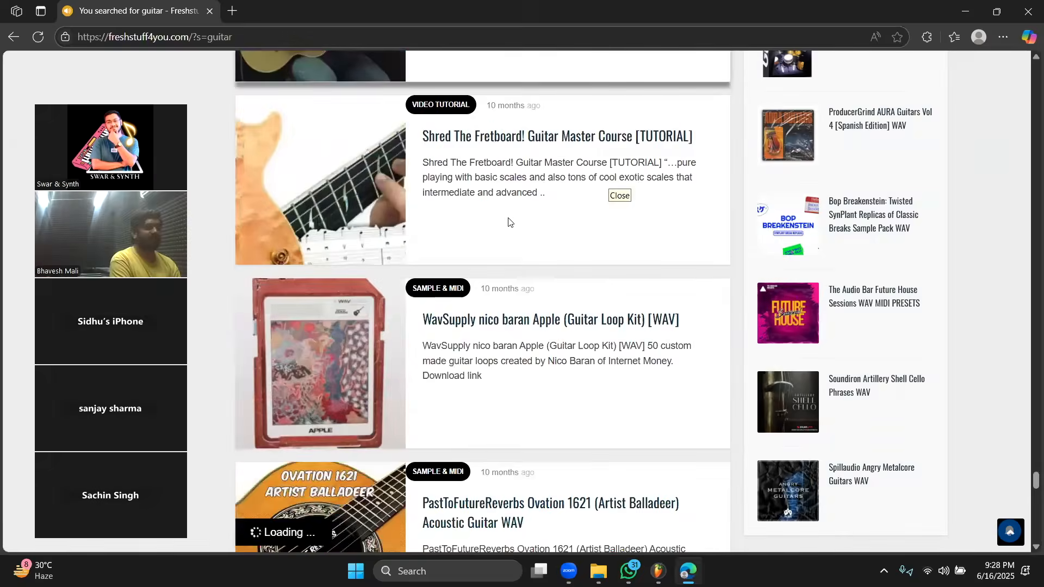
pyautogui.scroll(-6, 509, 221)
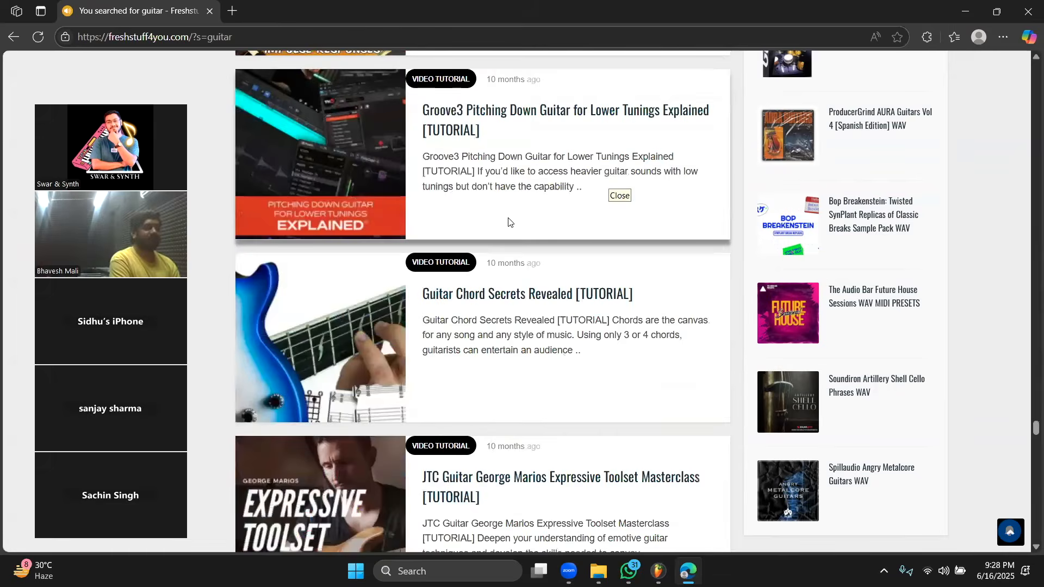
pyautogui.scroll(-6, 508, 221)
pyautogui.scroll(-15, 509, 222)
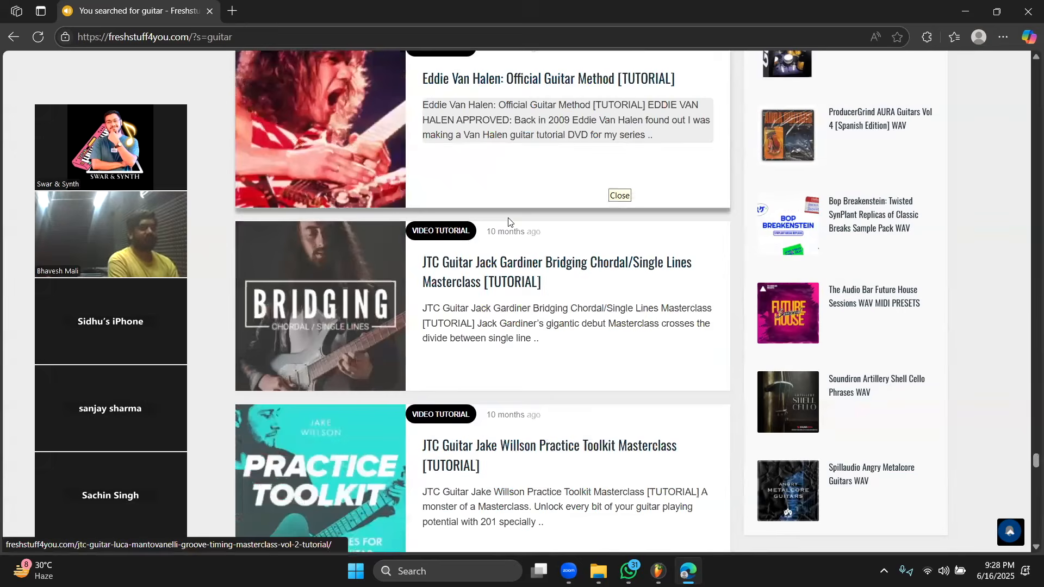
pyautogui.scroll(-3, 508, 221)
pyautogui.scroll(-20, 508, 218)
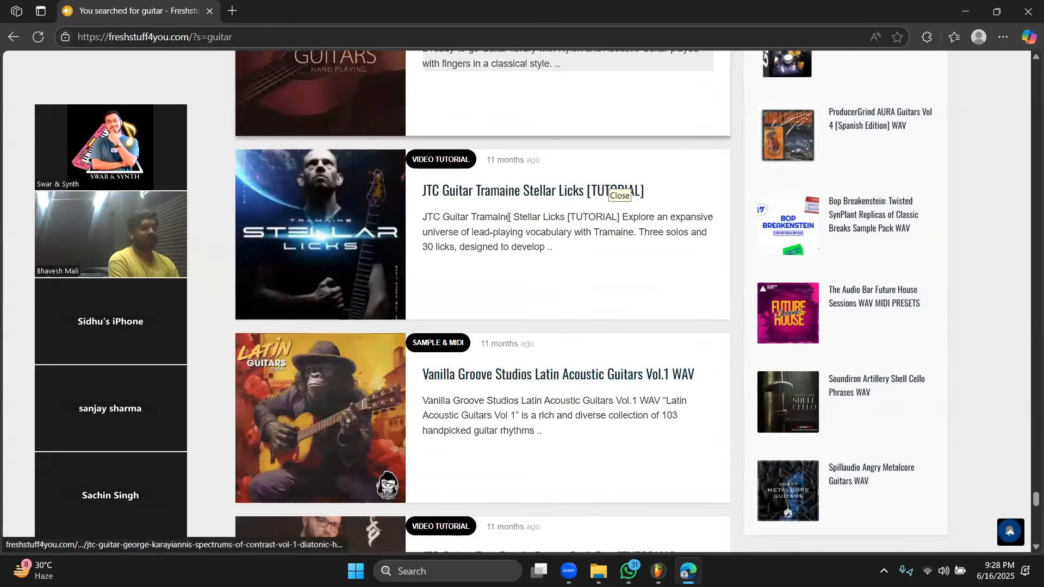
# Search the freshstuff4you site for "Iran"
pyautogui.scroll(20, 508, 218)
pyautogui.scroll(10, 509, 219)
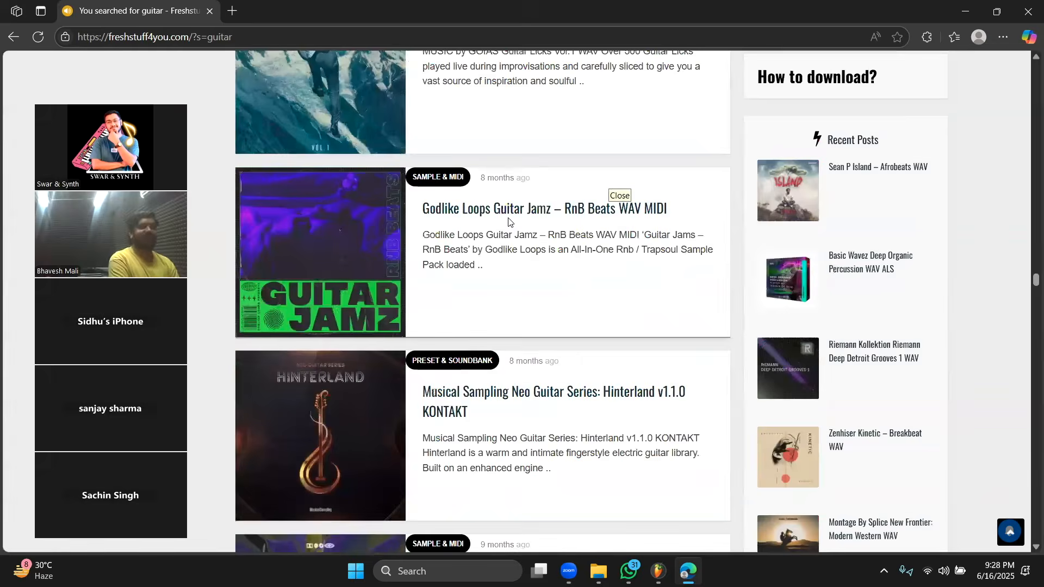
pyautogui.scroll(10, 509, 220)
pyautogui.scroll(10, 508, 221)
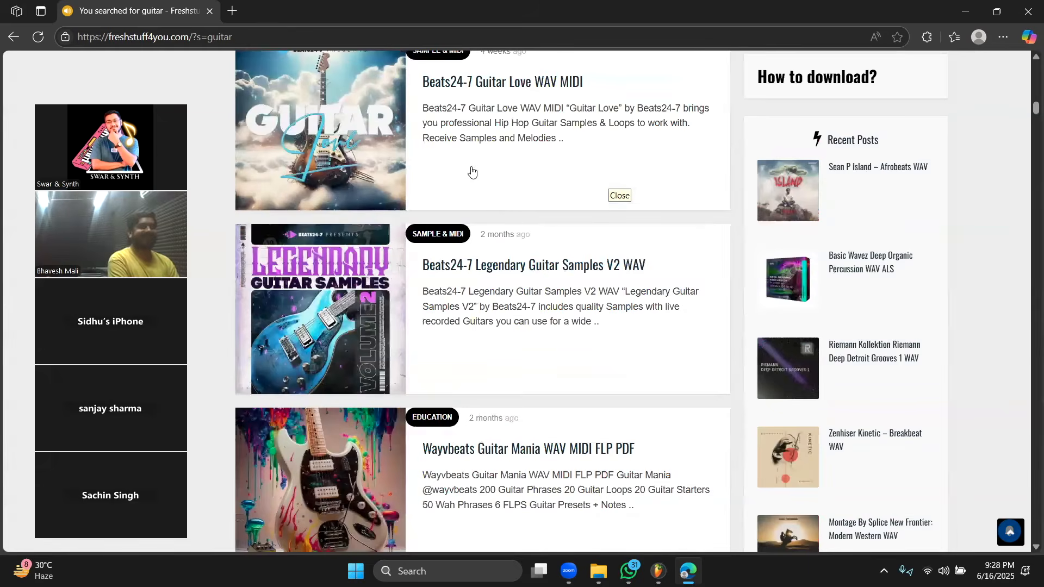
pyautogui.scroll(10, 470, 172)
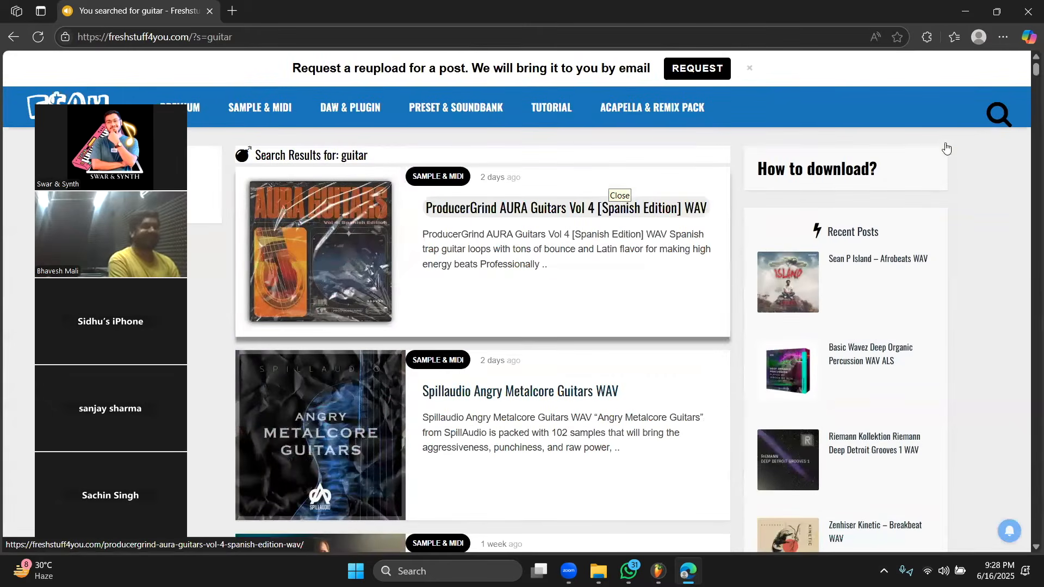
pyautogui.click(988, 126)
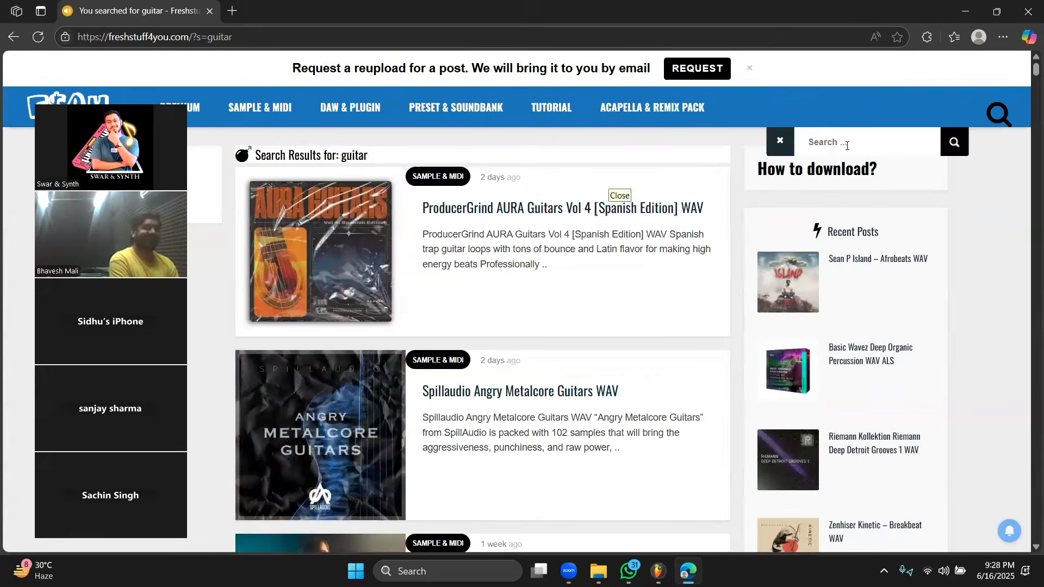
pyautogui.click(846, 146)
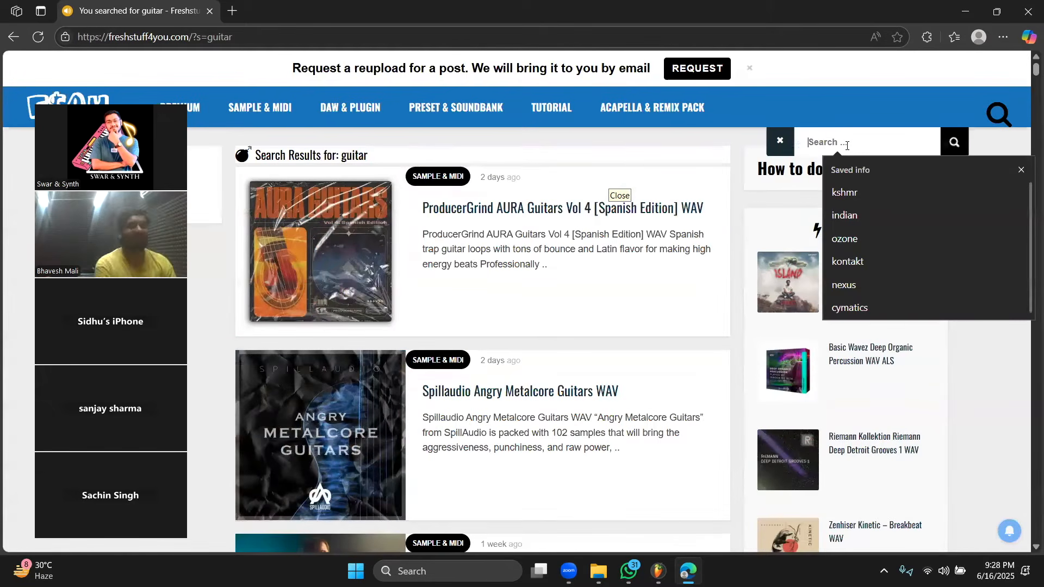
pyautogui.write('I')
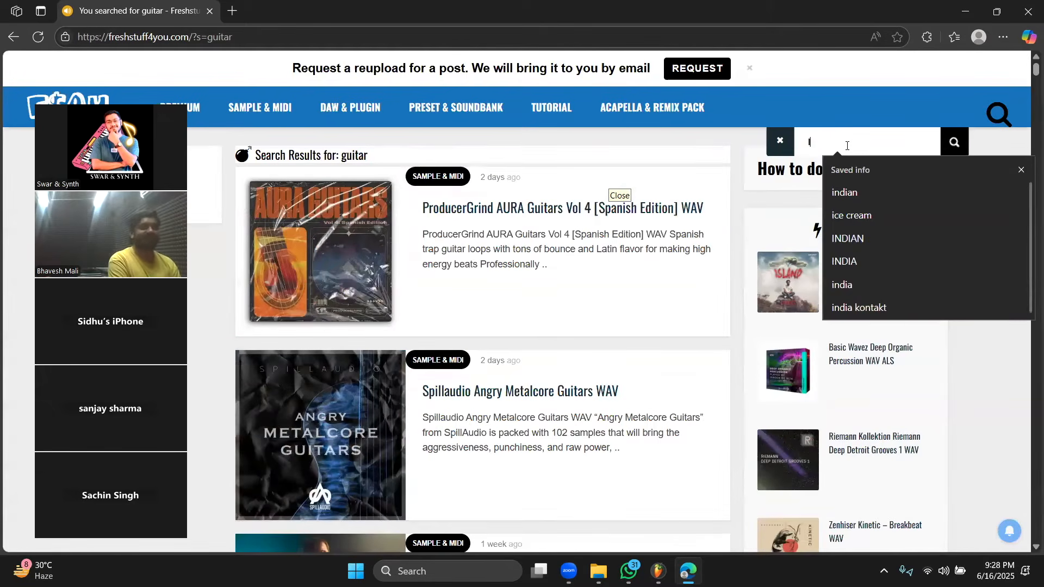
pyautogui.write('ran')
pyautogui.press('Return')
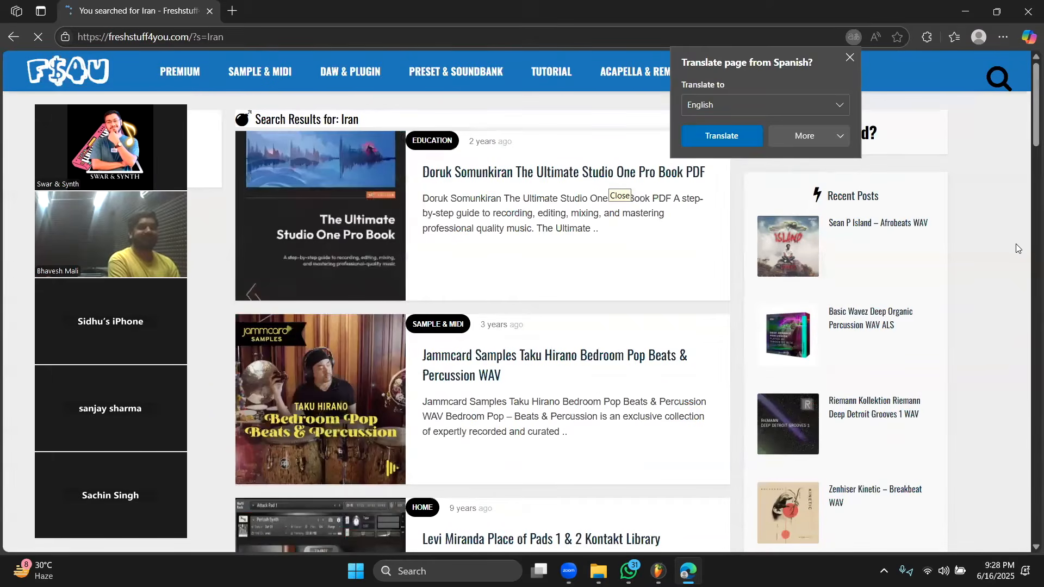
# Browse the Iran search results for Middle Eastern, Persian and other regional sample packs
pyautogui.scroll(-8, 756, 306)
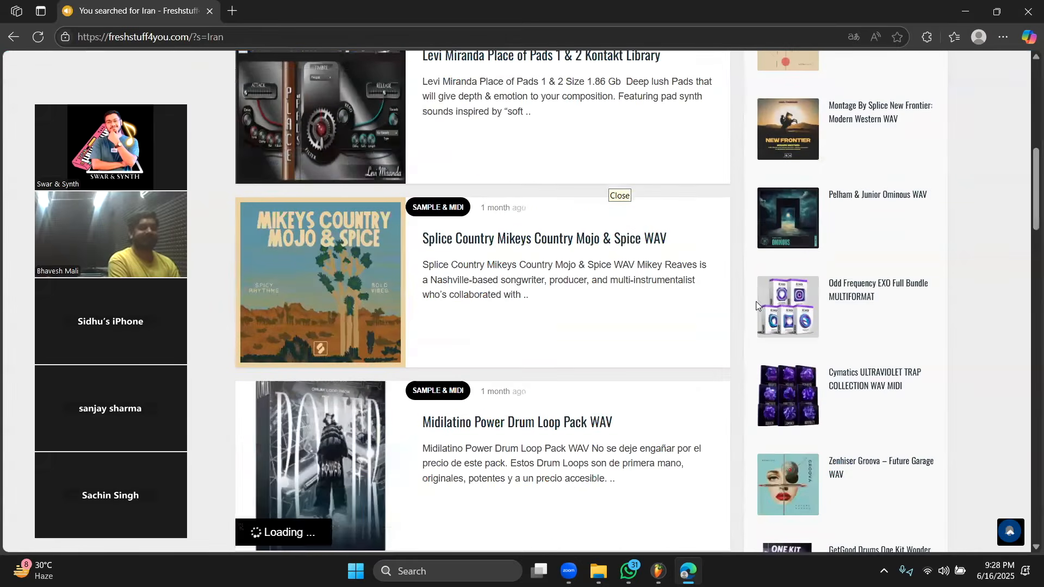
pyautogui.scroll(-1, 589, 265)
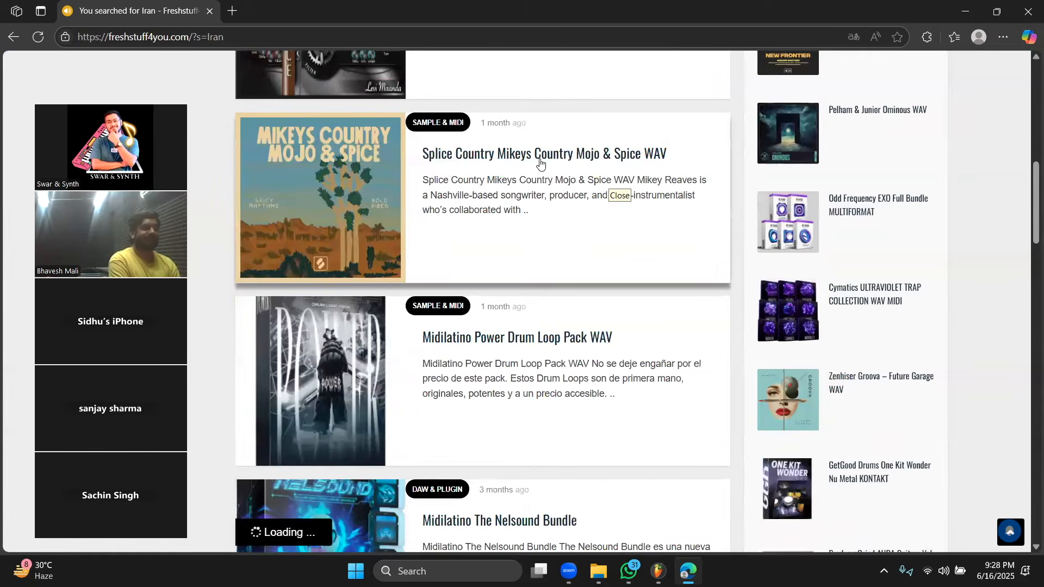
pyautogui.scroll(-6, 583, 165)
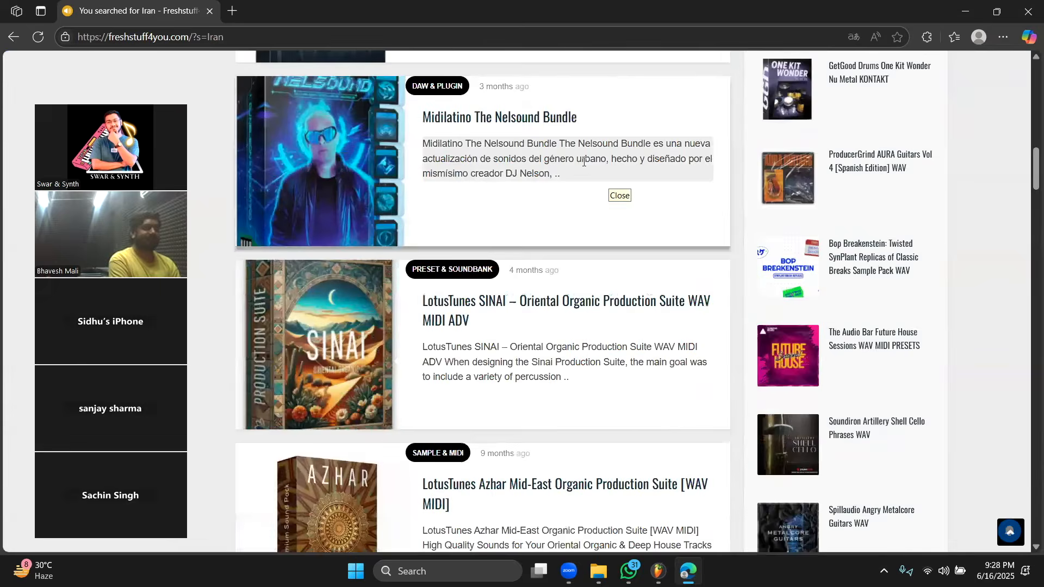
pyautogui.scroll(-2, 583, 165)
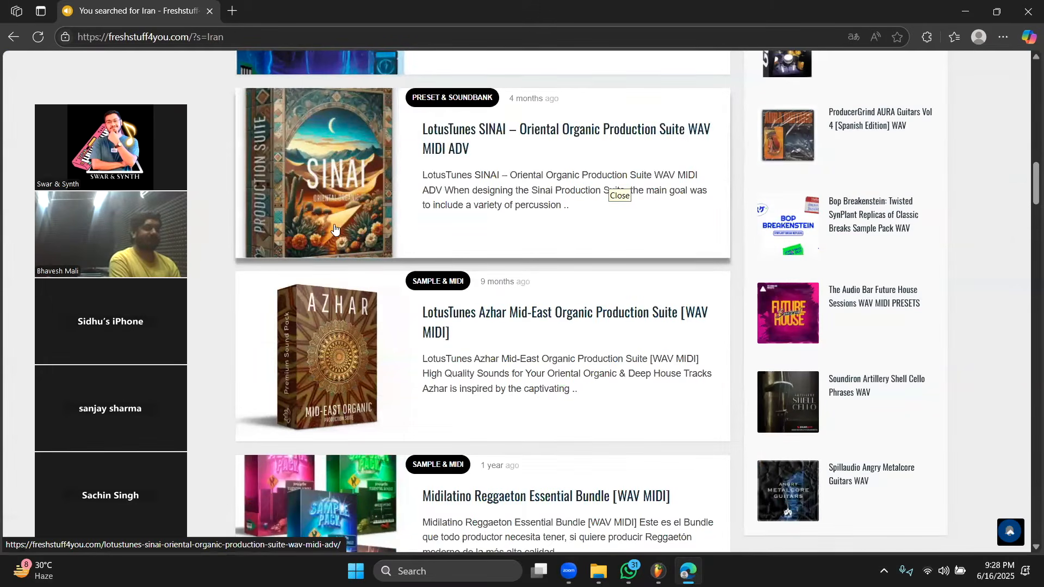
pyautogui.scroll(-1, 331, 240)
pyautogui.scroll(-3, 326, 250)
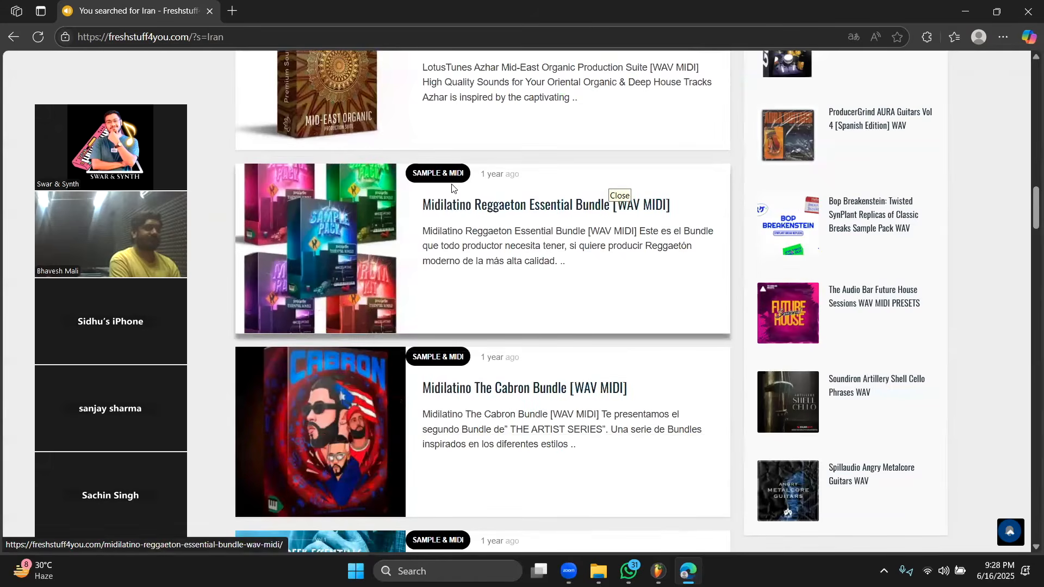
pyautogui.scroll(-9, 342, 252)
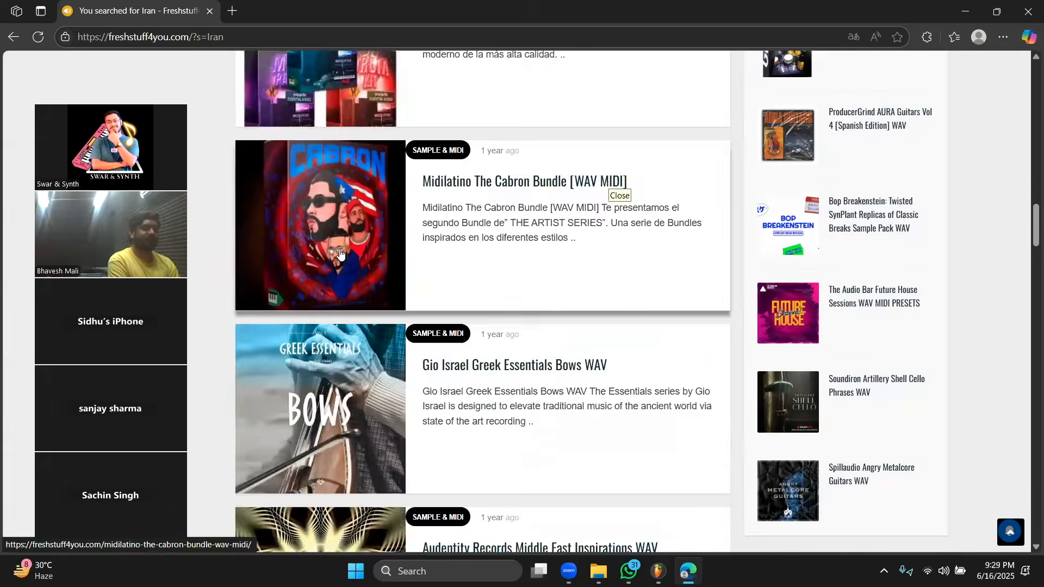
pyautogui.scroll(1, 337, 234)
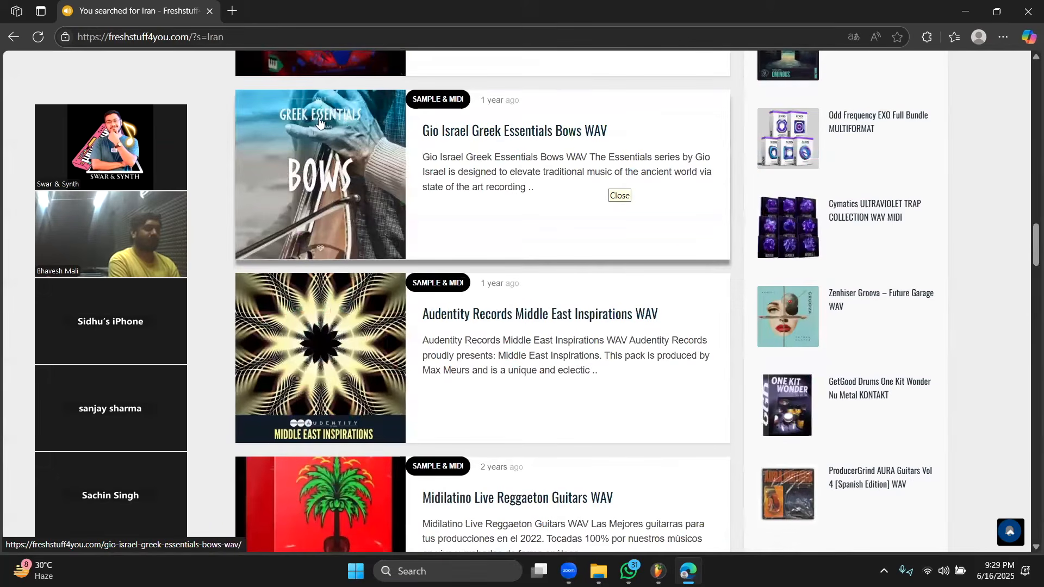
pyautogui.scroll(-5, 353, 152)
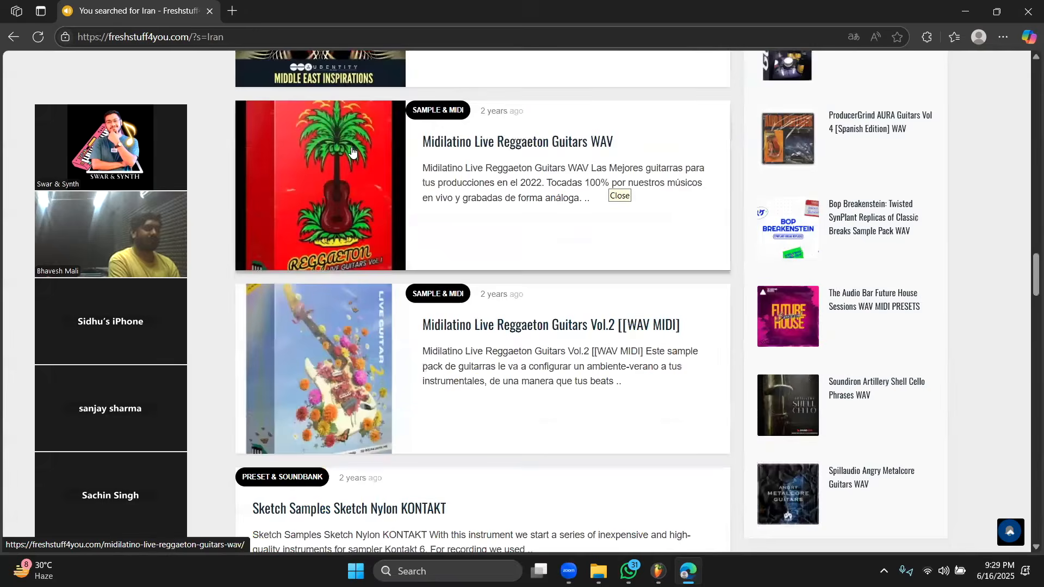
pyautogui.scroll(-5, 353, 152)
pyautogui.scroll(-2, 352, 152)
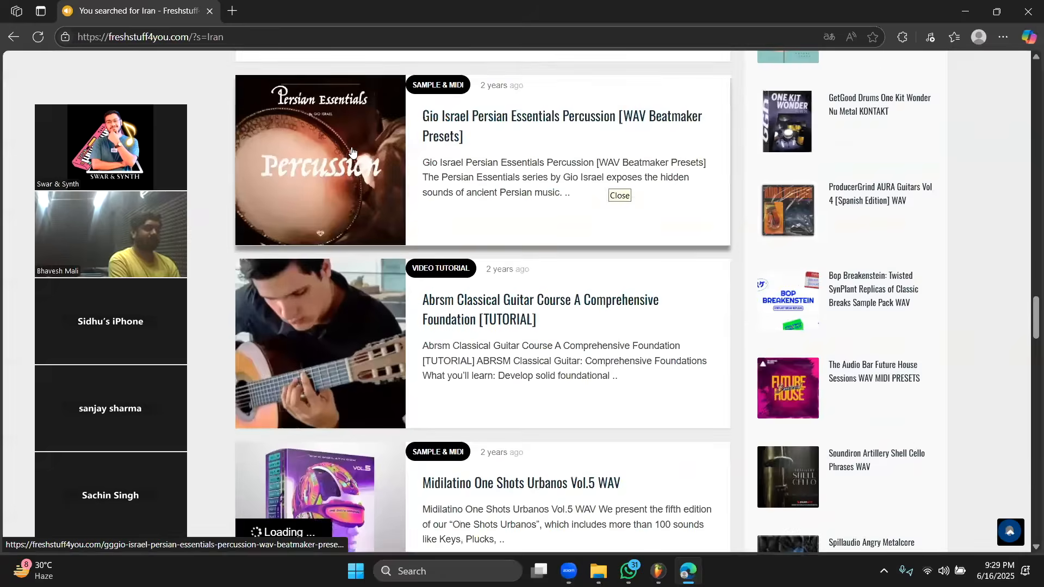
pyautogui.scroll(-10, 352, 152)
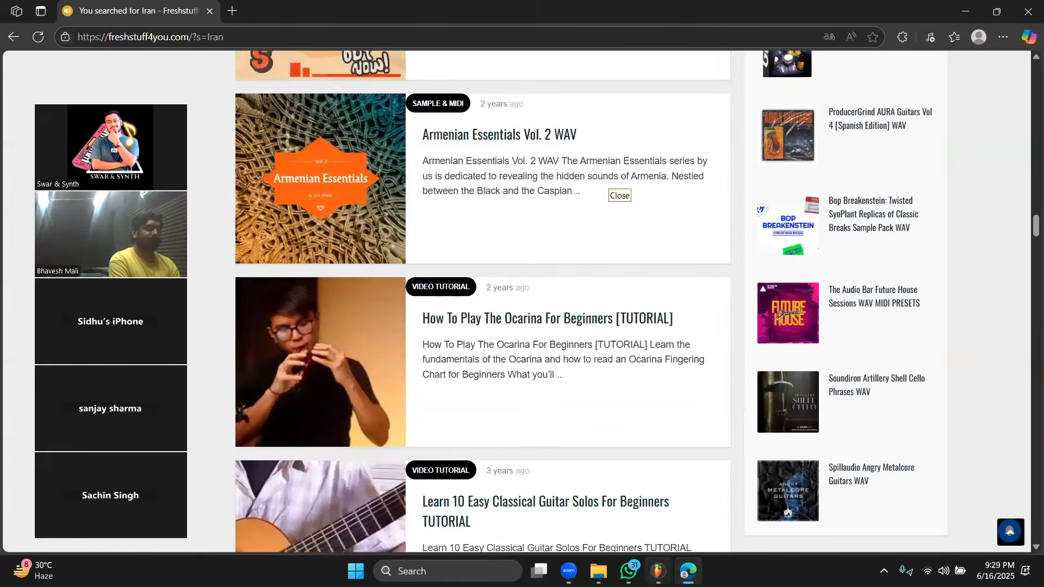
# Switch to FL Studio and play the arrangement from midway through bar 4 to hear the full drums enter
pyautogui.hotkey('alt', 'Tab')
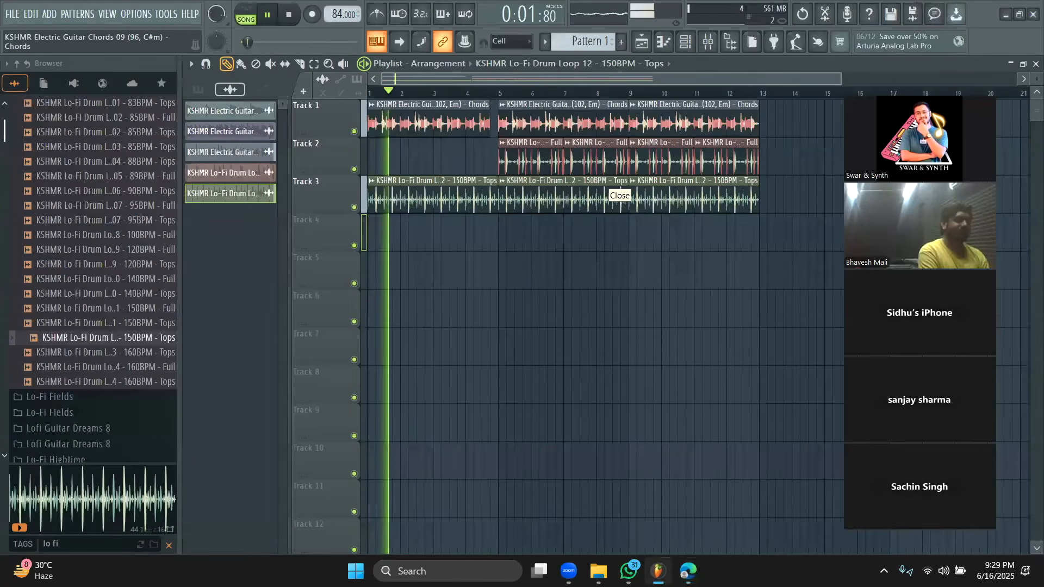
pyautogui.click(485, 94)
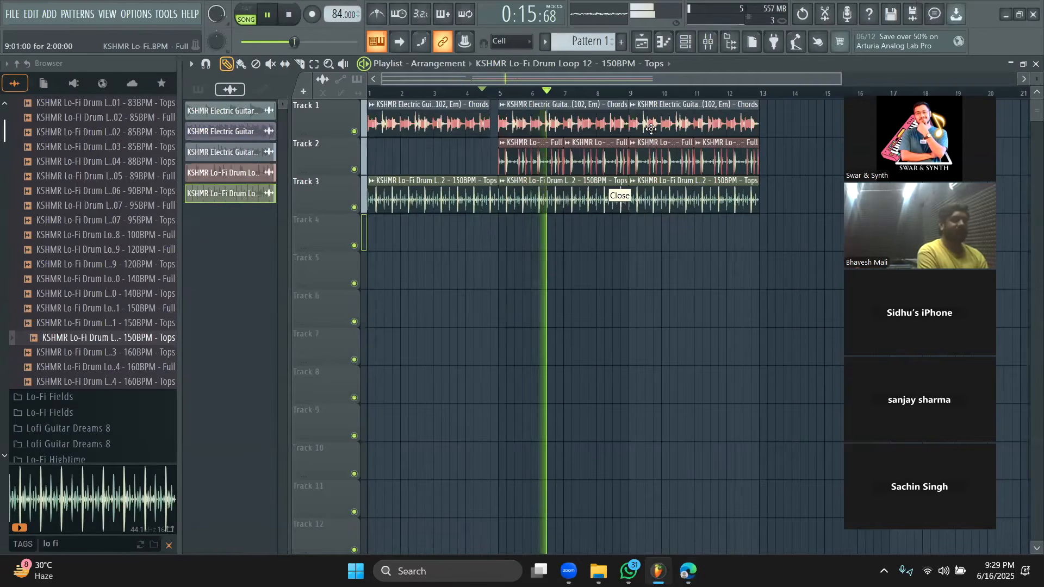
pyautogui.press('space')
pyautogui.scroll(3, 142, 267)
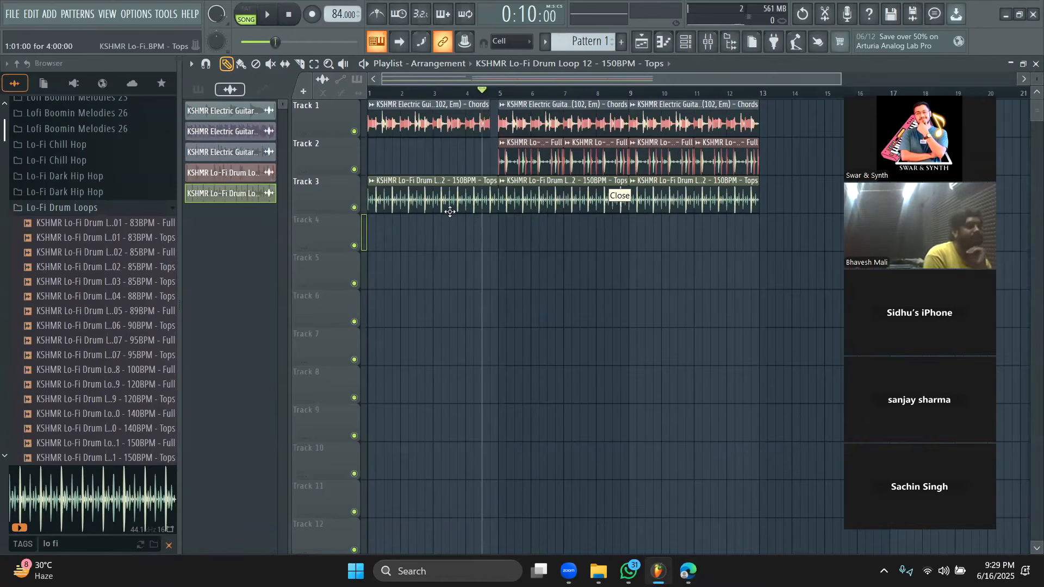
# Solo Track 3 and play from bar 4, re-enabling Track 2 and Track 1 one by one during playback
pyautogui.keyDown('ctrl'); pyautogui.click(353, 208); pyautogui.keyUp('ctrl')
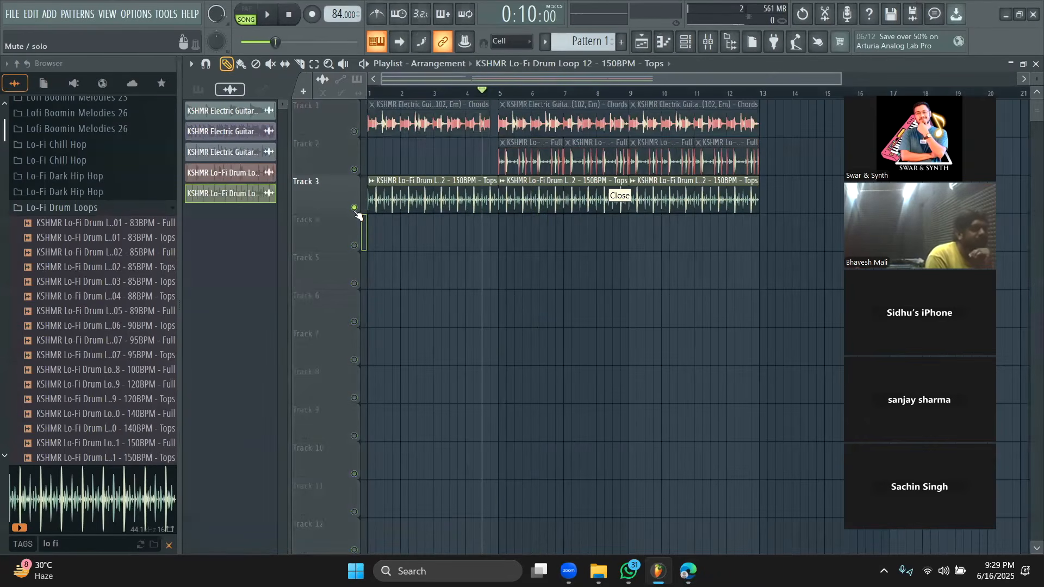
pyautogui.press('space')
pyautogui.click(354, 170)
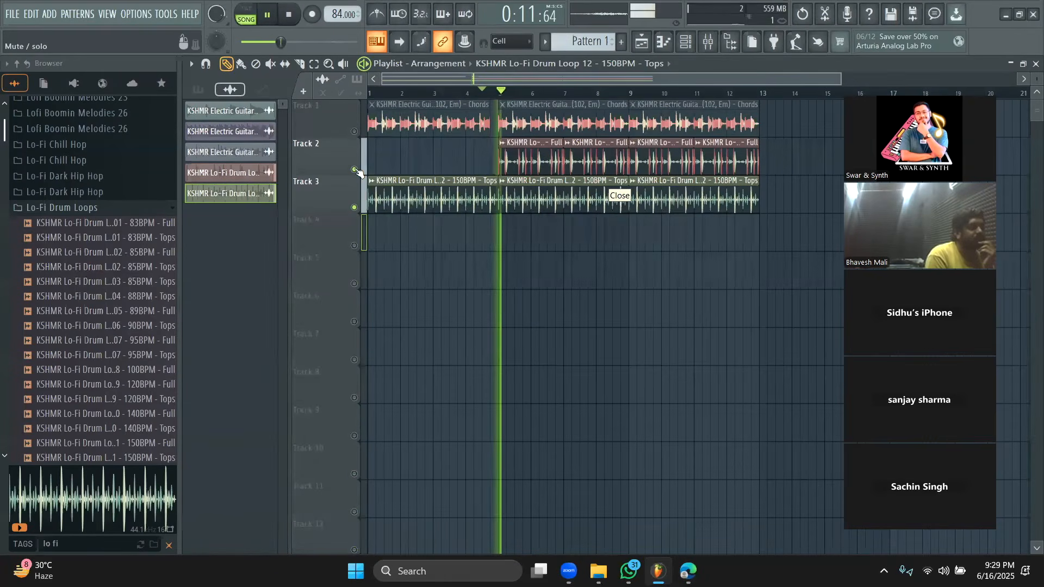
pyautogui.click(354, 132)
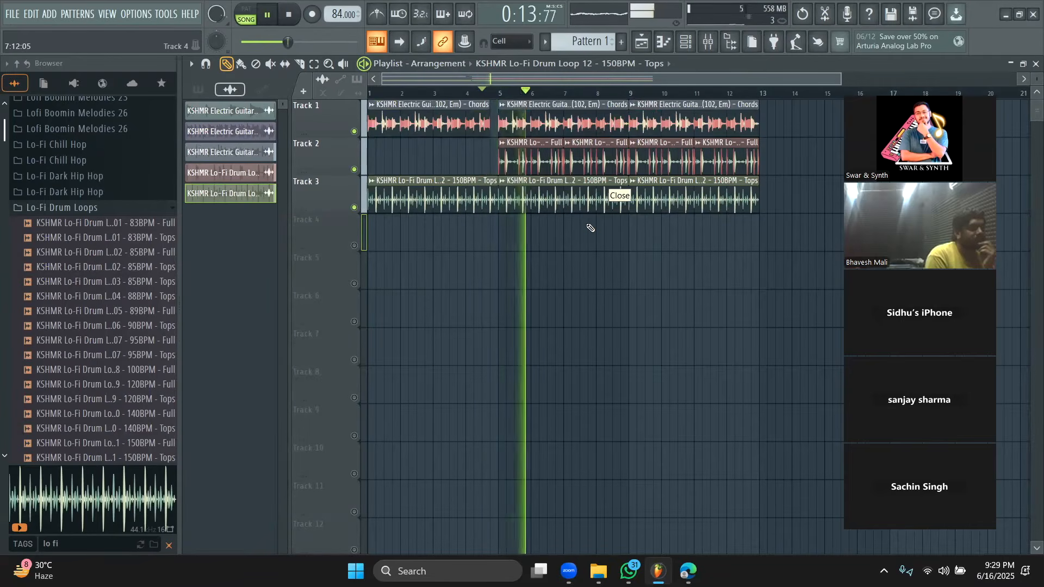
pyautogui.press('space')
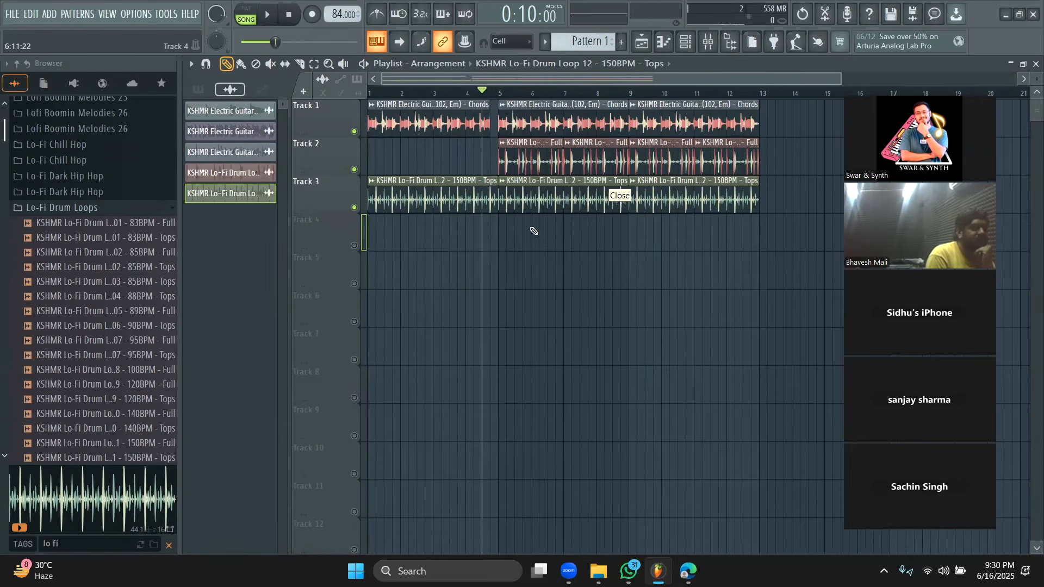
# Collapse the Lo-Fi Drum Loops folder in the sample browser
pyautogui.click(125, 208)
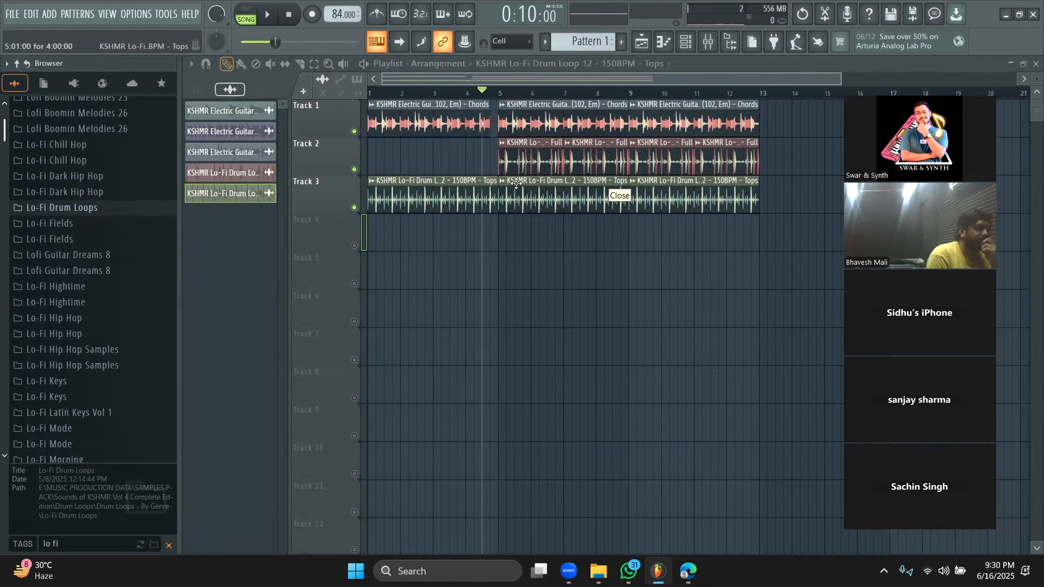
# Solo Track 1, with playback starting at bar 5, and open the channel settings of its KSHMR Electric Guitar Chords 19 clip
pyautogui.rightClick(360, 132)
pyautogui.rightClick(354, 132)
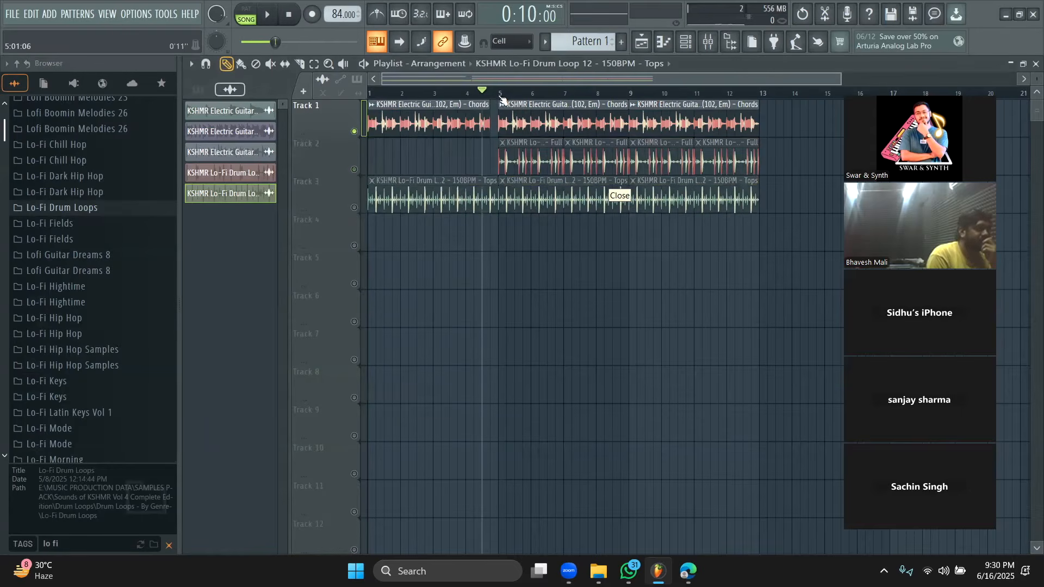
pyautogui.click(502, 93)
pyautogui.doubleClick(557, 124)
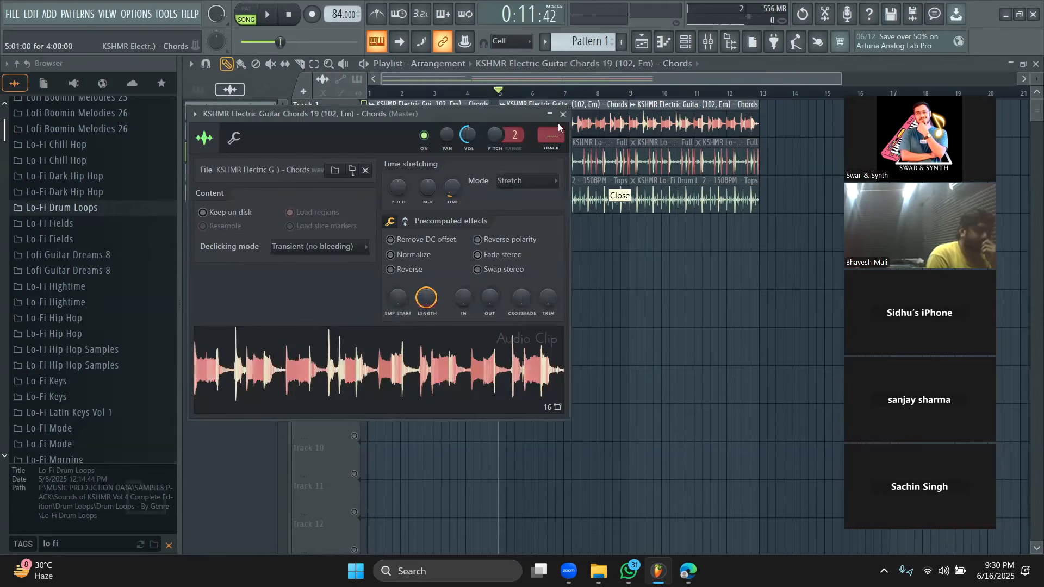
pyautogui.moveTo(429, 120); pyautogui.dragTo(574, 144)
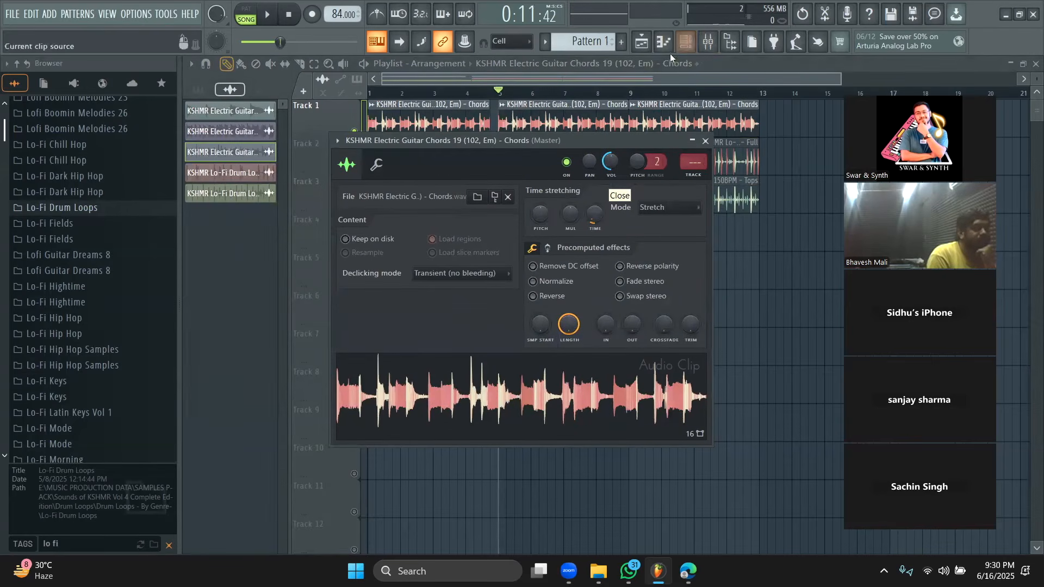
# Show the Unsorted channels in the channel rack, open Rhodes and audition the E5 and D#5 keys on its keyboard
pyautogui.click(686, 44)
pyautogui.click(282, 66)
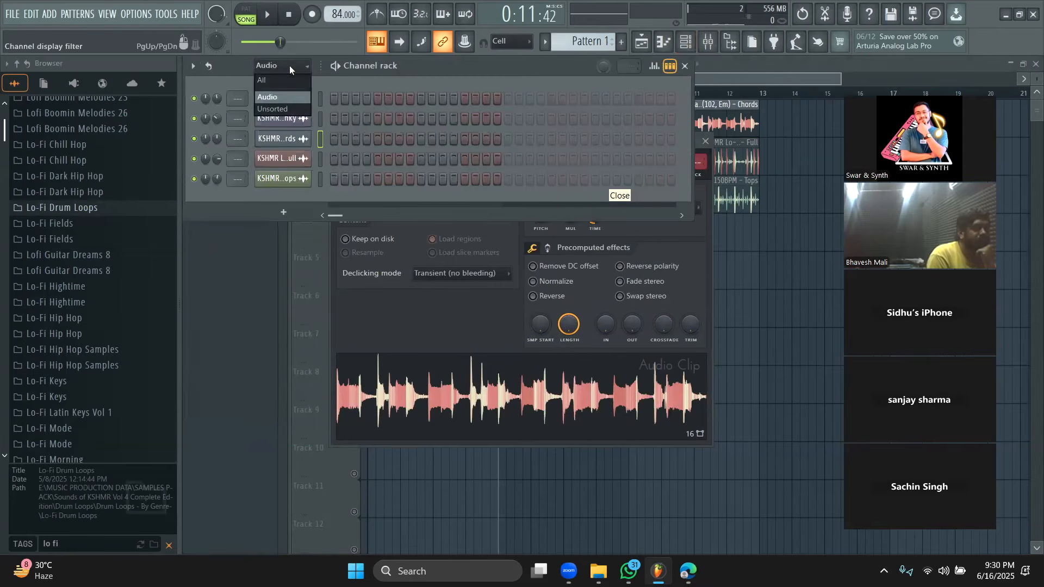
pyautogui.click(289, 104)
pyautogui.click(295, 180)
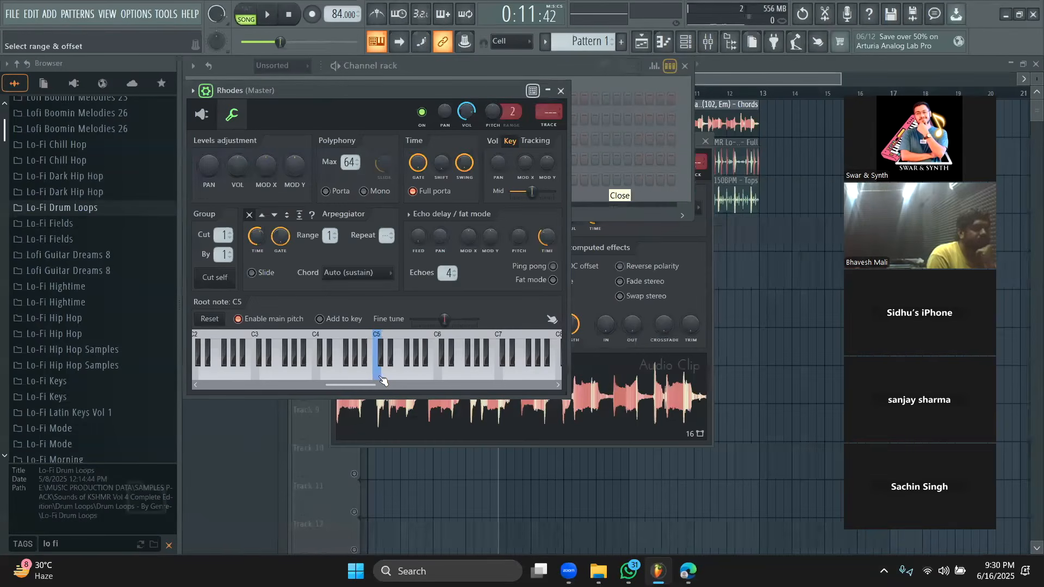
pyautogui.click(387, 376)
pyautogui.click(396, 374)
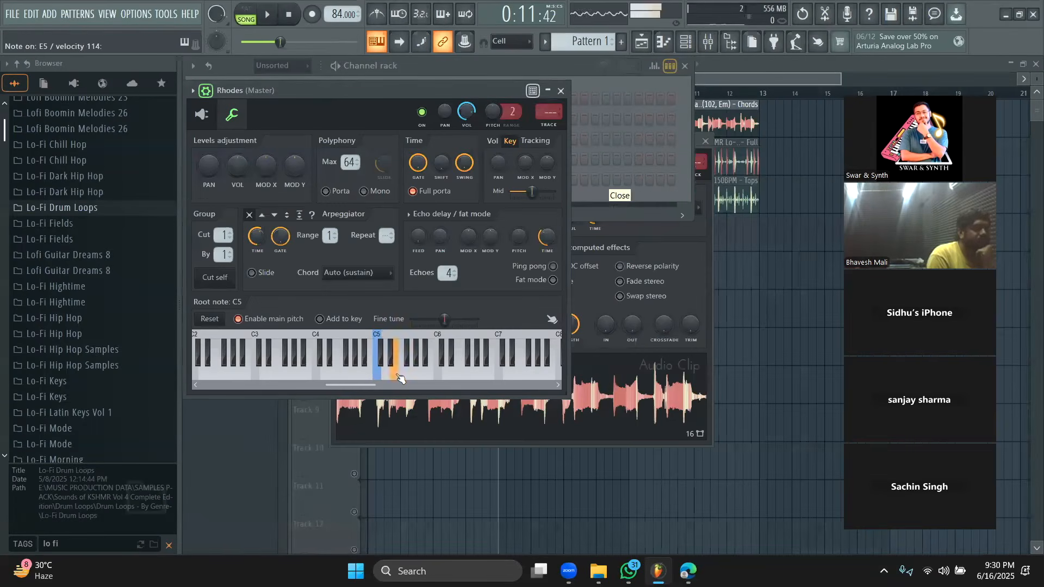
pyautogui.click(396, 370)
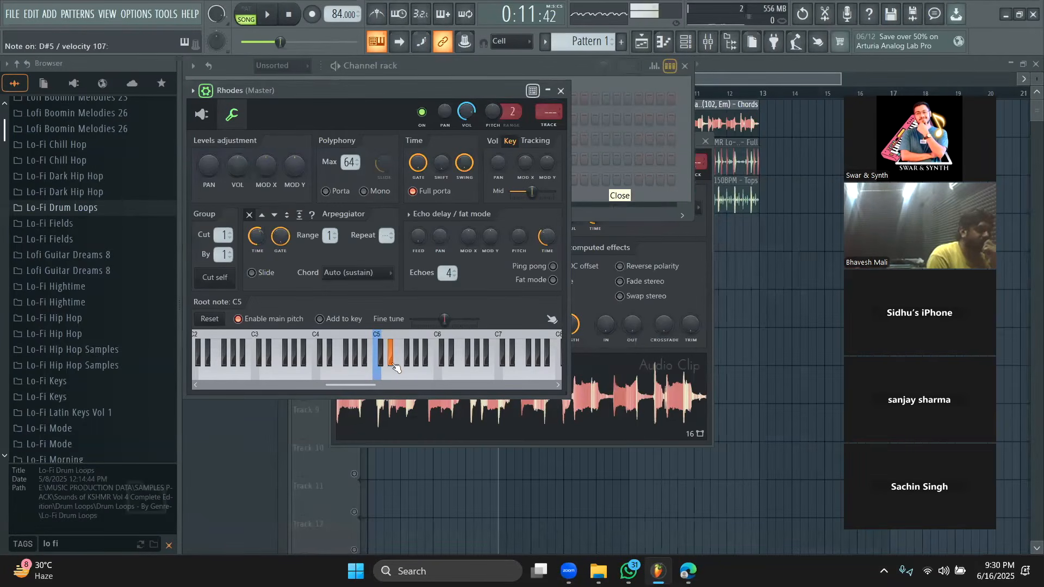
# Return to the KSHMR Electric Guitar Chords 19 clip settings and set its time-stretching pitch shift to -100 cents
pyautogui.click(718, 81)
pyautogui.doubleClick(671, 113)
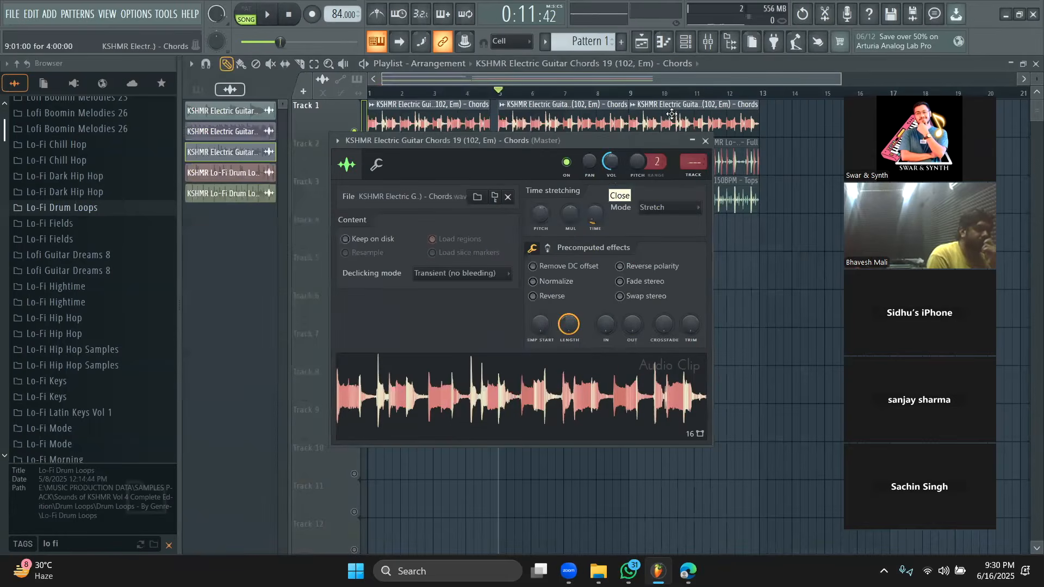
pyautogui.moveTo(545, 218); pyautogui.dragTo(540, 229)
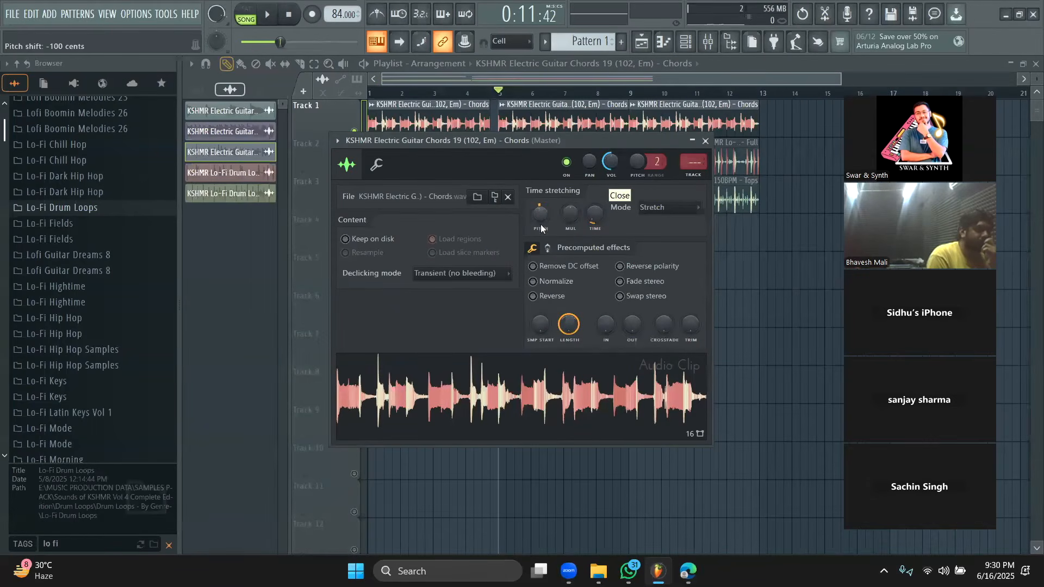
# Play the soloed guitar track from bar 5, re-enable all tracks and play the full arrangement from the same point
pyautogui.click(264, 300)
pyautogui.press('space')
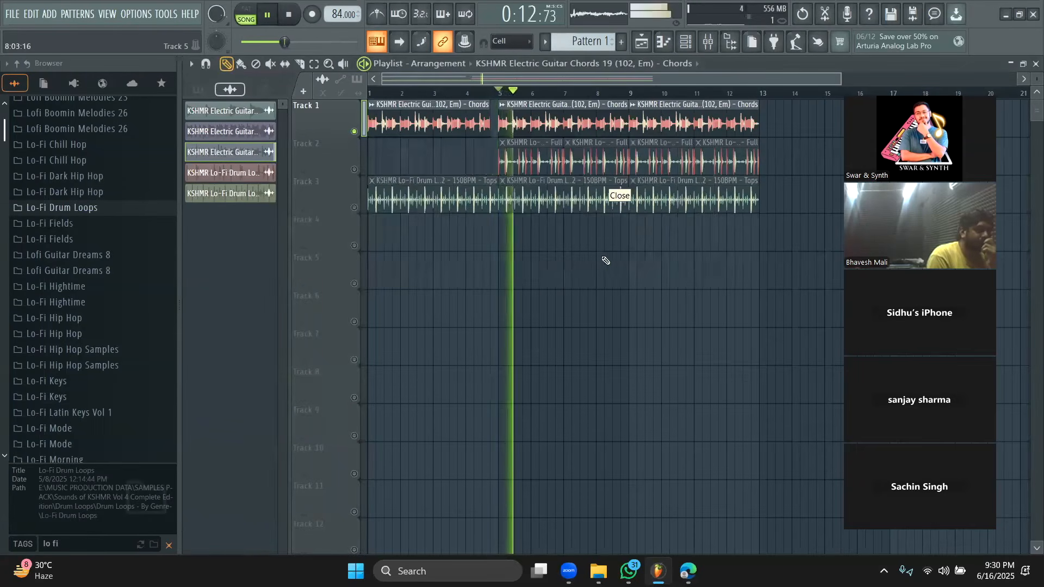
pyautogui.press('space')
pyautogui.click(353, 171)
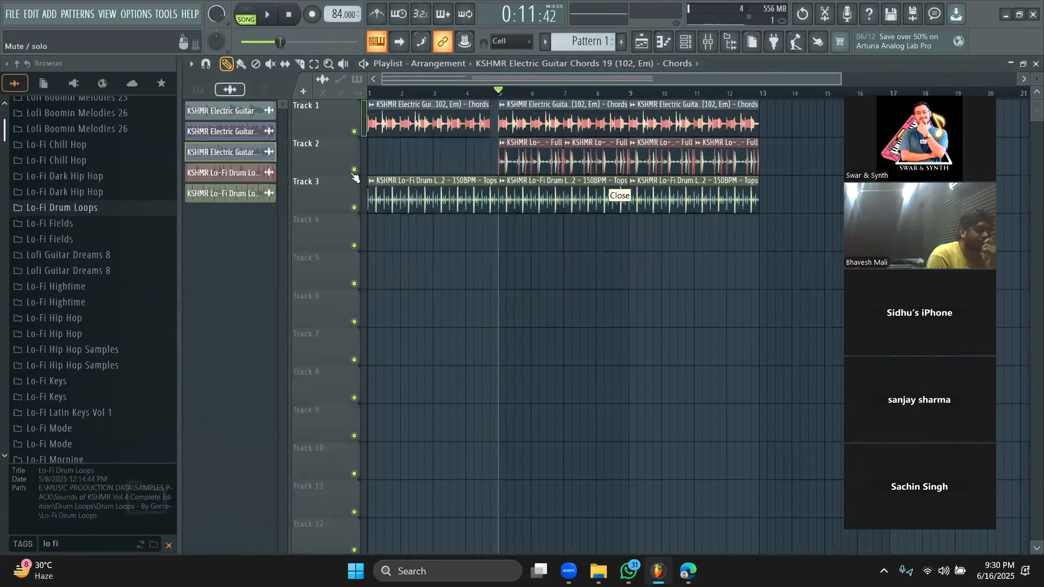
pyautogui.press('space')
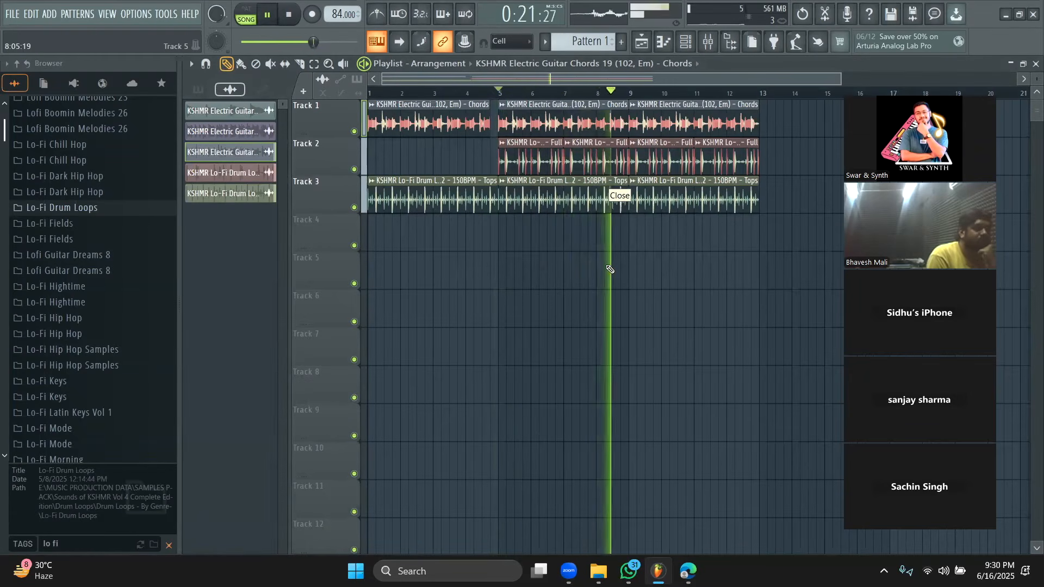
pyautogui.press('space')
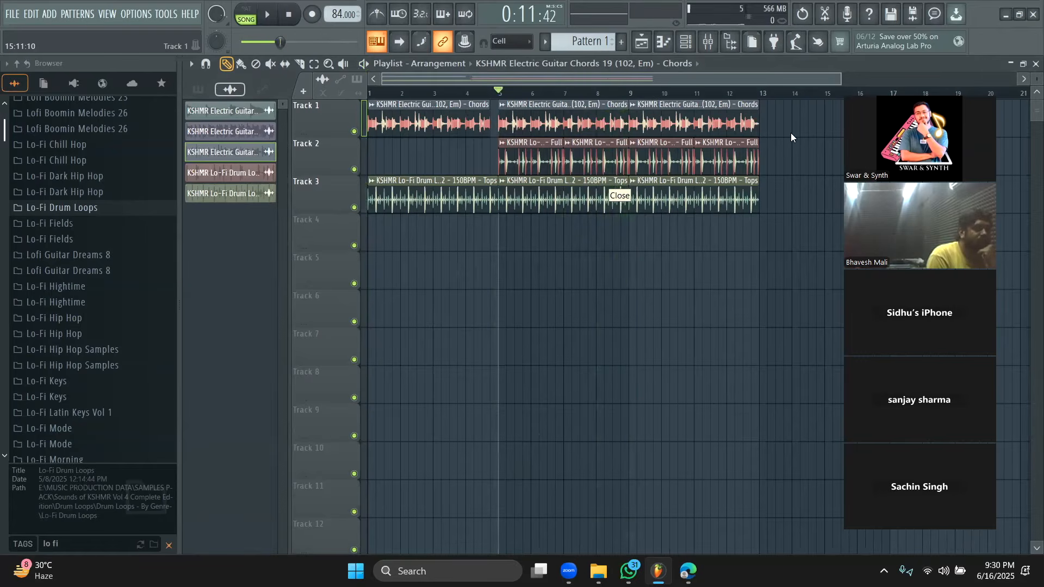
# Delete every audio clip from Tracks 1, 2 and 3 in the playlist
pyautogui.rightClick(376, 122)
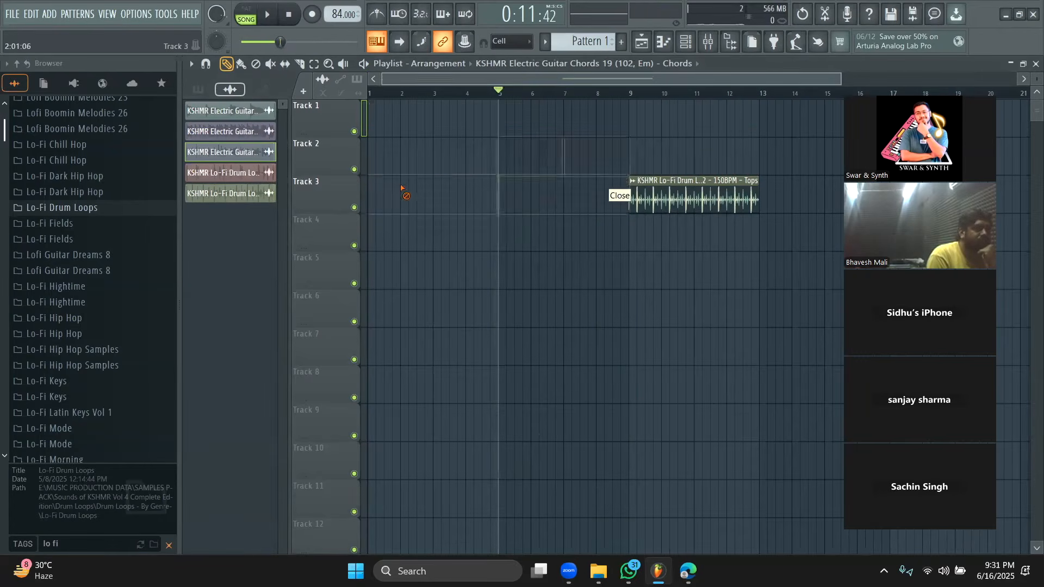
pyautogui.rightClick(747, 204)
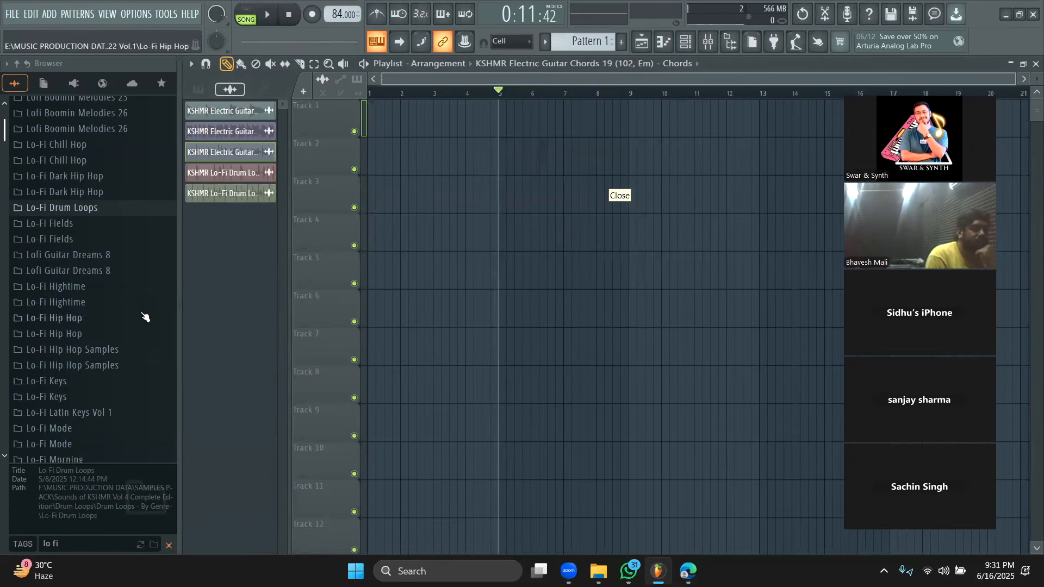
# Expand the Lofi Guitar Dreams 8 folder and preview the 02 G# 160bpm distant guitar and 01 F 162bpm reverse guitar samples
pyautogui.click(117, 270)
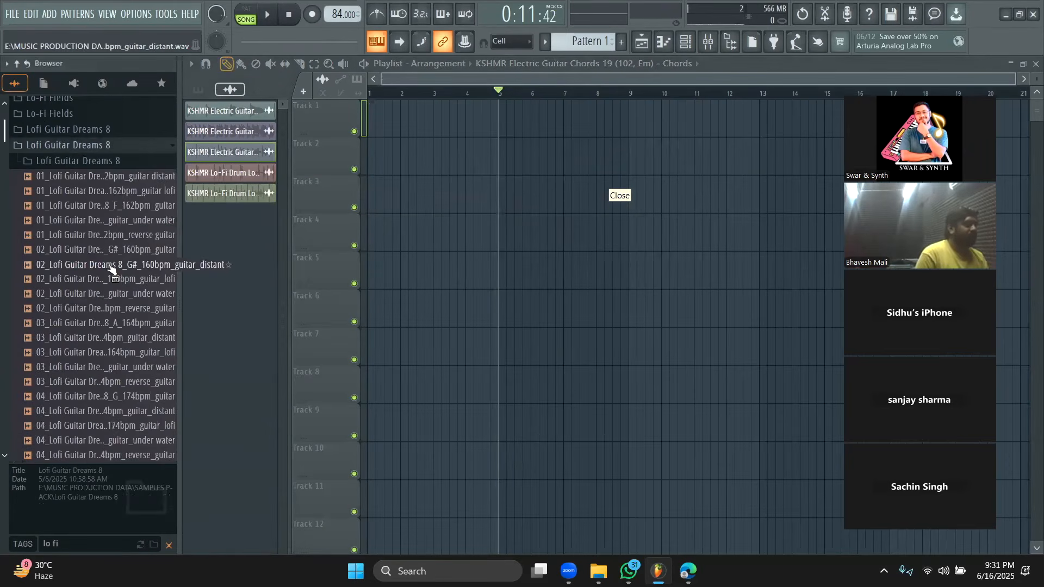
pyautogui.click(109, 264)
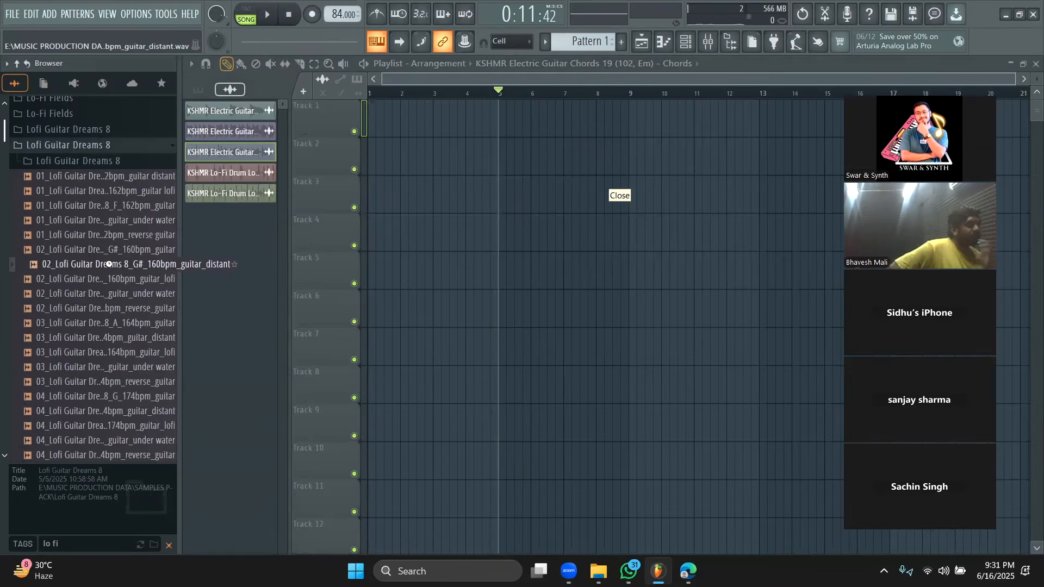
pyautogui.click(128, 238)
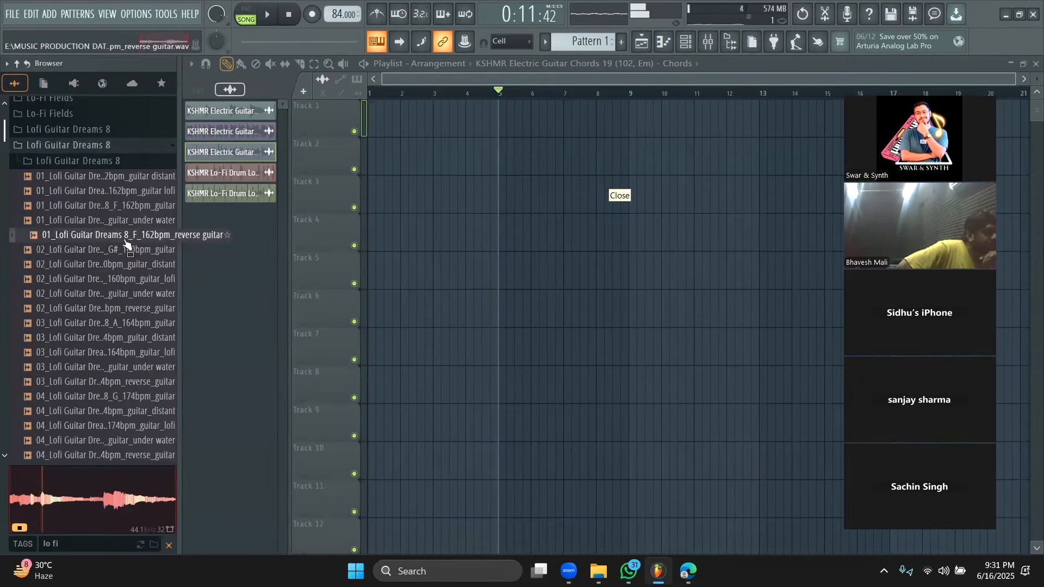
# Load the 01_Lofi Guitar Dreams 8_F_162bpm_reverse guitar sample into a new Slicex channel and reposition its window
pyautogui.rightClick(124, 238)
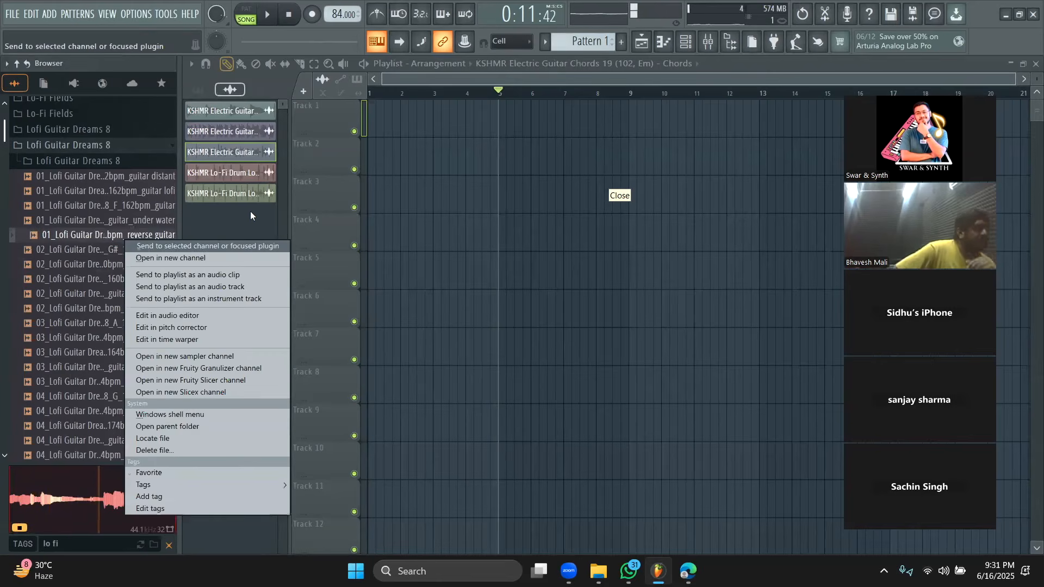
pyautogui.click(203, 216)
pyautogui.press('space')
pyautogui.press('space')
pyautogui.rightClick(128, 236)
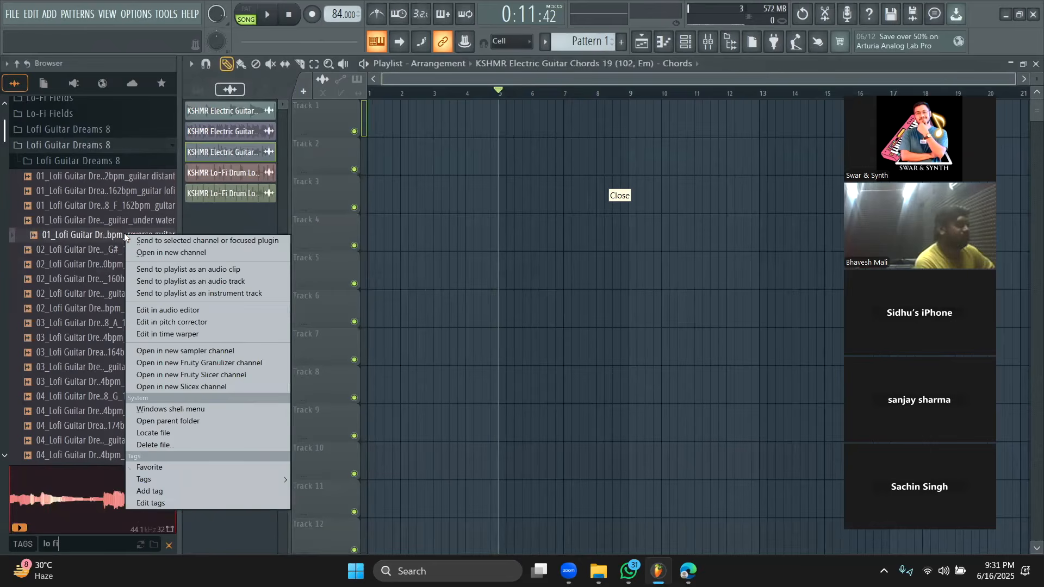
pyautogui.click(212, 383)
pyautogui.moveTo(458, 166); pyautogui.dragTo(468, 76)
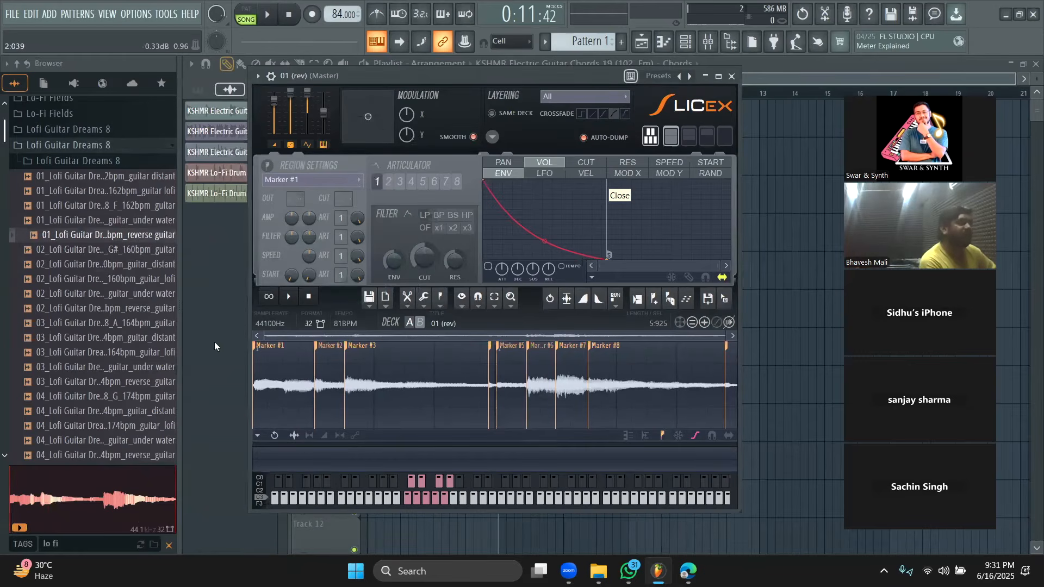
pyautogui.moveTo(442, 77); pyautogui.dragTo(451, 97)
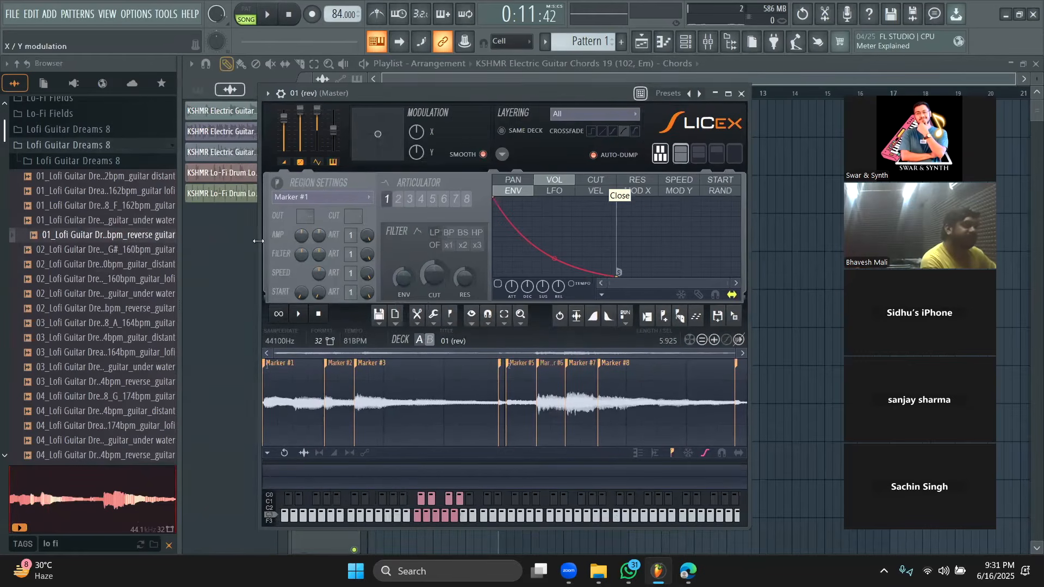
# Close Slicex, glance at the mixer, and reopen the 01 (rev) channel from the channel rack
pyautogui.click(236, 244)
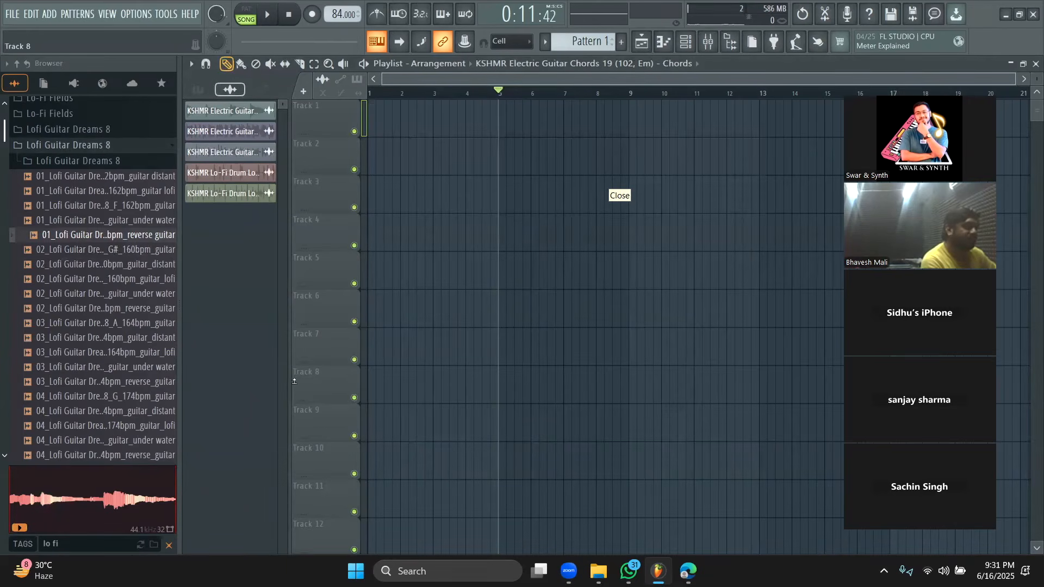
pyautogui.click(708, 43)
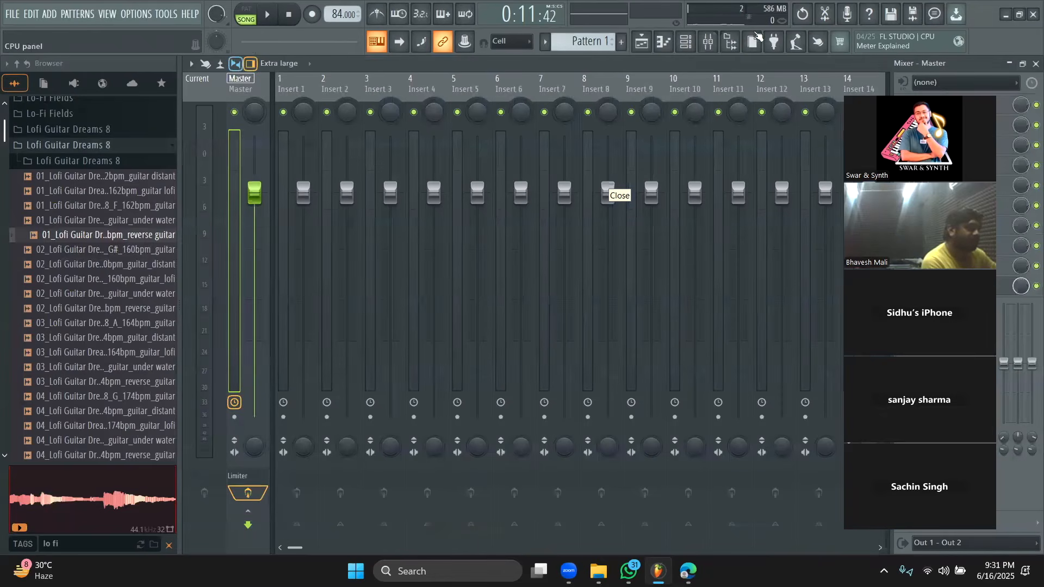
pyautogui.click(706, 43)
pyautogui.click(697, 45)
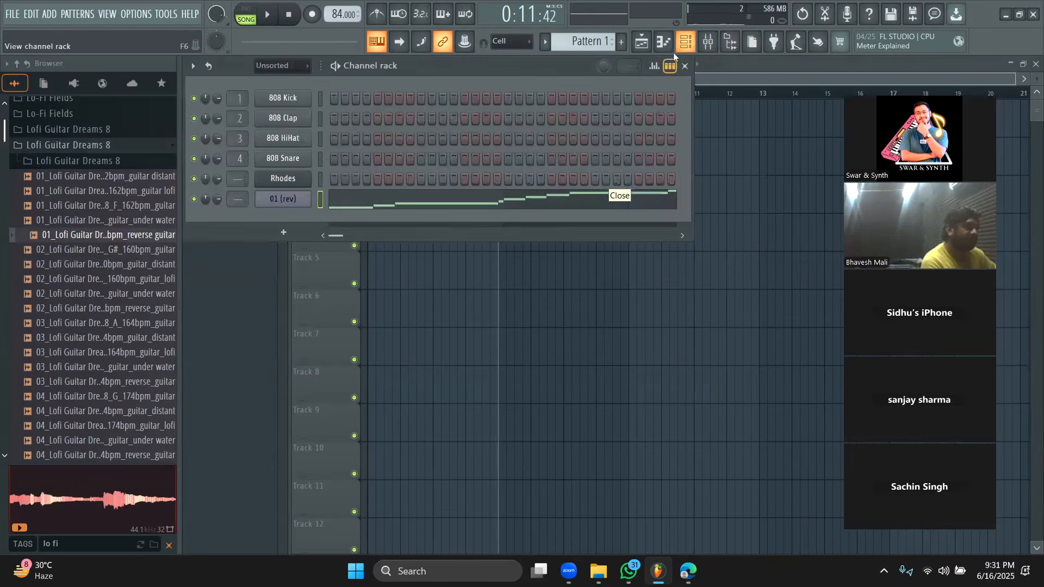
pyautogui.click(279, 200)
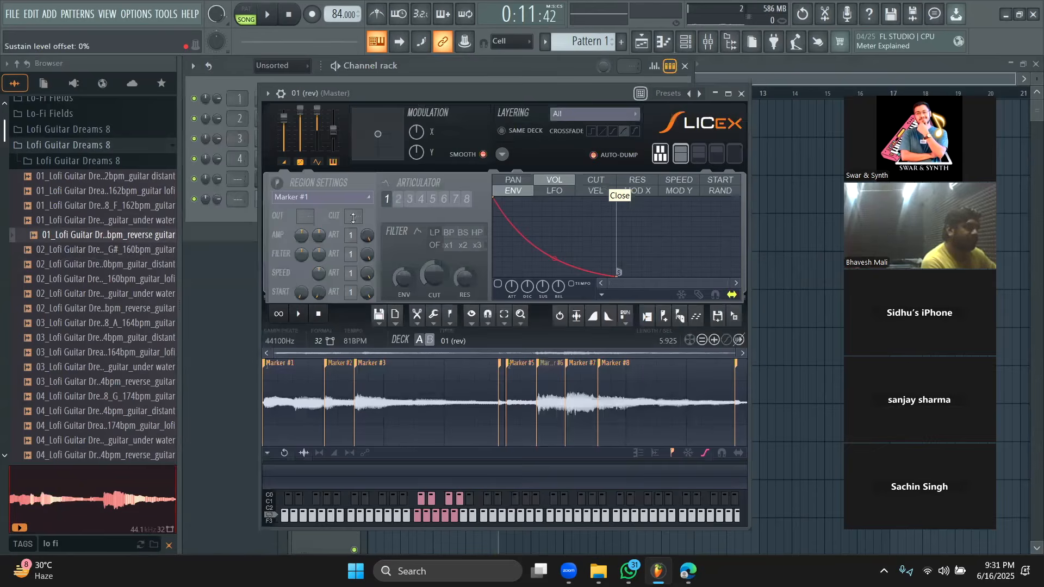
# Audition individual slices of the 01 (rev) sample in Slicex, including Markers #1, #2, #3 and #8, and play the whole waveform
pyautogui.click(394, 402)
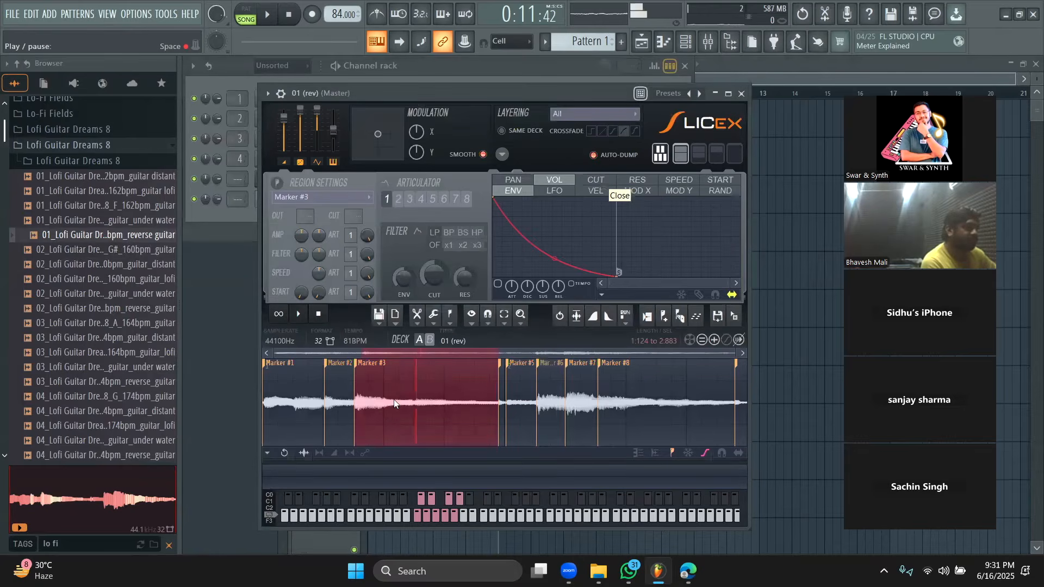
pyautogui.click(287, 386)
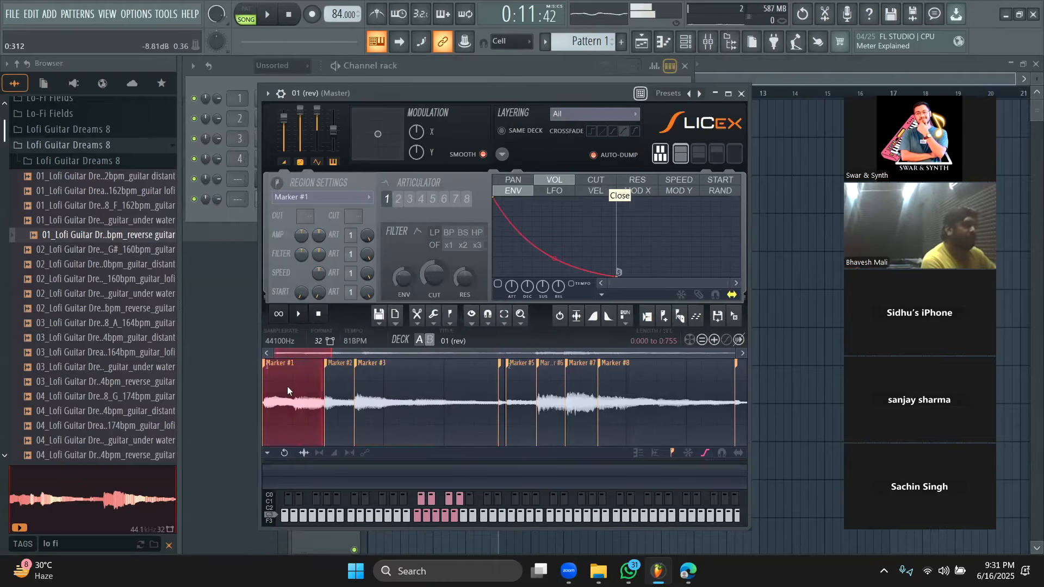
pyautogui.click(336, 388)
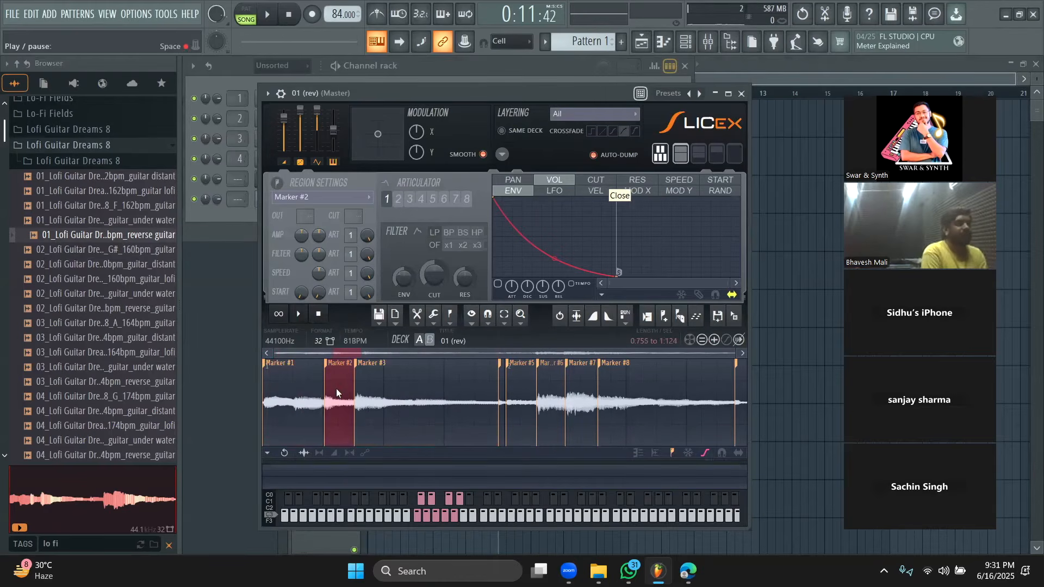
pyautogui.click(538, 394)
pyautogui.click(586, 398)
pyautogui.click(614, 404)
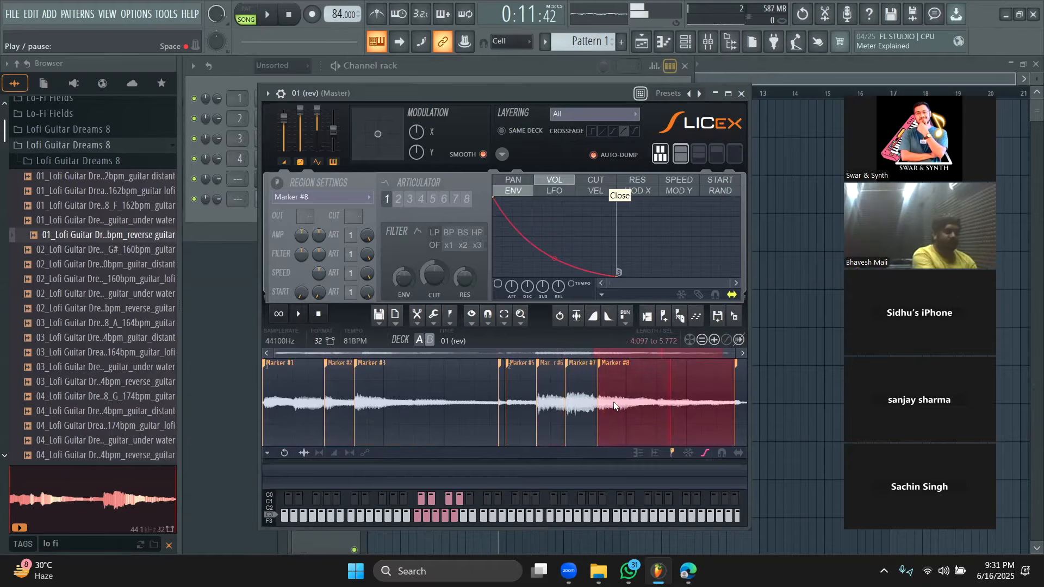
pyautogui.click(298, 315)
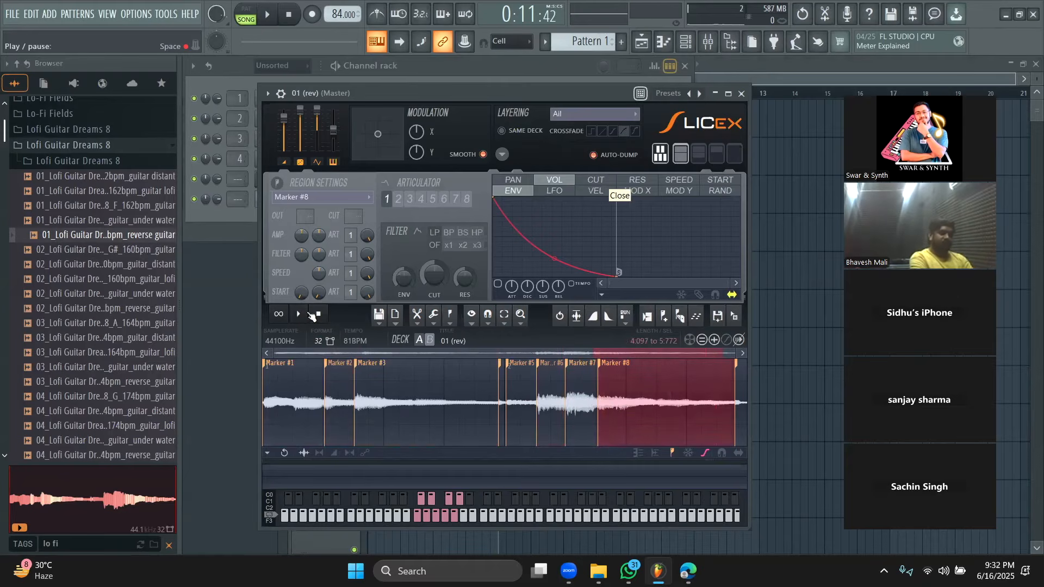
pyautogui.click(297, 383)
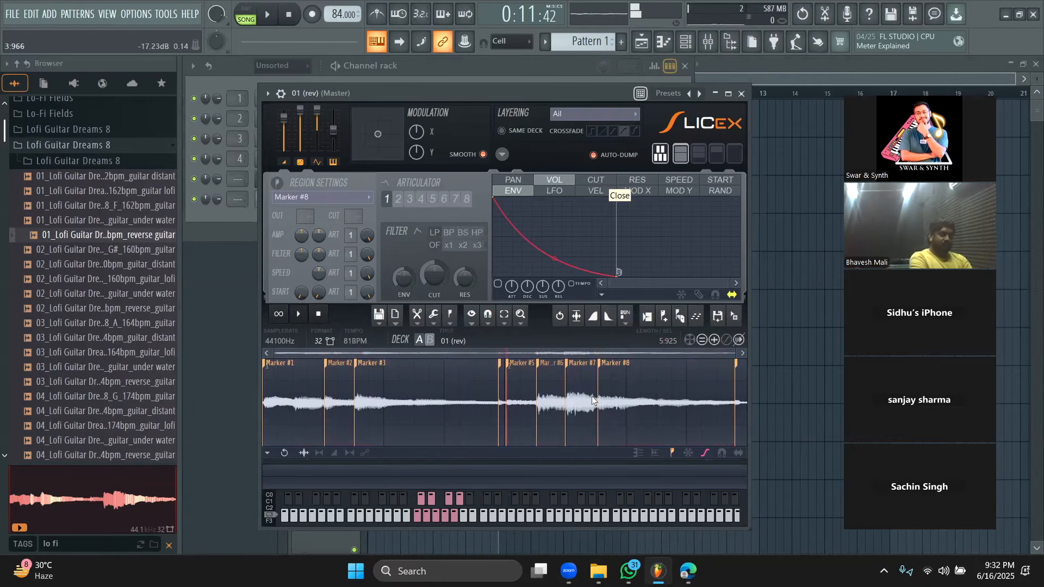
# Open the 01 (rev) channel in the piano roll and select all of its slice notes
pyautogui.click(243, 218)
pyautogui.click(378, 206)
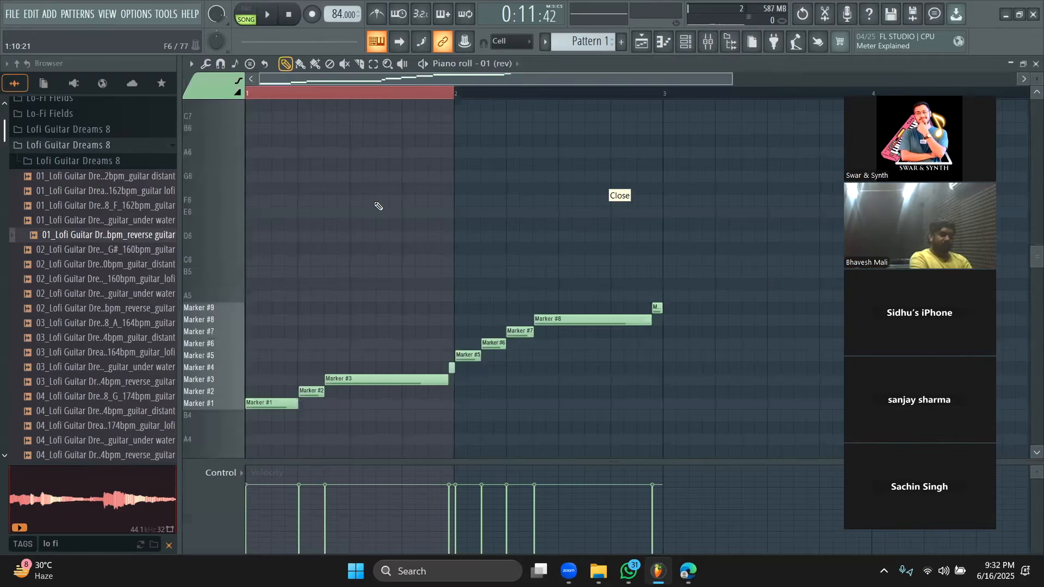
pyautogui.scroll(-2, 638, 256)
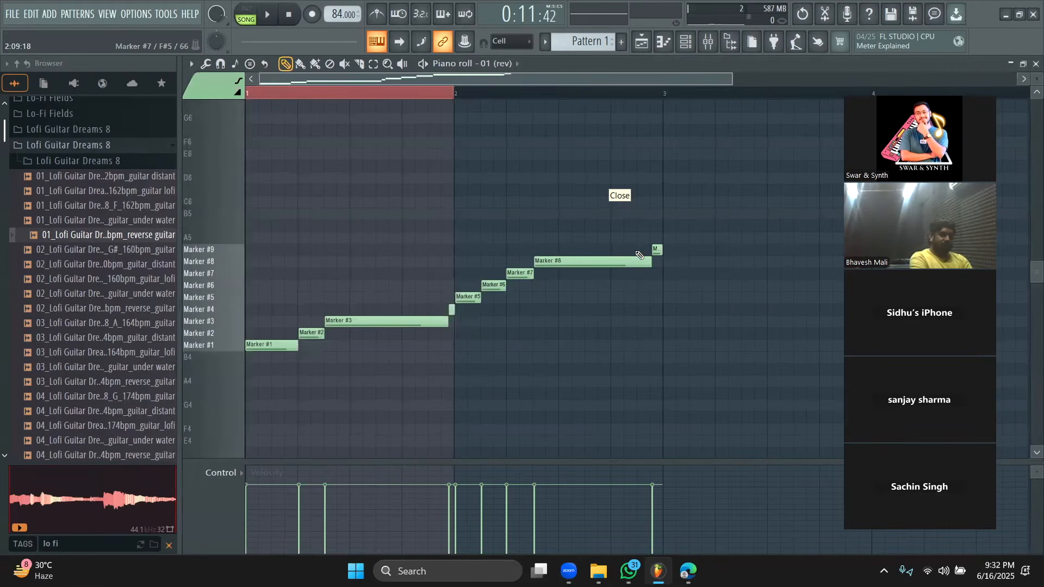
pyautogui.hotkey('ctrl', 'a')
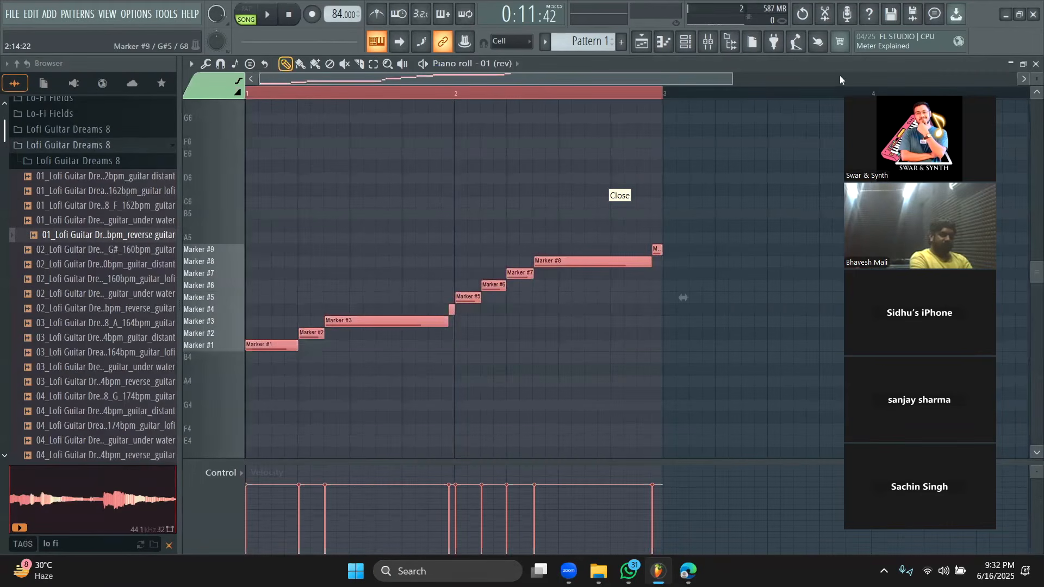
# Delete all selected slice notes and audition the Marker #1 to Marker #8 slices from the piano roll keys
pyautogui.press('Delete')
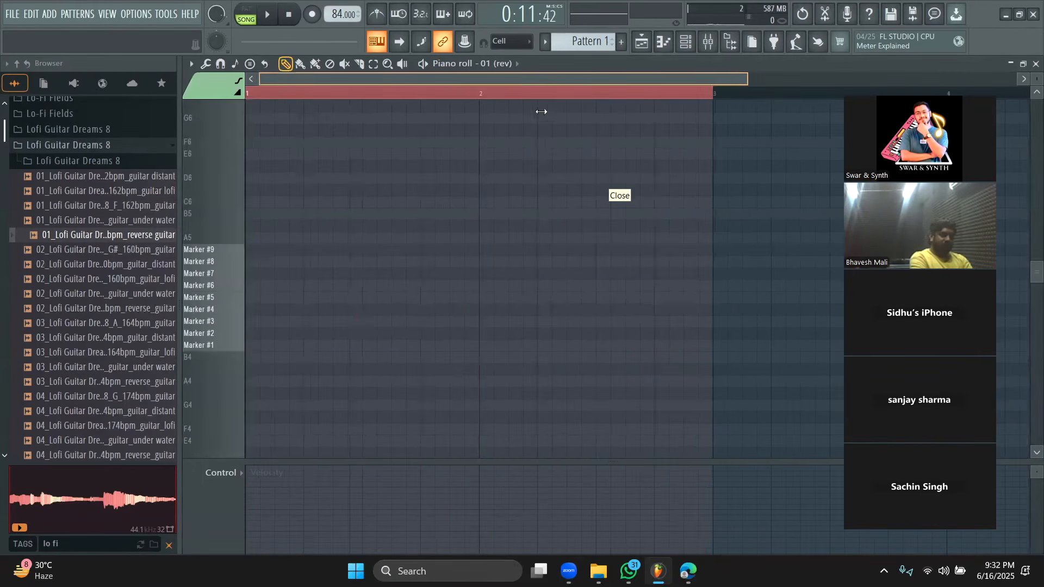
pyautogui.scroll(3, 229, 328)
pyautogui.click(231, 325)
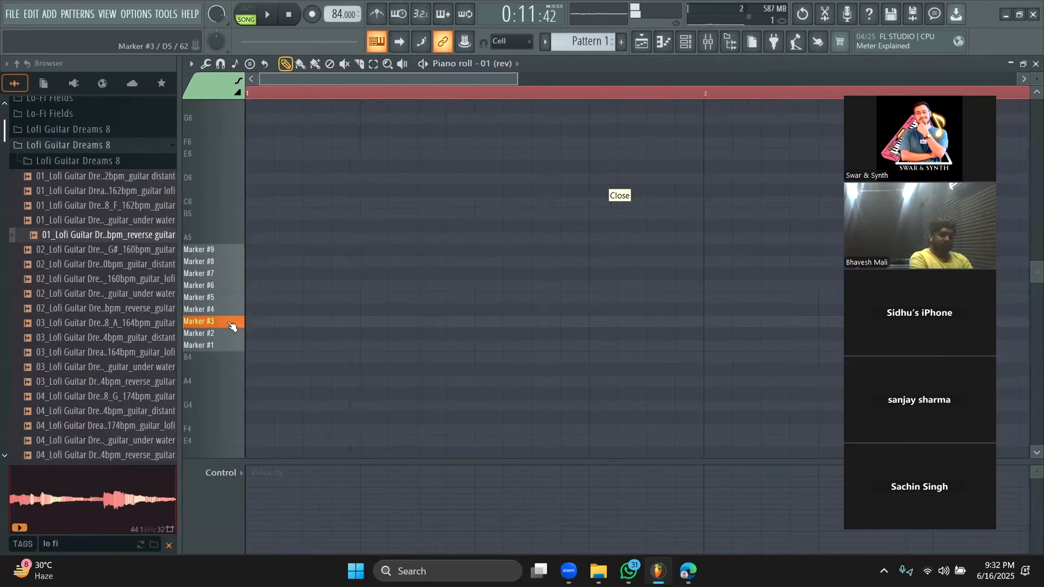
pyautogui.click(230, 305)
pyautogui.click(229, 297)
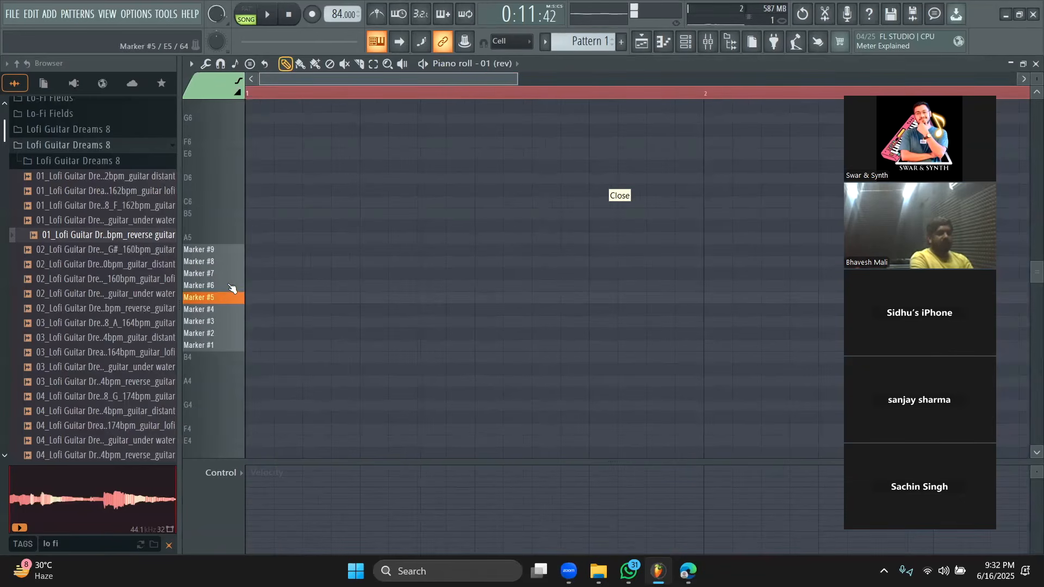
pyautogui.click(231, 285)
pyautogui.click(230, 274)
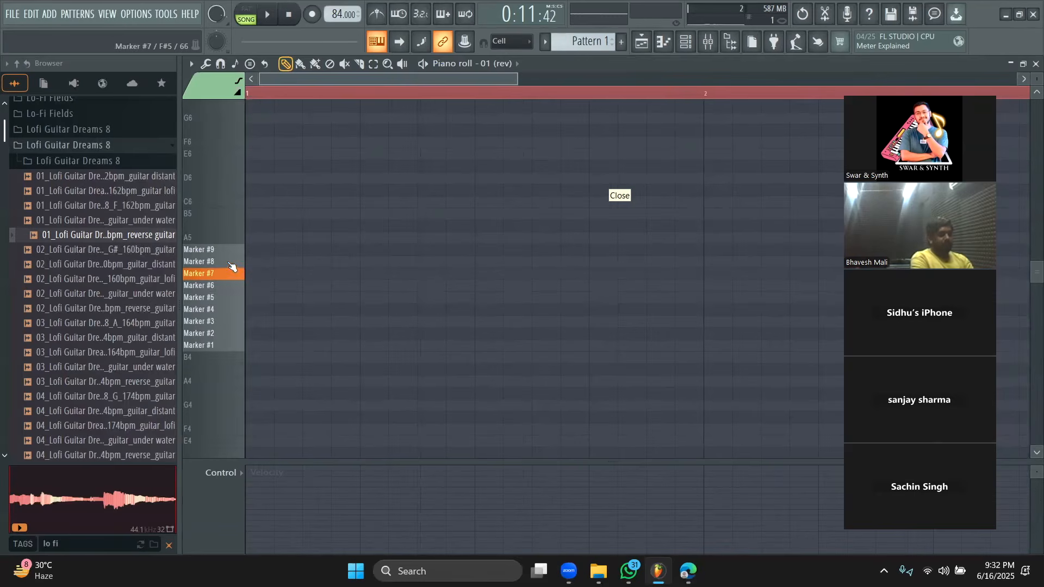
pyautogui.click(231, 261)
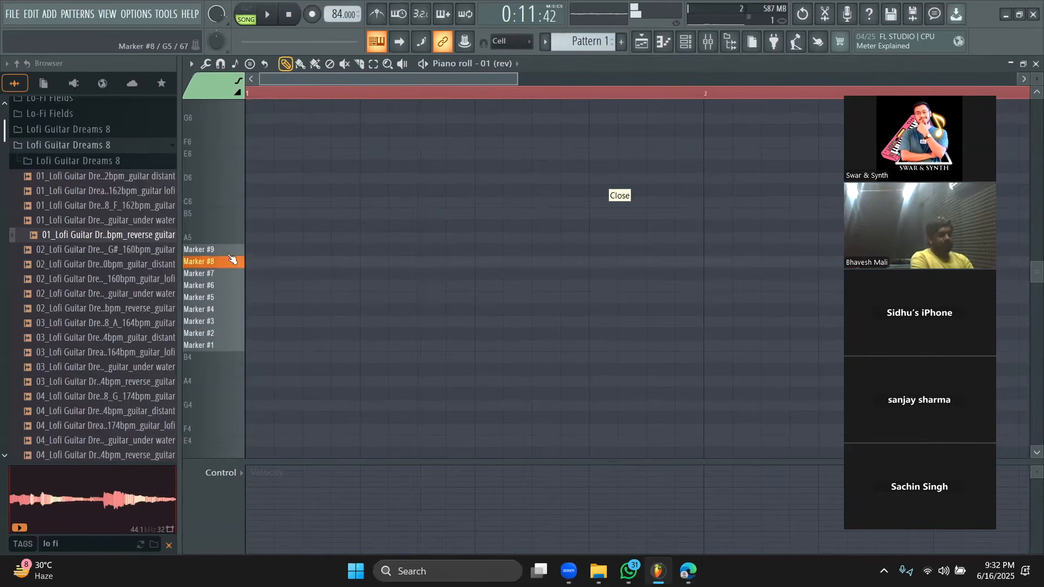
pyautogui.click(236, 346)
pyautogui.click(235, 337)
pyautogui.click(234, 346)
pyautogui.click(232, 333)
# Draw a four-step Marker #1 note at the start of bar 1, followed directly by a two-step Marker #3 note
pyautogui.click(256, 354)
pyautogui.moveTo(263, 367)
pyautogui.mouseDown()
pyautogui.moveTo(257, 343)
pyautogui.moveTo(377, 351)
pyautogui.moveTo(359, 347)
pyautogui.mouseUp()
pyautogui.rightClick(259, 356)
pyautogui.press('space')
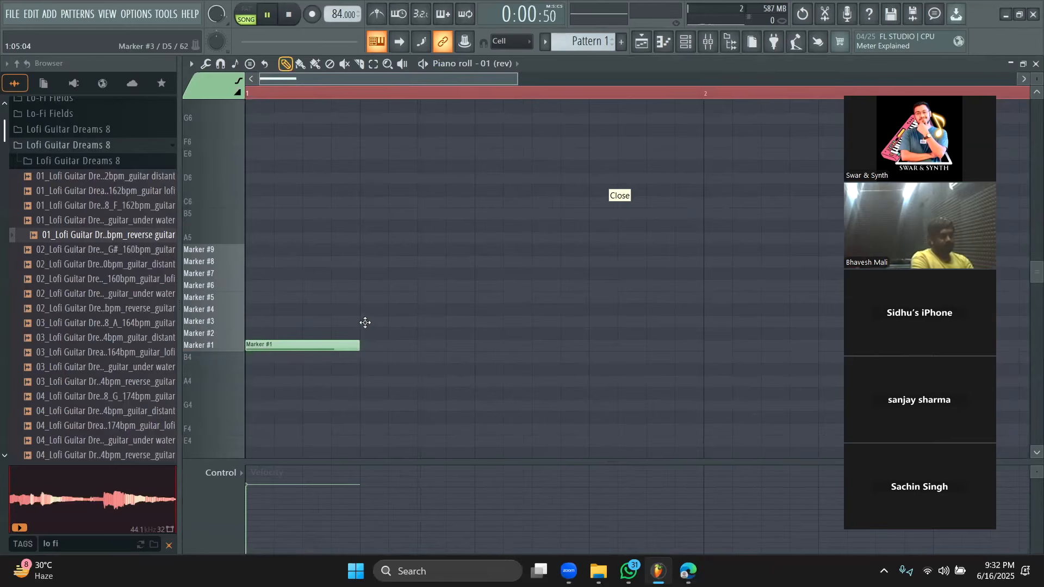
pyautogui.click(365, 323)
pyautogui.press('space')
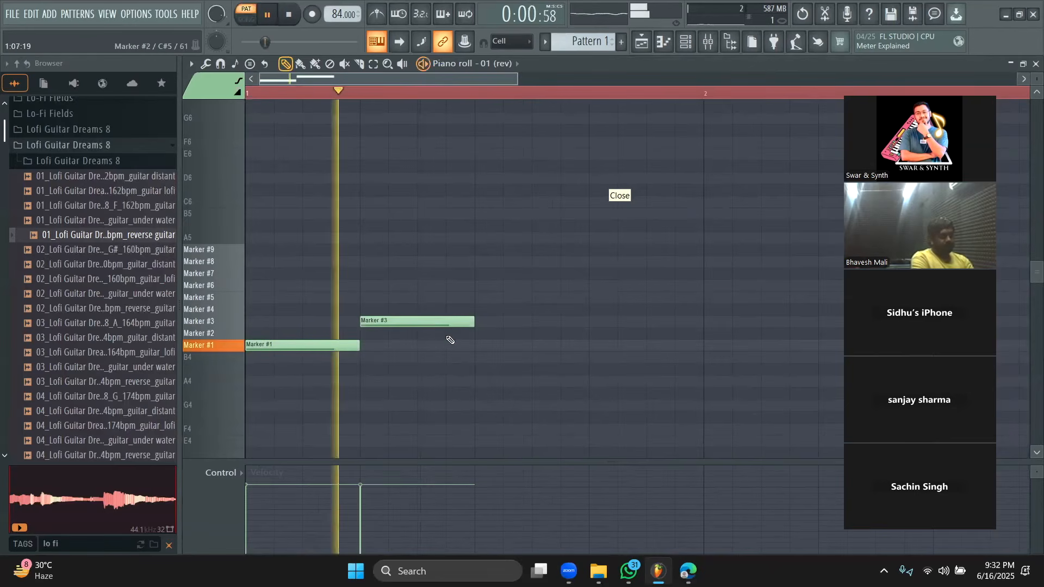
pyautogui.moveTo(460, 324); pyautogui.dragTo(417, 324)
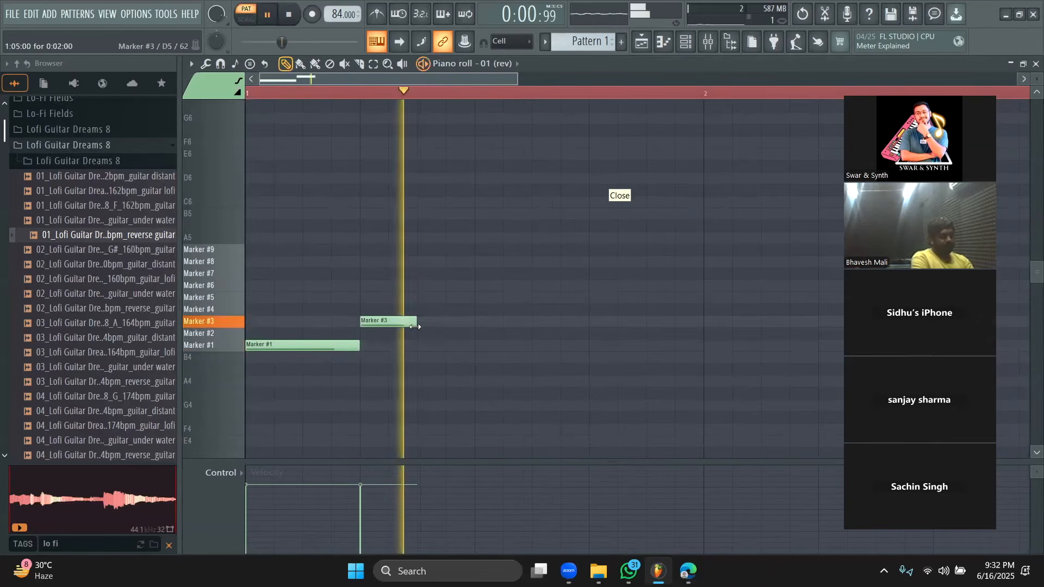
# Add a Marker #8 note after Marker #3, extend it to six steps, and play the pattern
pyautogui.click(439, 261)
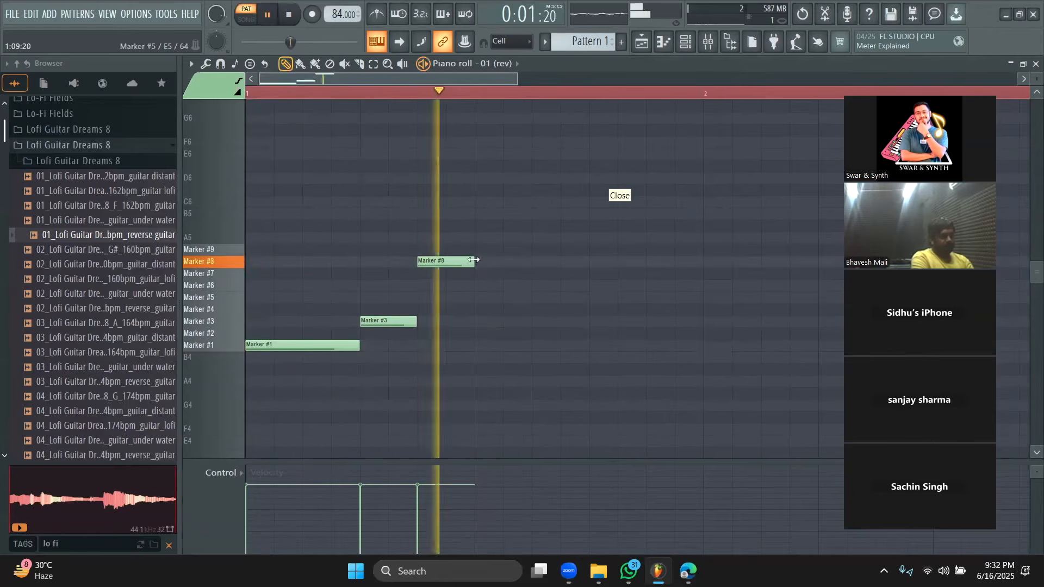
pyautogui.click(481, 238)
pyautogui.moveTo(530, 237); pyautogui.dragTo(575, 240)
pyautogui.press('space')
pyautogui.press('space')
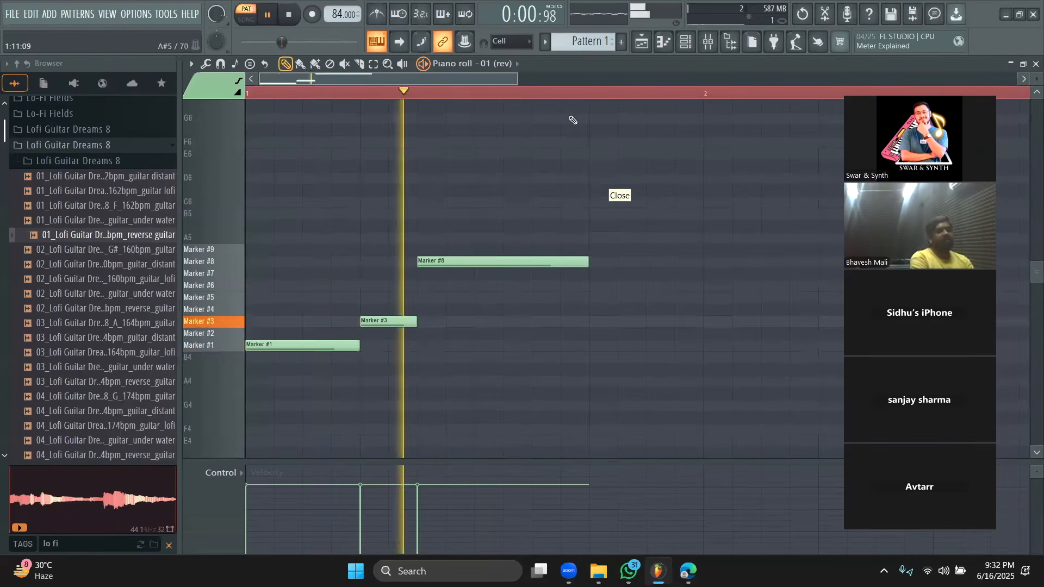
pyautogui.press('space')
# Place a four-step Marker #1 note and a two-step Marker #3 note at the start of bar 2 and play the pattern
pyautogui.scroll(-2, 613, 81)
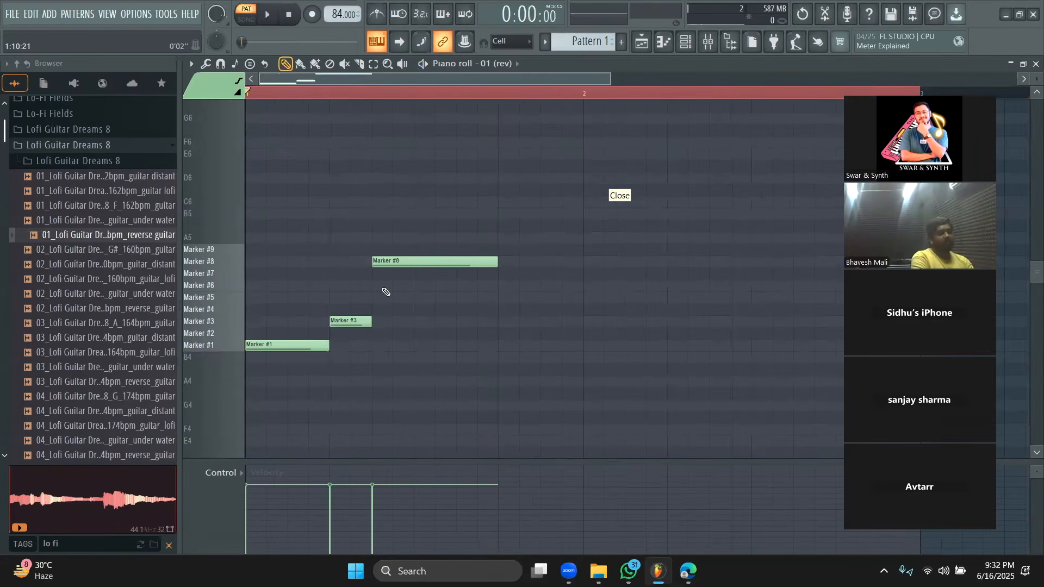
pyautogui.click(463, 239)
pyautogui.rightClick(458, 235)
pyautogui.click(598, 346)
pyautogui.click(681, 321)
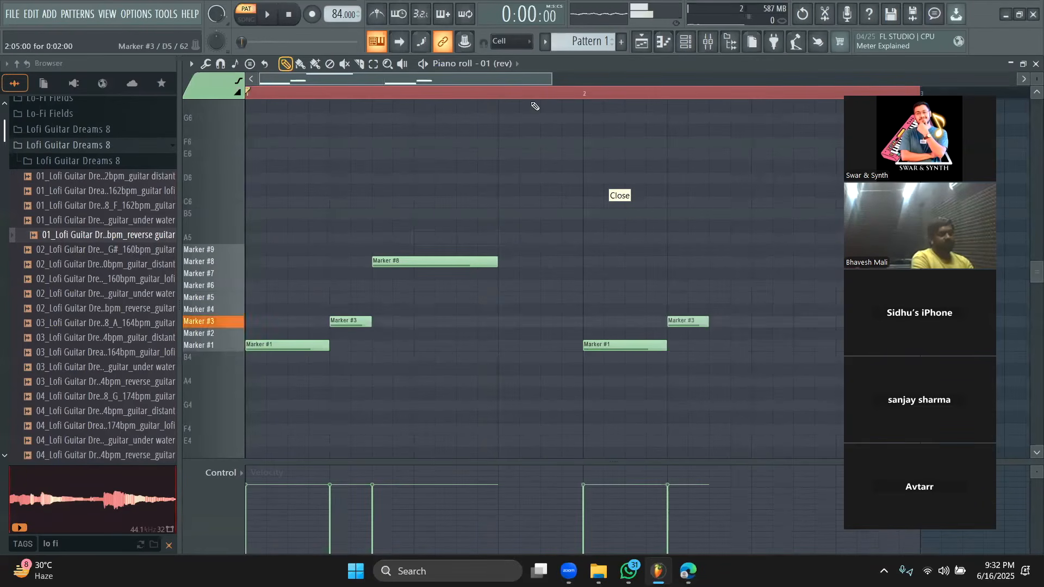
pyautogui.press('space')
# Fill the rest of bar 2 with a two-step Marker #6, a four-step Marker #7 and a four-step Marker #6 note
pyautogui.scroll(-1, 620, 84)
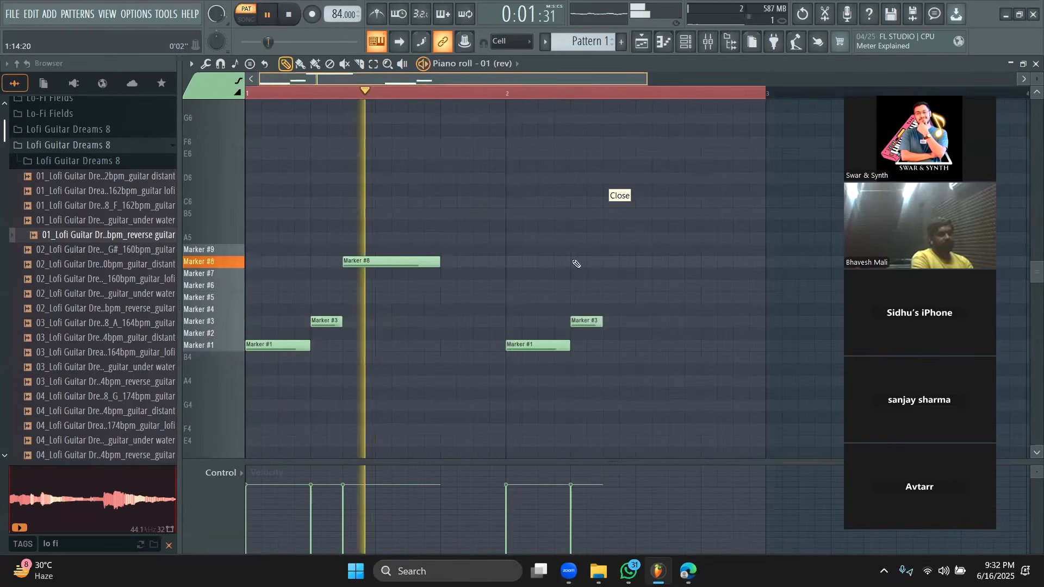
pyautogui.click(605, 287)
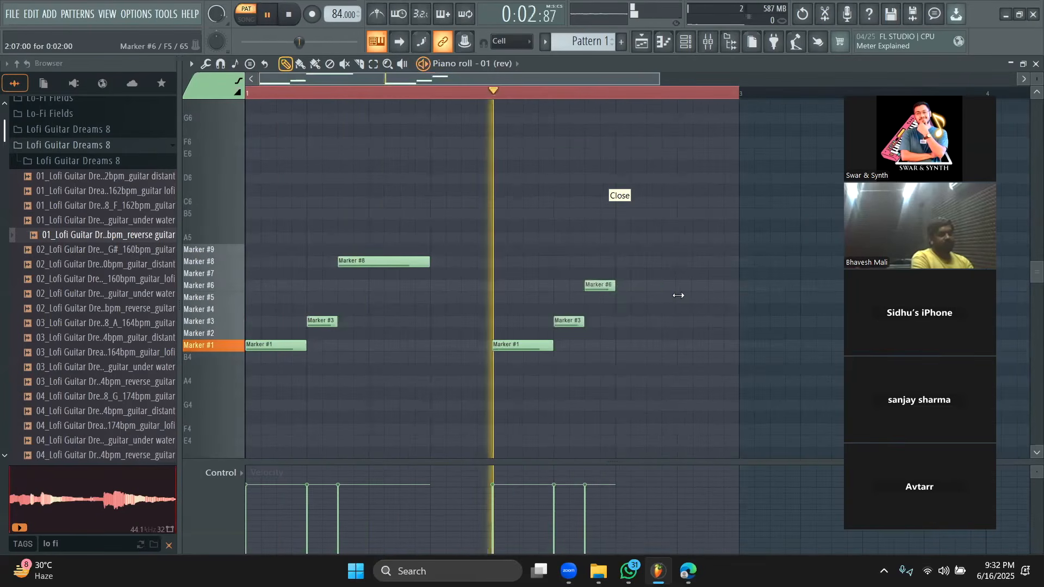
pyautogui.moveTo(703, 295)
pyautogui.mouseDown()
pyautogui.moveTo(615, 285)
pyautogui.moveTo(677, 283)
pyautogui.mouseUp()
pyautogui.press('space')
pyautogui.press('space')
pyautogui.click(618, 274)
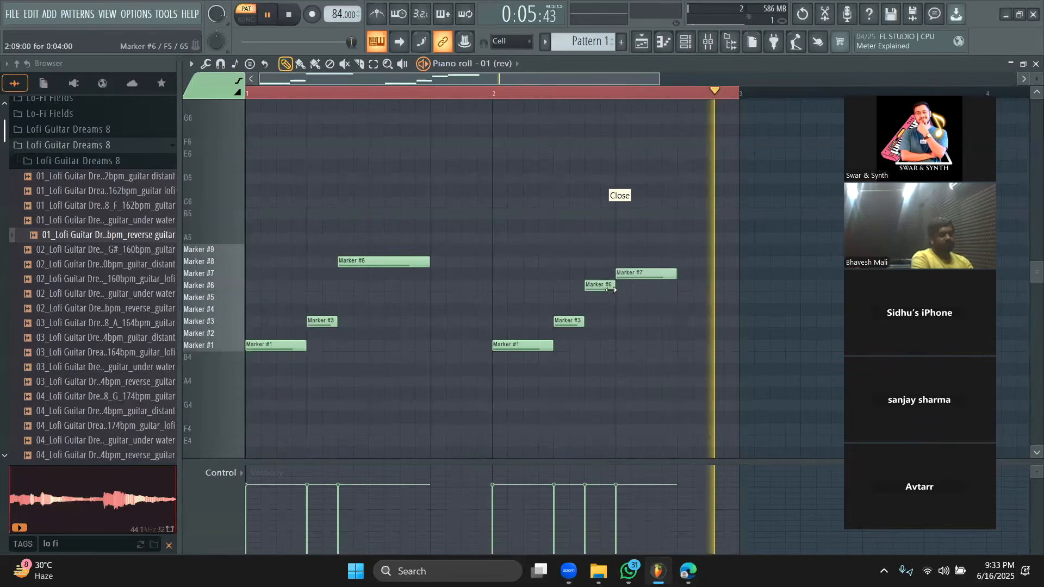
pyautogui.click(679, 286)
pyautogui.moveTo(706, 287); pyautogui.dragTo(730, 290)
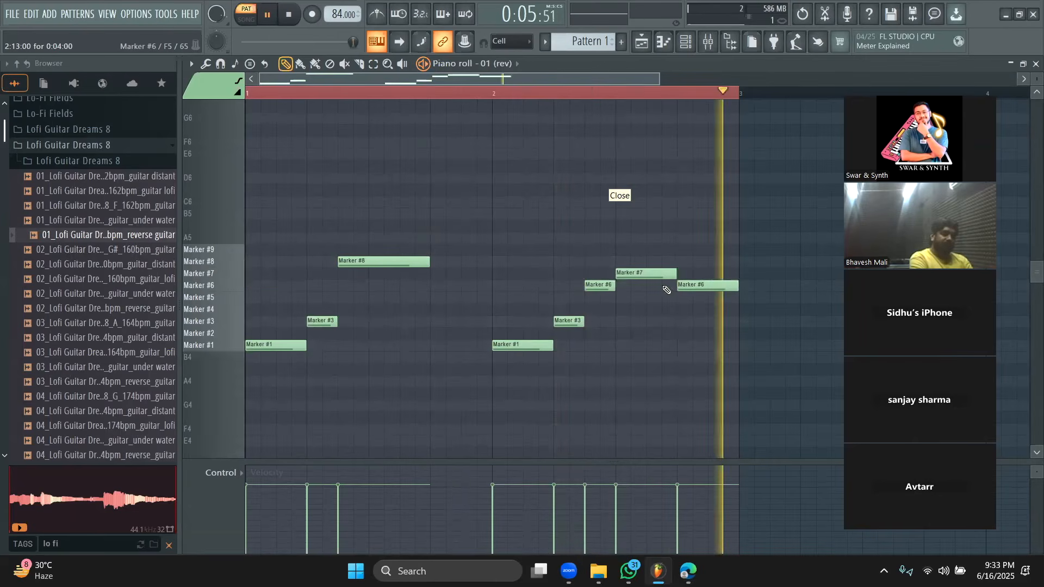
pyautogui.press('space')
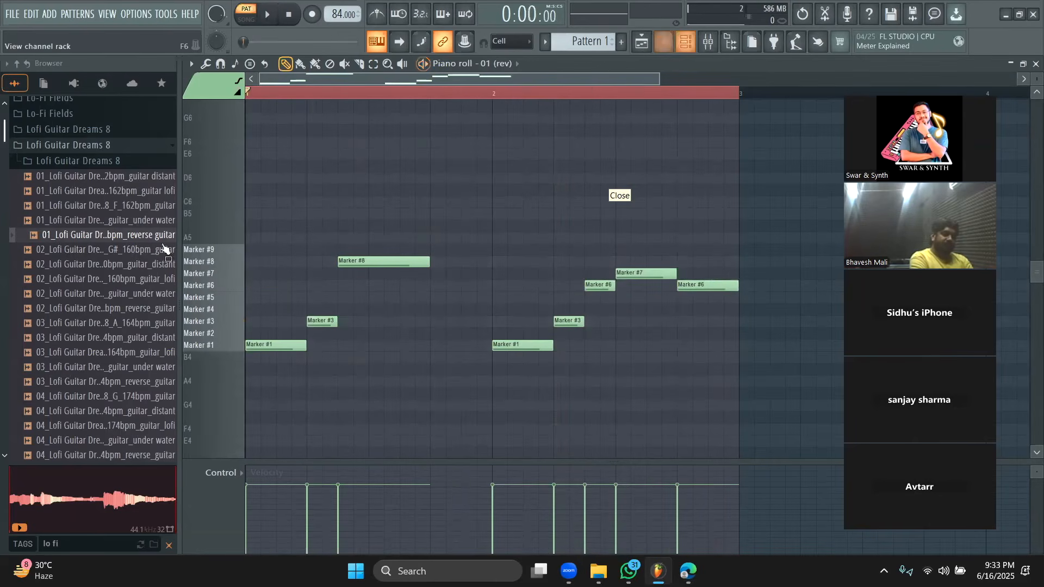
# Preview the original 01_Lofi Guitar Dreams 8_F_162bpm_reverse guitar sample and compare it with the rearranged slice pattern
pyautogui.click(133, 239)
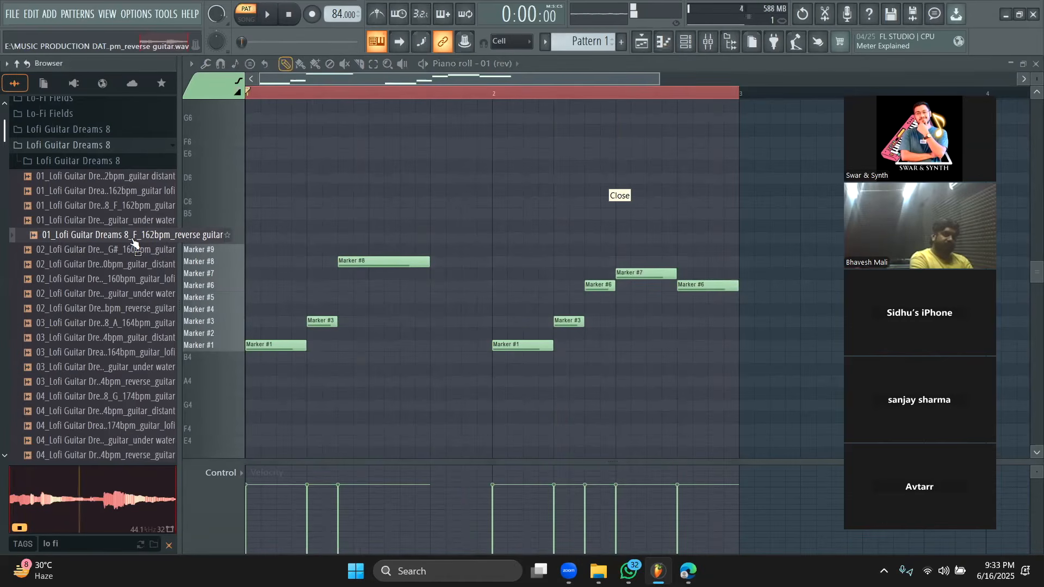
pyautogui.press('space')
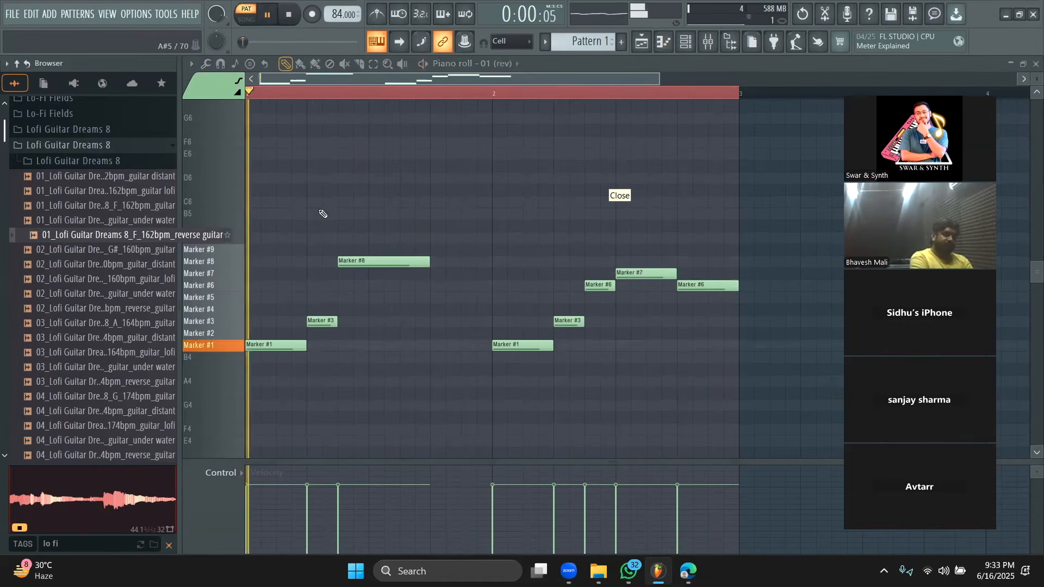
pyautogui.press('space')
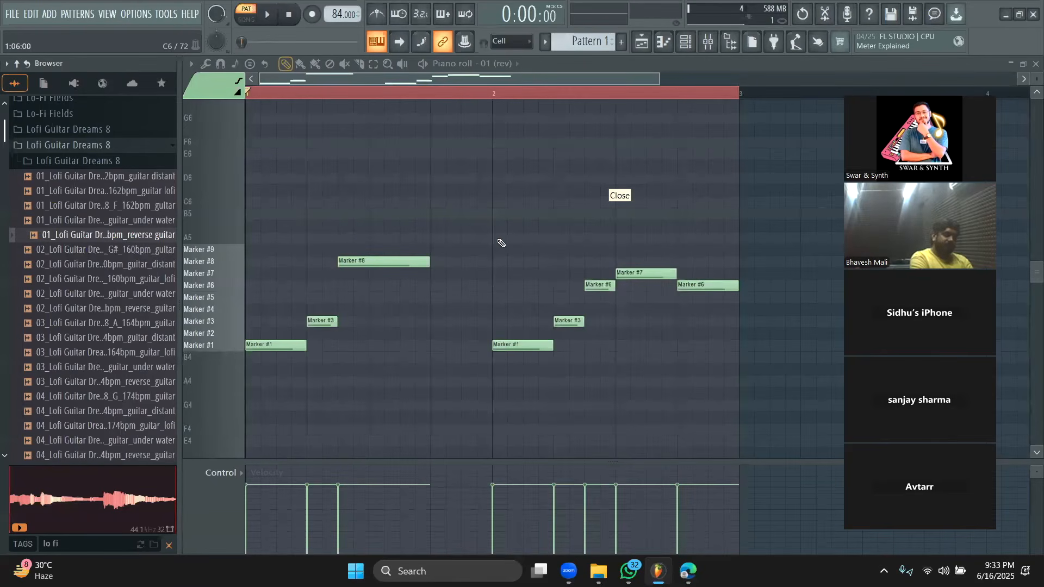
pyautogui.press('space')
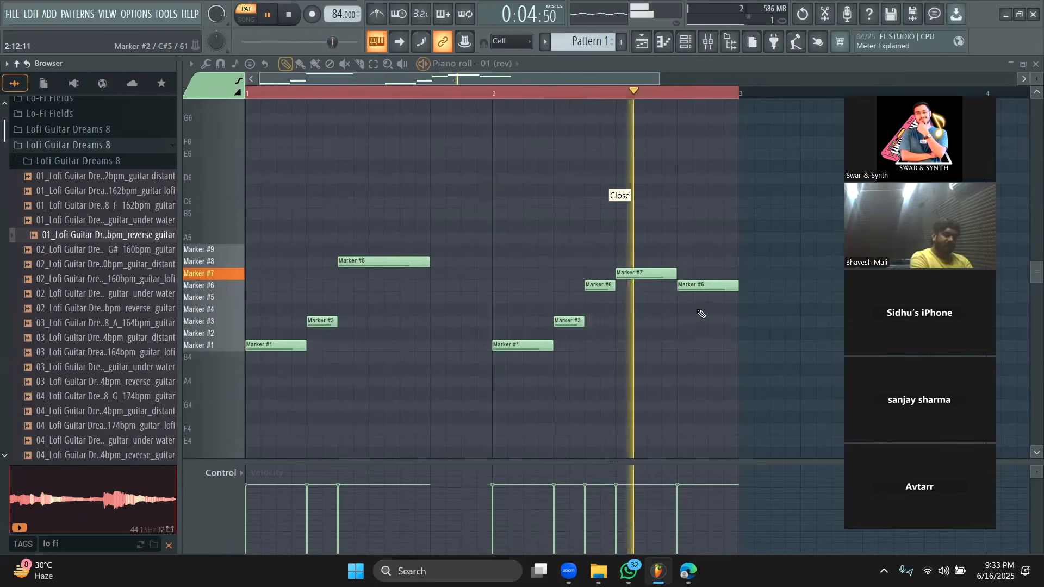
# Shorten the Marker #7 note to two steps, insert a two-step Marker #6 note after it, and play the pattern
pyautogui.moveTo(651, 280); pyautogui.dragTo(645, 280)
pyautogui.press('space')
pyautogui.click(649, 286)
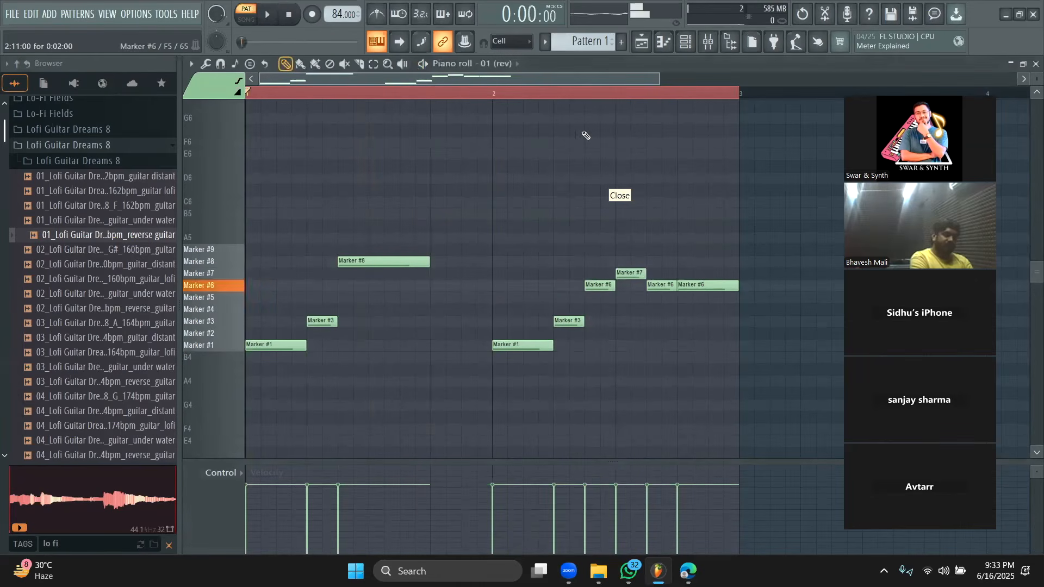
pyautogui.click(538, 93)
pyautogui.press('space')
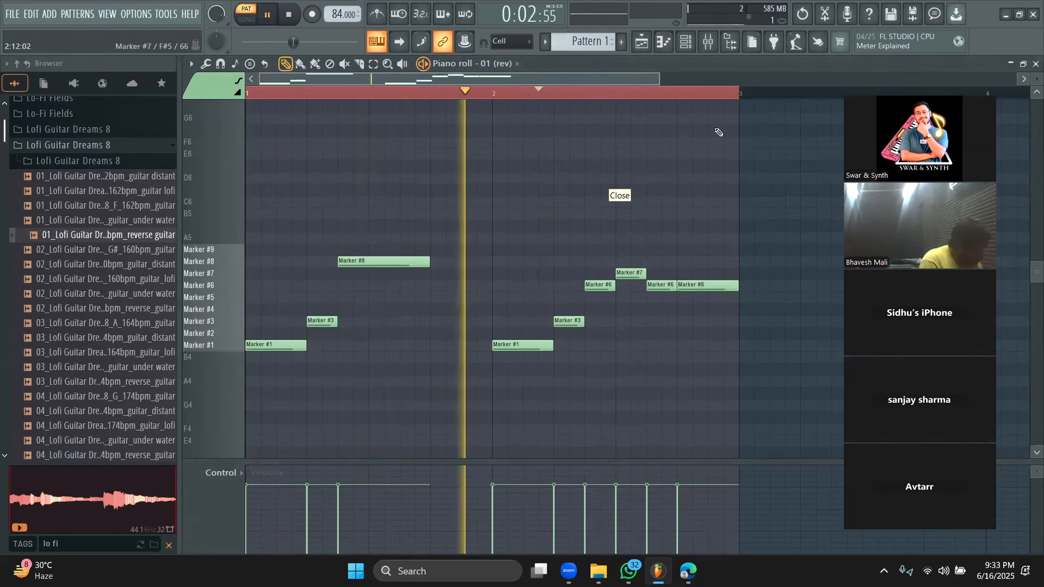
# Stop playback, open the playlist, and switch the channel rack to the Unsorted channels before closing it
pyautogui.click(642, 42)
pyautogui.press('space')
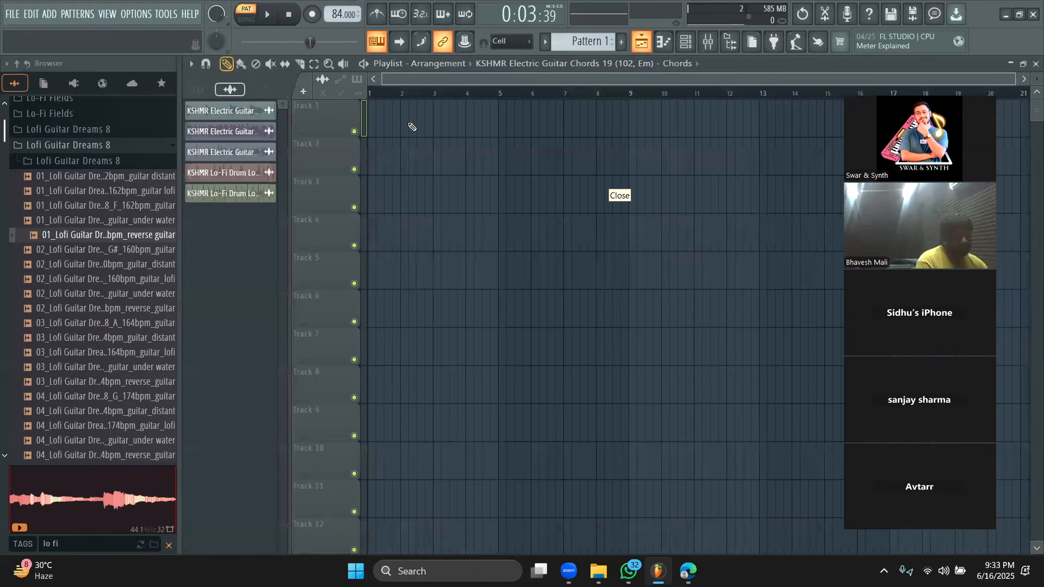
pyautogui.click(685, 48)
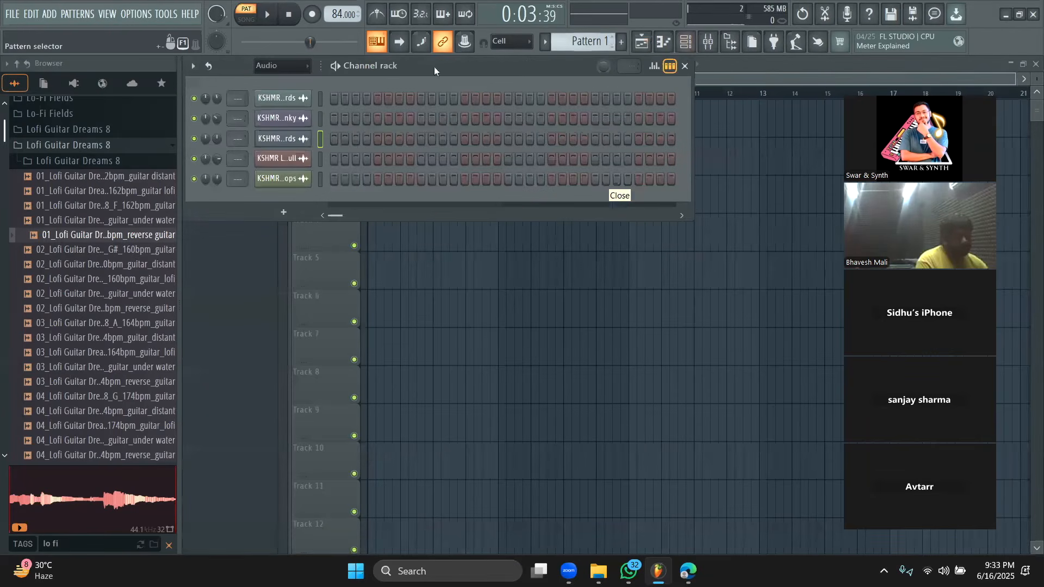
pyautogui.click(284, 105)
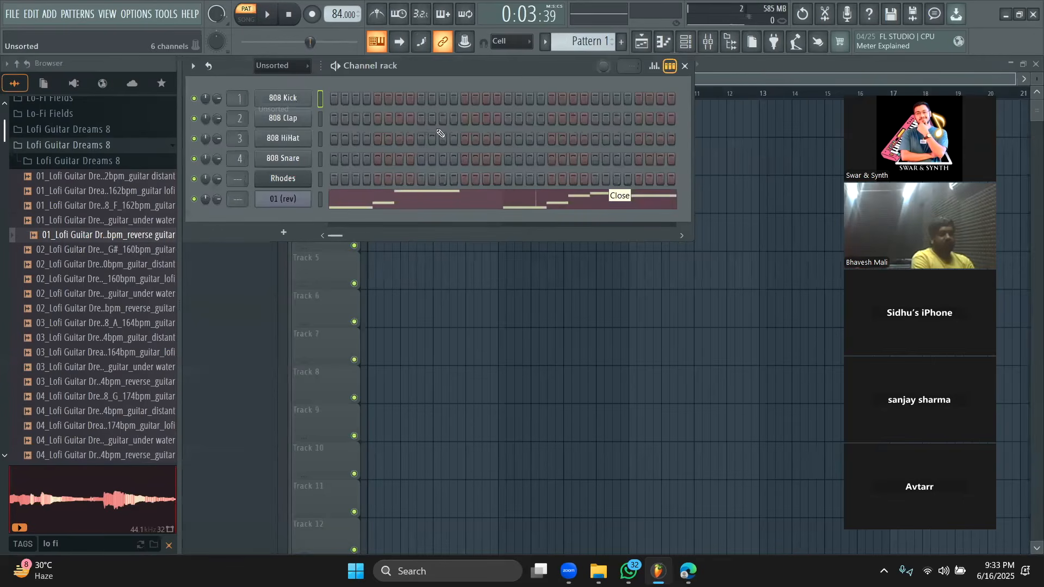
pyautogui.press('F6')
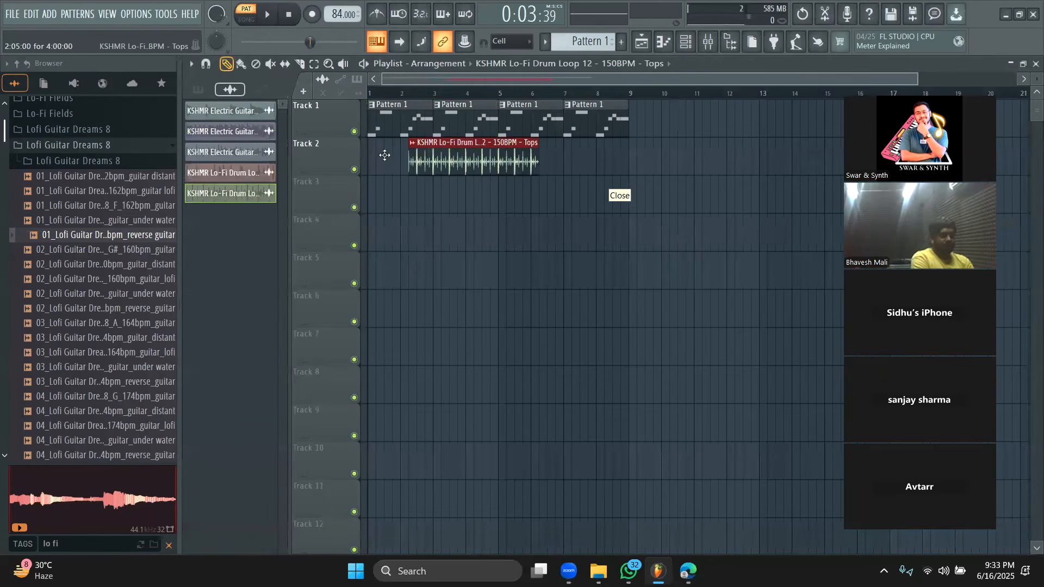
# Move the KSHMR Lo-Fi Drum Loop 12 Tops clip on Track 2 to the start of bar 1 and play the song
pyautogui.moveTo(511, 163); pyautogui.dragTo(471, 165)
pyautogui.press('space')
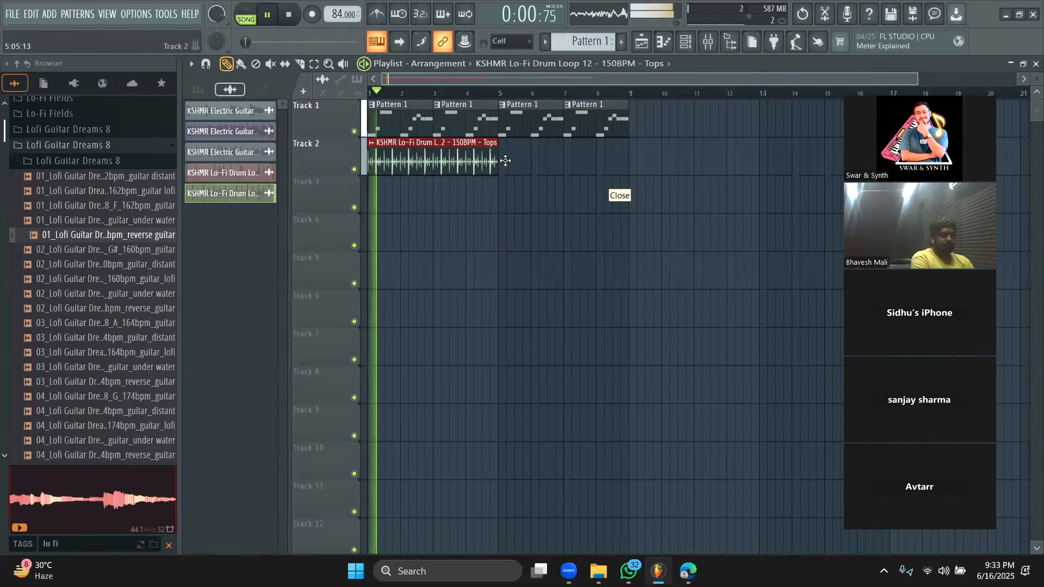
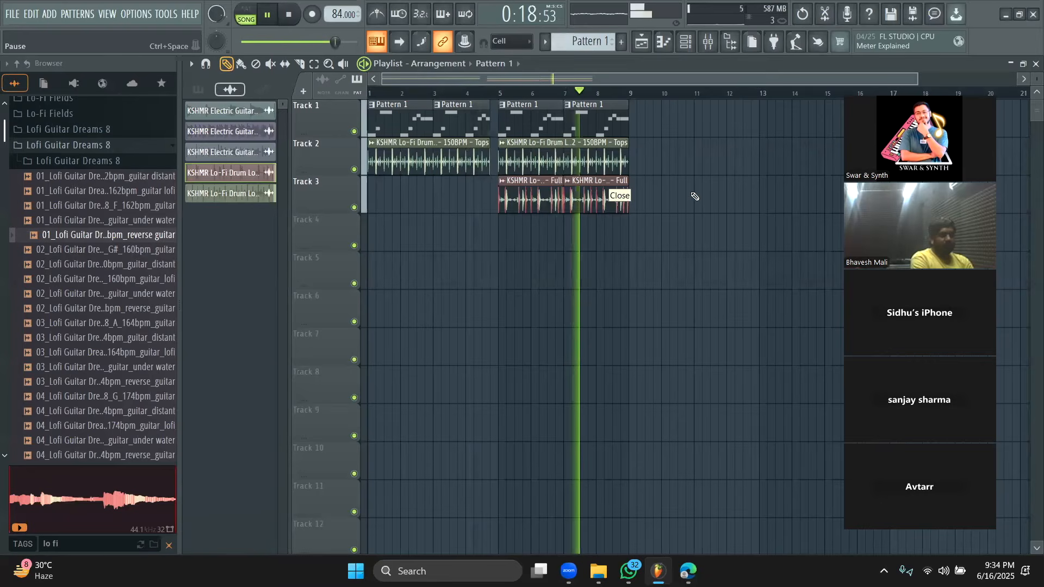
pyautogui.press('space')
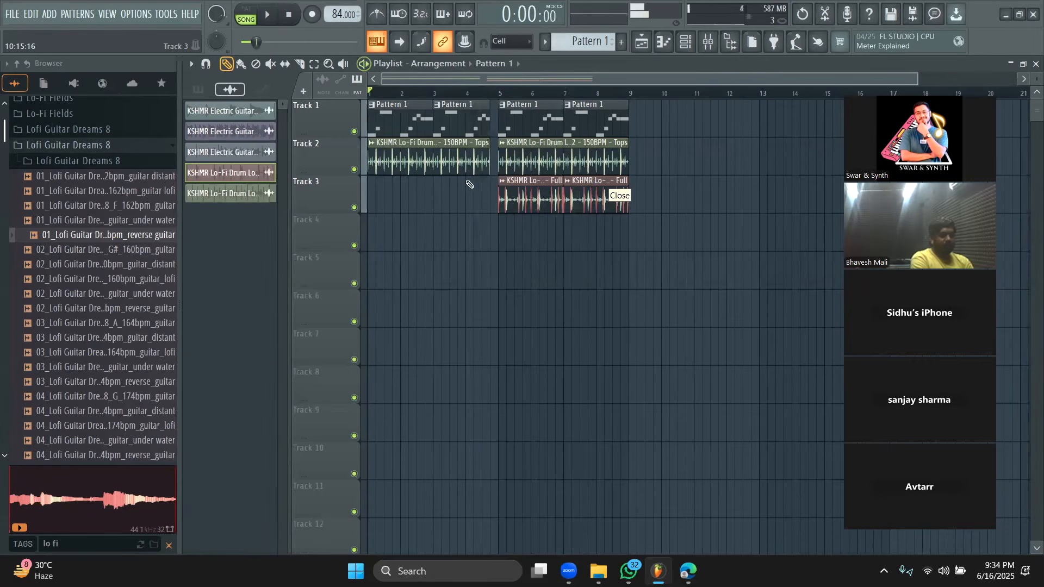
# Solo Track 1 in the playlist and listen to the Pattern 1 clips alone
pyautogui.rightClick(353, 132)
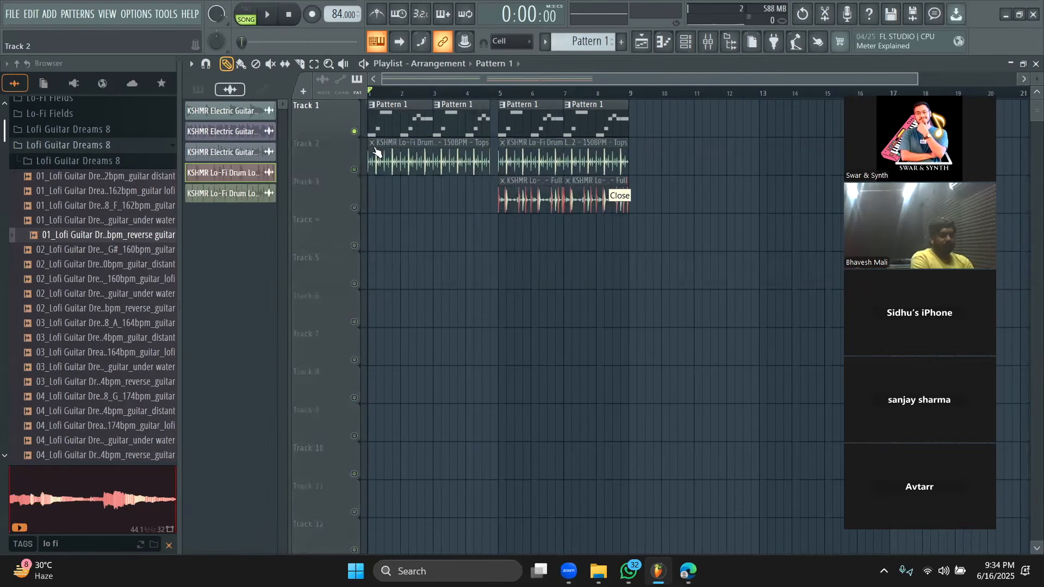
pyautogui.press('space')
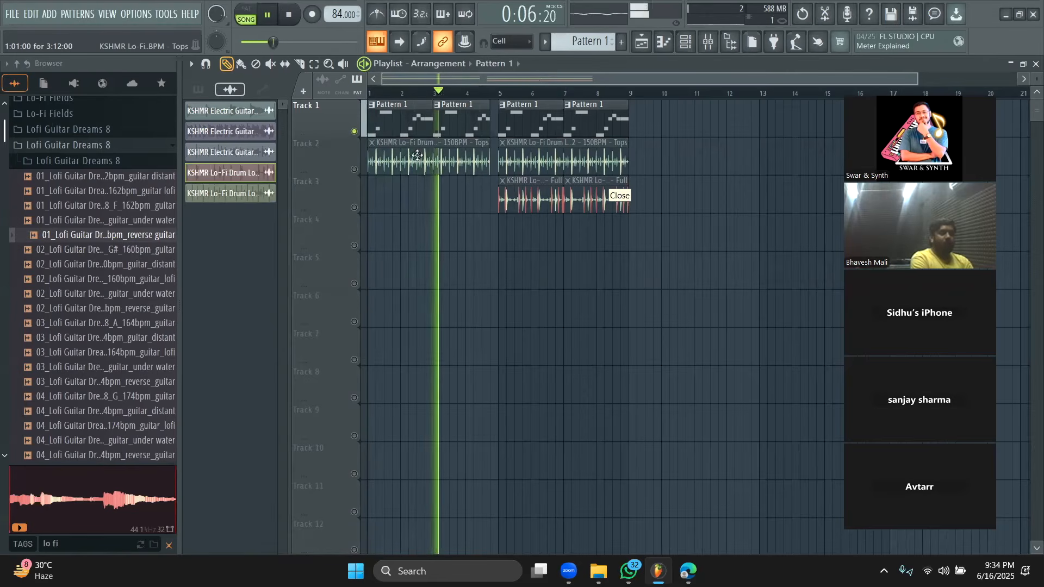
pyautogui.press('space')
# Re-enable Tracks 2 and 3 and play the arrangement from bar 5
pyautogui.click(354, 170)
pyautogui.click(355, 208)
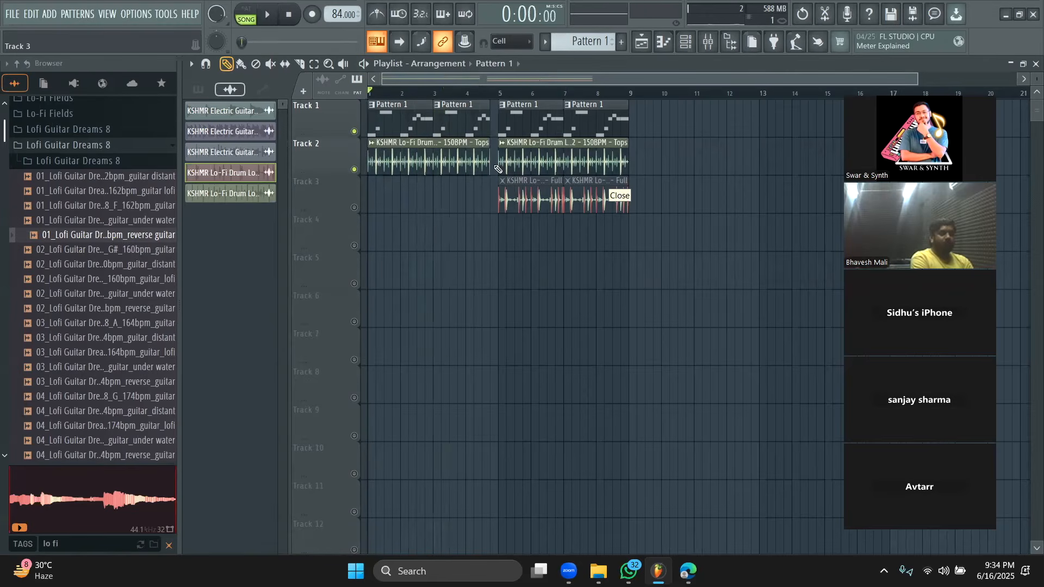
pyautogui.click(505, 95)
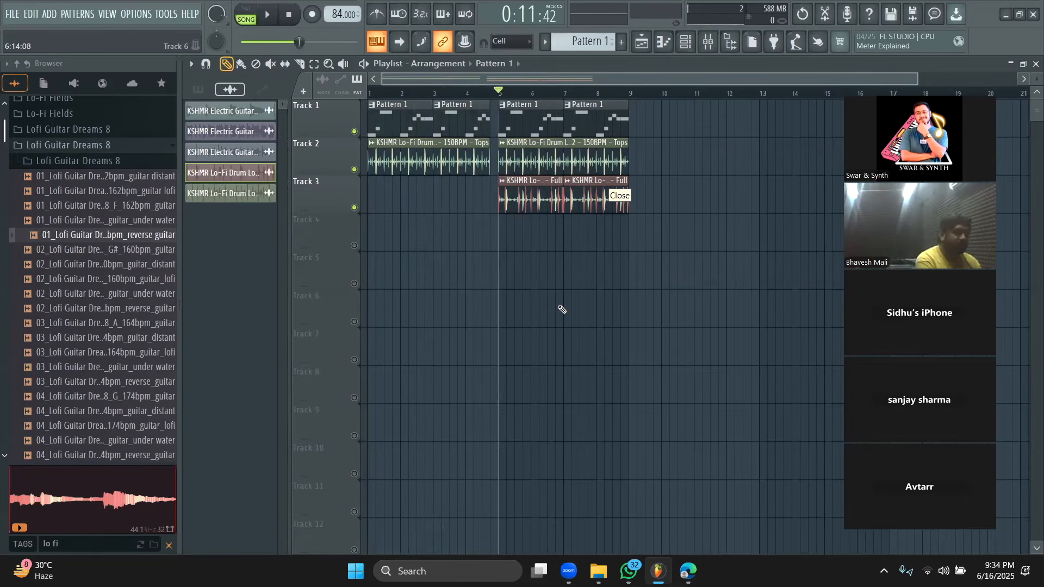
pyautogui.press('space')
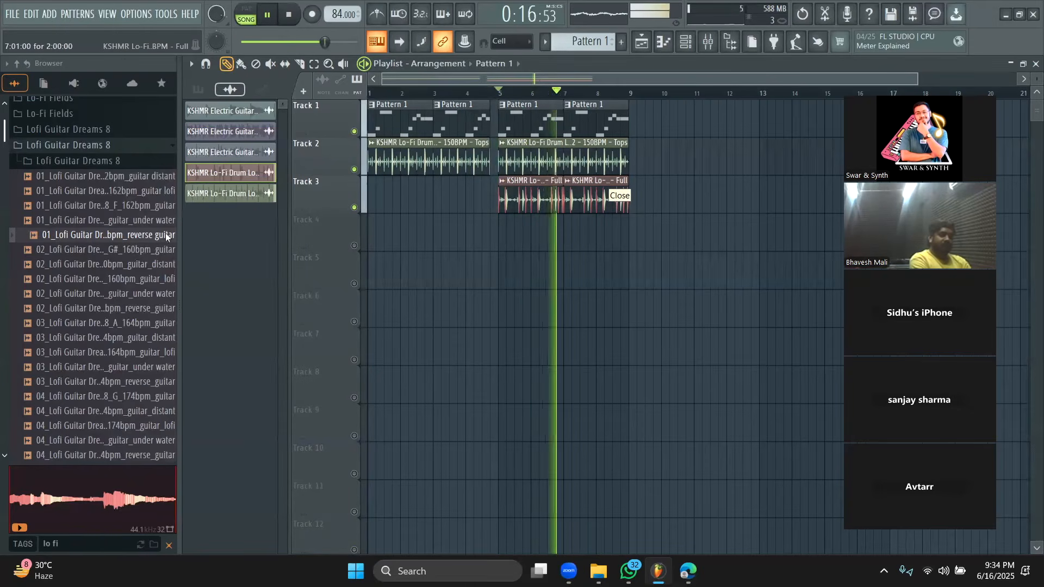
# Audition the 01_Lofi Guitar Dreams 8_F_162bpm_reverse guitar sample, replay the arrangement from bar 5, and reset the playhead to the song start
pyautogui.press('space')
pyautogui.click(144, 237)
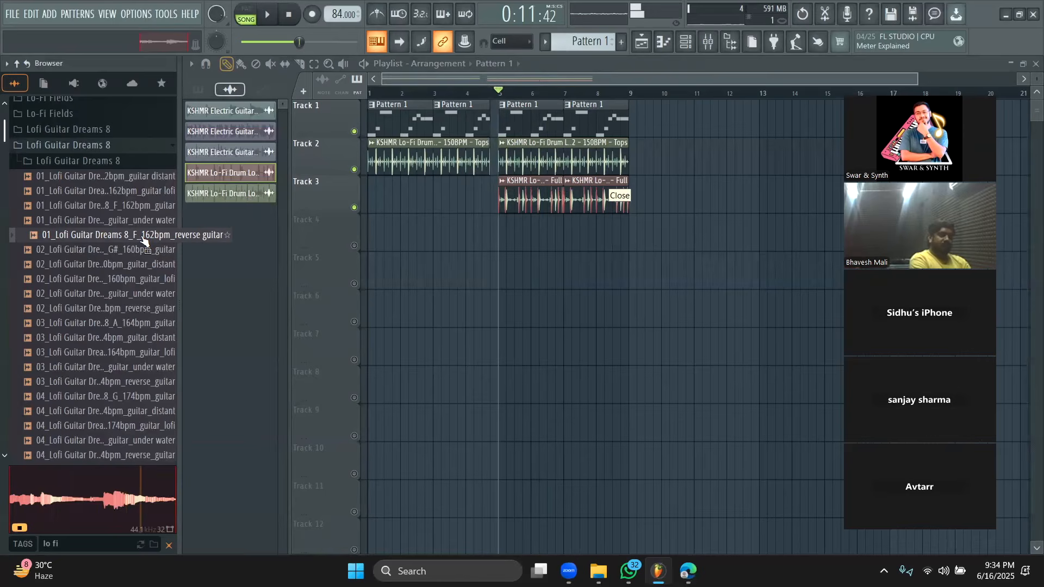
pyautogui.press('space')
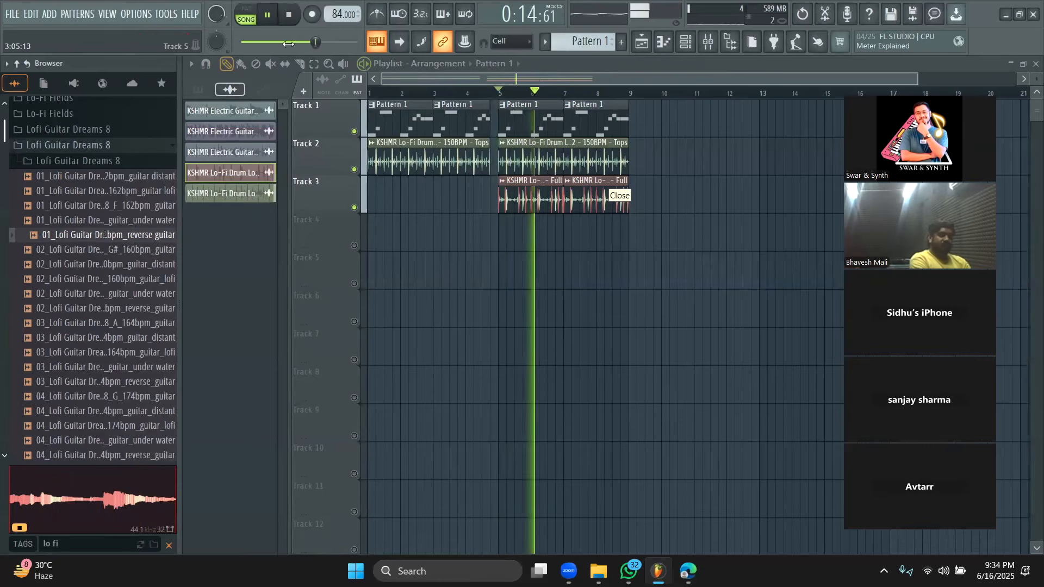
pyautogui.press('space')
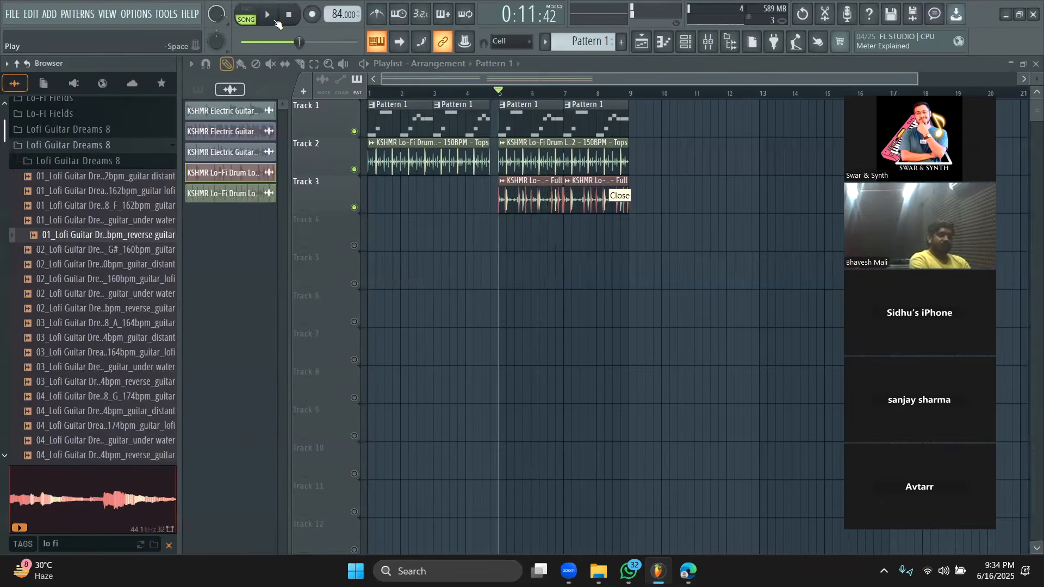
pyautogui.click(290, 19)
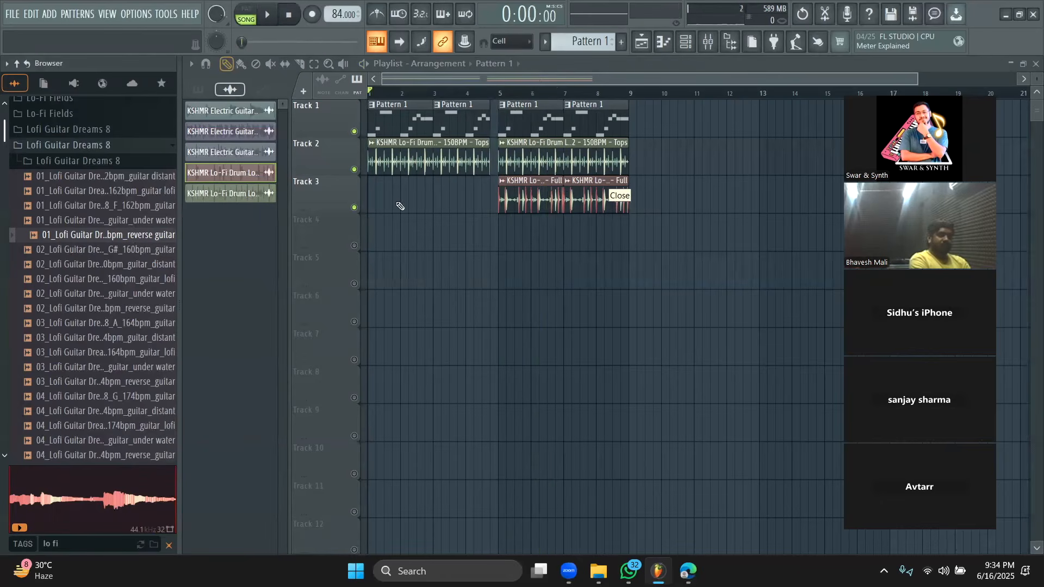
# Solo Track 1 and view its Pattern 1 slice notes in the piano roll before returning to the playlist
pyautogui.keyDown('ctrl'); pyautogui.click(354, 133); pyautogui.keyUp('ctrl')
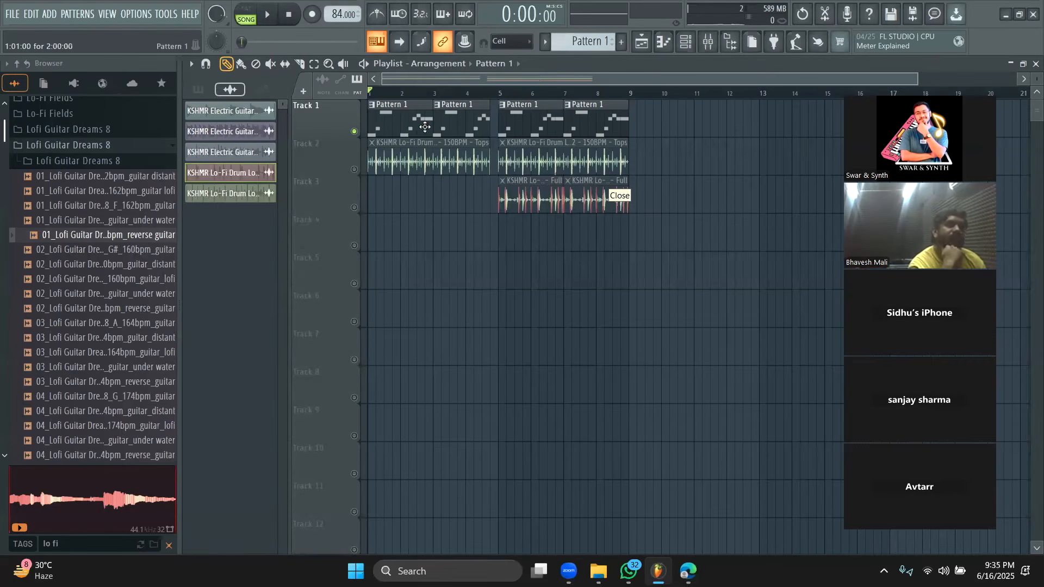
pyautogui.press('F7')
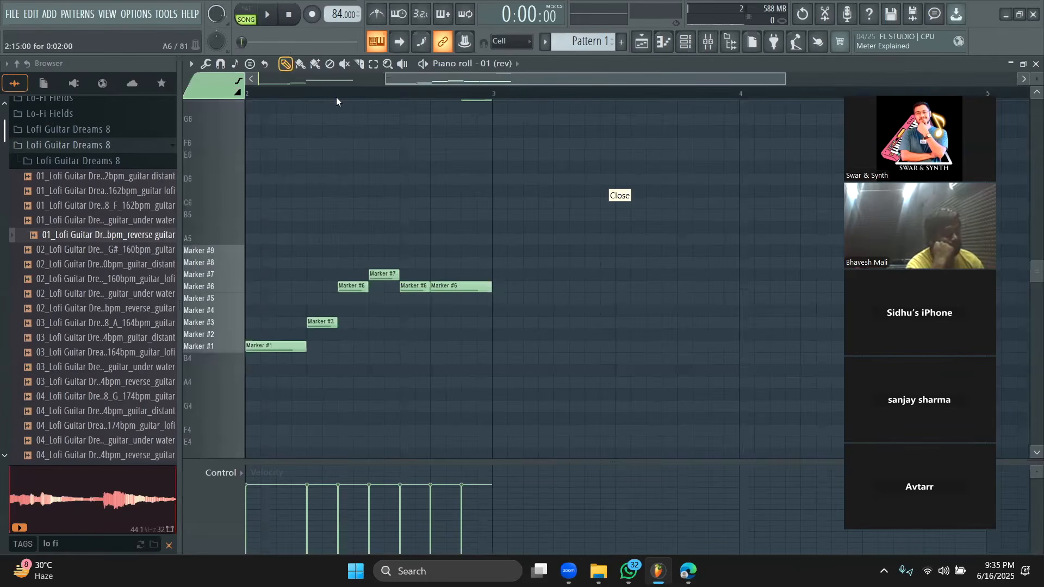
pyautogui.click(656, 39)
pyautogui.click(647, 43)
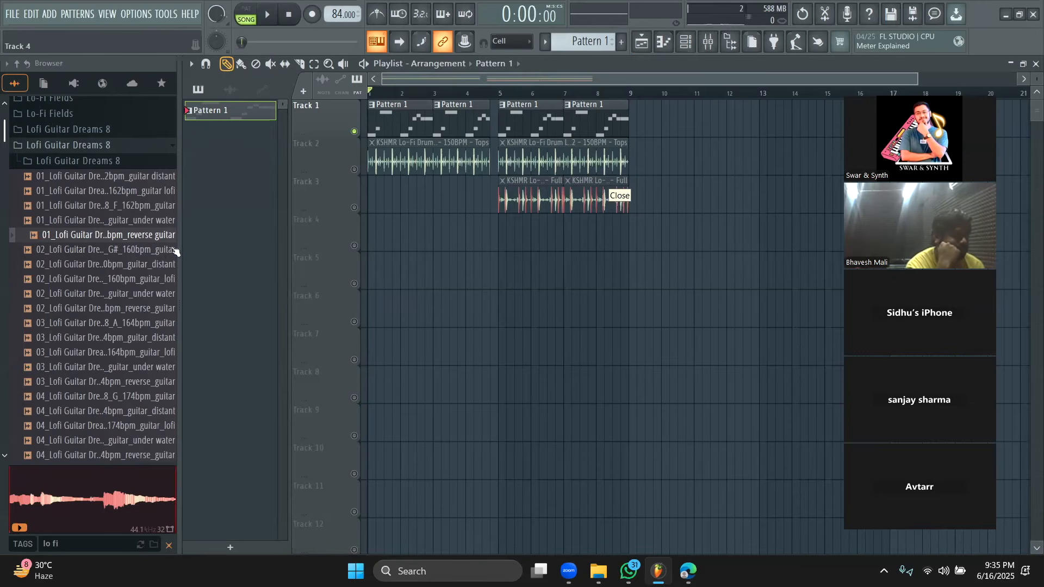
# Add the 01_Lofi Guitar Dreams 8_F_162bpm_reverse guitar sample to Track 4 at the start of bar 1
pyautogui.moveTo(202, 235); pyautogui.dragTo(665, 143)
pyautogui.click(665, 142)
pyautogui.click(825, 236)
pyautogui.click(522, 342)
pyautogui.moveTo(695, 163); pyautogui.dragTo(380, 257)
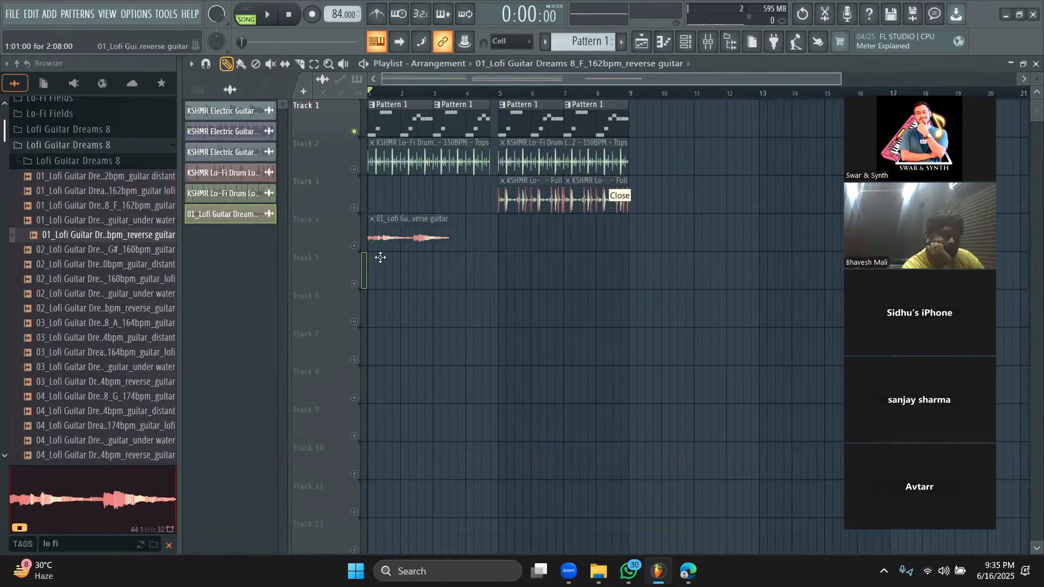
# Enable Track 4, mute Track 1, and listen to the original reverse guitar clip alone
pyautogui.click(354, 245)
pyautogui.click(354, 132)
pyautogui.press('space')
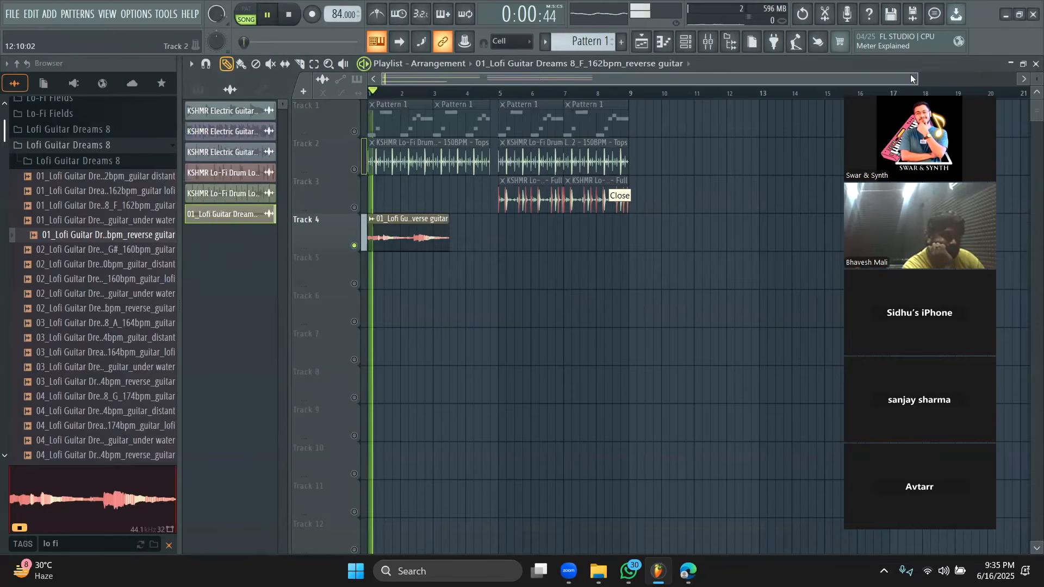
pyautogui.moveTo(911, 79); pyautogui.dragTo(780, 79)
pyautogui.press('space')
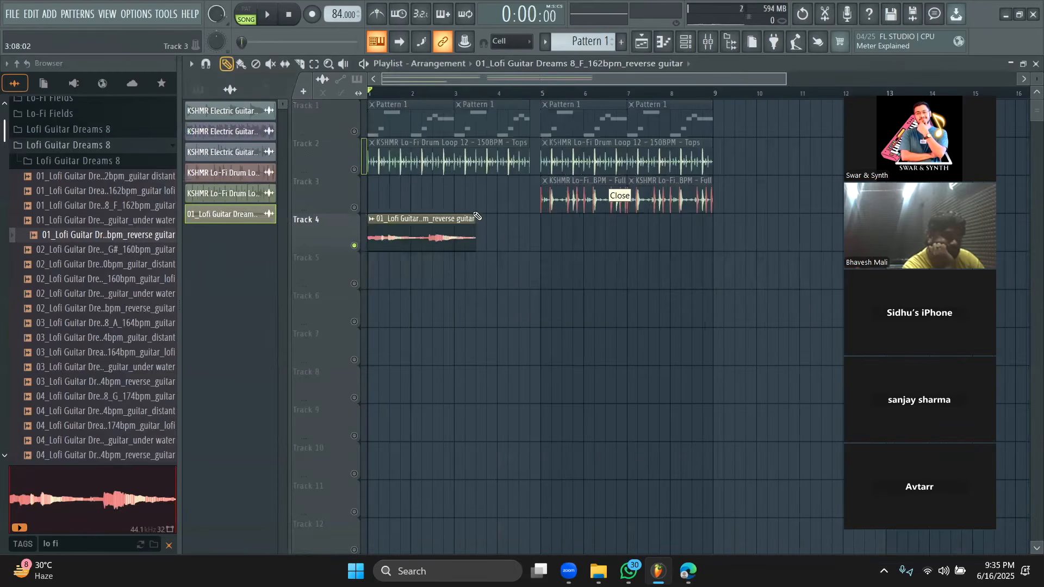
# Trim the reverse guitar clip on Track 4 to two bars and place a copy of it at bar 3
pyautogui.moveTo(472, 215); pyautogui.dragTo(455, 217)
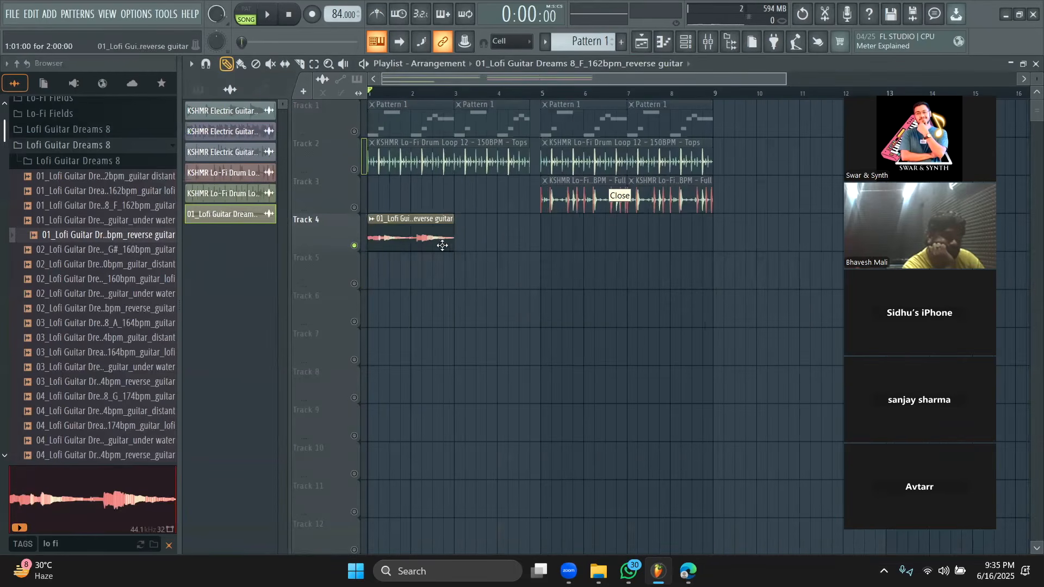
pyautogui.press('space')
pyautogui.click(462, 239)
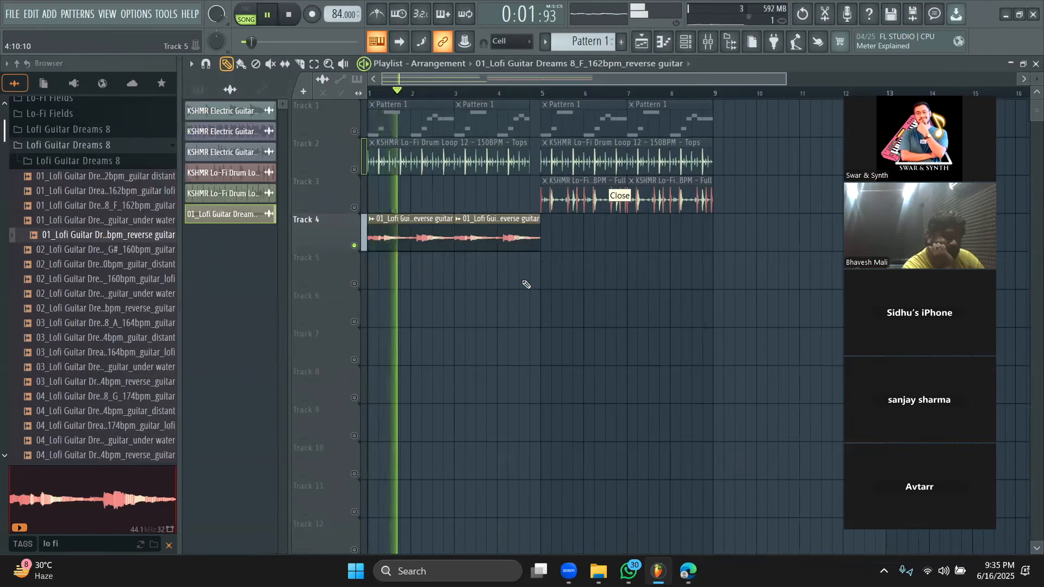
pyautogui.press('space')
# Enable Track 2 and listen to the original reverse guitar clips together with the Tops drum loop
pyautogui.click(353, 169)
pyautogui.press('space')
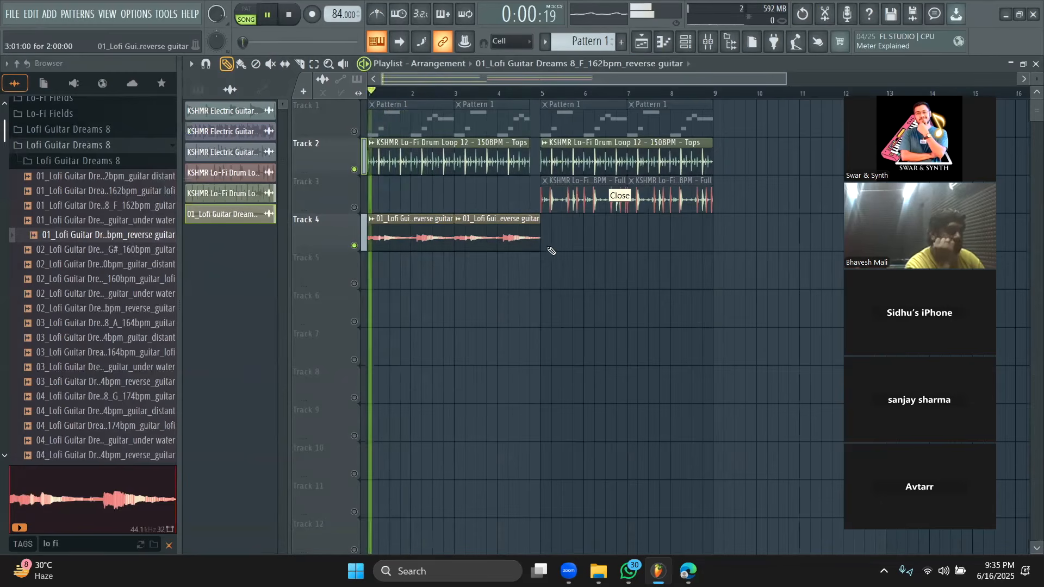
pyautogui.press('space')
# Enable Track 1, mute Track 4, and listen to the Pattern 1 clips over the Tops drum loop for comparison
pyautogui.click(354, 131)
pyautogui.click(354, 245)
pyautogui.press('space')
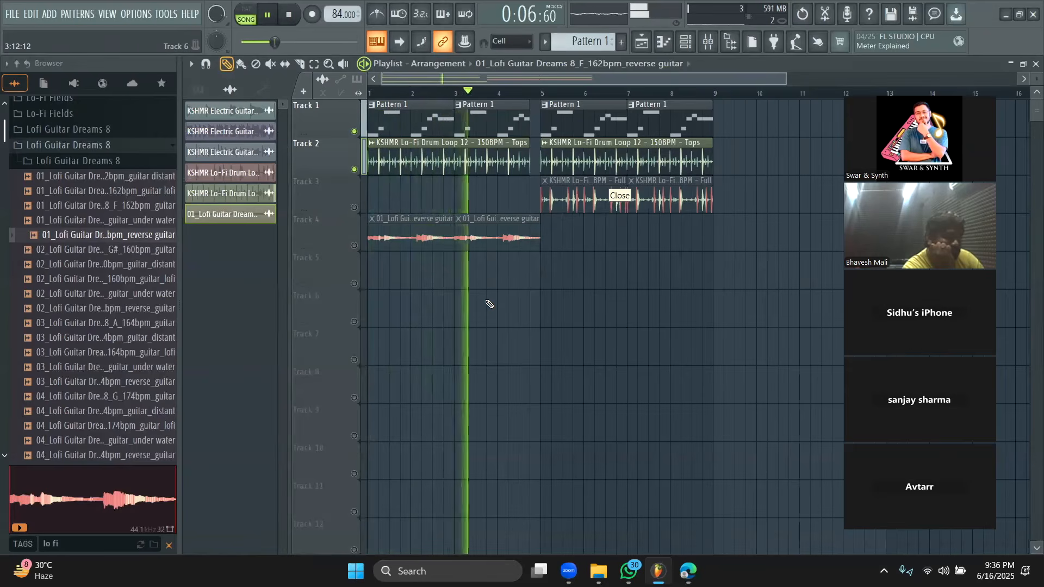
pyautogui.press('space')
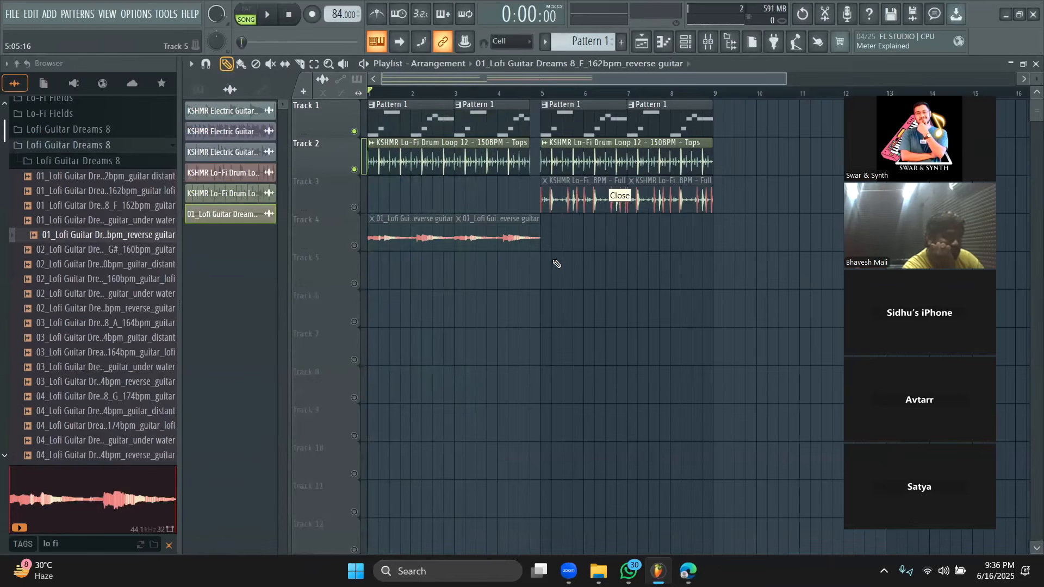
# Delete both reverse guitar clips from Track 4 and open the same browser sample in a new Slicex channel
pyautogui.rightClick(511, 239)
pyautogui.rightClick(424, 237)
pyautogui.rightClick(142, 239)
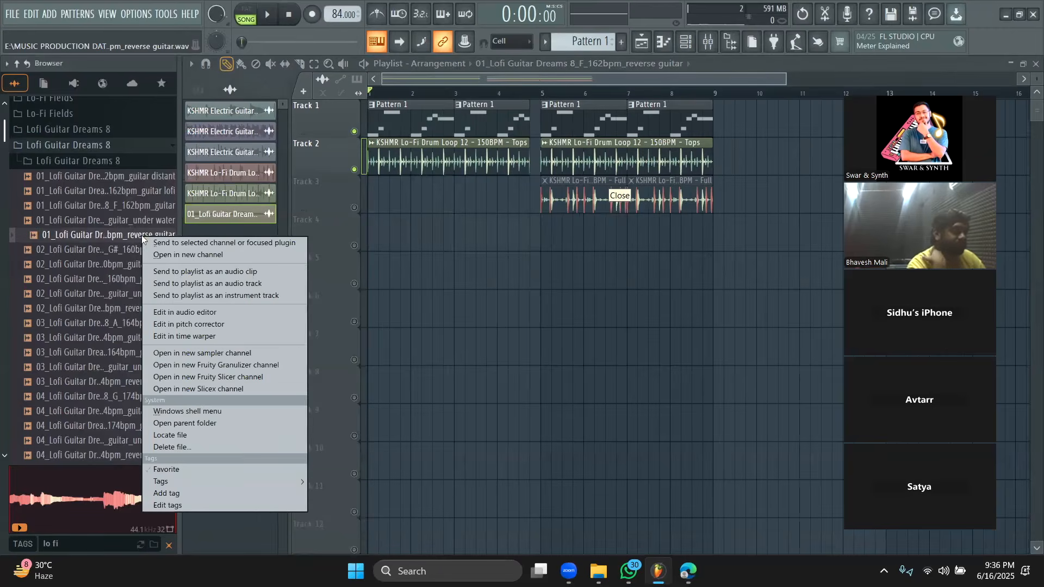
pyautogui.click(225, 388)
pyautogui.moveTo(508, 199); pyautogui.dragTo(511, 41)
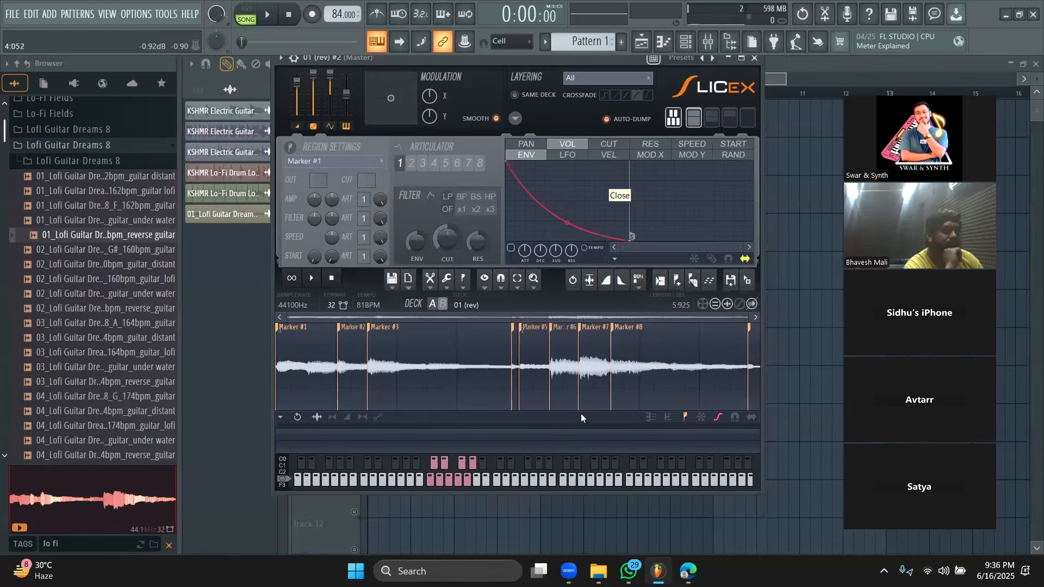
# Audition the reverse guitar slices one by one on the Slicex keyboard
pyautogui.click(431, 480)
pyautogui.click(434, 465)
pyautogui.click(435, 466)
pyautogui.click(443, 480)
pyautogui.click(452, 479)
pyautogui.click(460, 480)
pyautogui.click(471, 466)
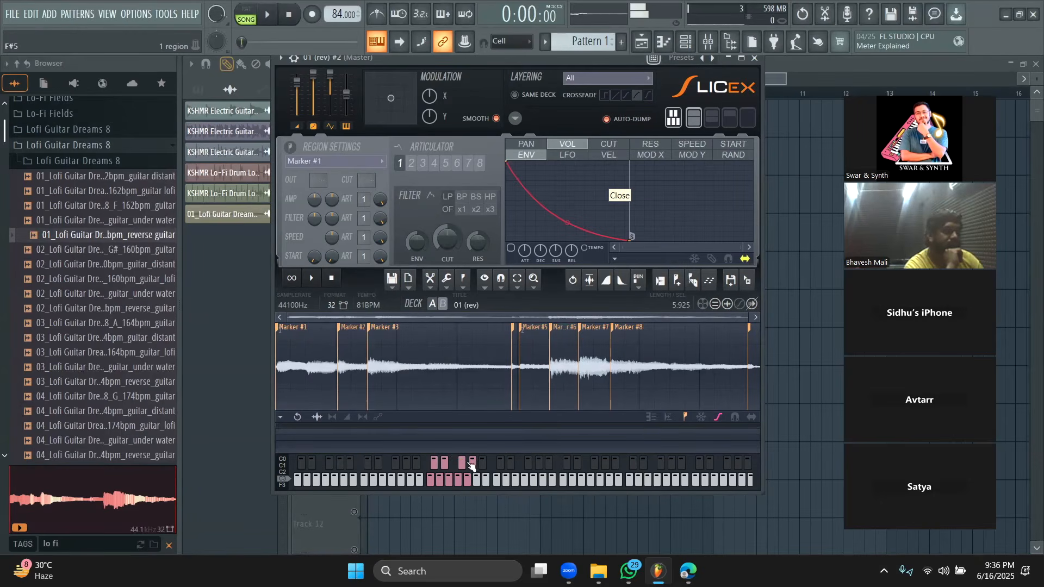
pyautogui.click(469, 481)
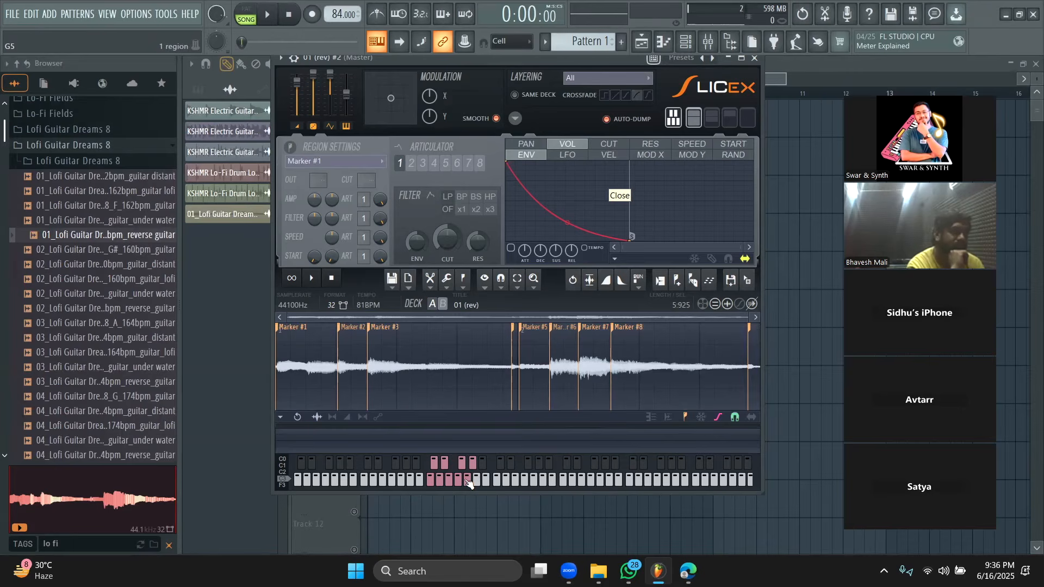
pyautogui.press('z')
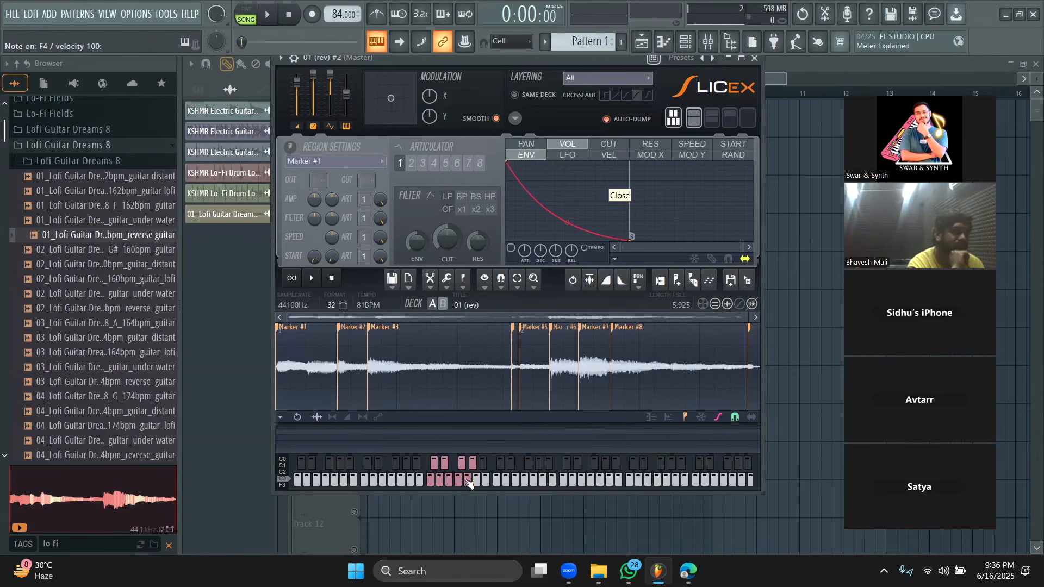
# Restore the full Slicex display with the articulator and wave editor, and reposition the window so the whole editor fits
pyautogui.press('Return')
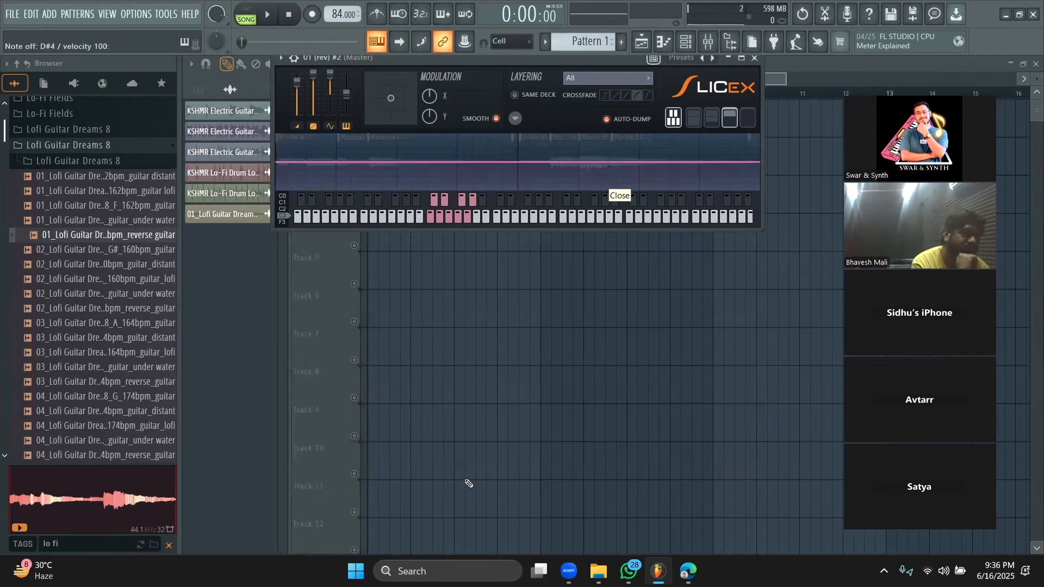
pyautogui.moveTo(589, 57); pyautogui.dragTo(642, 164)
pyautogui.click(743, 195)
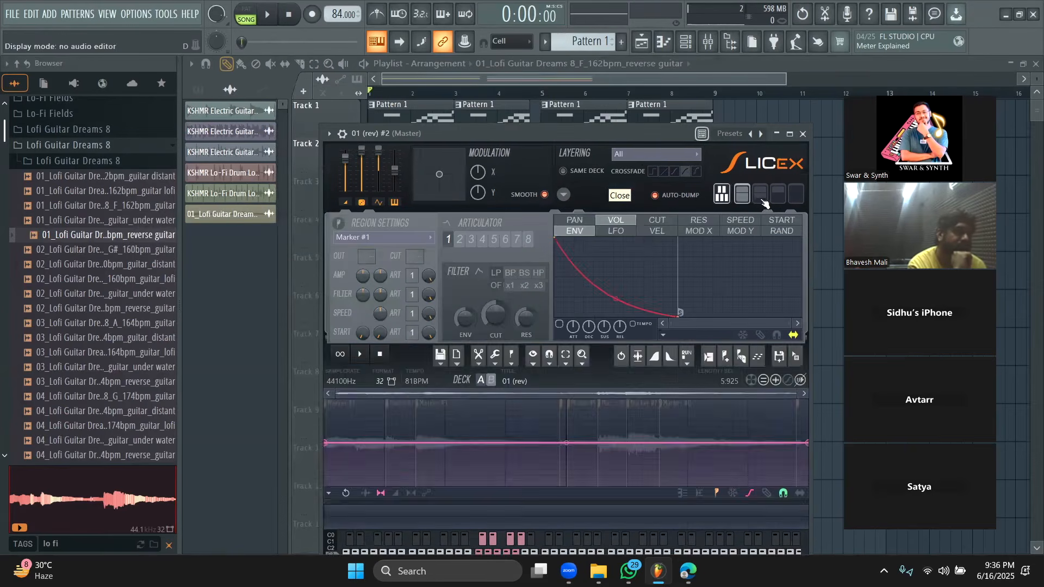
pyautogui.moveTo(693, 135); pyautogui.dragTo(670, 85)
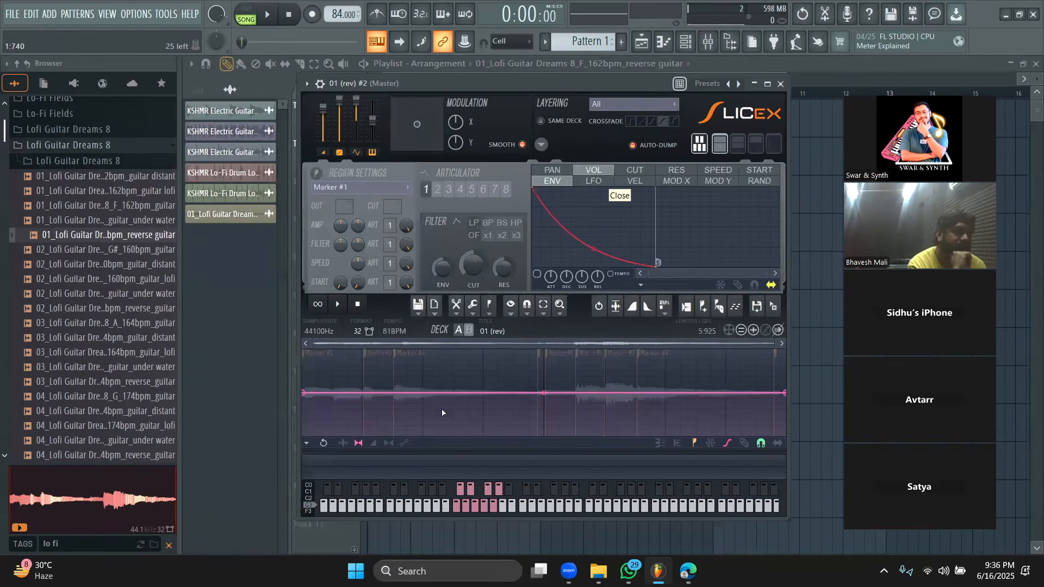
pyautogui.press('Tab')
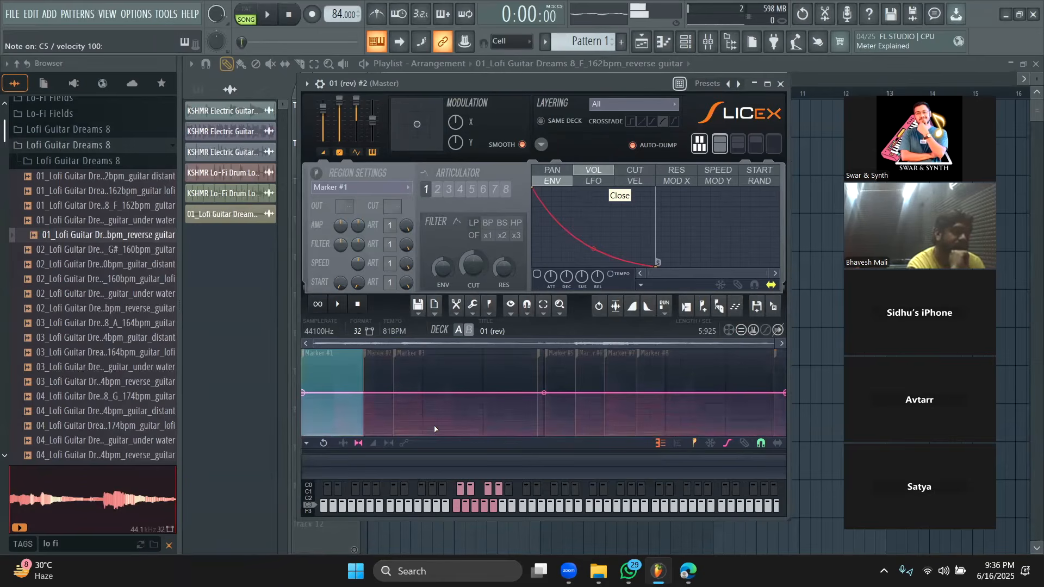
# Improvise riffs by playing the Slicex slices from C5 upward in several orders, dismissing the new marker name entry
pyautogui.click(434, 429)
pyautogui.press('z')
pyautogui.press('x')
pyautogui.press('c')
pyautogui.press('x')
pyautogui.press('z')
pyautogui.hotkey('alt', 'm')
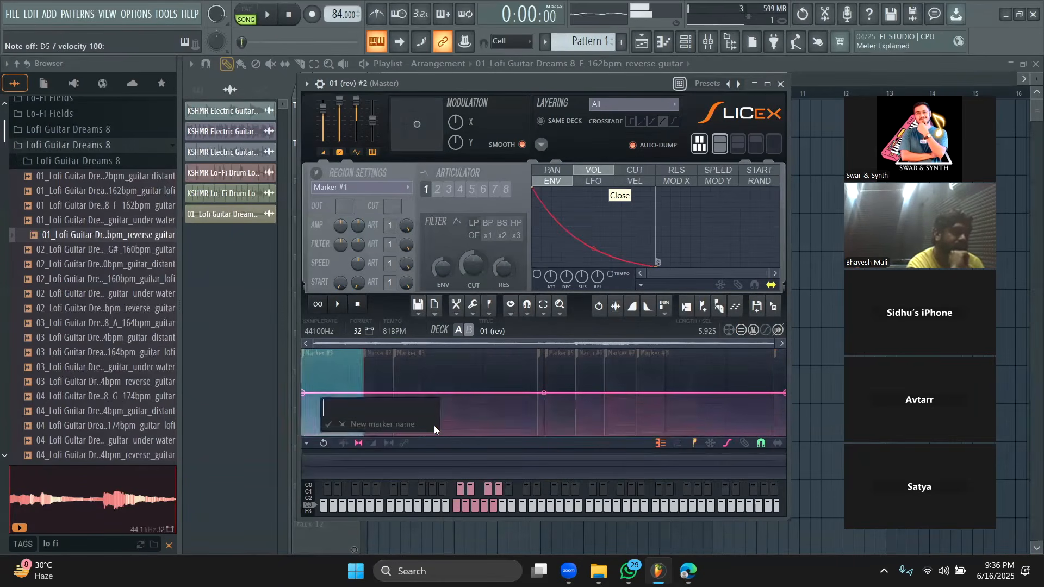
pyautogui.click(342, 425)
pyautogui.press('x')
pyautogui.press('c')
pyautogui.press('x')
pyautogui.press('z')
pyautogui.press('x')
pyautogui.press('c')
pyautogui.press('x')
pyautogui.press('z')
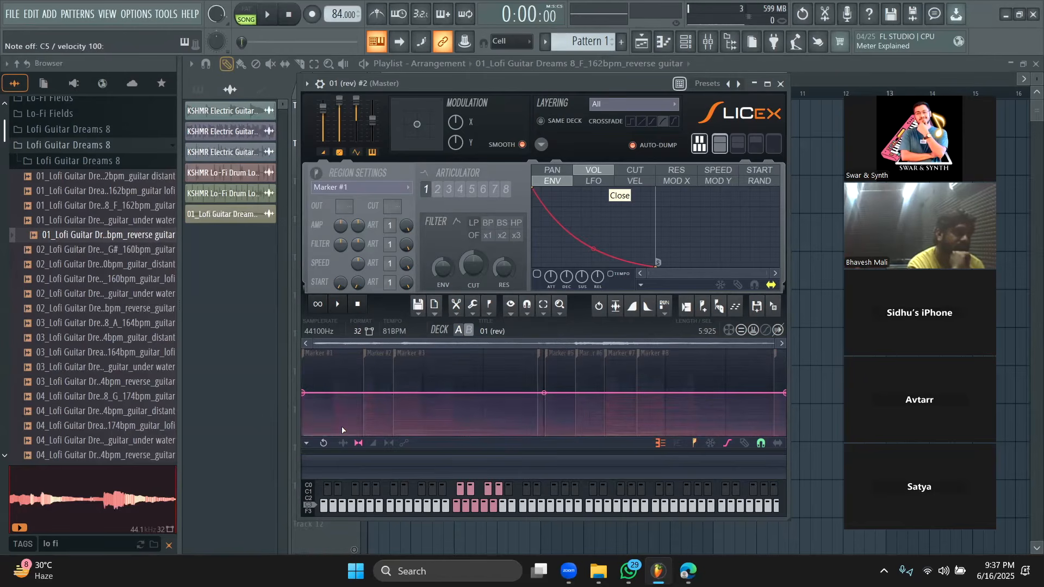
pyautogui.press('x')
pyautogui.press('c')
pyautogui.press('x')
pyautogui.press('z')
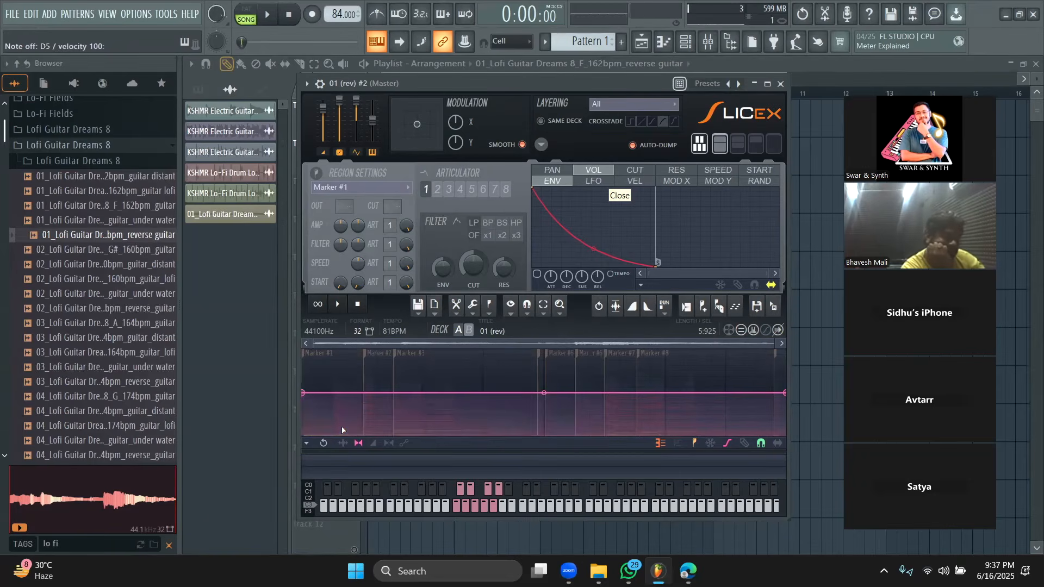
pyautogui.press('x')
pyautogui.press('c')
pyautogui.press('x')
pyautogui.press('z')
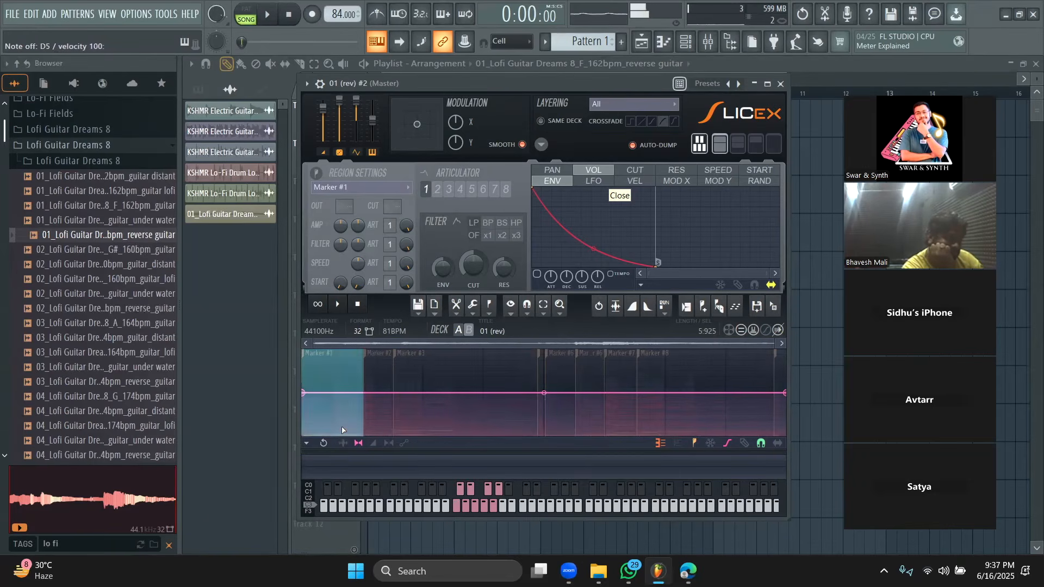
pyautogui.press('x')
pyautogui.press('z')
pyautogui.press('x')
pyautogui.press('c')
pyautogui.press('c')
pyautogui.press('x')
pyautogui.press('z')
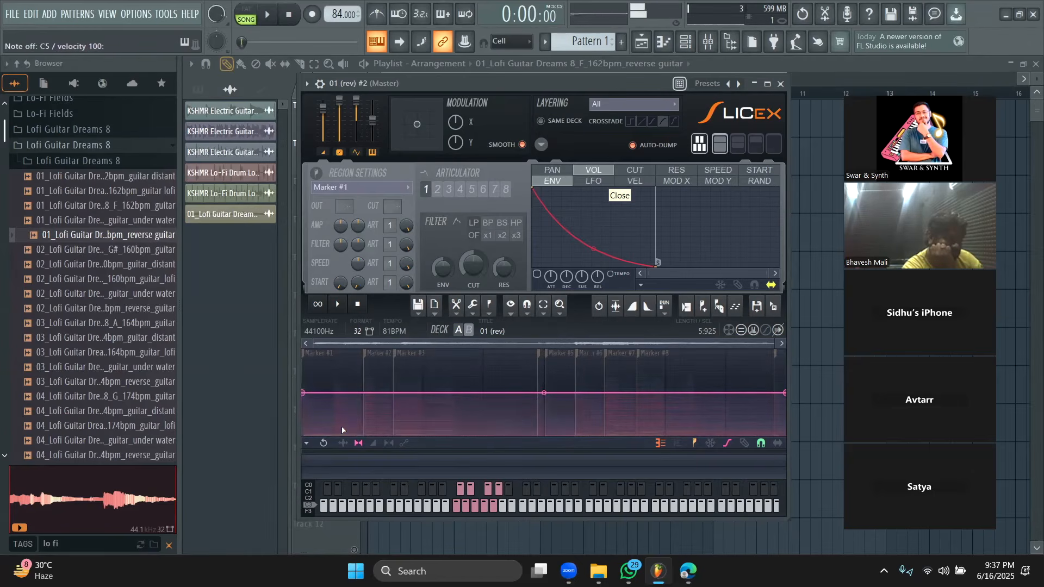
# Move the Slicex window aside and delete the 01 (rev) #2 channel in the channel rack
pyautogui.moveTo(450, 83); pyautogui.dragTo(534, 82)
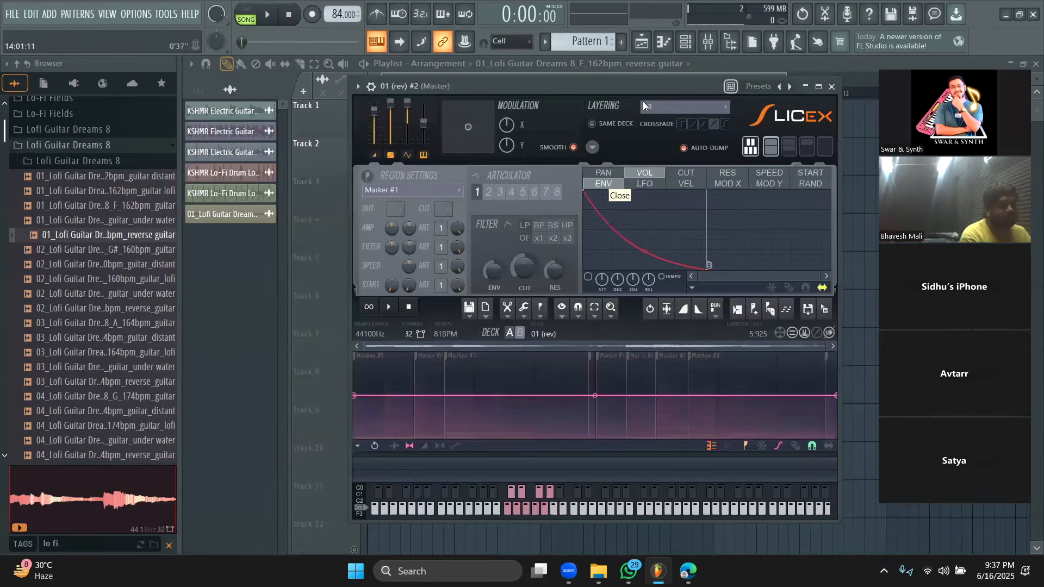
pyautogui.moveTo(610, 88); pyautogui.dragTo(768, 113)
pyautogui.click(686, 41)
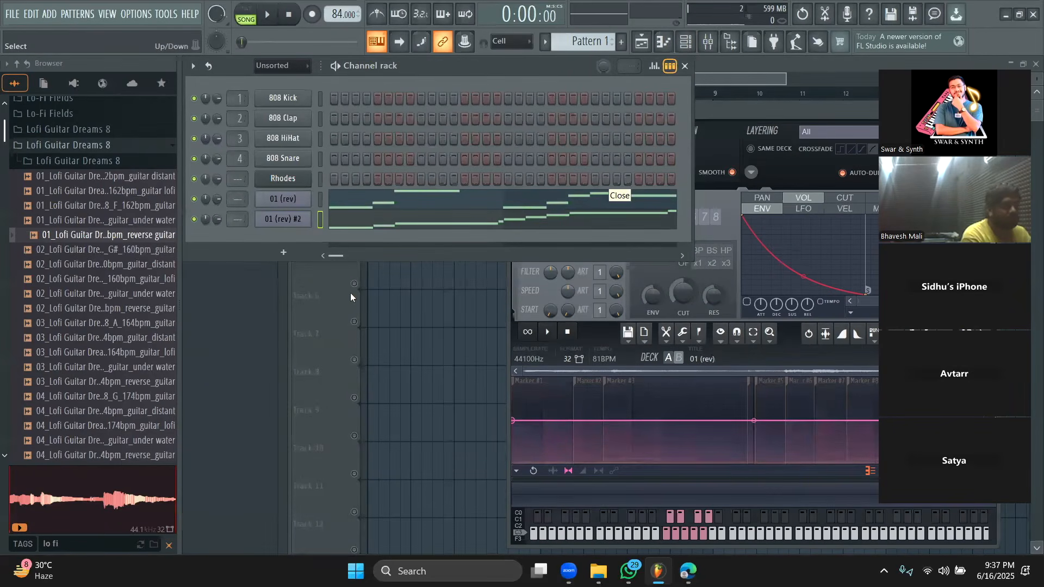
pyautogui.rightClick(319, 218)
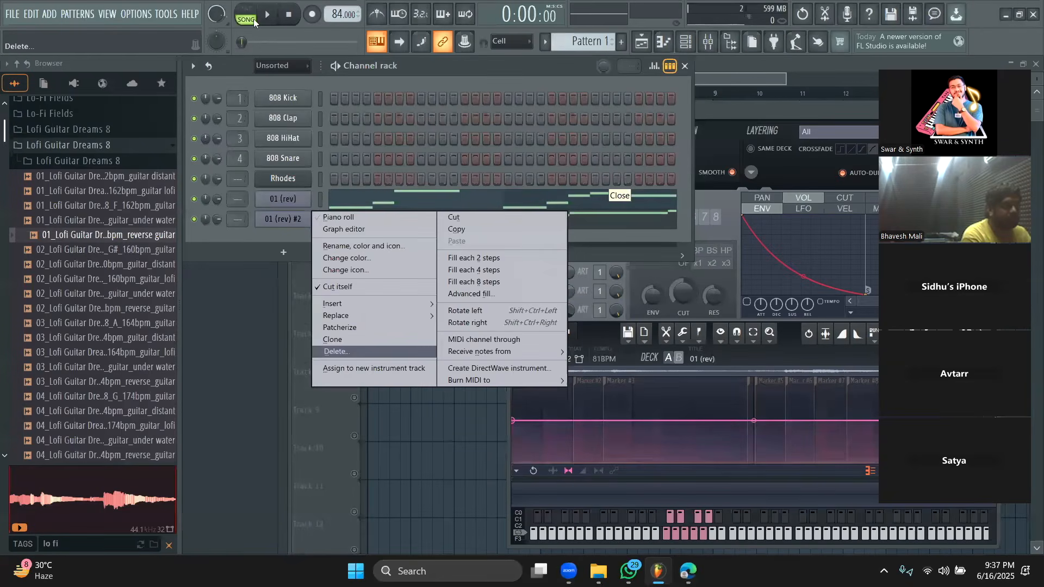
# Switch to pattern playback, open the 01 (rev) notes in the piano roll, and listen to the pattern's opening
pyautogui.press('l')
pyautogui.press('space')
pyautogui.click(399, 209)
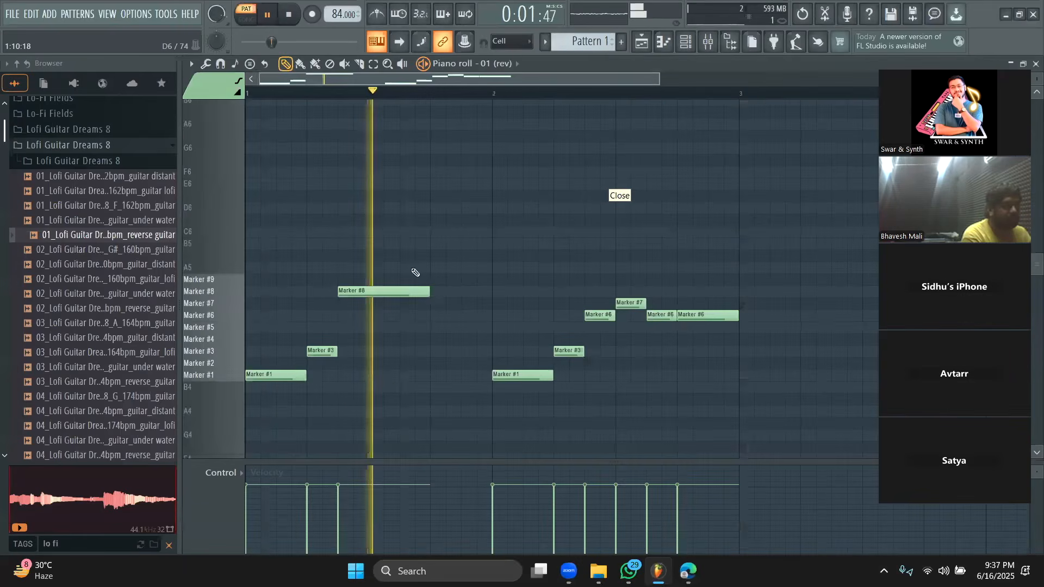
pyautogui.press('space')
# Halve the first Marker #1 note, add short Marker #6 and Marker #5 notes before the first Marker #3 note, and play the pattern
pyautogui.moveTo(304, 375); pyautogui.dragTo(275, 376)
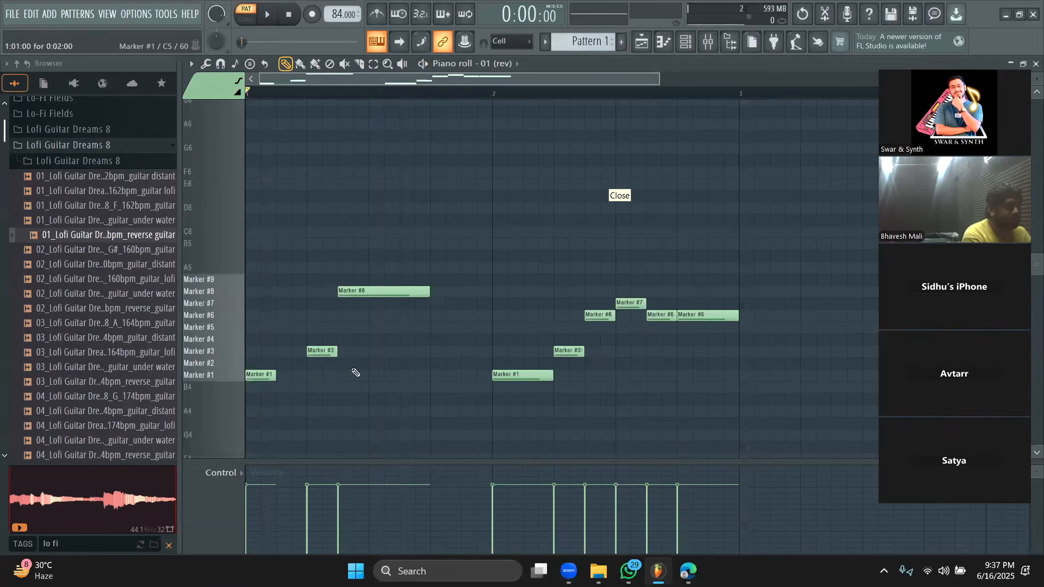
pyautogui.click(291, 328)
pyautogui.click(315, 328)
pyautogui.moveTo(291, 327)
pyautogui.mouseDown()
pyautogui.moveTo(288, 313)
pyautogui.moveTo(306, 327)
pyautogui.mouseUp()
pyautogui.press('space')
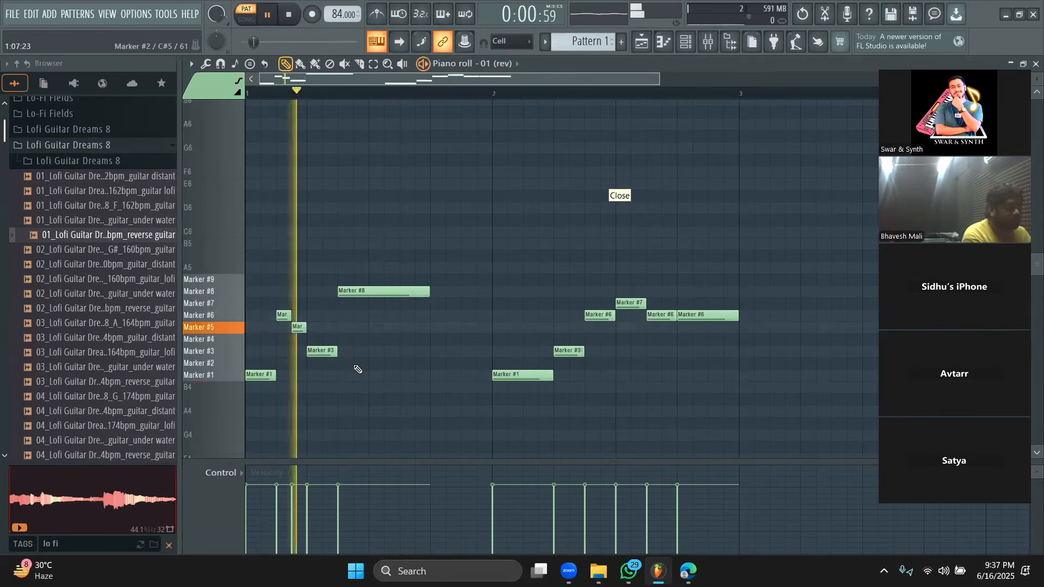
# Halve the first Marker #1 note, add a short Marker #3 note directly after it, and play the pattern
pyautogui.press('space')
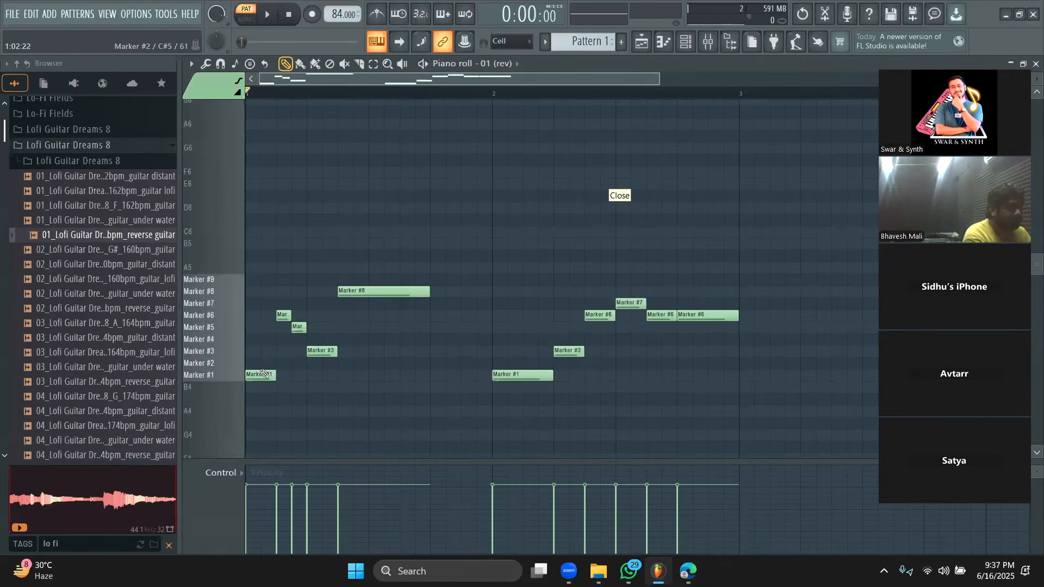
pyautogui.click(263, 294)
pyautogui.press('space')
pyautogui.press('space')
pyautogui.moveTo(267, 292); pyautogui.dragTo(266, 351)
pyautogui.press('space')
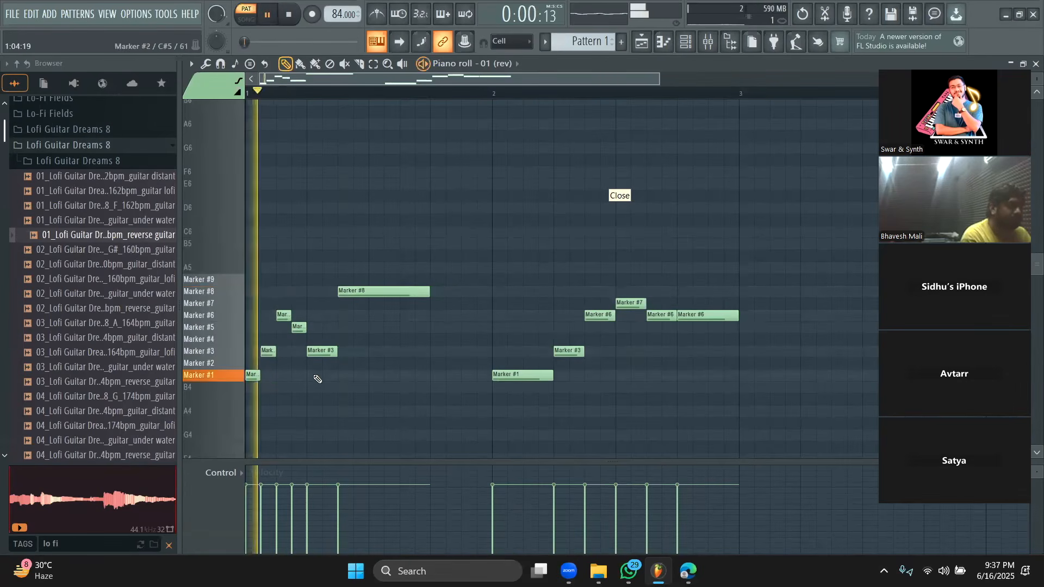
pyautogui.press('space')
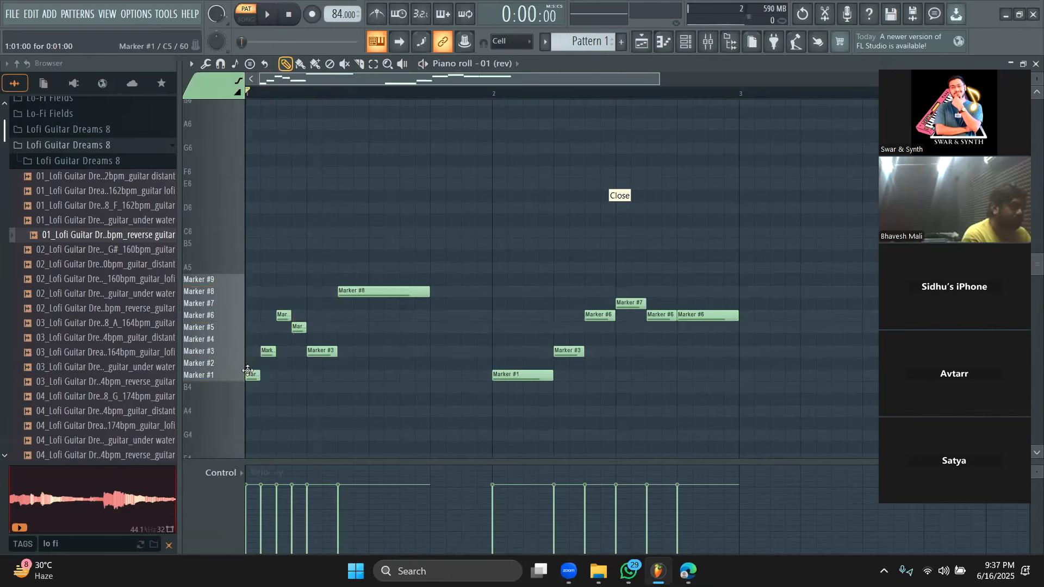
pyautogui.press('space')
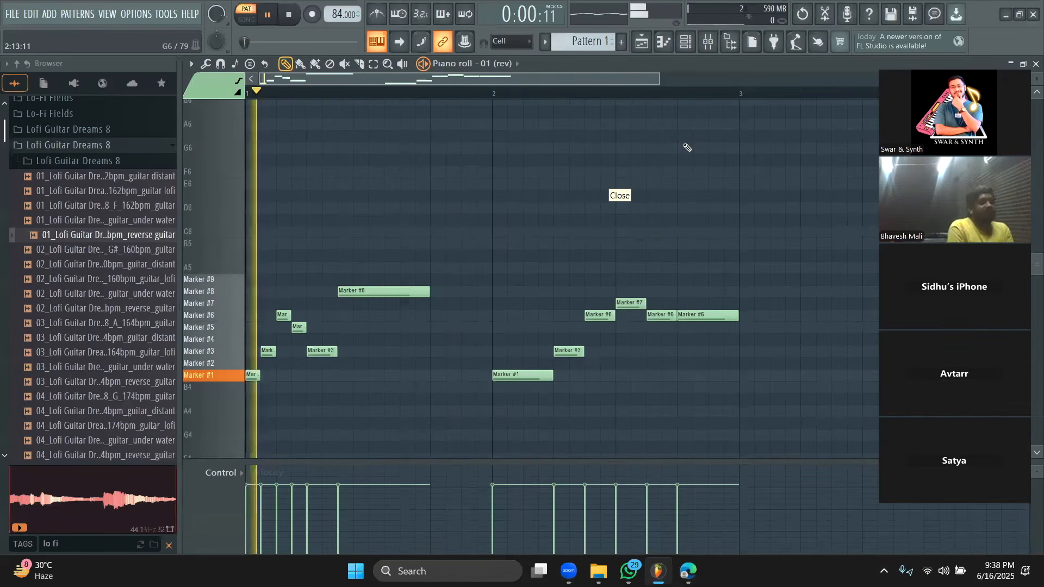
pyautogui.press('space')
pyautogui.moveTo(218, 283)
pyautogui.mouseDown()
pyautogui.moveTo(226, 378)
pyautogui.moveTo(228, 312)
pyautogui.mouseUp()
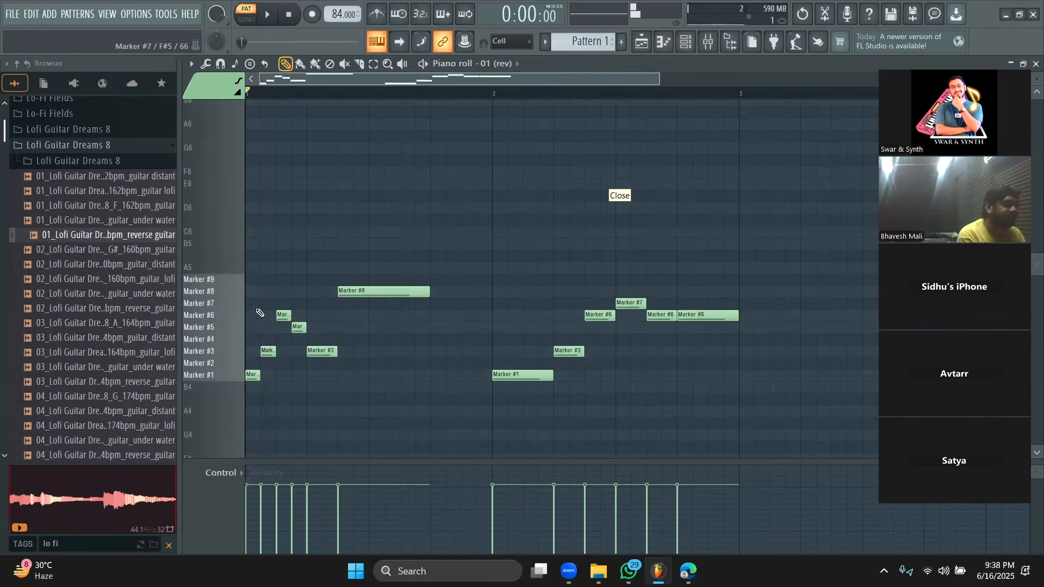
pyautogui.press('space')
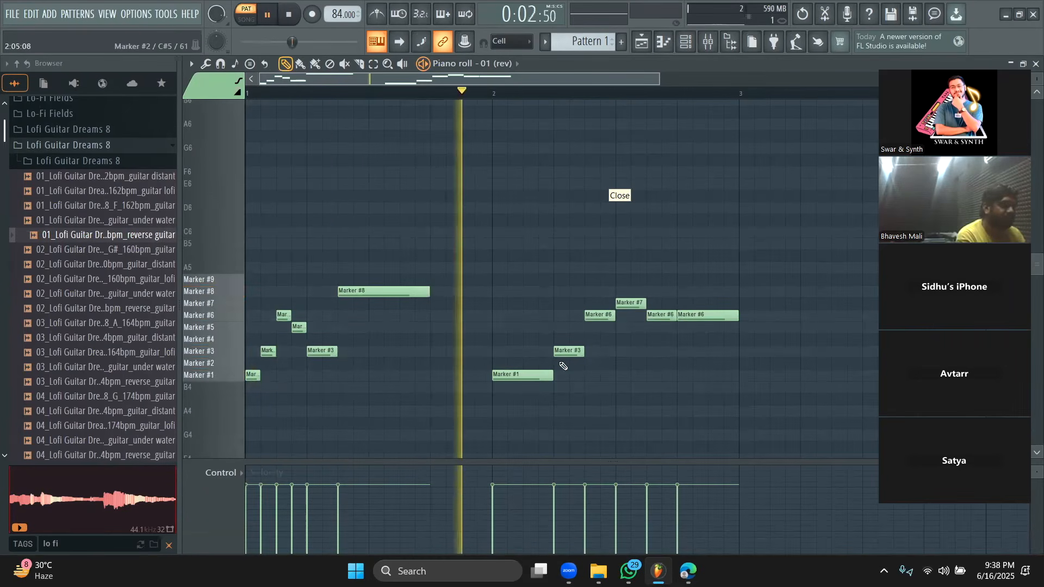
# In bar 2, halve the Marker #3 and first Marker #6 notes, fill the gaps with short Marker #5 and Marker #3 notes, and play the pattern
pyautogui.moveTo(582, 352); pyautogui.dragTo(570, 356)
pyautogui.press('space')
pyautogui.click(574, 328)
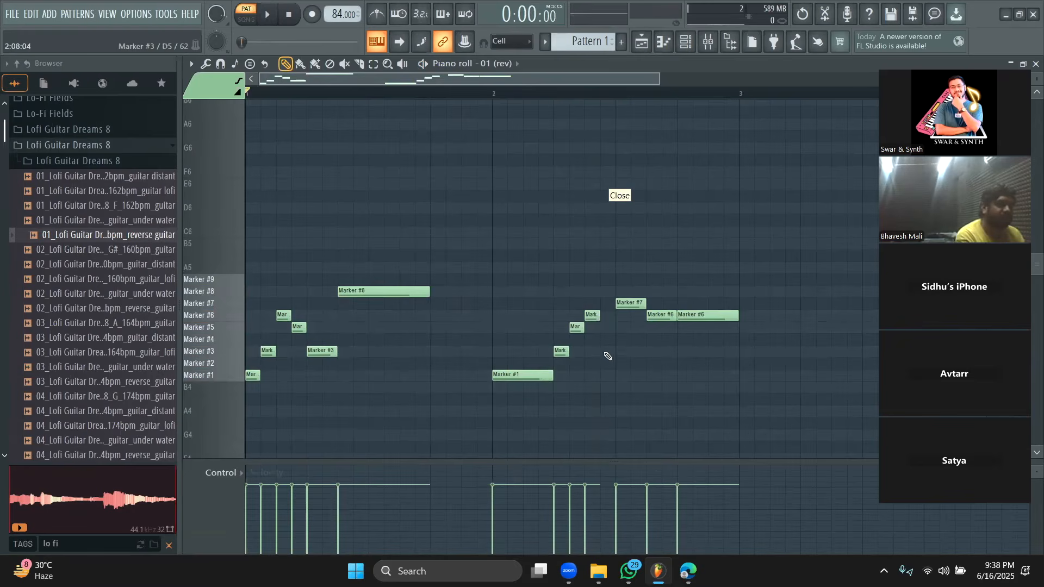
pyautogui.press('space')
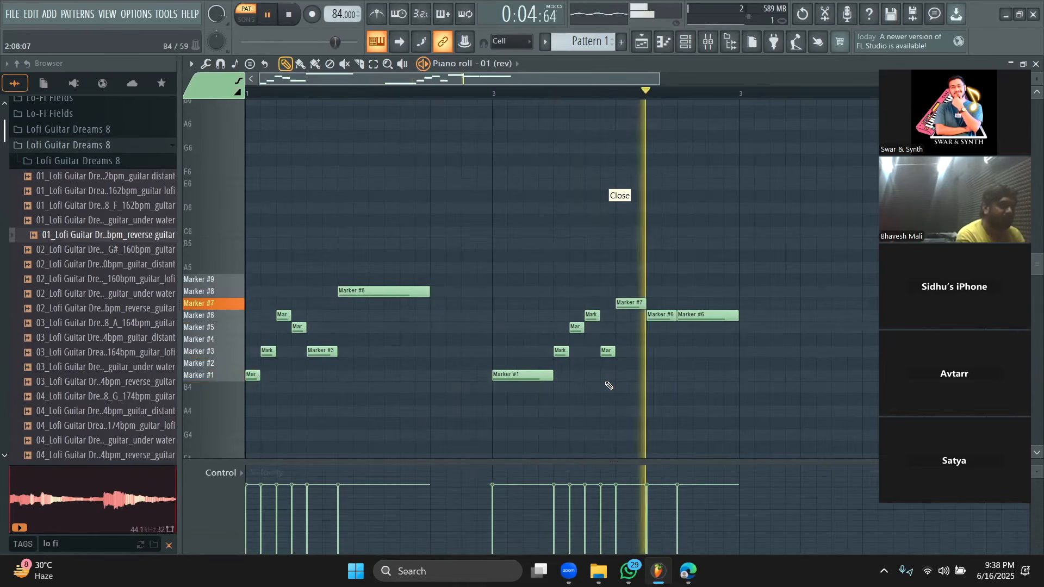
pyautogui.press('space')
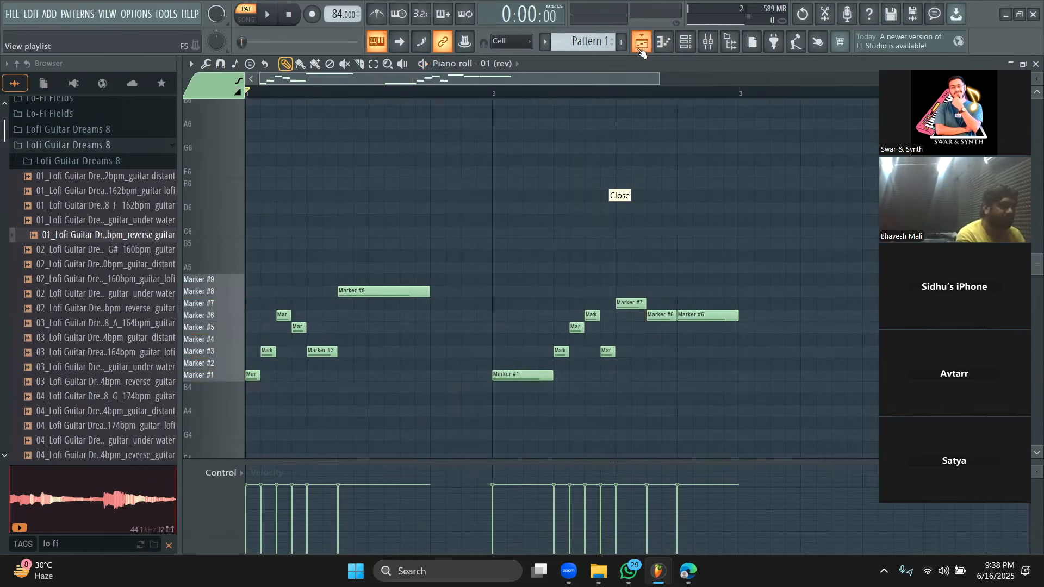
# Play the playlist arrangement in song mode with the drum loops, and briefly check the channel rack
pyautogui.click(641, 45)
pyautogui.press('l')
pyautogui.press('space')
pyautogui.click(353, 207)
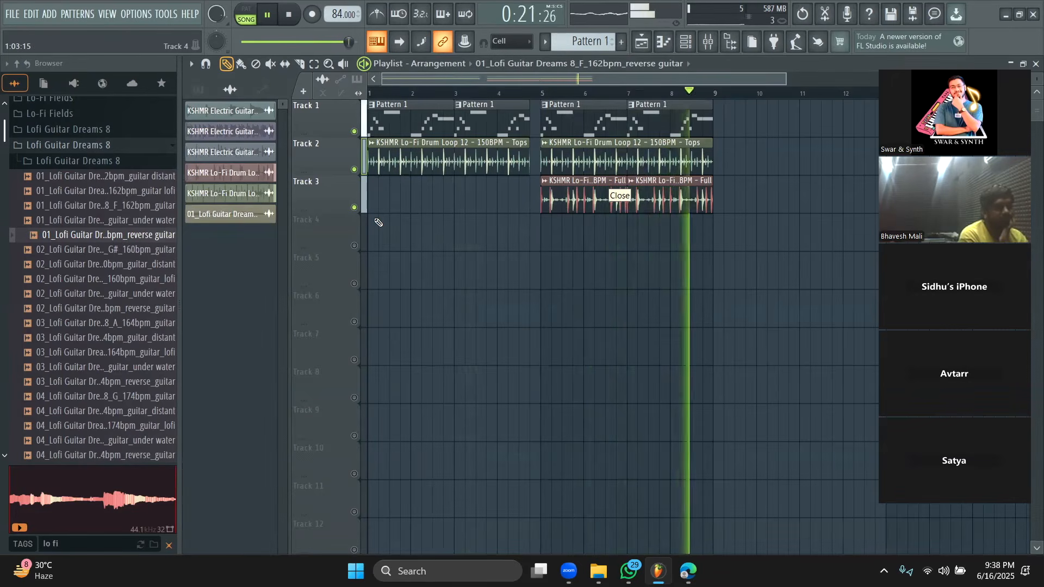
pyautogui.press('space')
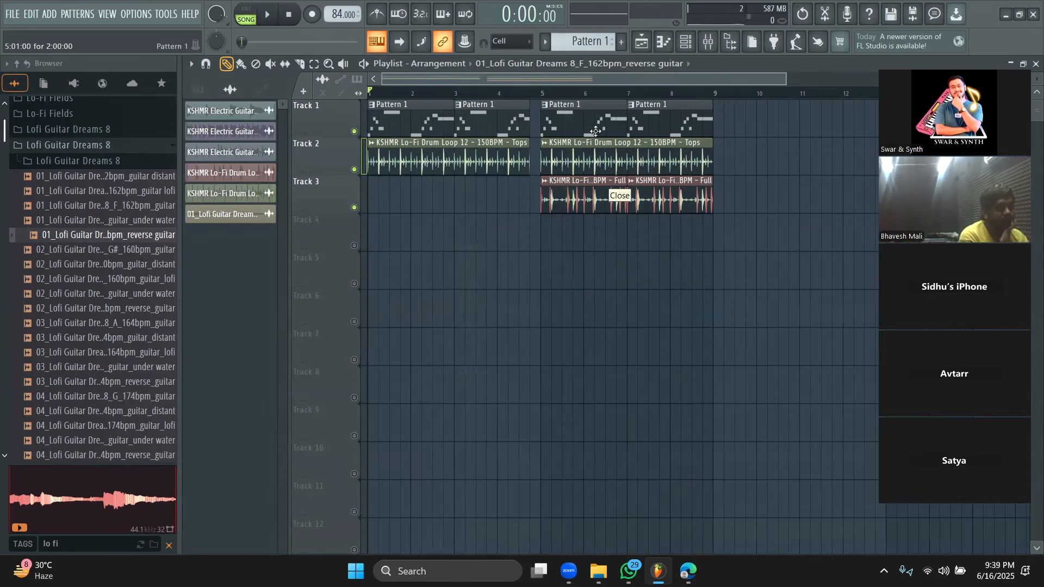
pyautogui.click(686, 42)
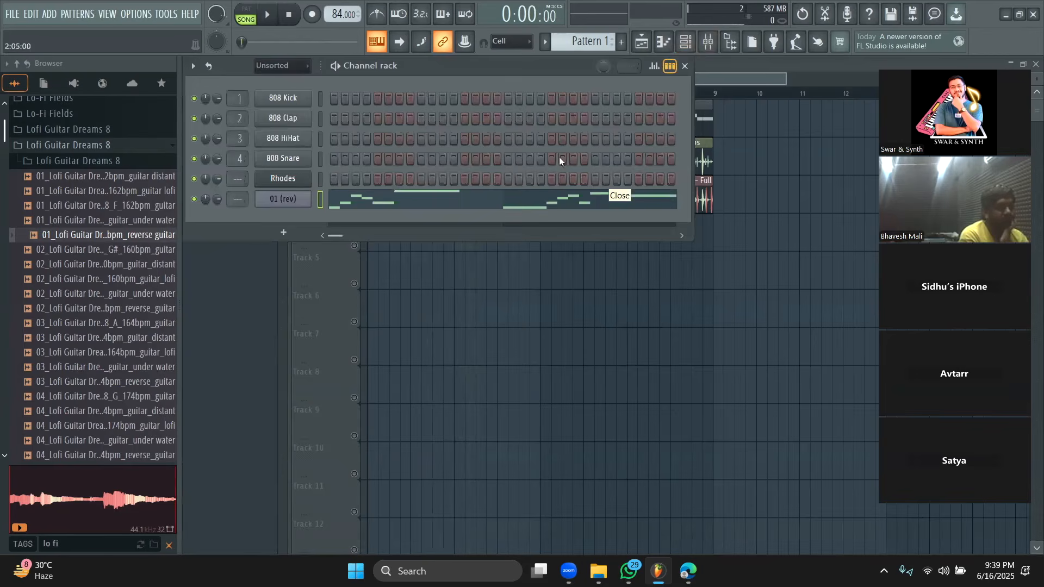
pyautogui.click(741, 76)
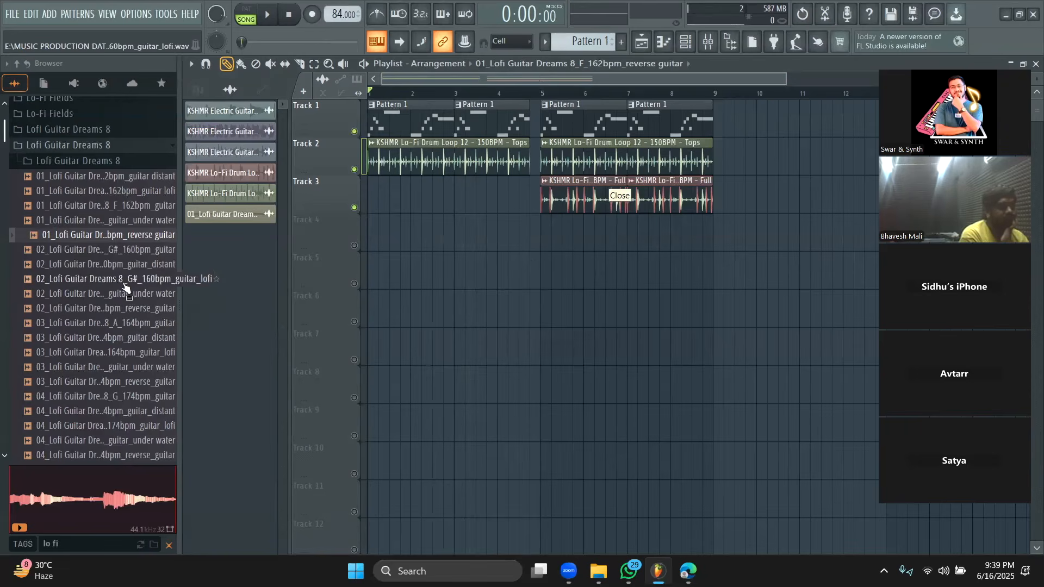
# Replace the browser search with "bass" and look through the matching sample folders
pyautogui.scroll(-1, 120, 282)
pyautogui.scroll(-5, 117, 314)
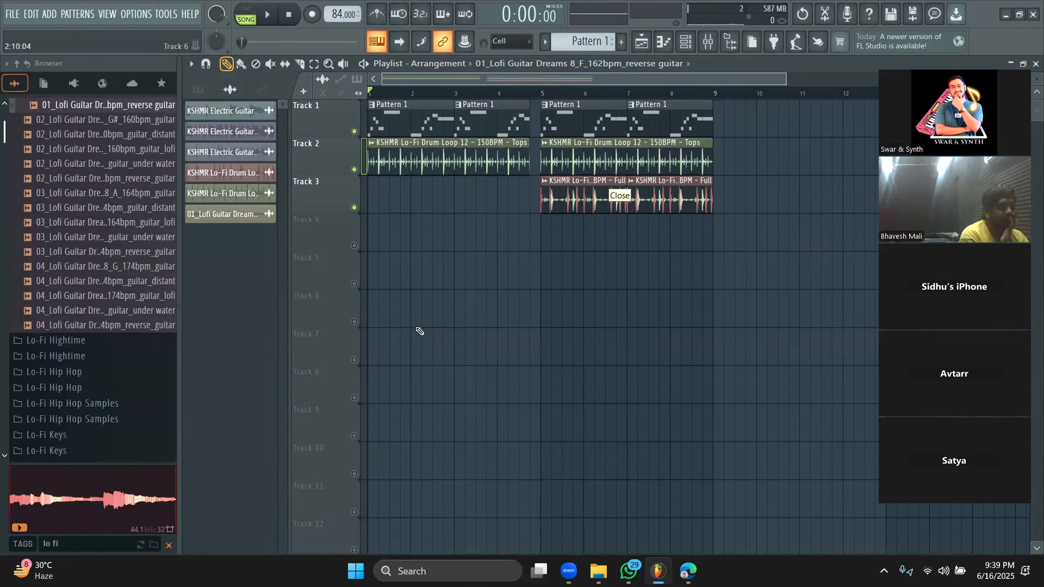
pyautogui.moveTo(74, 548); pyautogui.dragTo(10, 535)
pyautogui.write('bass')
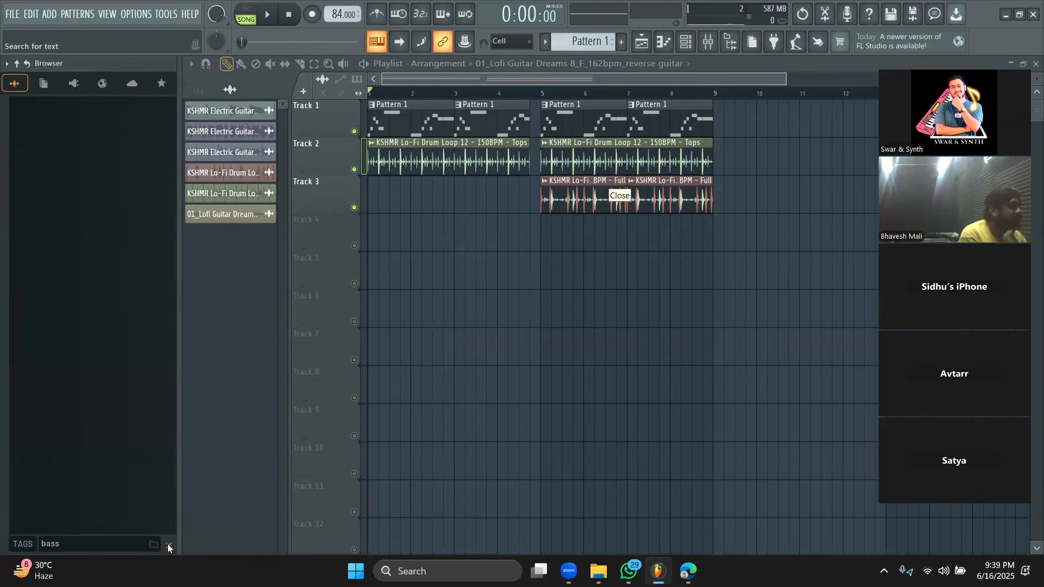
pyautogui.scroll(-8, 94, 300)
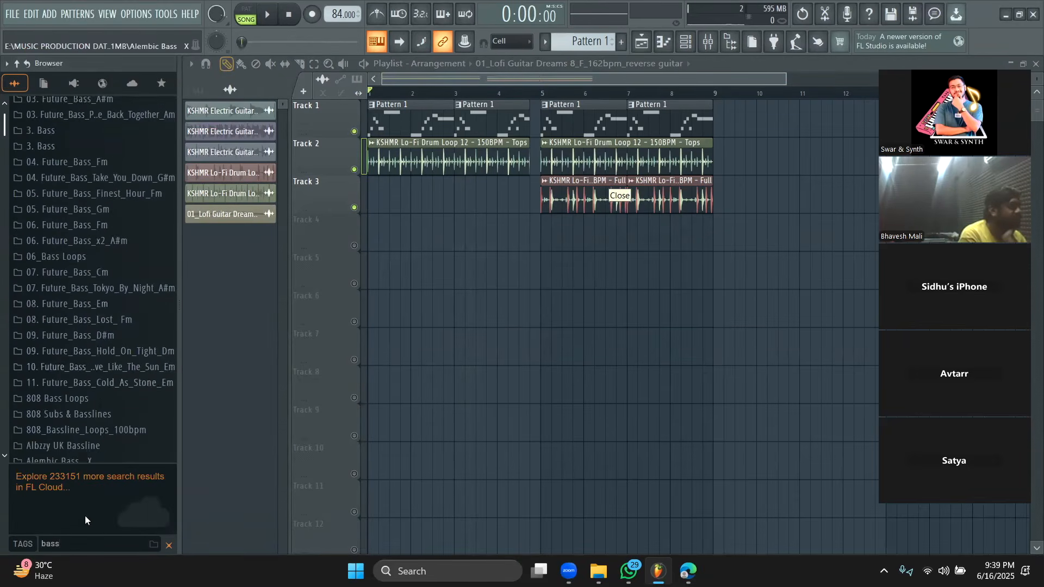
# Search the sample library for "bassline" and audition loops in the first 808_Bassline_Loops_100bpm folder
pyautogui.write('ne')
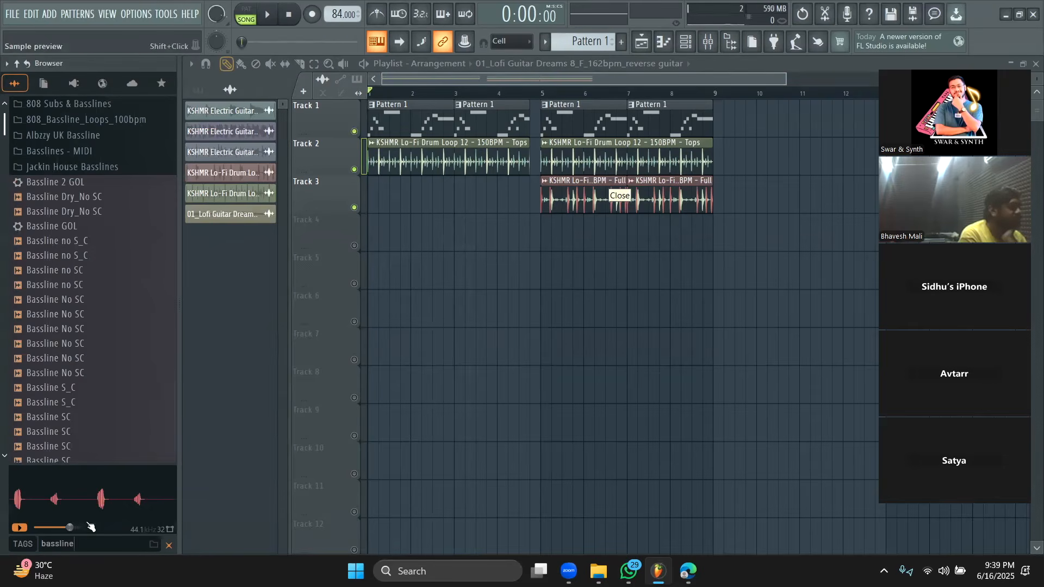
pyautogui.click(90, 105)
pyautogui.click(92, 119)
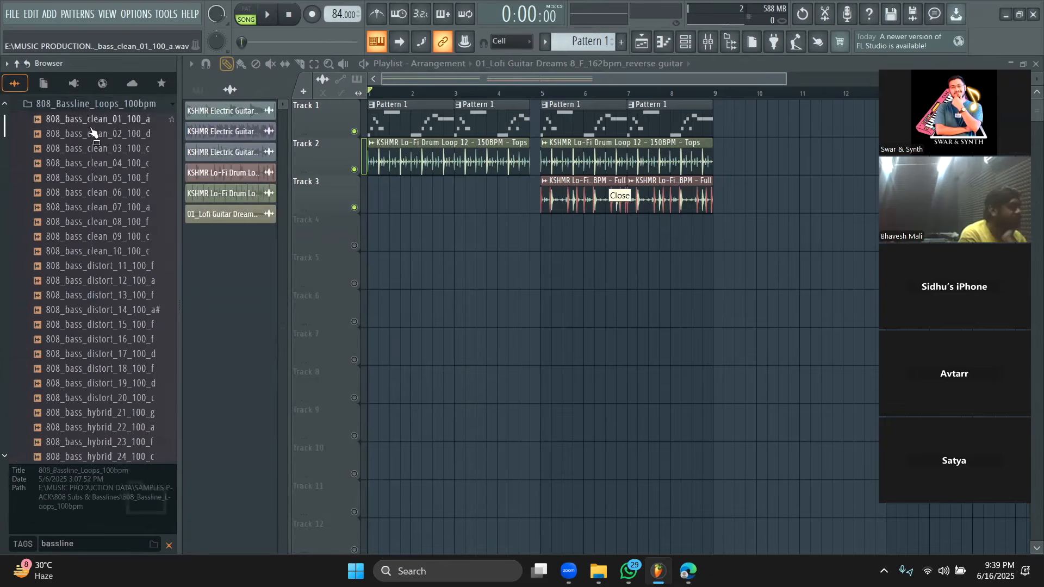
pyautogui.moveTo(94, 178); pyautogui.dragTo(93, 189)
pyautogui.click(92, 210)
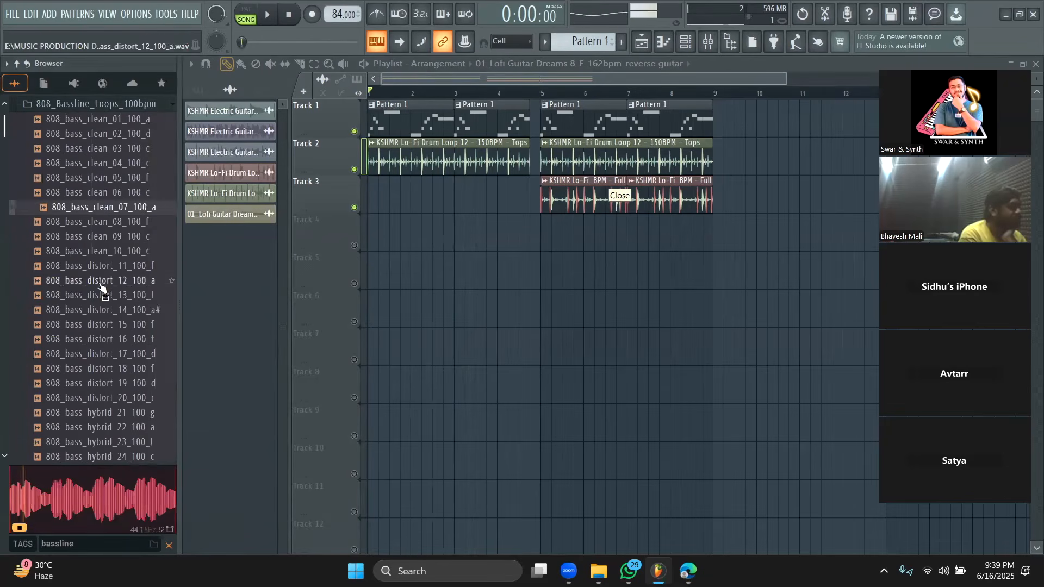
pyautogui.scroll(-3, 104, 272)
pyautogui.click(109, 244)
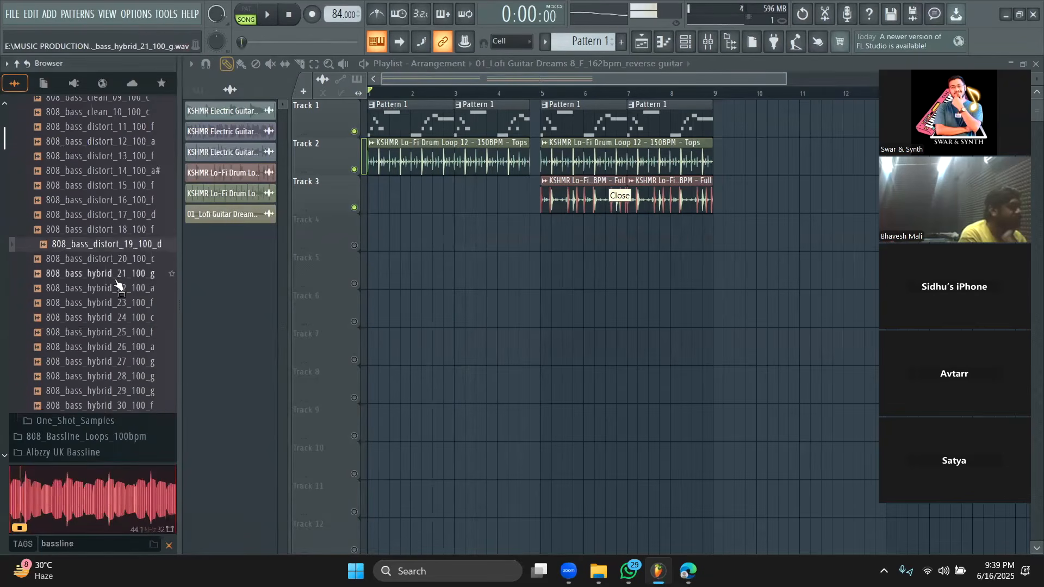
pyautogui.scroll(-4, 132, 303)
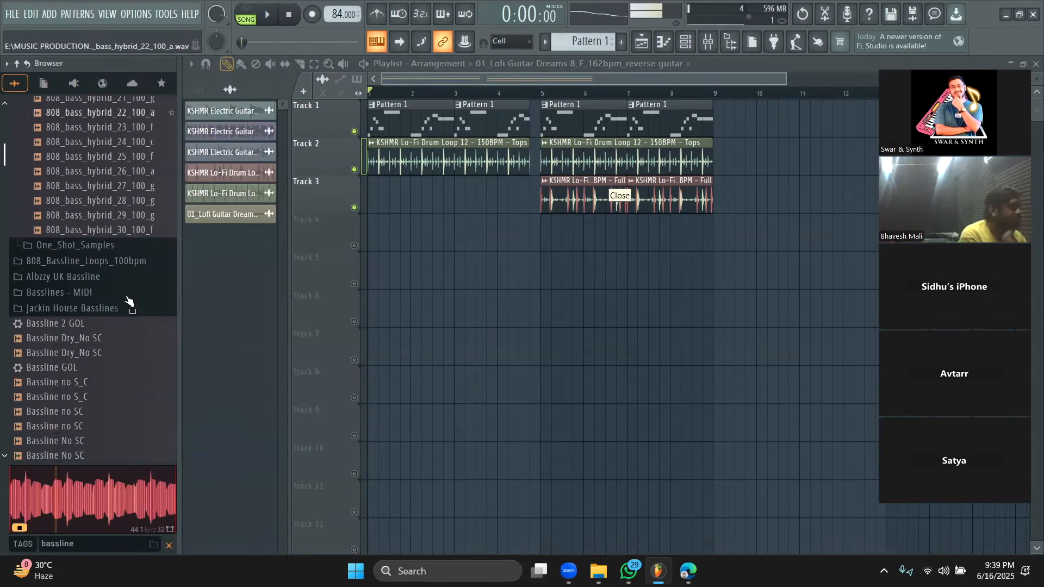
# Expand the second 808_Bassline_Loops_100bpm folder and audition its clean, distorted and hybrid 808 bass loops
pyautogui.click(86, 262)
pyautogui.click(105, 224)
pyautogui.scroll(-1, 107, 268)
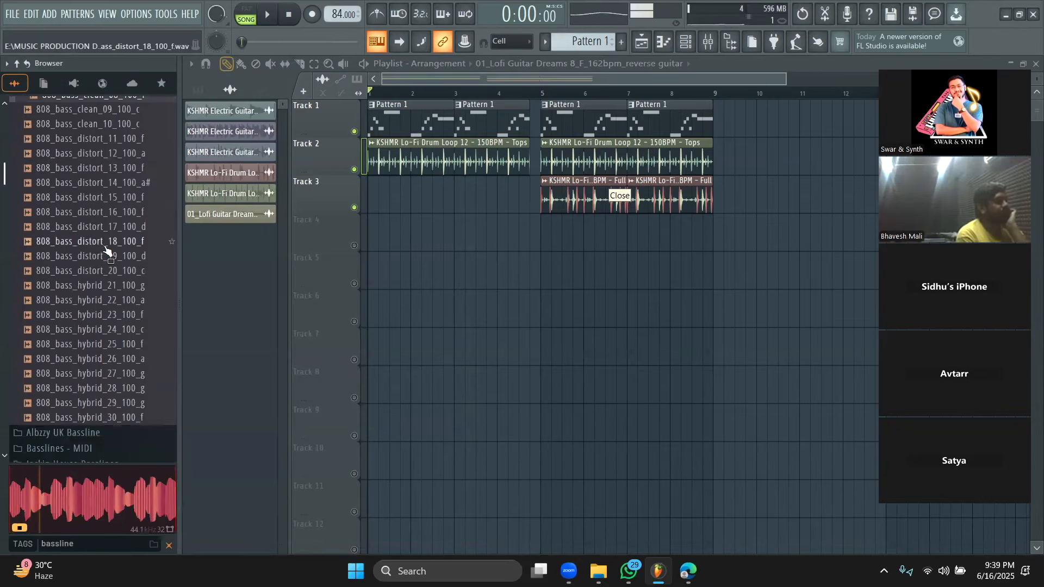
pyautogui.click(118, 207)
pyautogui.click(114, 195)
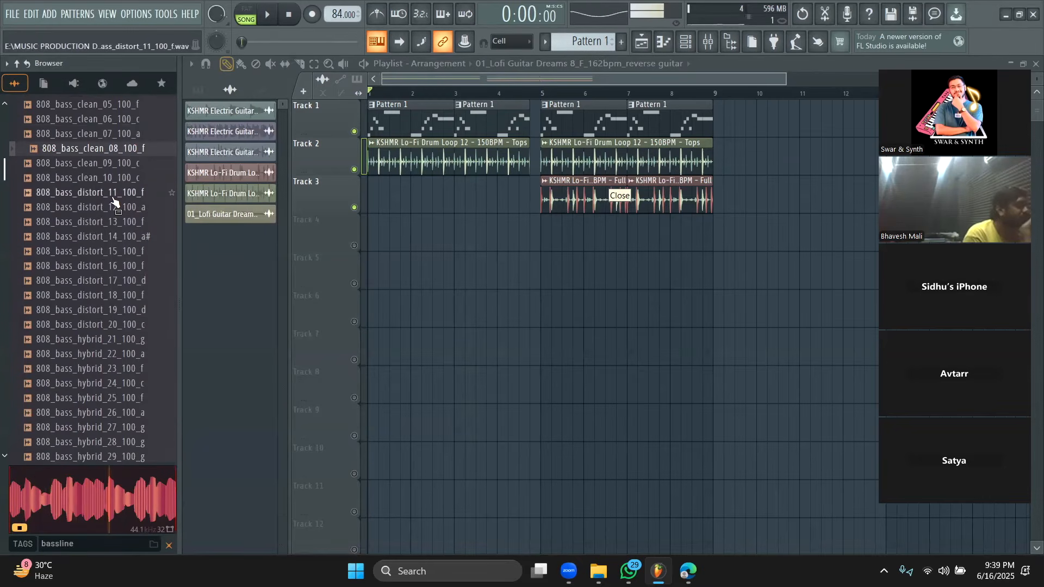
pyautogui.click(118, 266)
pyautogui.scroll(-3, 119, 274)
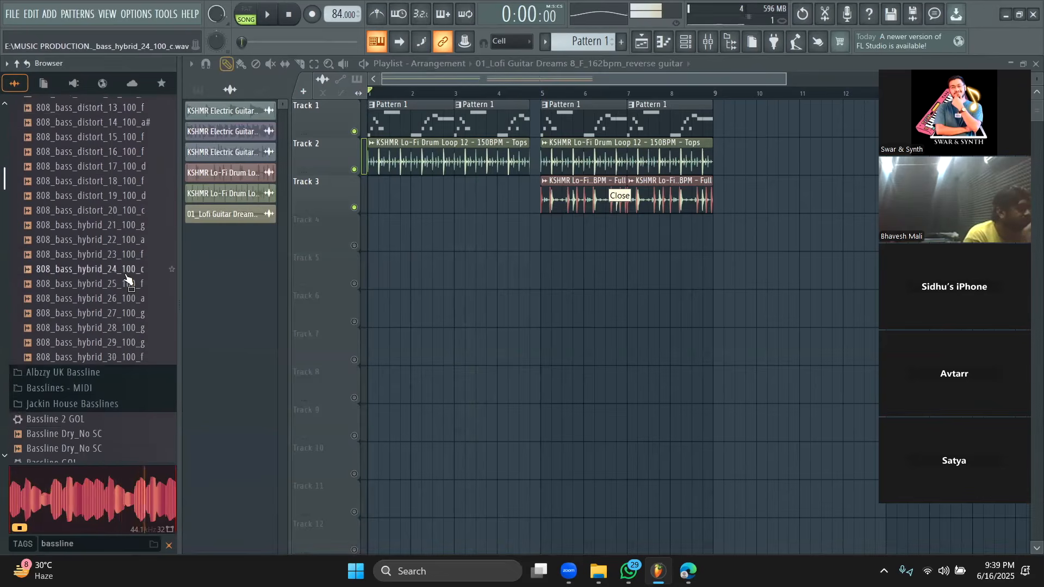
pyautogui.click(136, 217)
pyautogui.scroll(6, 136, 214)
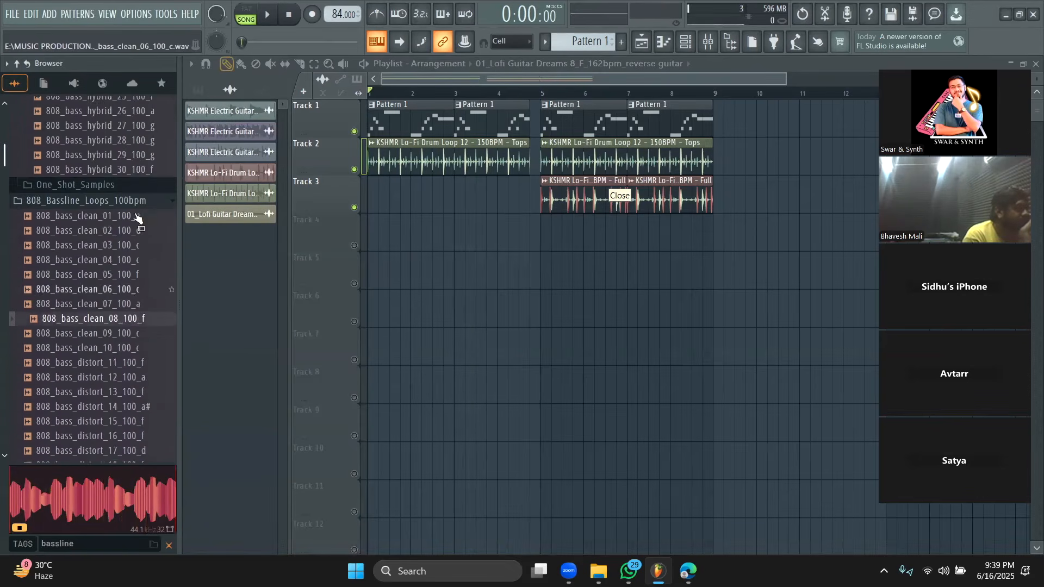
pyautogui.scroll(-4, 120, 284)
pyautogui.scroll(-1, 121, 287)
pyautogui.click(125, 197)
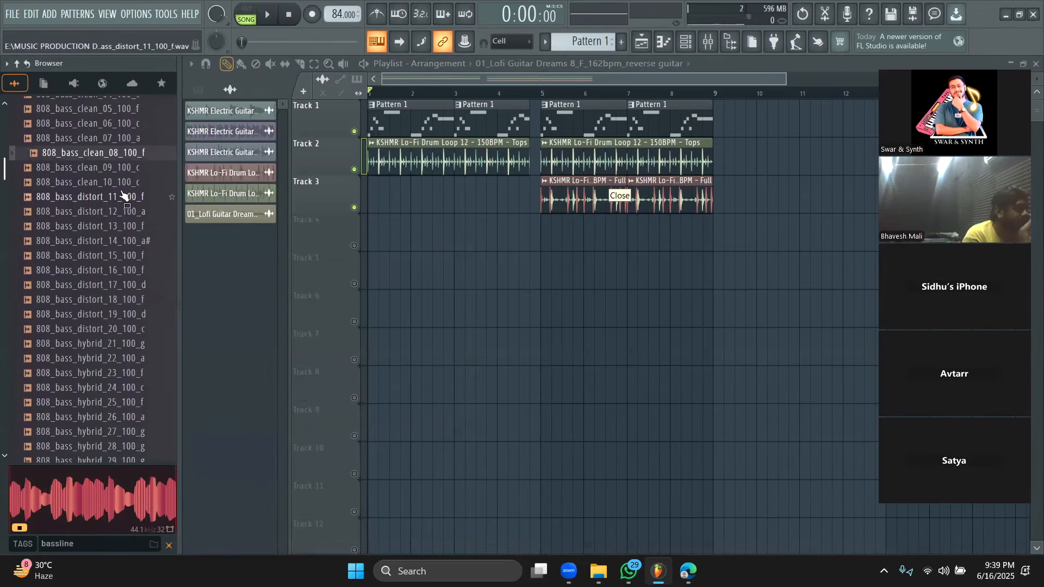
pyautogui.scroll(3, 132, 158)
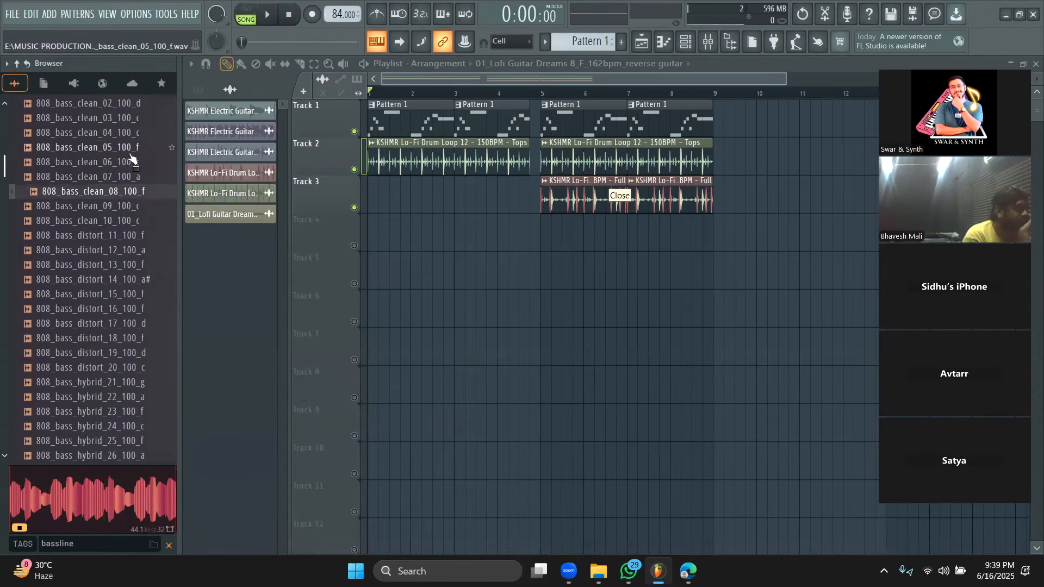
pyautogui.scroll(4, 134, 190)
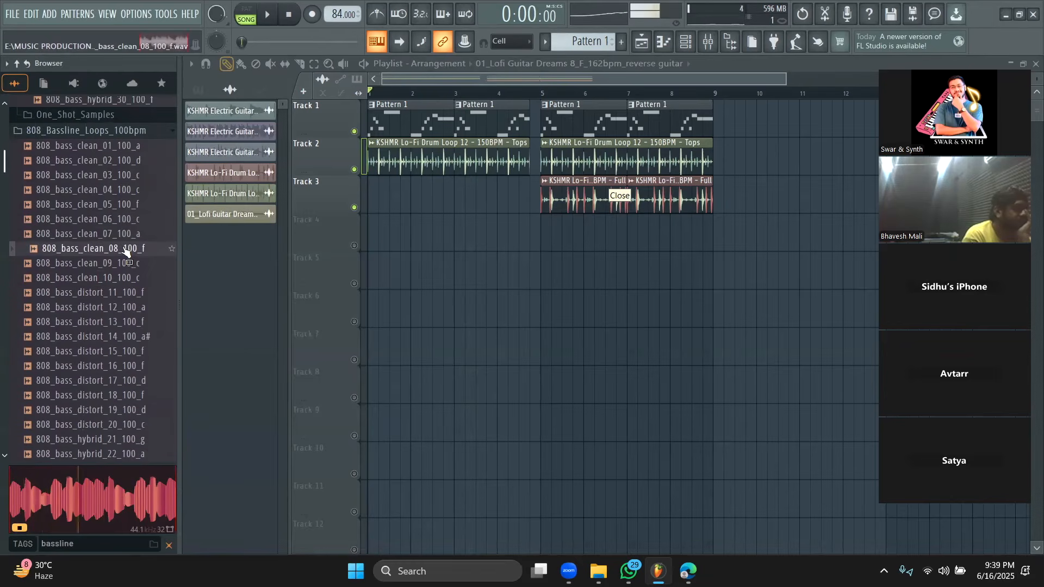
# Compare the 808_bass_clean loops 05, 04, 03 and 02, ending with another preview of 808_bass_clean_05_100_f
pyautogui.click(127, 205)
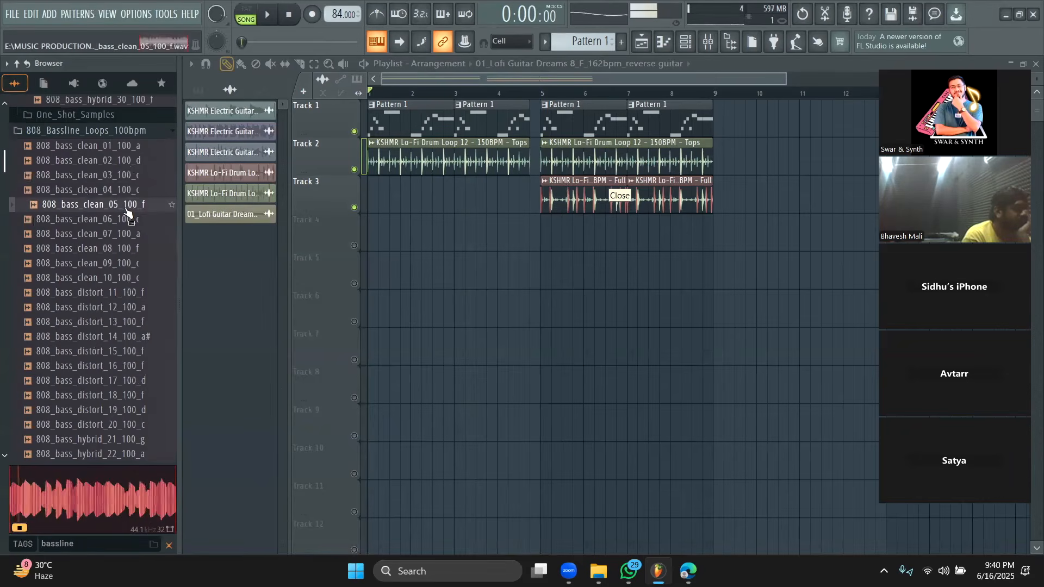
pyautogui.click(127, 193)
pyautogui.click(128, 178)
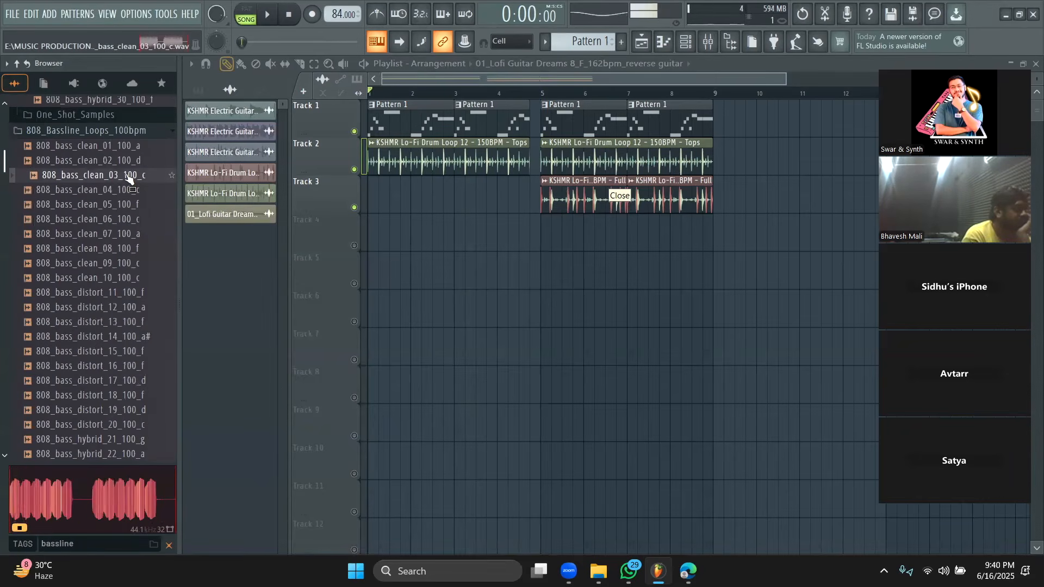
pyautogui.click(129, 164)
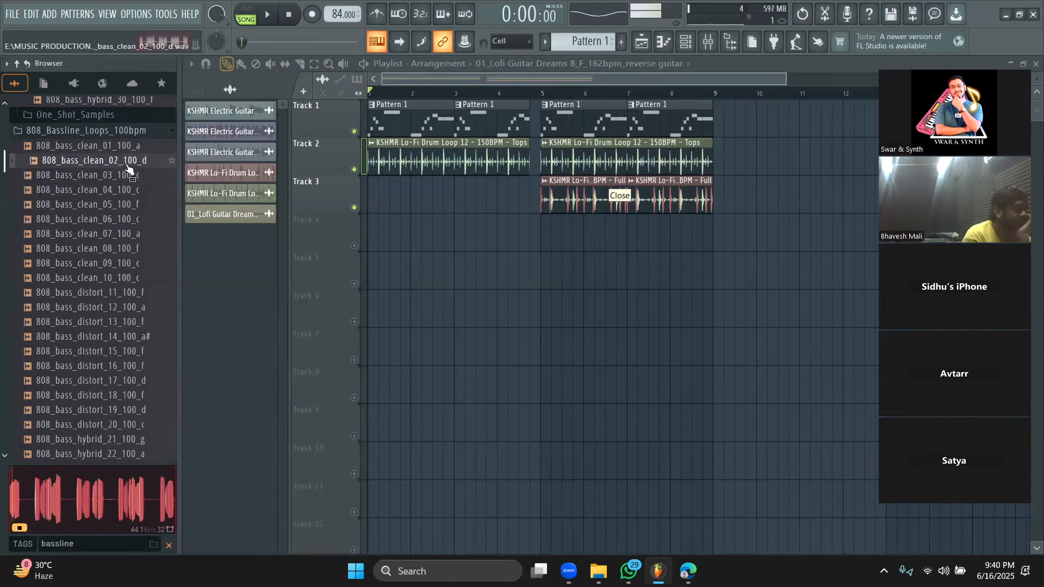
pyautogui.click(128, 207)
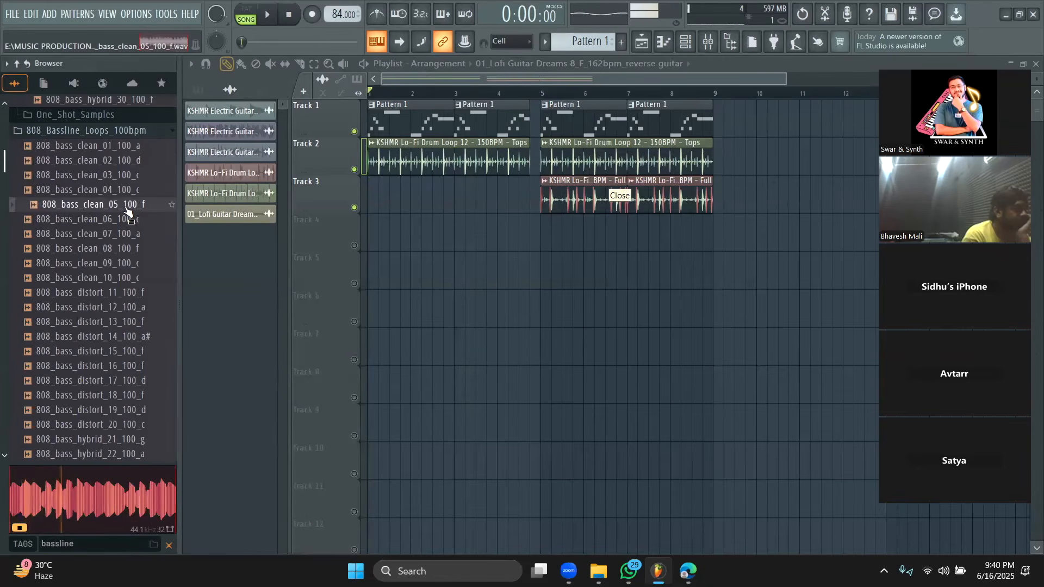
# Place 808_bass_clean_05_100_f on Track 4 at bar 5 and fit the clip to the project tempo
pyautogui.moveTo(127, 209); pyautogui.dragTo(580, 225)
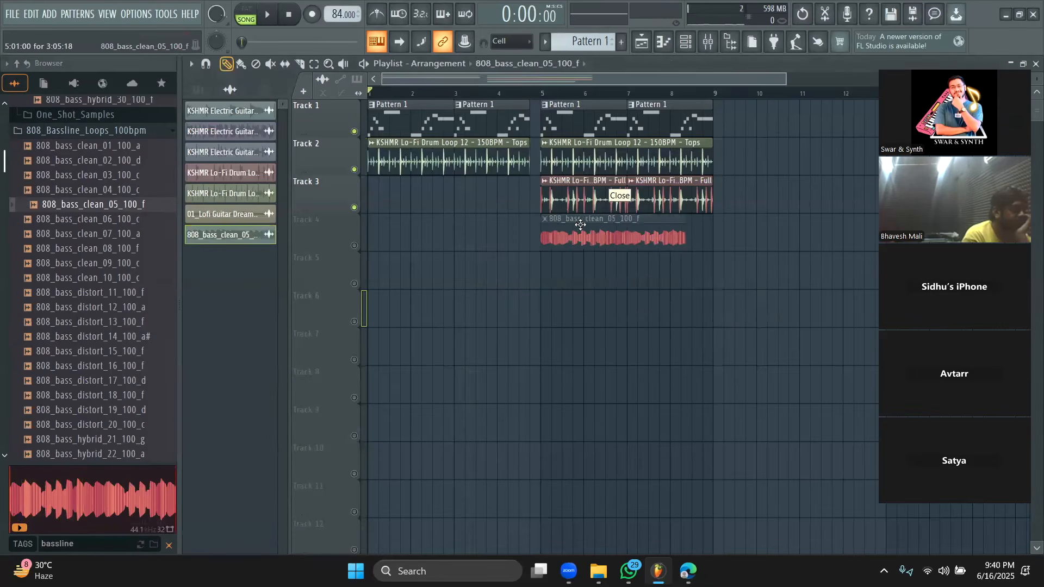
pyautogui.click(547, 222)
pyautogui.click(650, 312)
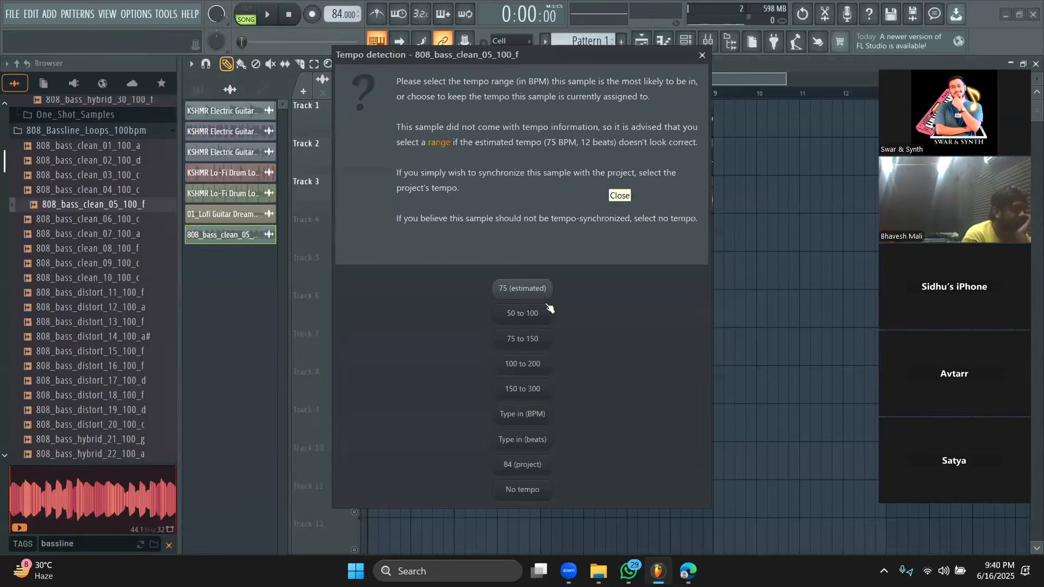
pyautogui.click(526, 339)
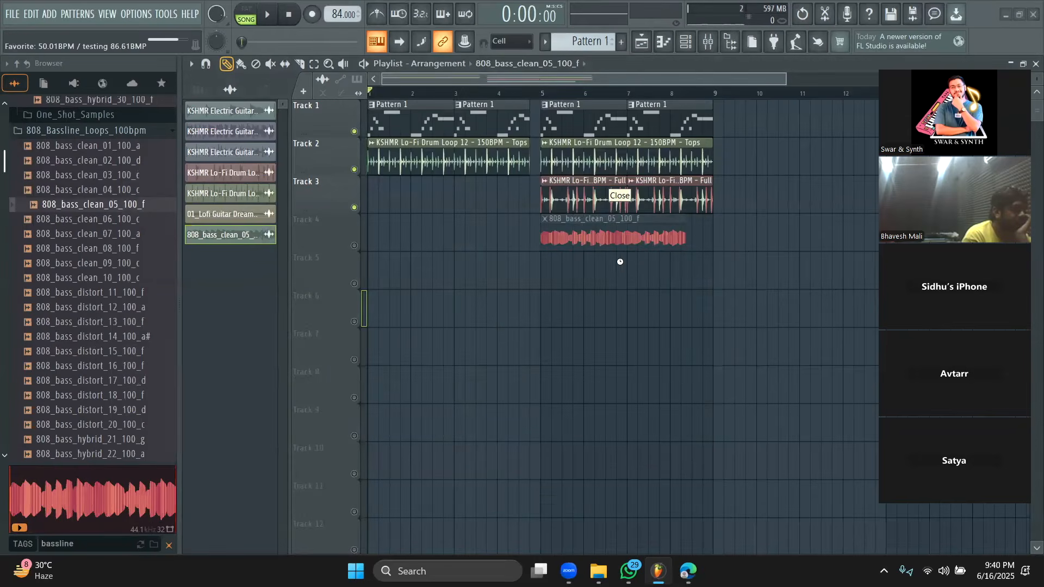
# Play the arrangement from just before bar 5 with Track 4 unmuted and Track 1 muted
pyautogui.click(363, 246)
pyautogui.click(356, 208)
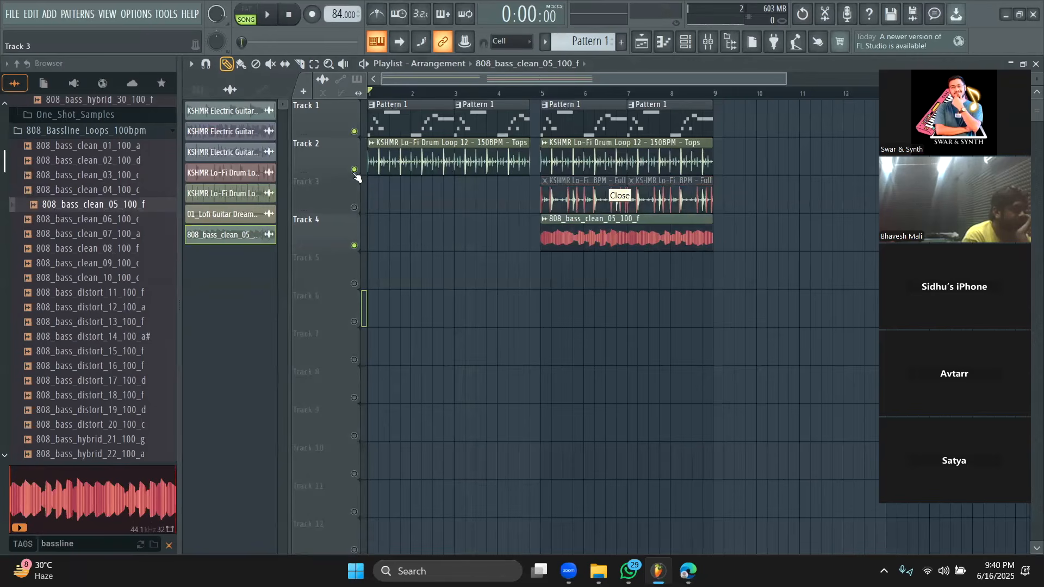
pyautogui.click(355, 207)
pyautogui.click(354, 131)
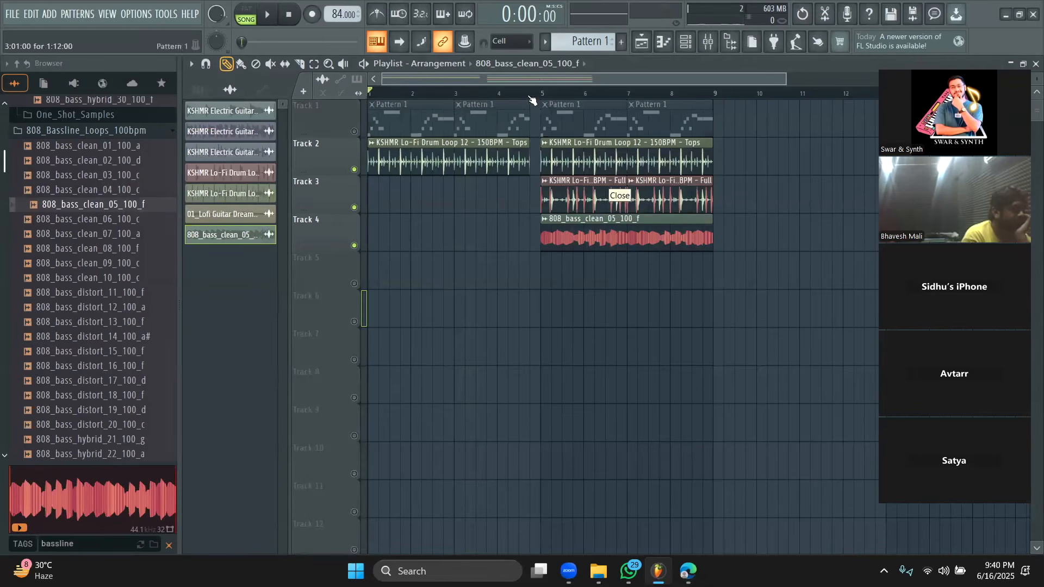
pyautogui.click(536, 93)
pyautogui.press('space')
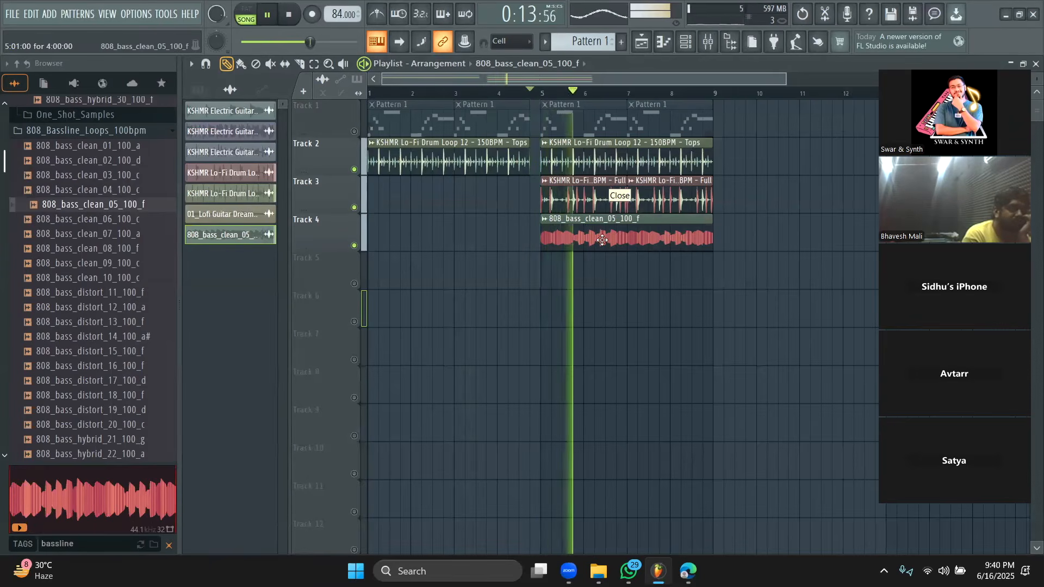
# Lower the channel volume of the bass clip on Track 4 to 63% during playback, and stop the song
pyautogui.doubleClick(608, 237)
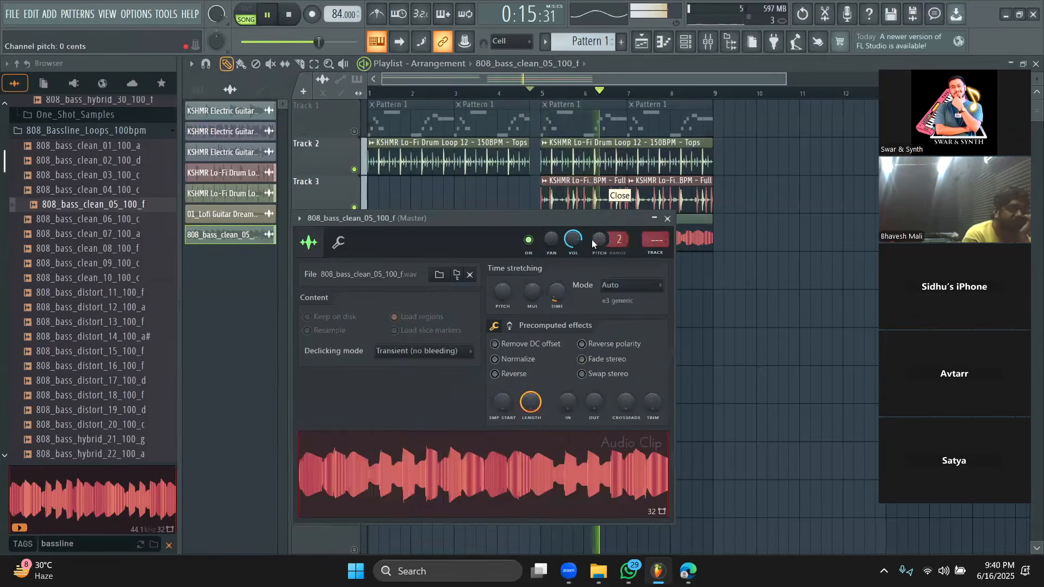
pyautogui.moveTo(581, 225); pyautogui.dragTo(424, 160)
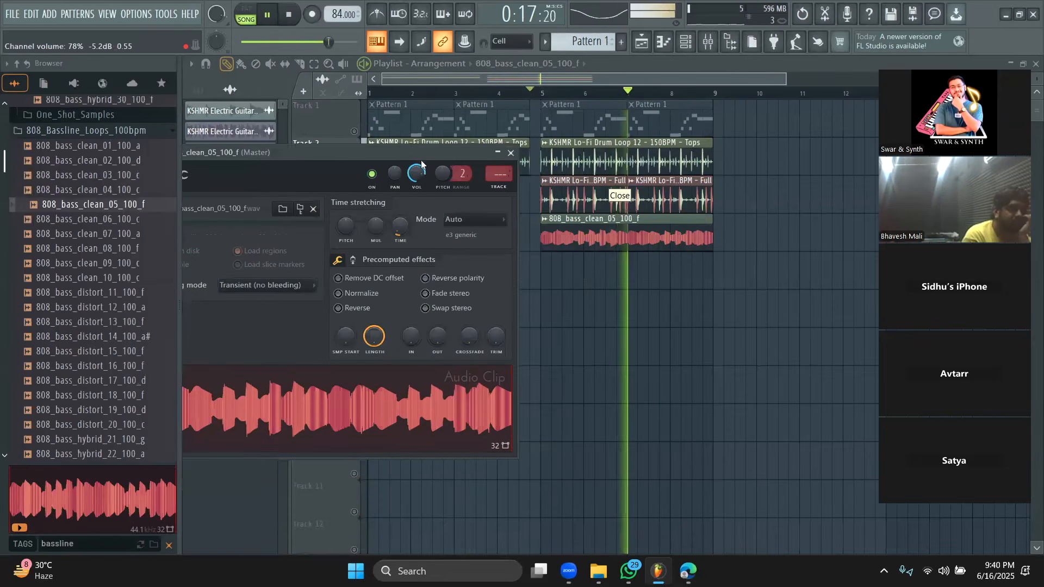
pyautogui.scroll(-5, 423, 172)
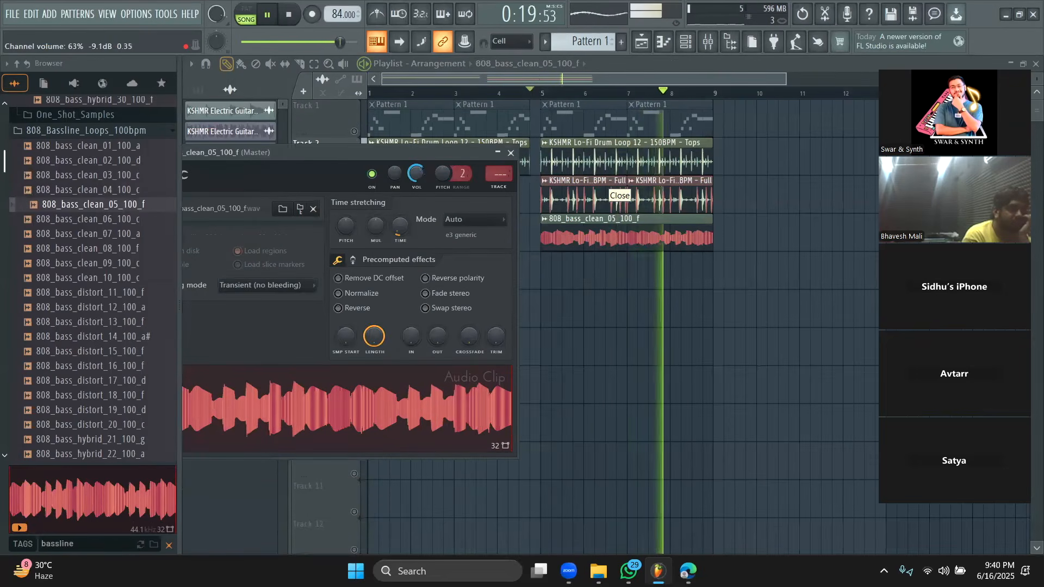
pyautogui.click(511, 152)
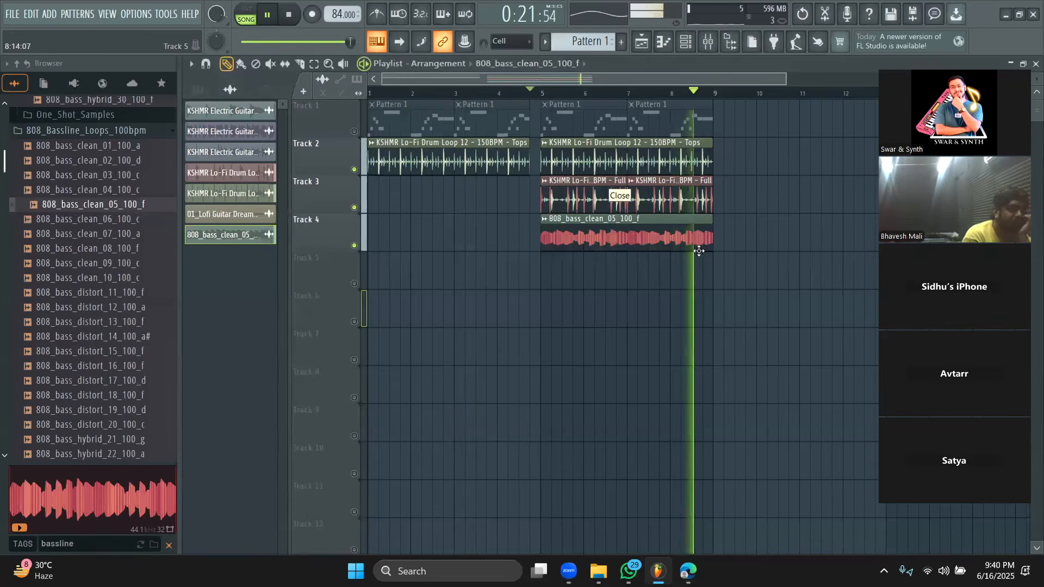
pyautogui.press('space')
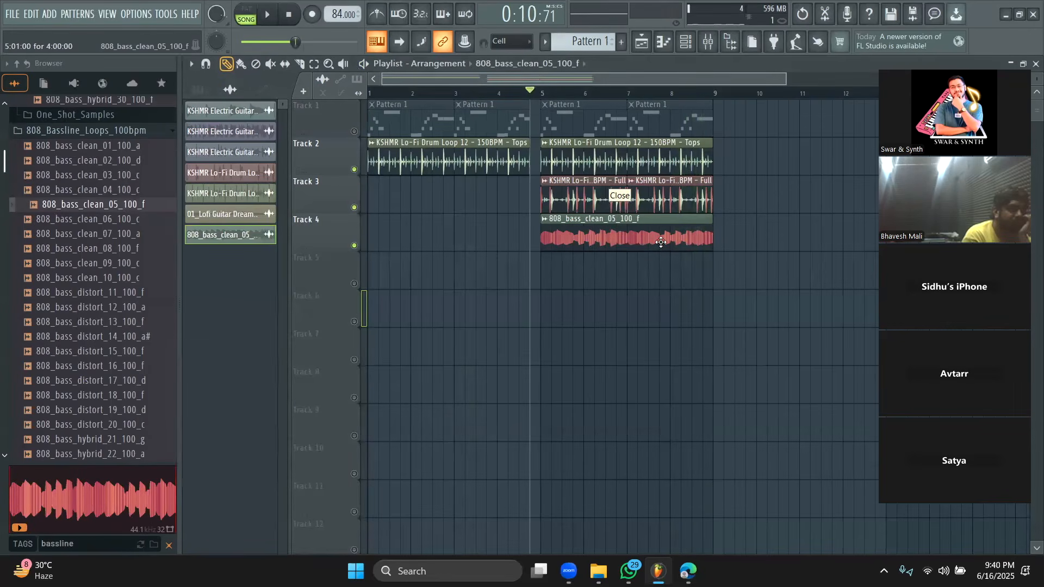
# Adjust the time-stretching pitch of the bass clip on Track 4 and close its channel settings
pyautogui.doubleClick(661, 243)
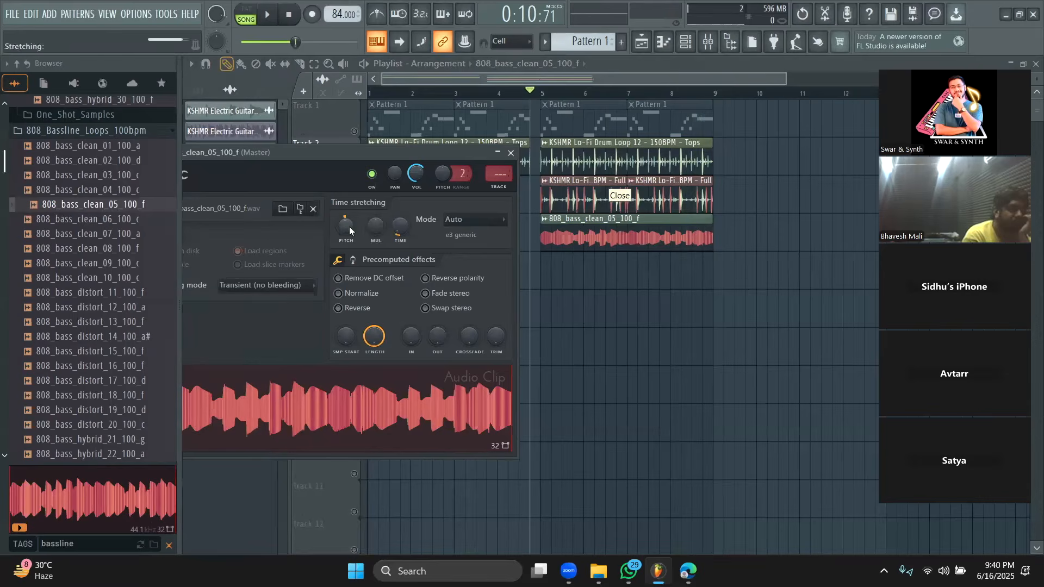
pyautogui.rightClick(682, 374)
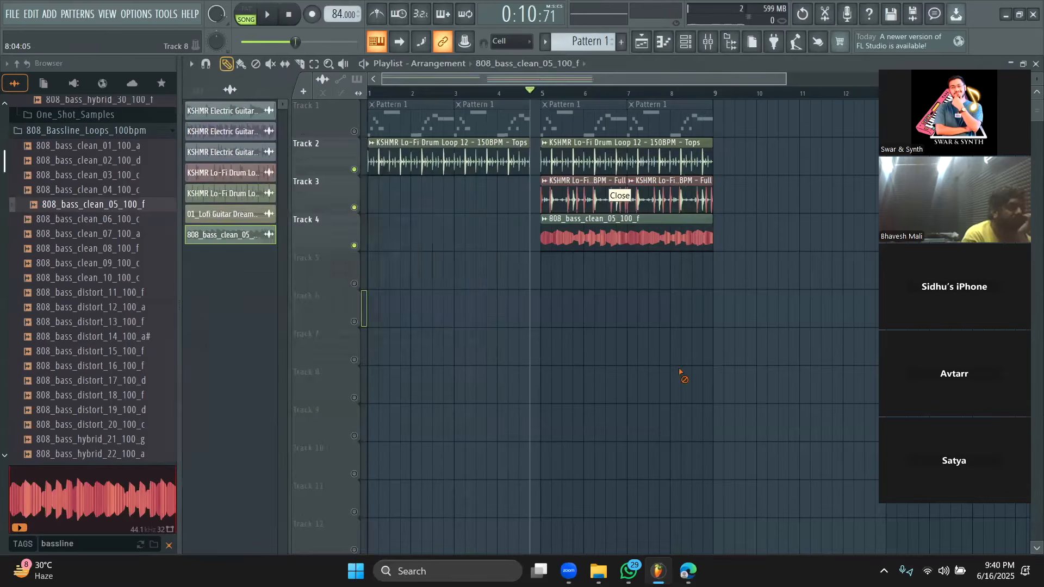
# Enable all playlist tracks again and play the arrangement from shortly before bar 5
pyautogui.click(354, 132)
pyautogui.click(516, 94)
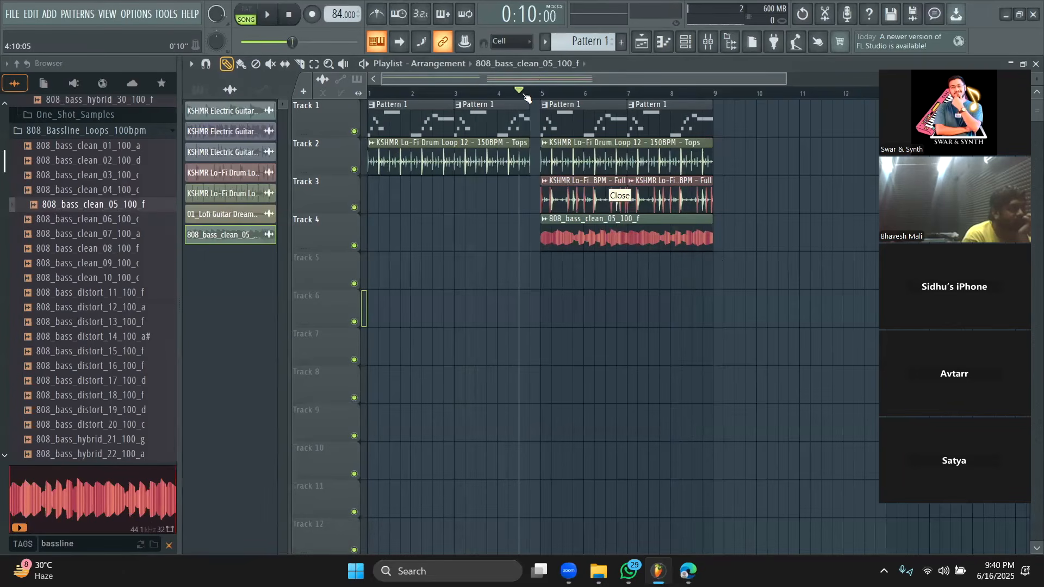
pyautogui.press('space')
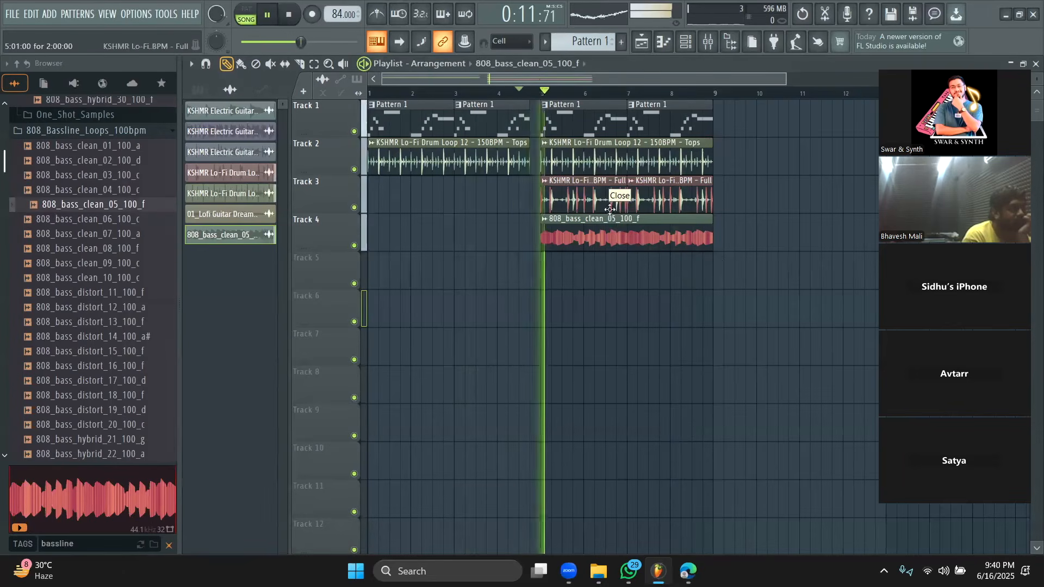
# Set the channel volume of the Track 4 bass clip to 52% and close its settings
pyautogui.doubleClick(609, 234)
pyautogui.moveTo(415, 174); pyautogui.dragTo(415, 190)
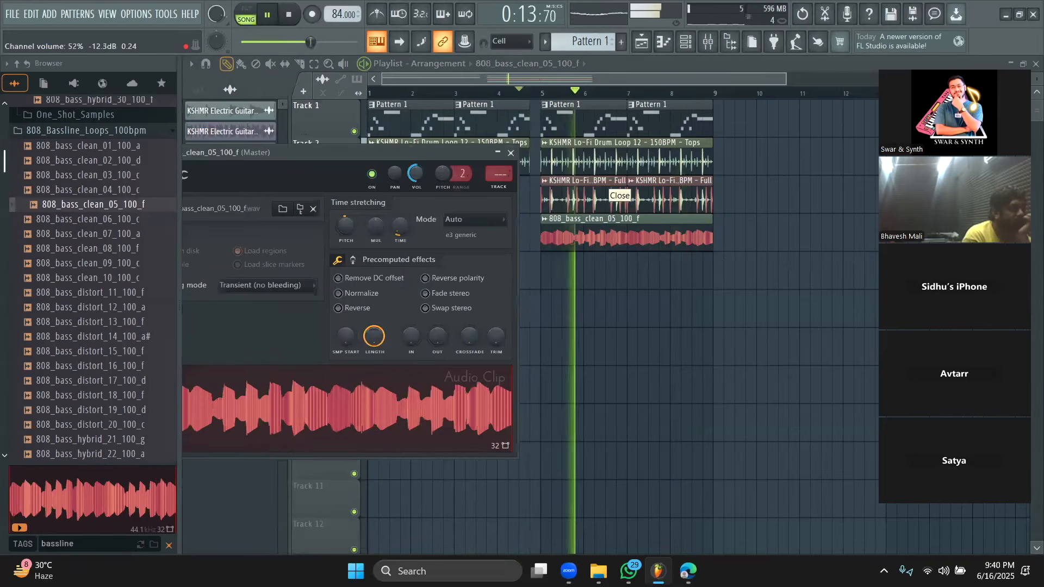
pyautogui.press('Escape')
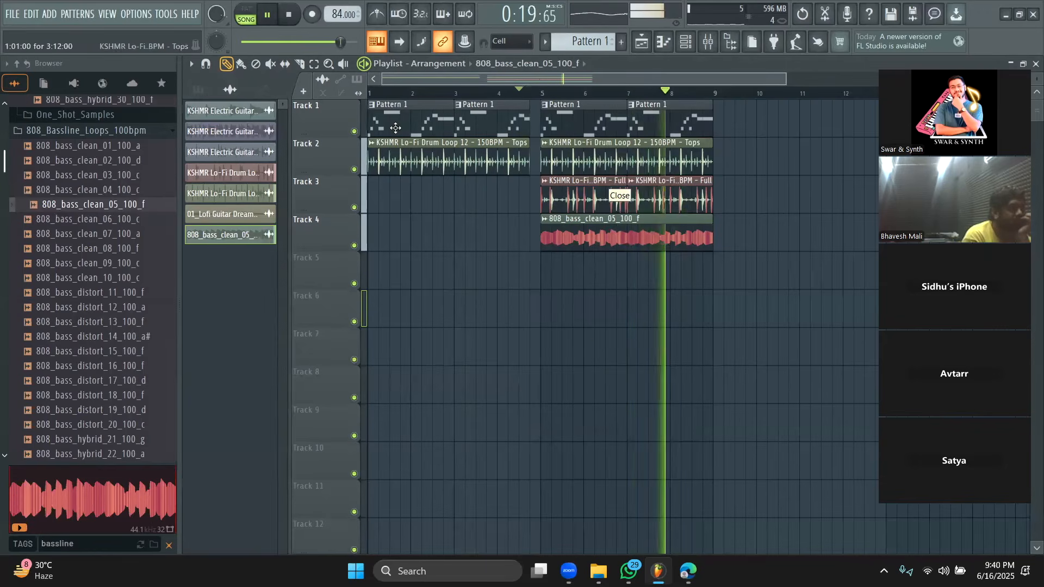
# Stop the song and open the sample 808_bass_clean_05_100_f in a new Slicex channel
pyautogui.click(300, 65)
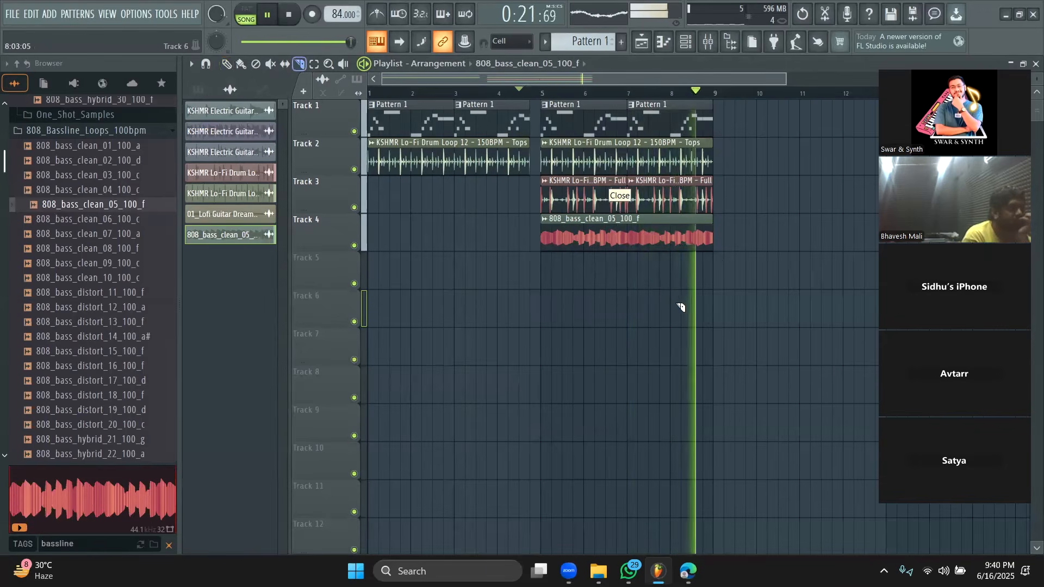
pyautogui.press('space')
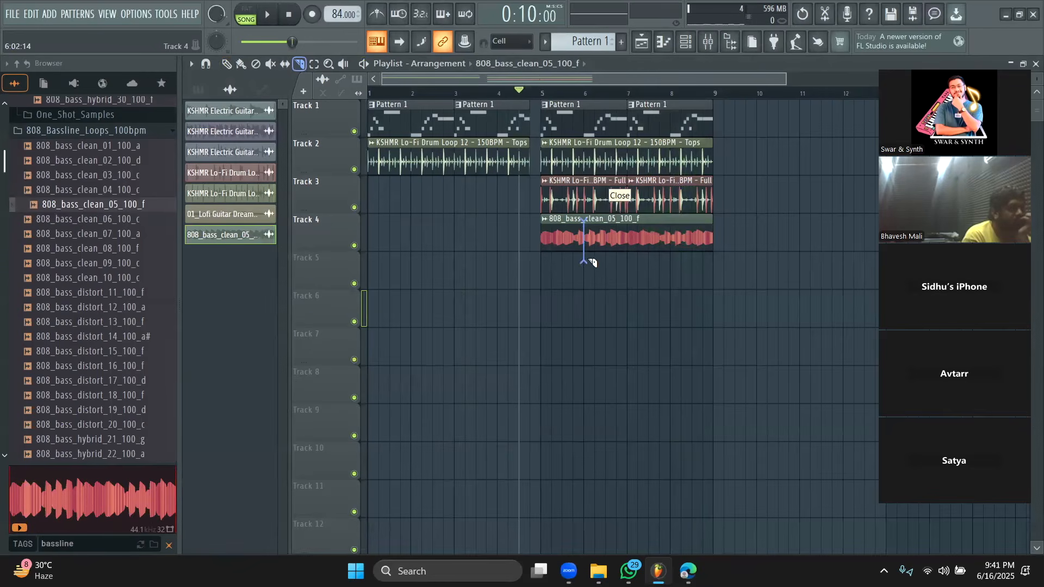
pyautogui.moveTo(784, 75); pyautogui.dragTo(666, 77)
pyautogui.rightClick(140, 210)
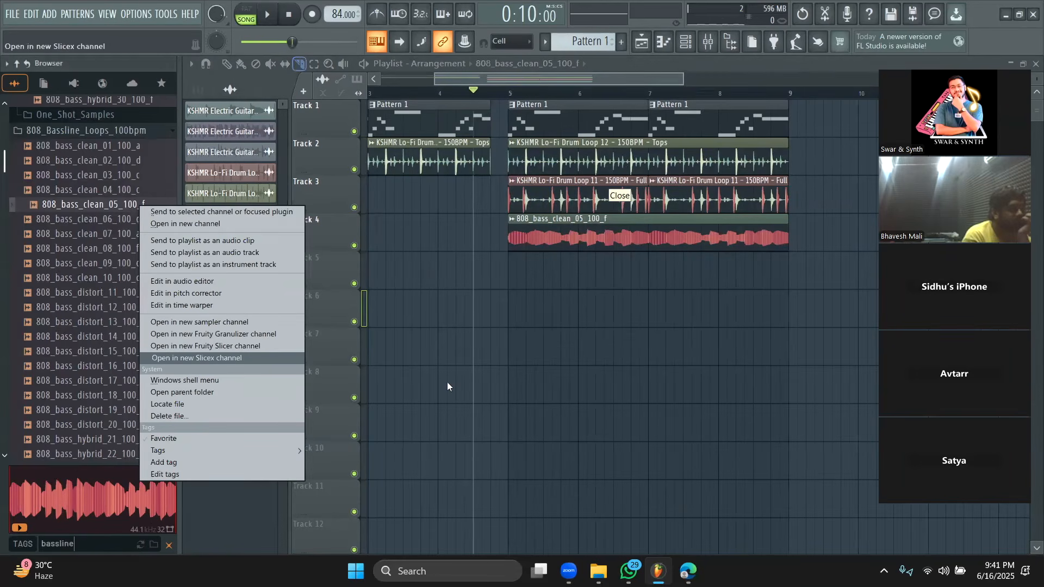
pyautogui.click(261, 357)
pyautogui.moveTo(528, 229); pyautogui.dragTo(440, 75)
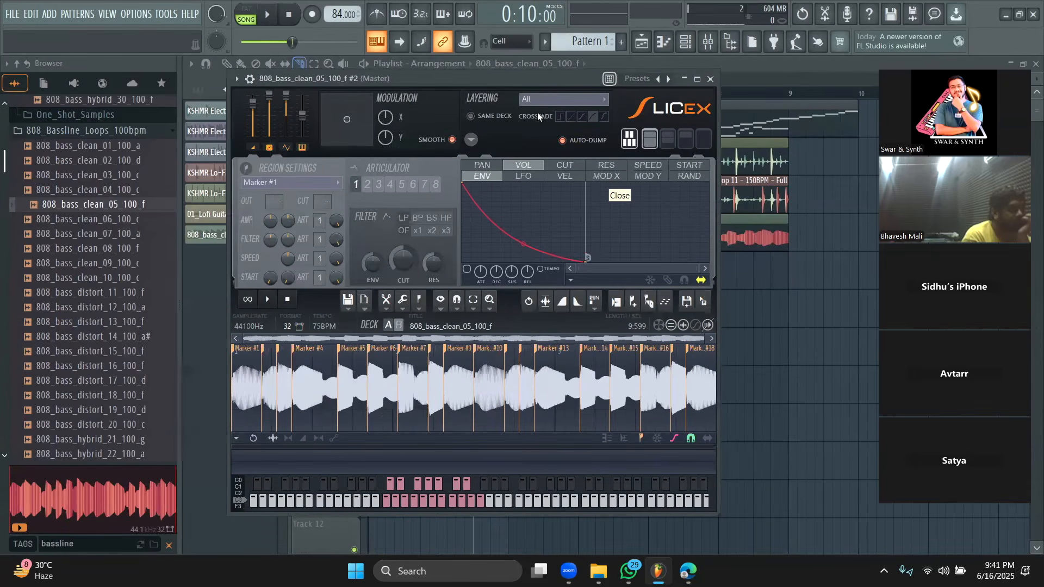
pyautogui.moveTo(534, 76); pyautogui.dragTo(615, 230)
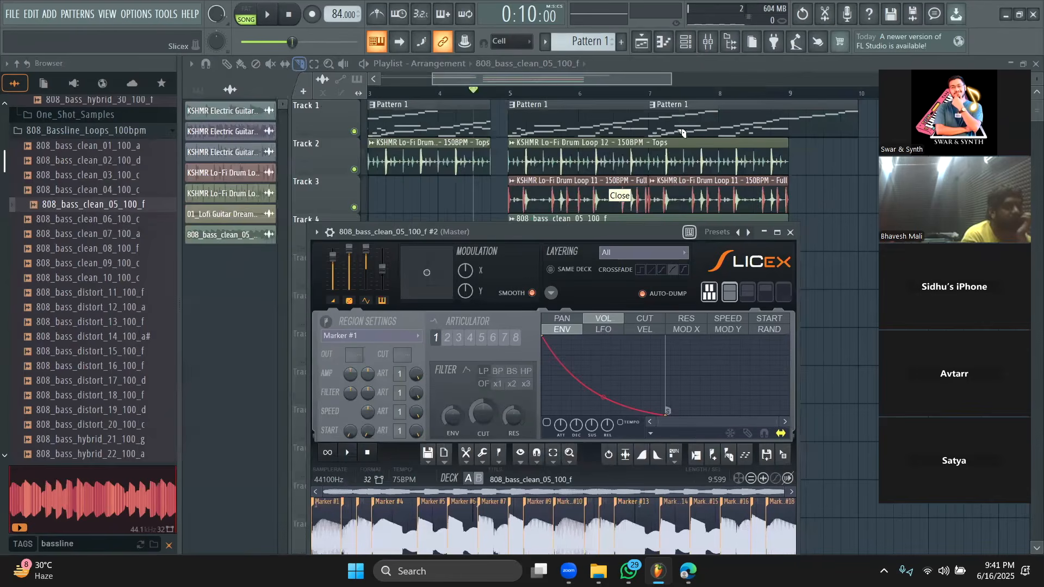
# Cut the Slicex channel's automatically inserted slice notes out of Pattern 1
pyautogui.click(686, 41)
pyautogui.rightClick(292, 217)
pyautogui.moveTo(380, 217)
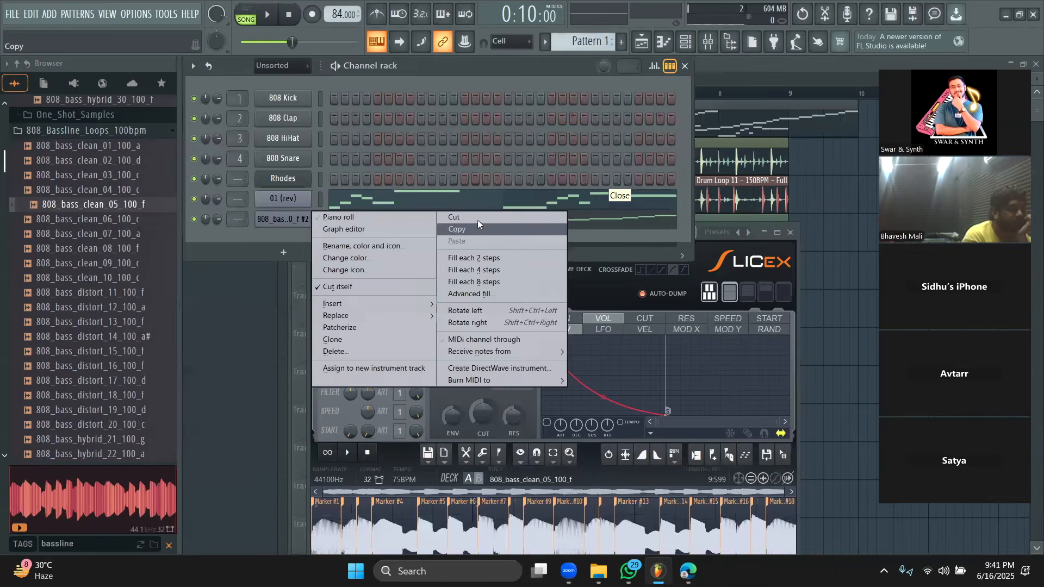
pyautogui.click(477, 219)
# Switch to Pattern 2 and dump the Slicex slices as notes into its piano roll
pyautogui.scroll(-2, 590, 43)
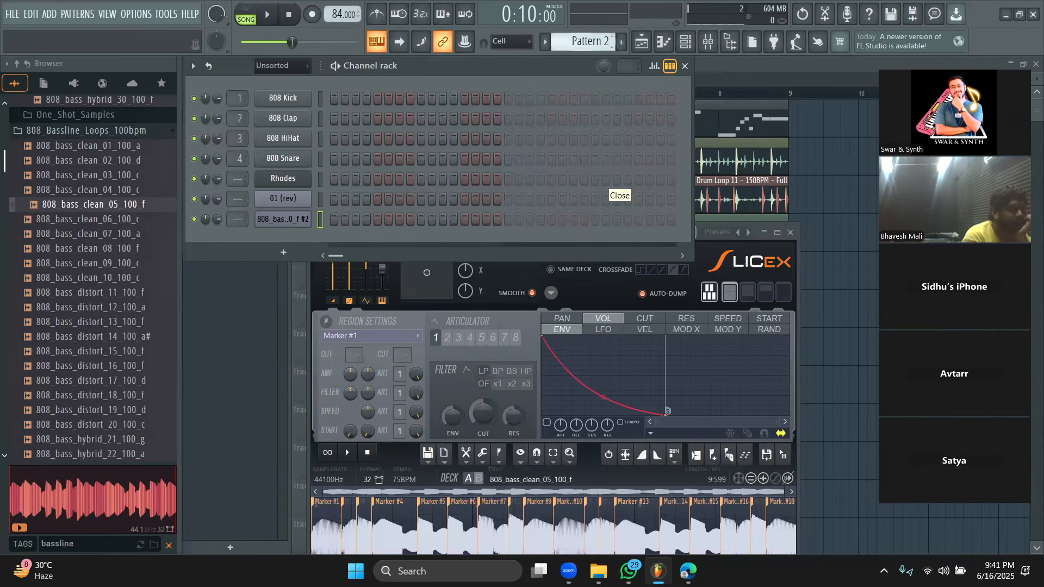
pyautogui.scroll(1, 590, 43)
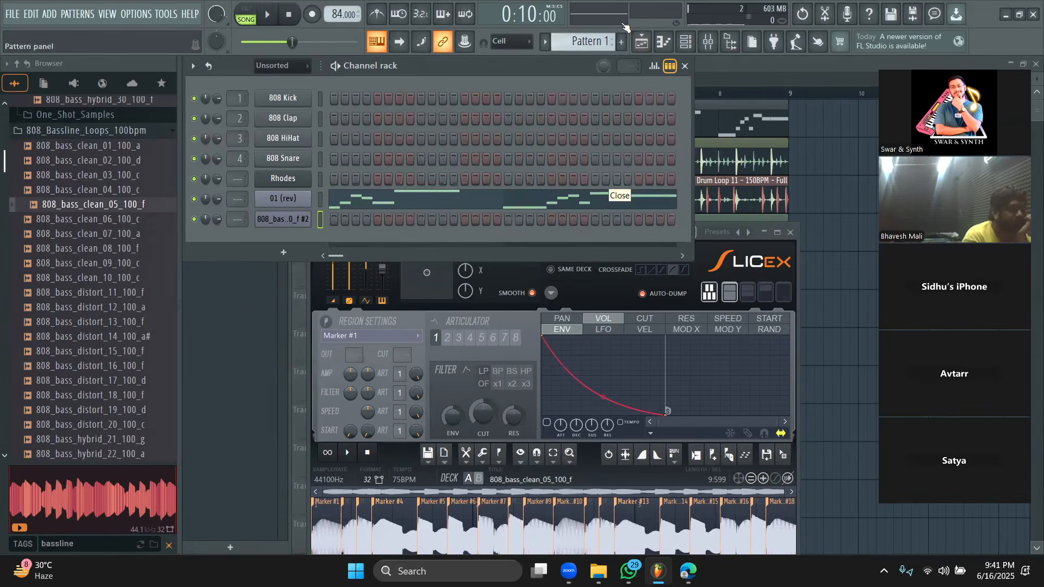
pyautogui.scroll(-1, 590, 43)
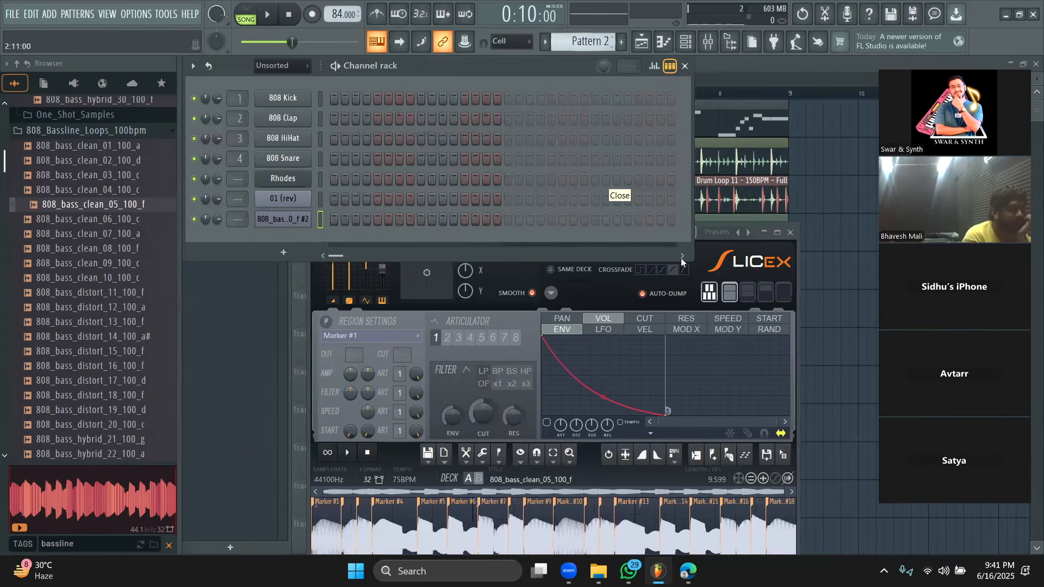
pyautogui.click(745, 457)
pyautogui.moveTo(630, 242); pyautogui.dragTo(859, 119)
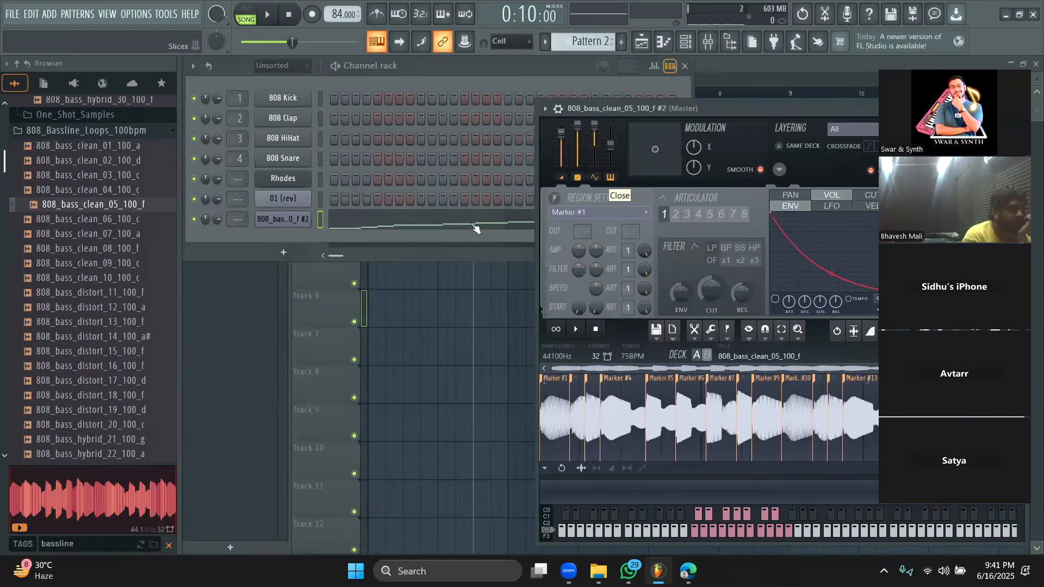
# Open the Slicex channel's piano roll in Pattern 2 and delete all its slice notes
pyautogui.click(444, 227)
pyautogui.hotkey('ctrl', 'a')
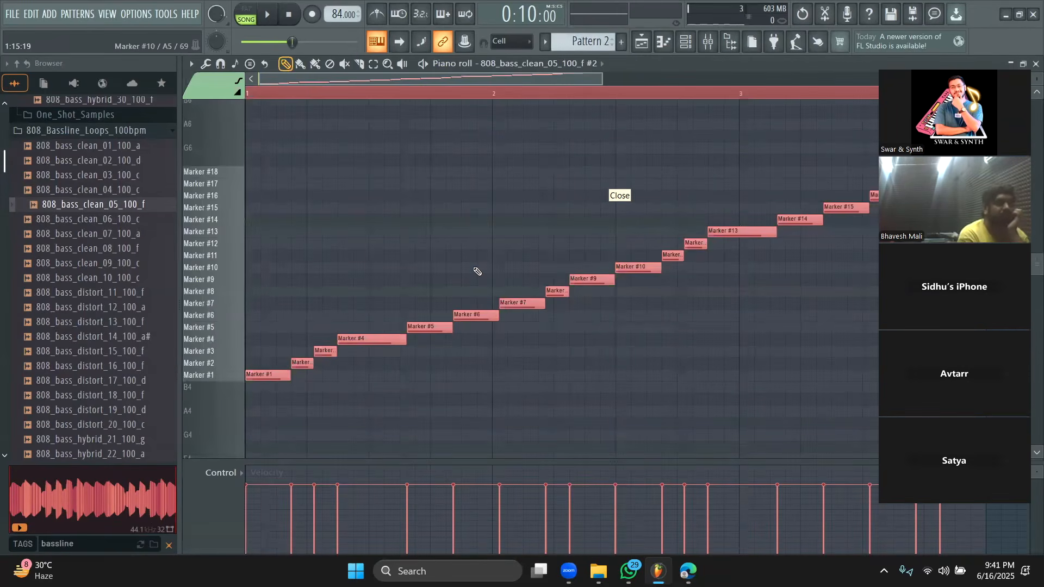
pyautogui.press('Delete')
# Audition the first slice and place a four-step Marker #1 note at the start of bar 1
pyautogui.click(234, 375)
pyautogui.moveTo(234, 375)
pyautogui.mouseDown()
pyautogui.moveTo(233, 220)
pyautogui.moveTo(239, 383)
pyautogui.mouseUp()
pyautogui.click(252, 376)
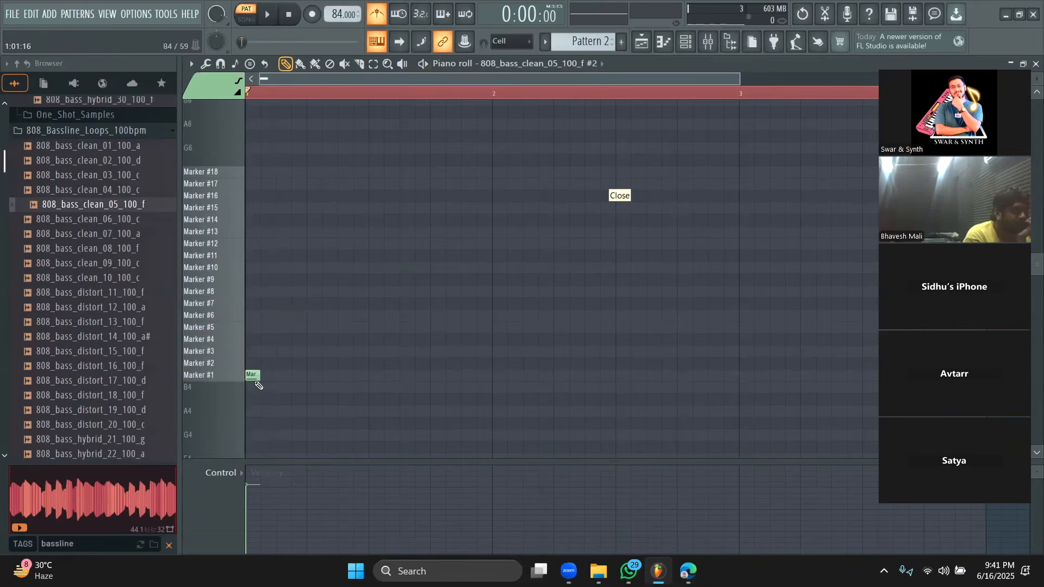
pyautogui.press('space')
pyautogui.press('space')
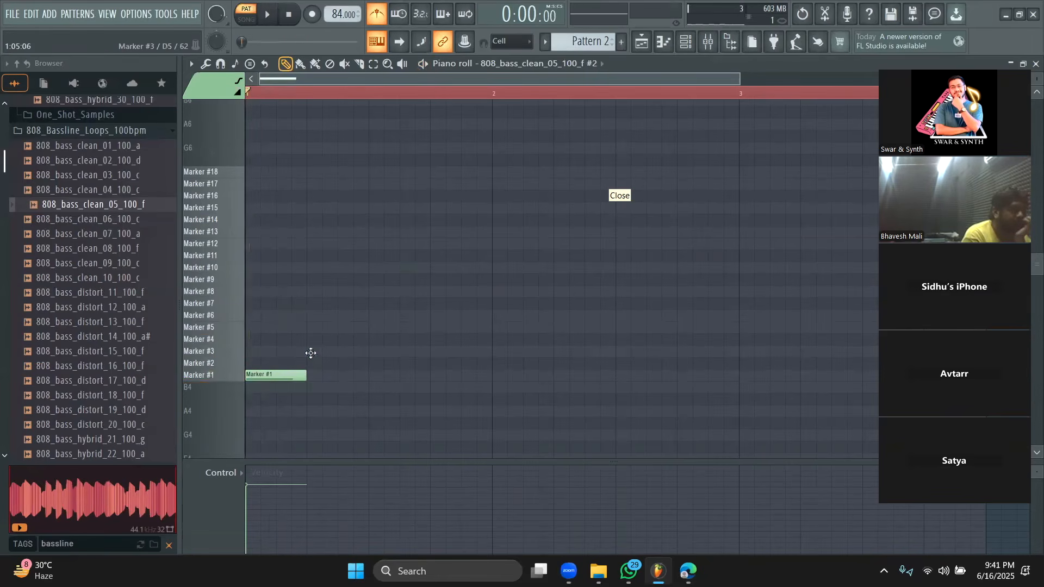
# Fill the rest of bar 1 with Marker #3, #5, #3, #8 and #10 notes in sequence while playing back the pattern
pyautogui.click(310, 354)
pyautogui.press('space')
pyautogui.moveTo(367, 352); pyautogui.dragTo(337, 352)
pyautogui.click(353, 327)
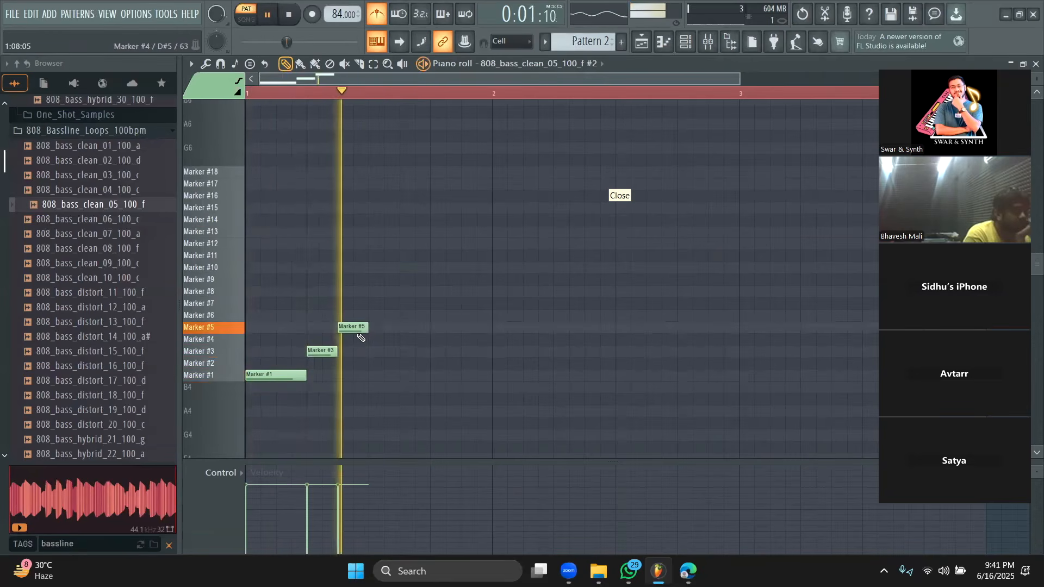
pyautogui.click(371, 351)
pyautogui.press('space')
pyautogui.press('space')
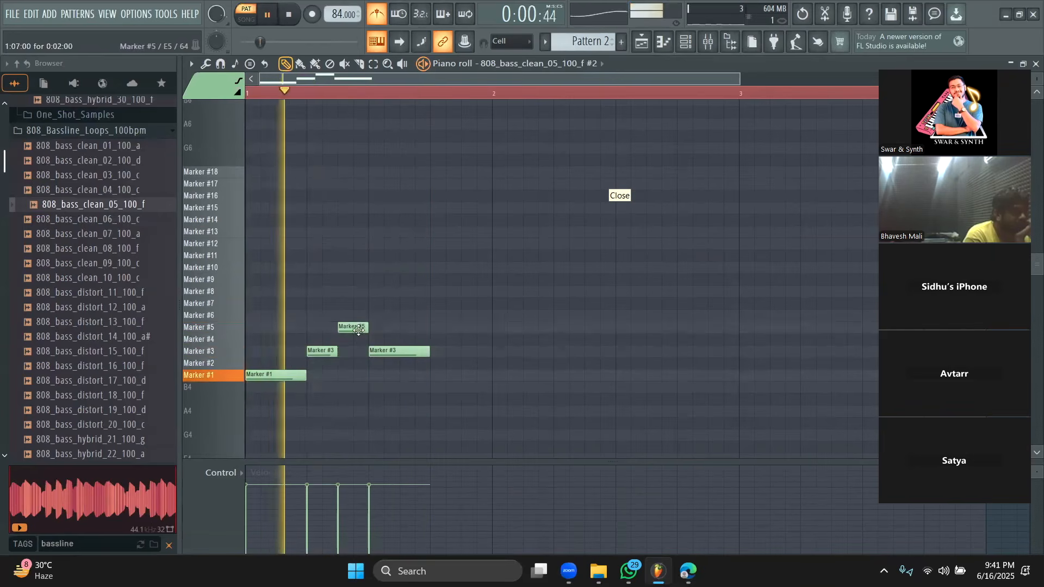
pyautogui.click(443, 291)
pyautogui.click(463, 267)
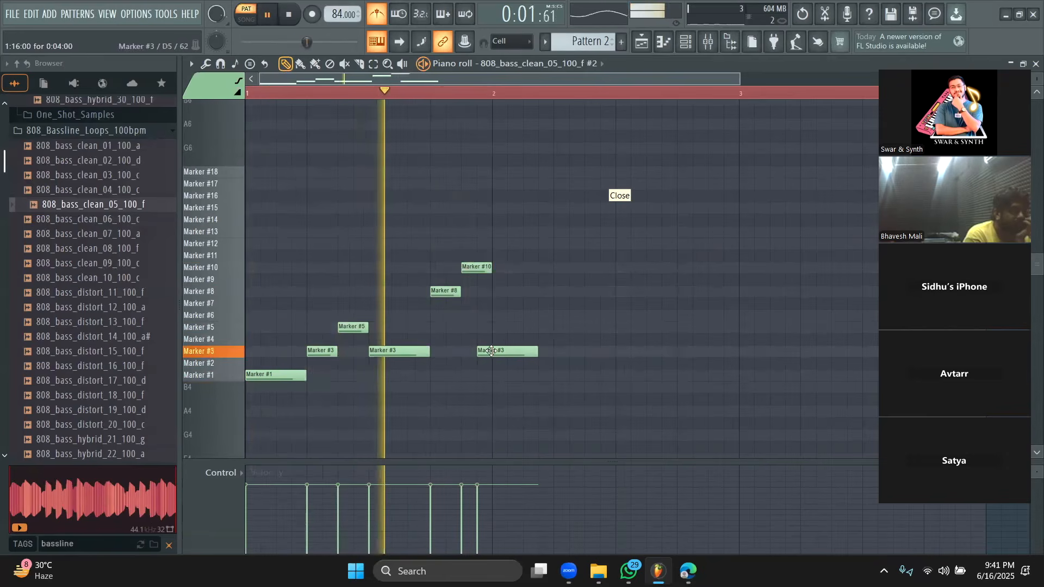
# Fill bar 2 with four-step Marker #3, #5, #6 and #5 notes, then stop the pattern
pyautogui.click(511, 351)
pyautogui.click(568, 327)
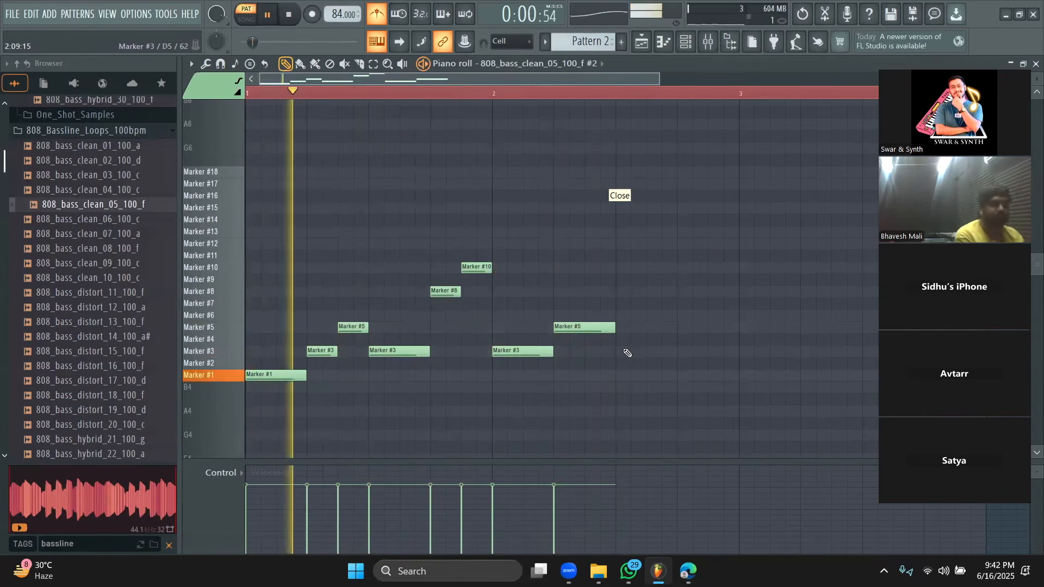
pyautogui.click(624, 318)
pyautogui.click(680, 327)
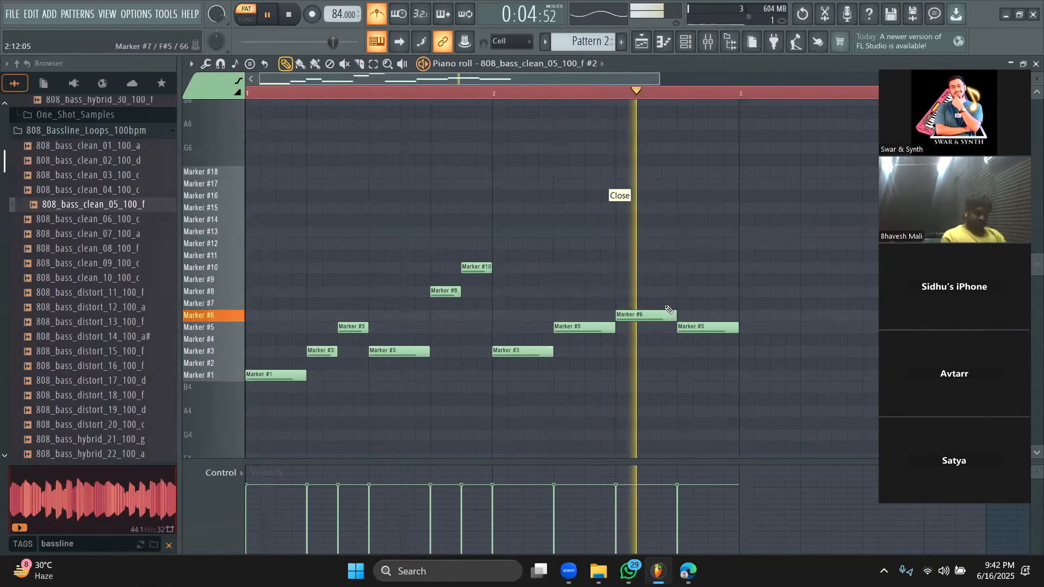
pyautogui.press('space')
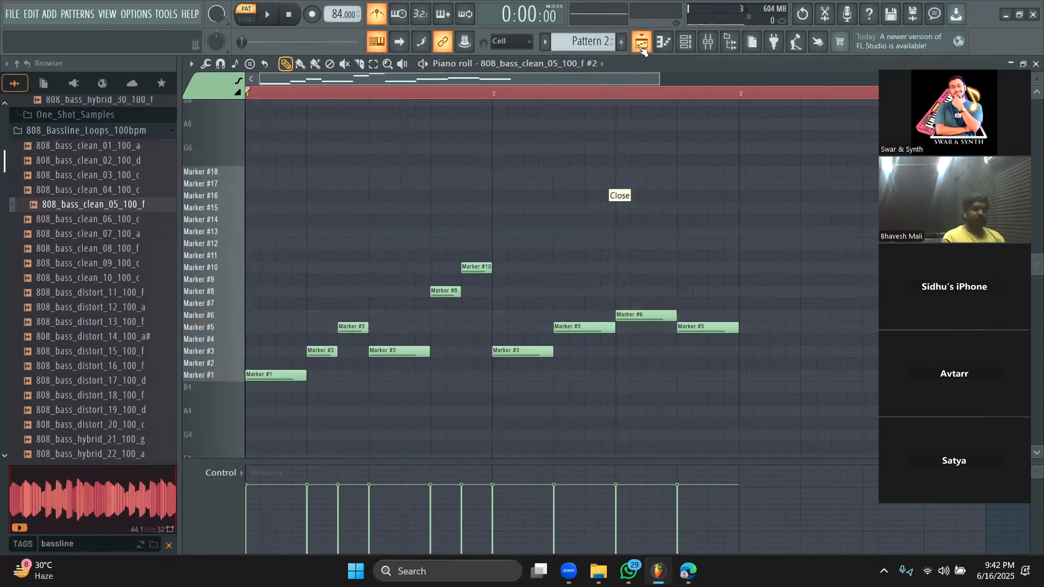
# Place Pattern 2 clips on Track 5 at bars 5 and 7 and play the song with Track 4 muted
pyautogui.click(641, 42)
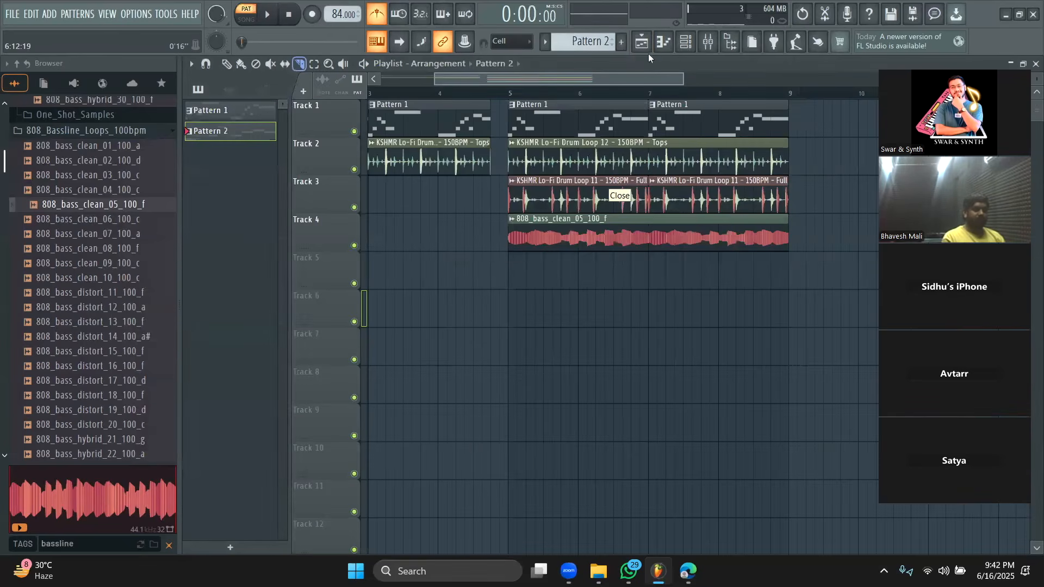
pyautogui.click(686, 44)
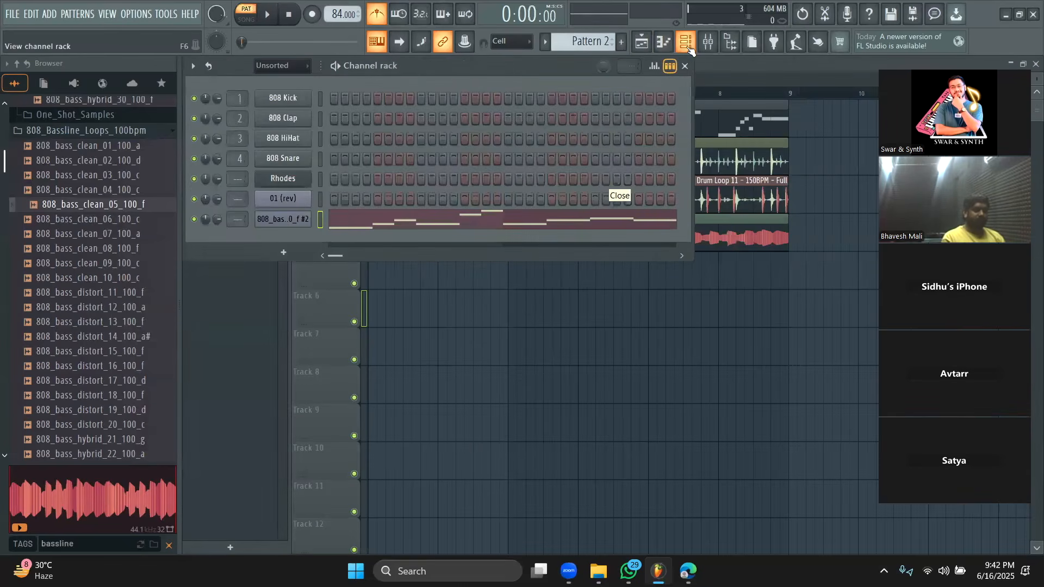
pyautogui.click(516, 227)
pyautogui.click(642, 48)
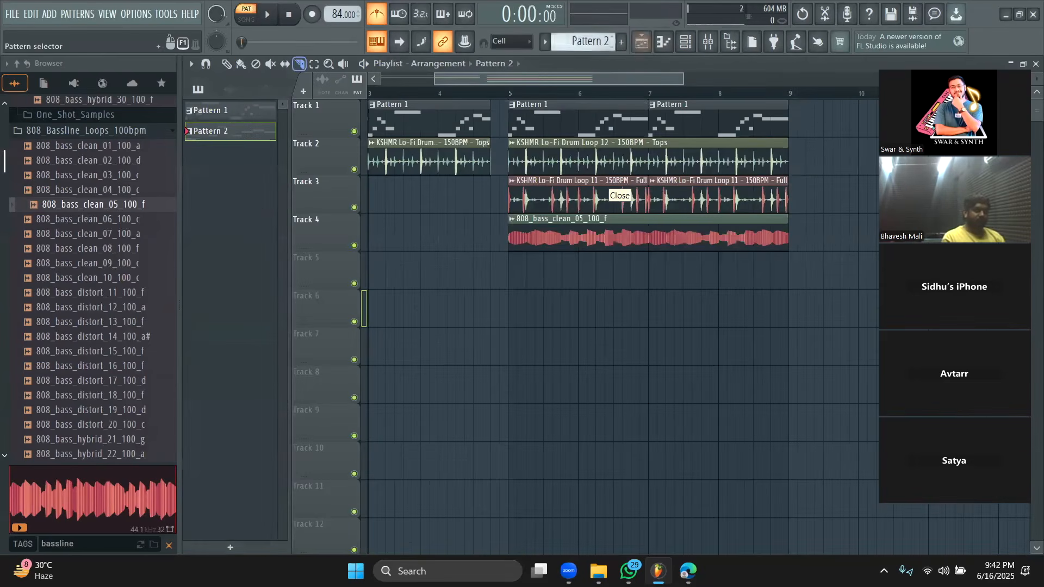
pyautogui.click(550, 282)
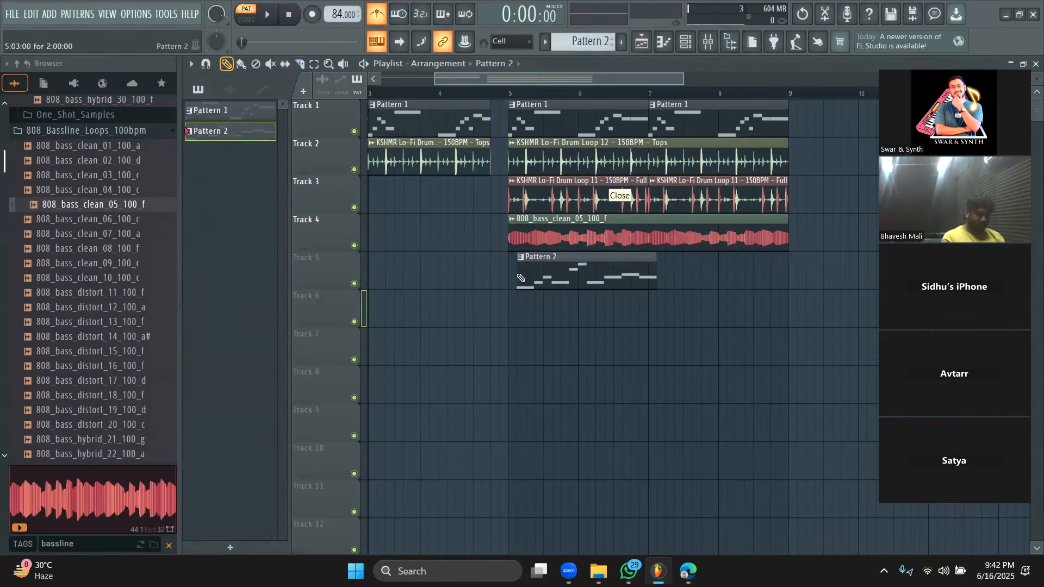
pyautogui.click(354, 246)
pyautogui.press('space')
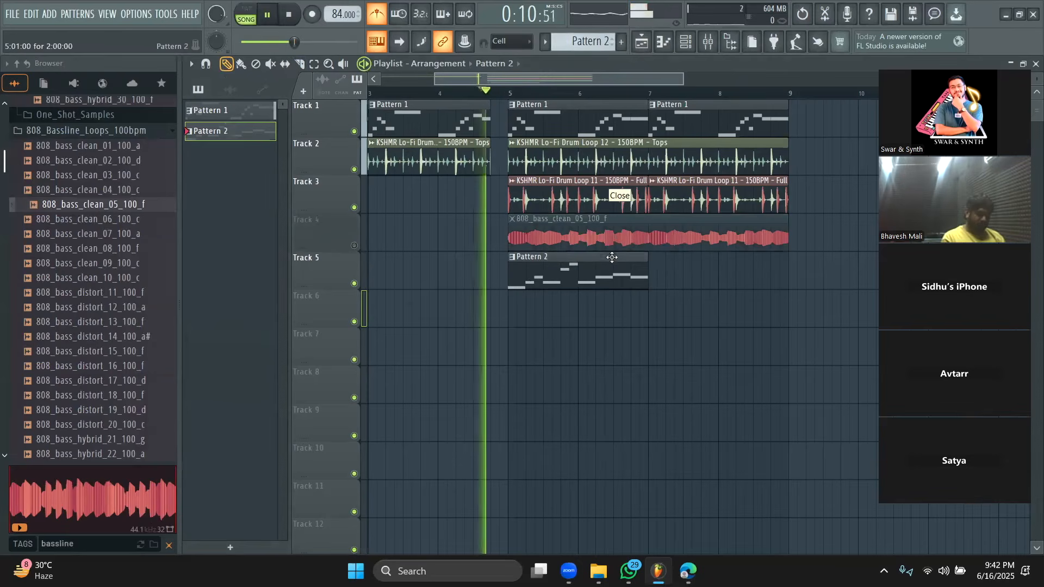
pyautogui.click(653, 274)
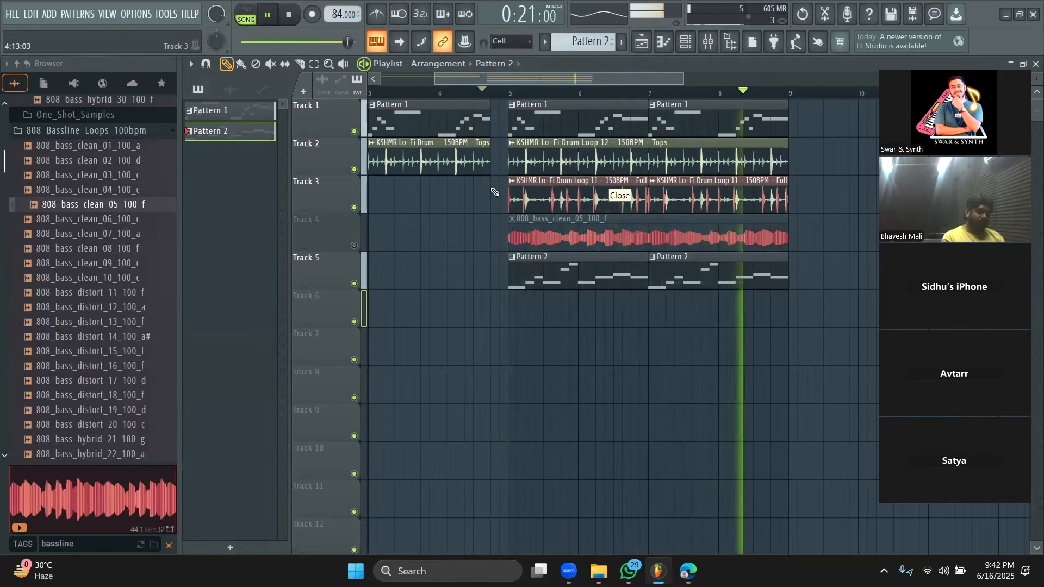
# Stop playback and delete both Pattern 2 clips from Track 5
pyautogui.press('space')
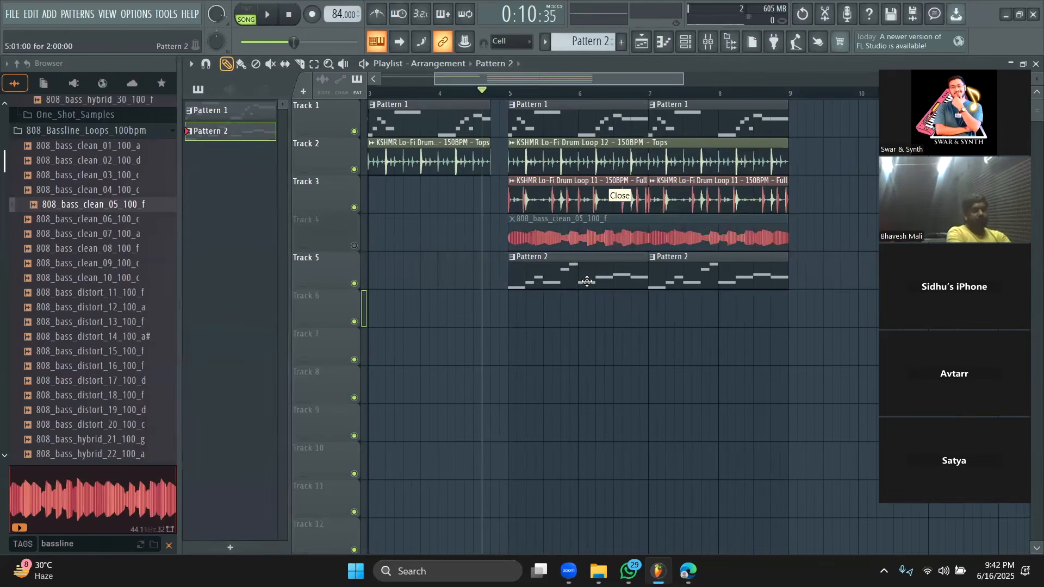
pyautogui.rightClick(714, 285)
pyautogui.rightClick(646, 284)
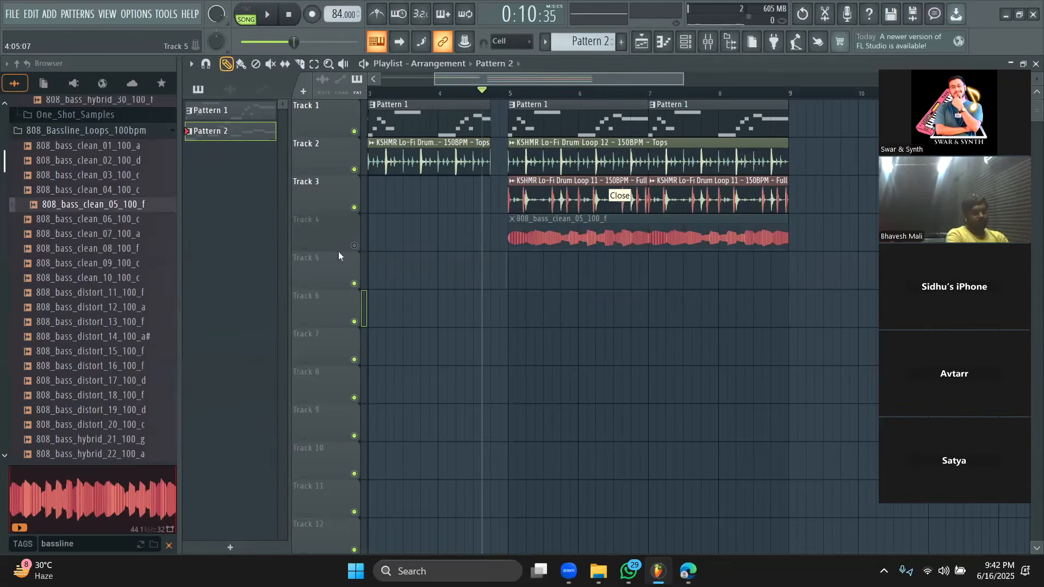
# Look through the bassline samples, clear that search and search the browser for "reggae"
pyautogui.scroll(10, 120, 160)
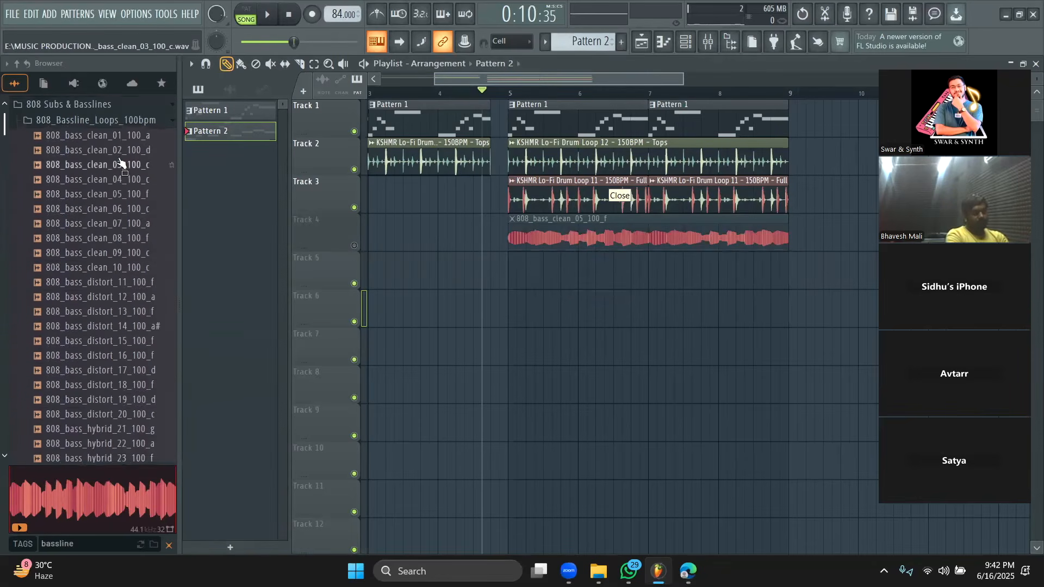
pyautogui.scroll(-3, 114, 187)
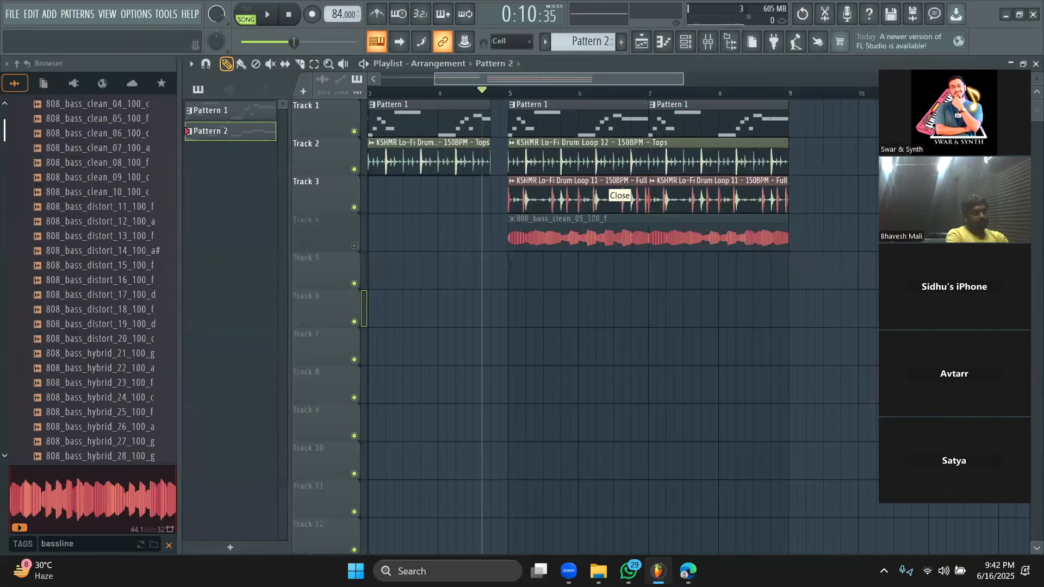
pyautogui.click(169, 545)
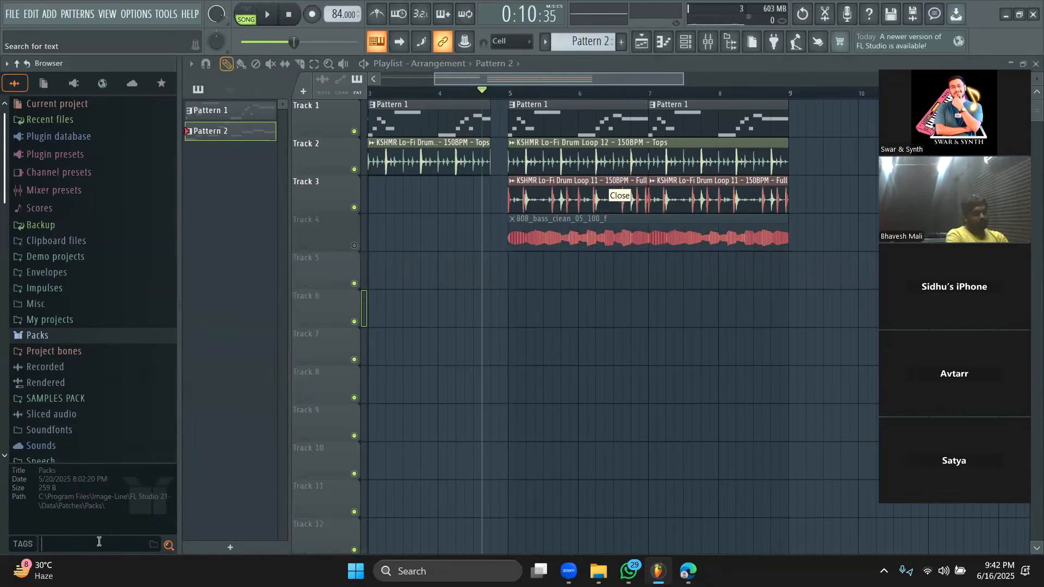
pyautogui.write('reggae')
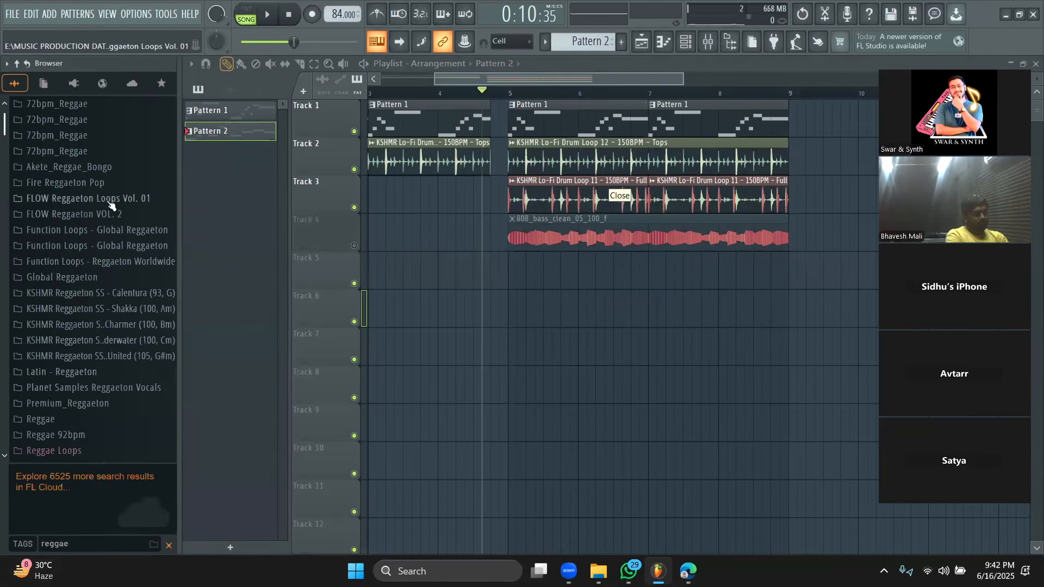
# Expand the Loops folders of the FLOW Reggaeton VOL. 2 and Fire Reggaeton Pop sample packs
pyautogui.scroll(-2, 95, 180)
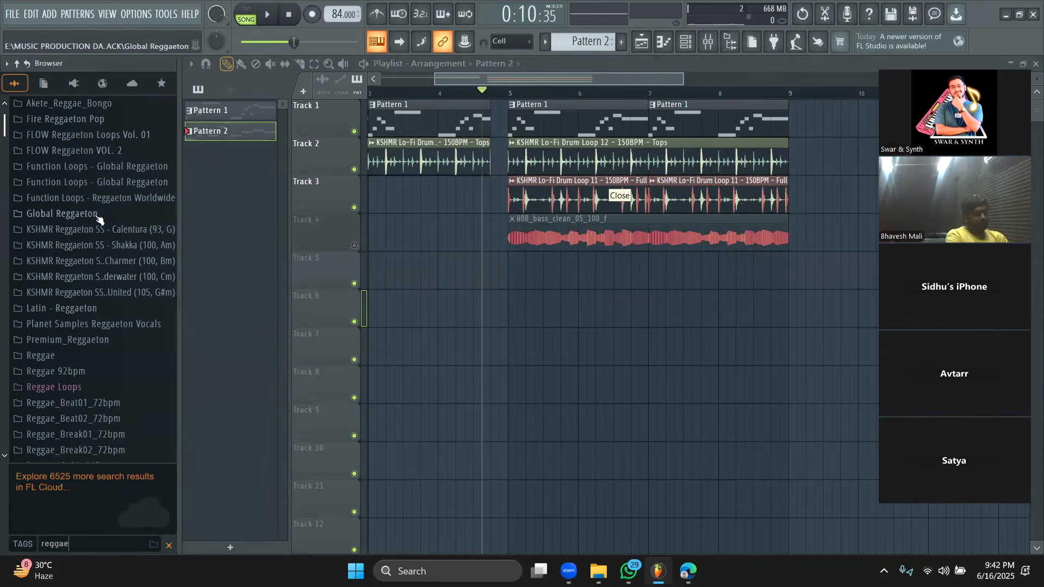
pyautogui.click(93, 155)
pyautogui.click(96, 167)
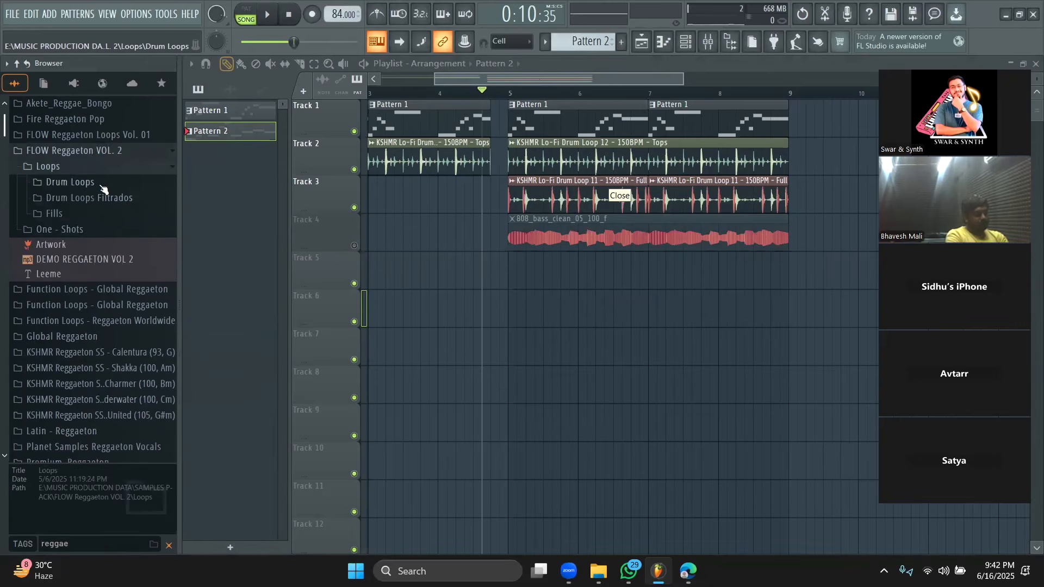
pyautogui.click(87, 120)
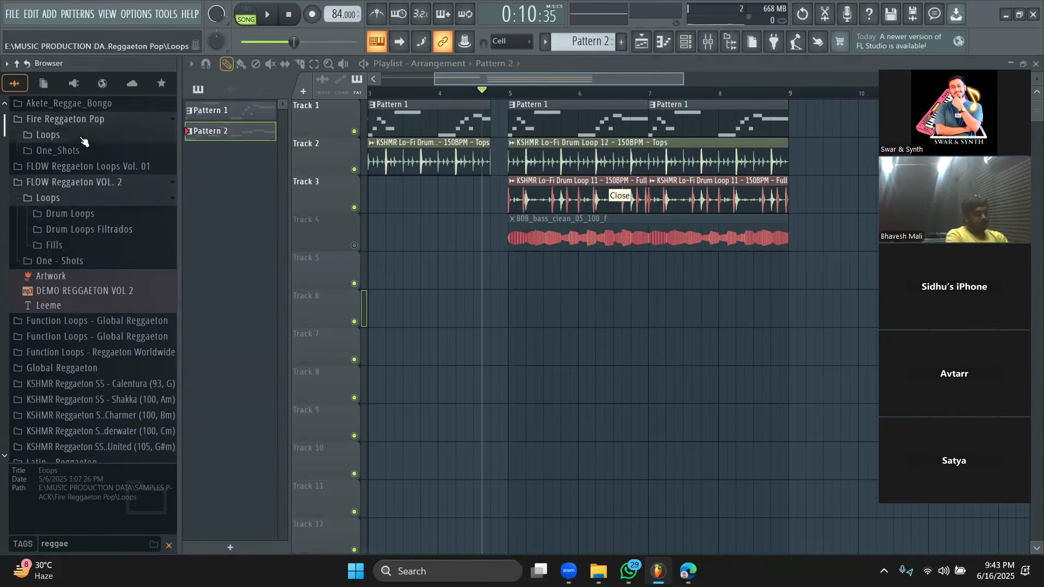
pyautogui.click(82, 137)
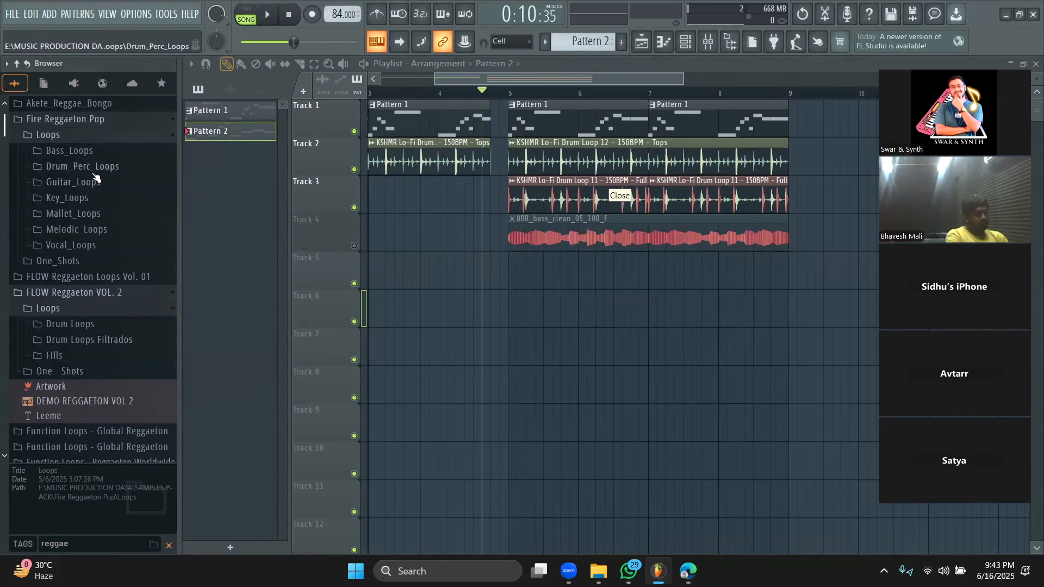
# Open the Mallet_Loops folder of Fire Reggaeton Pop and audition several loops, including xylo_hawaii and marimba_disco_dm
pyautogui.click(90, 214)
pyautogui.click(105, 212)
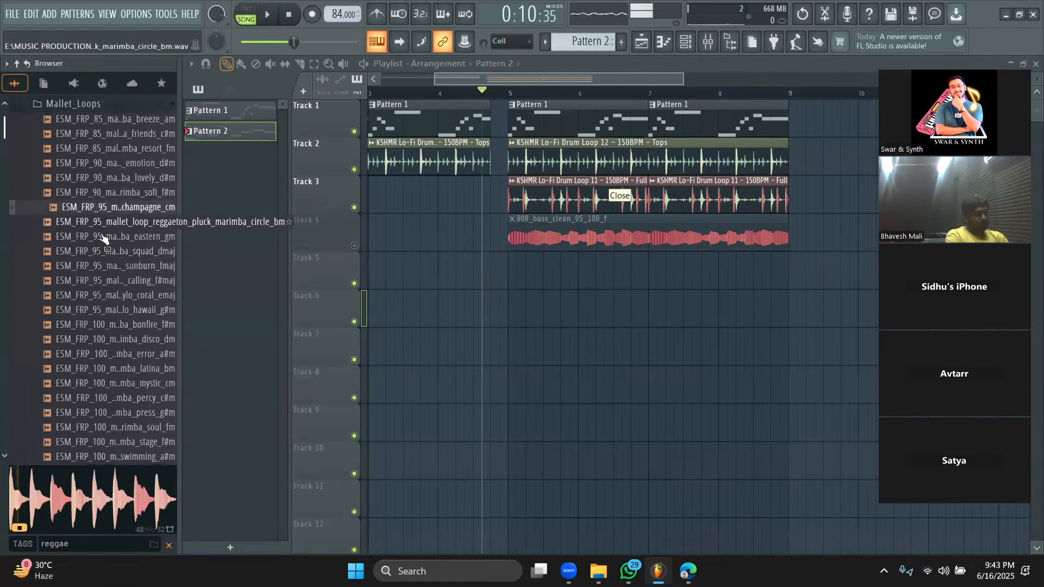
pyautogui.click(104, 253)
pyautogui.scroll(-5, 105, 261)
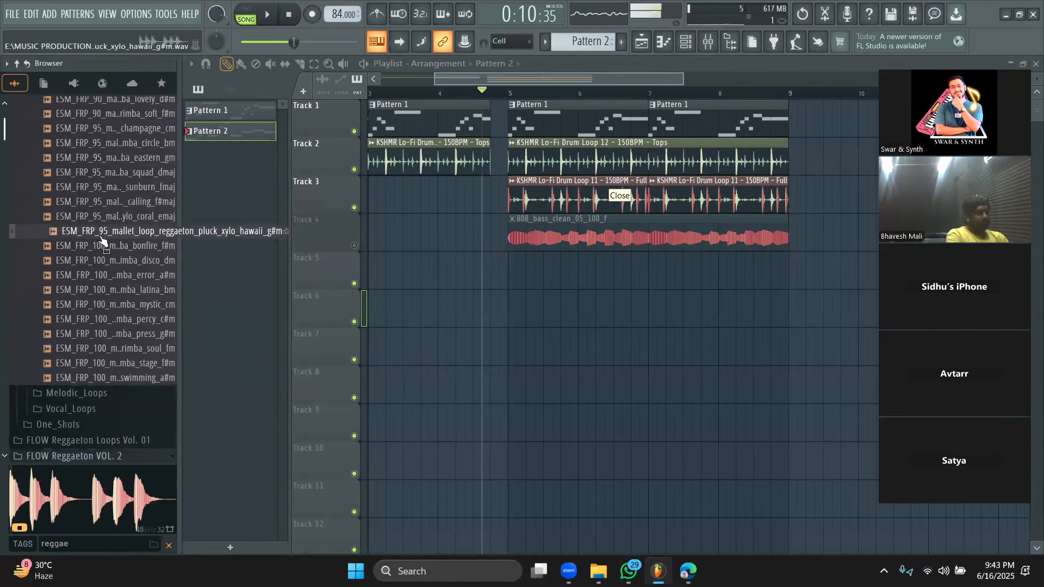
pyautogui.click(105, 262)
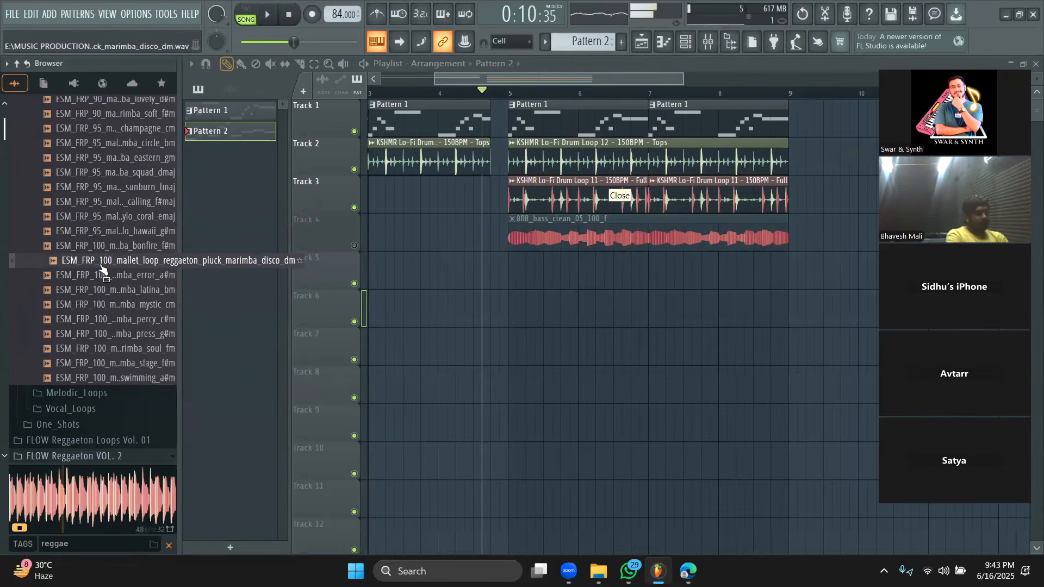
# Place the ESM_FRP_100 marimba_disco_dm mallet loop at bar 1 of Track 5 and fit it to tempo with the 75 to 150 range
pyautogui.moveTo(103, 270); pyautogui.dragTo(414, 287)
pyautogui.click(373, 260)
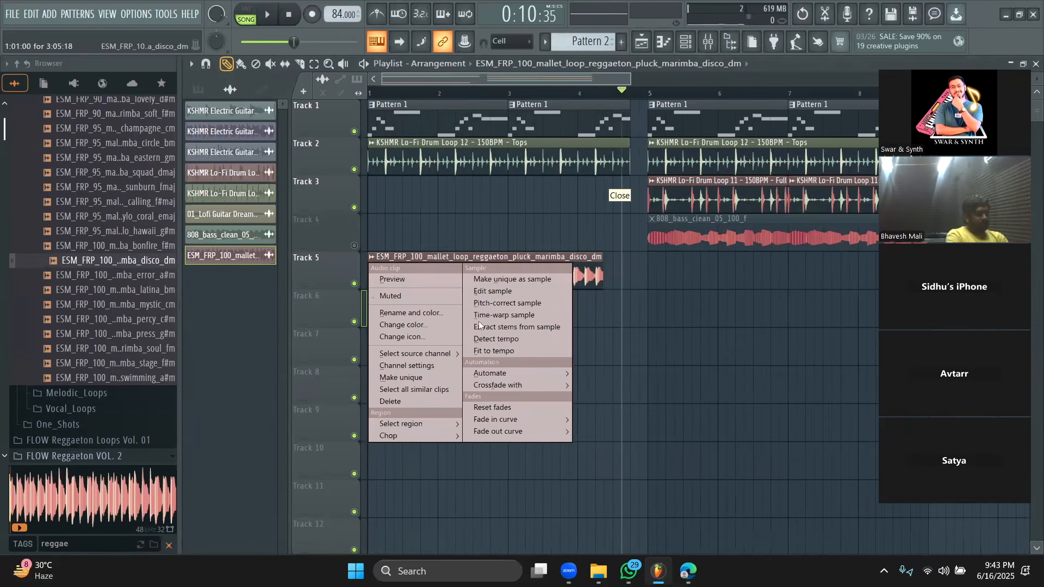
pyautogui.click(523, 349)
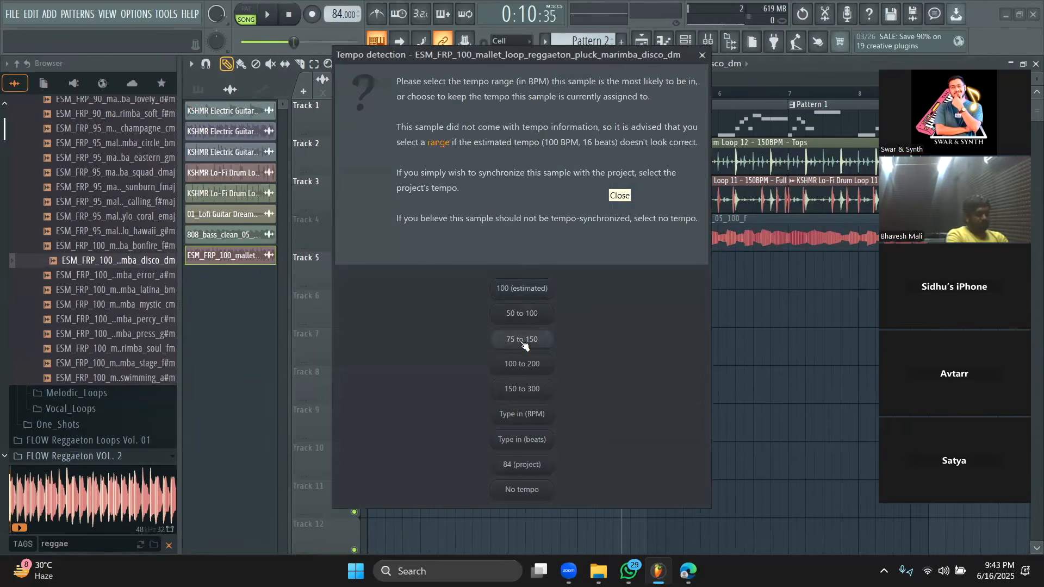
pyautogui.click(522, 340)
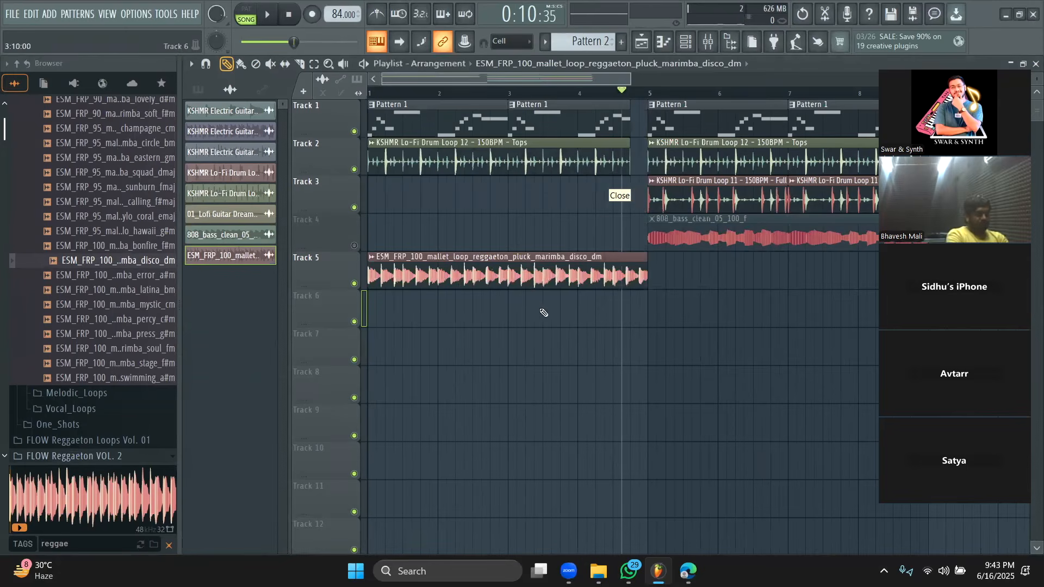
# Move the mallet loop clip to bar 5 on Track 5 and slightly lower its time-stretching pitch in the channel settings
pyautogui.moveTo(430, 269); pyautogui.dragTo(710, 268)
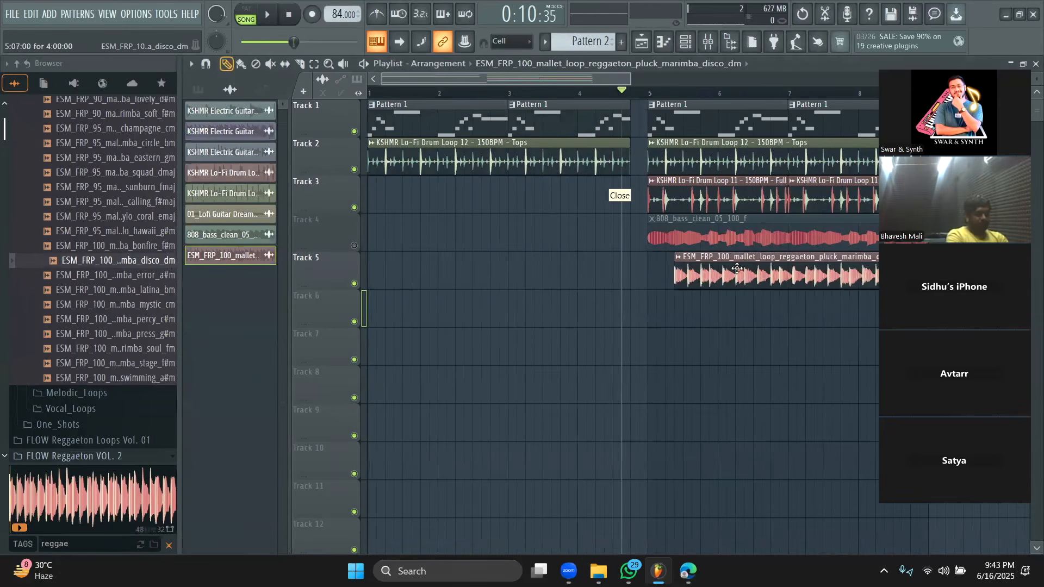
pyautogui.hscroll(4, 709, 268)
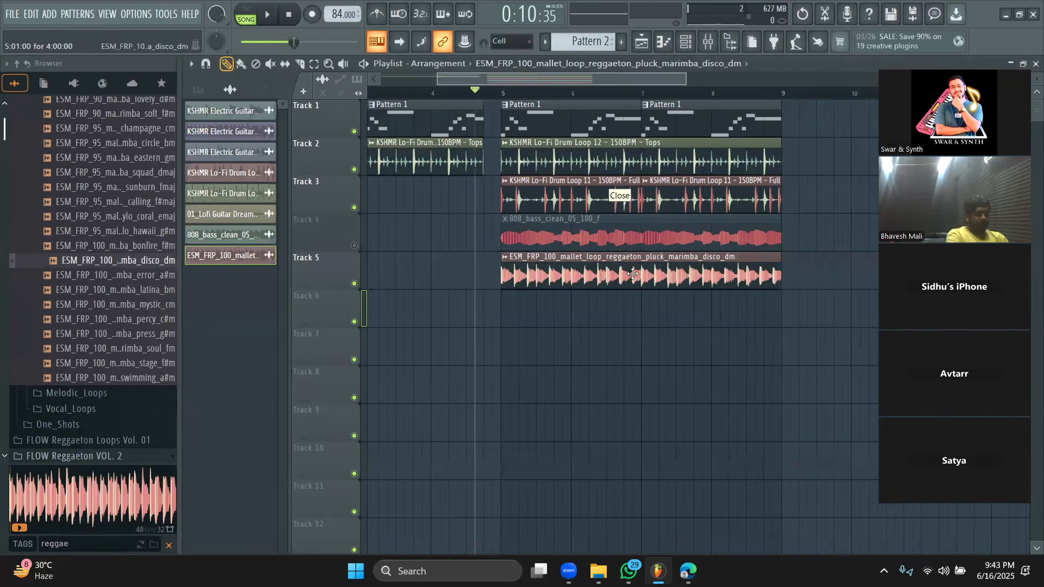
pyautogui.doubleClick(632, 273)
pyautogui.click(234, 138)
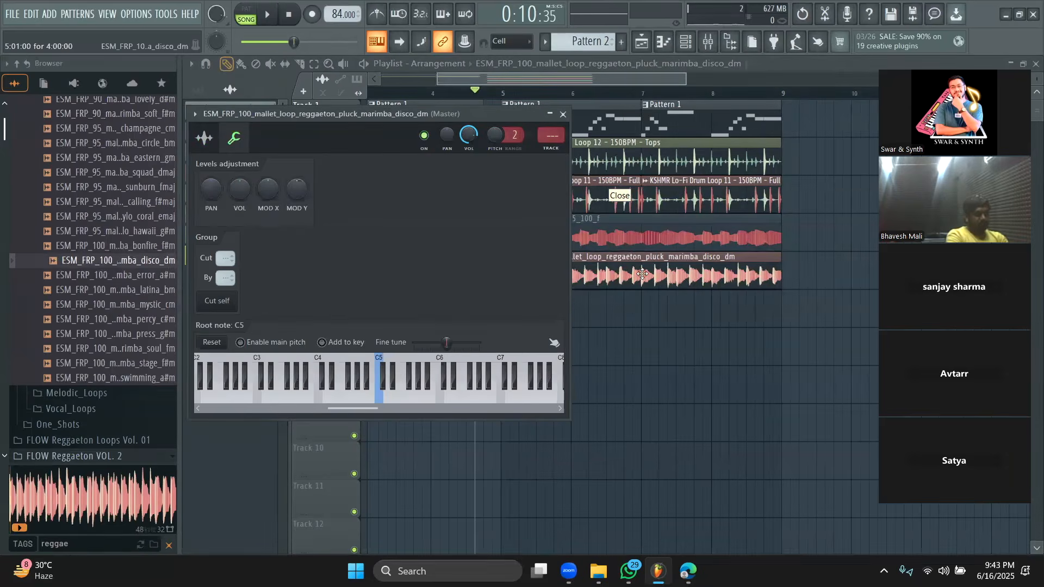
pyautogui.doubleClick(642, 274)
pyautogui.moveTo(398, 187); pyautogui.dragTo(398, 191)
pyautogui.click(253, 451)
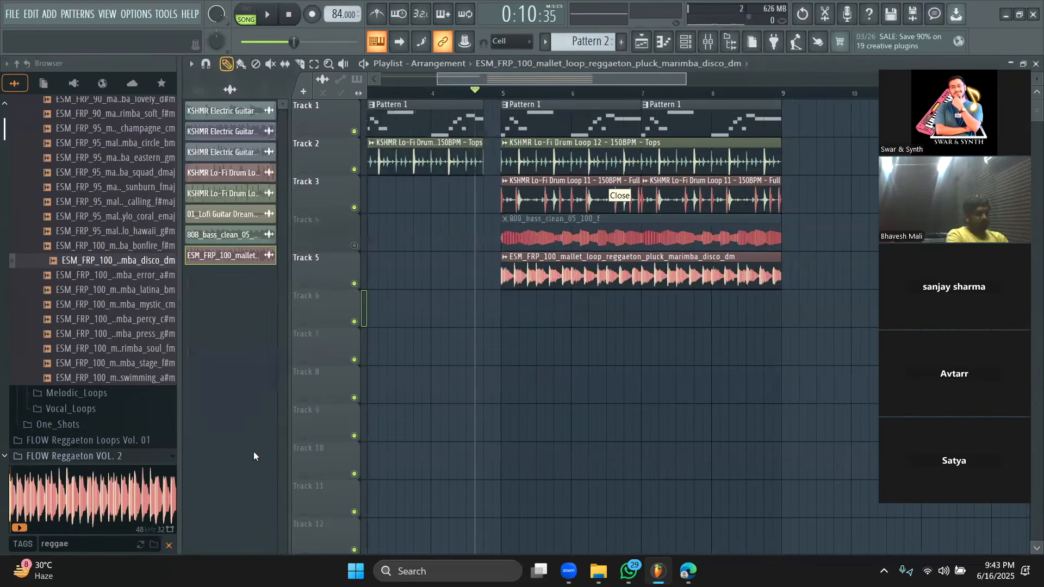
# Set the song playback position to the start of bar 5
pyautogui.click(489, 95)
pyautogui.moveTo(488, 96); pyautogui.dragTo(435, 113)
pyautogui.moveTo(479, 79); pyautogui.dragTo(472, 80)
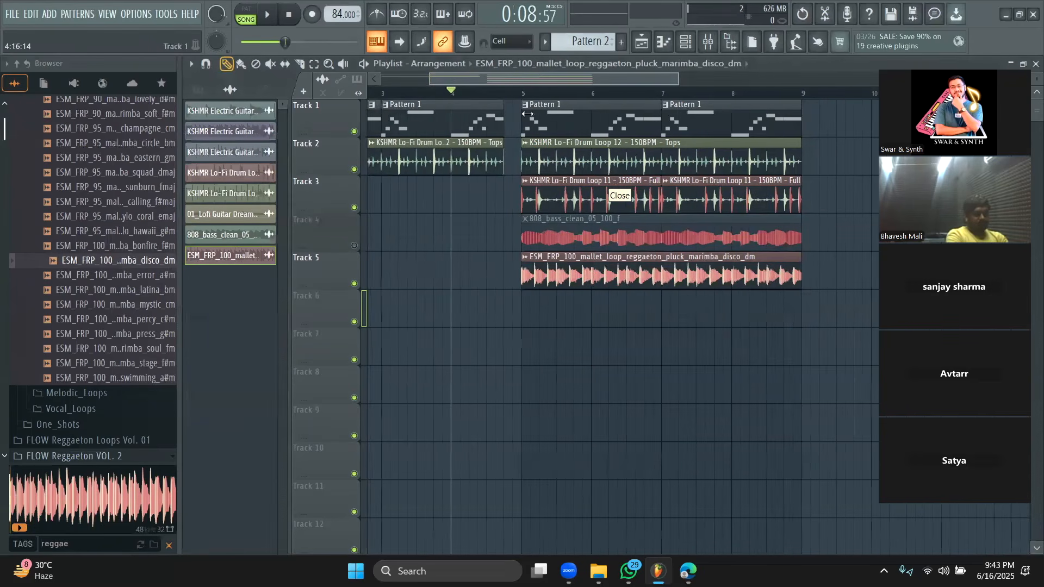
pyautogui.click(525, 95)
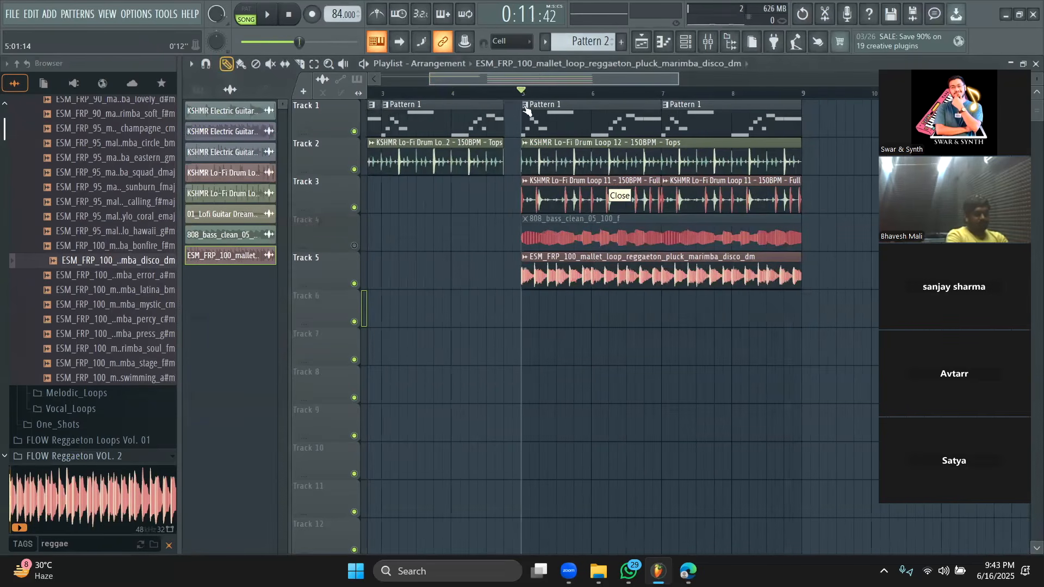
pyautogui.doubleClick(546, 279)
pyautogui.moveTo(432, 113); pyautogui.dragTo(475, 111)
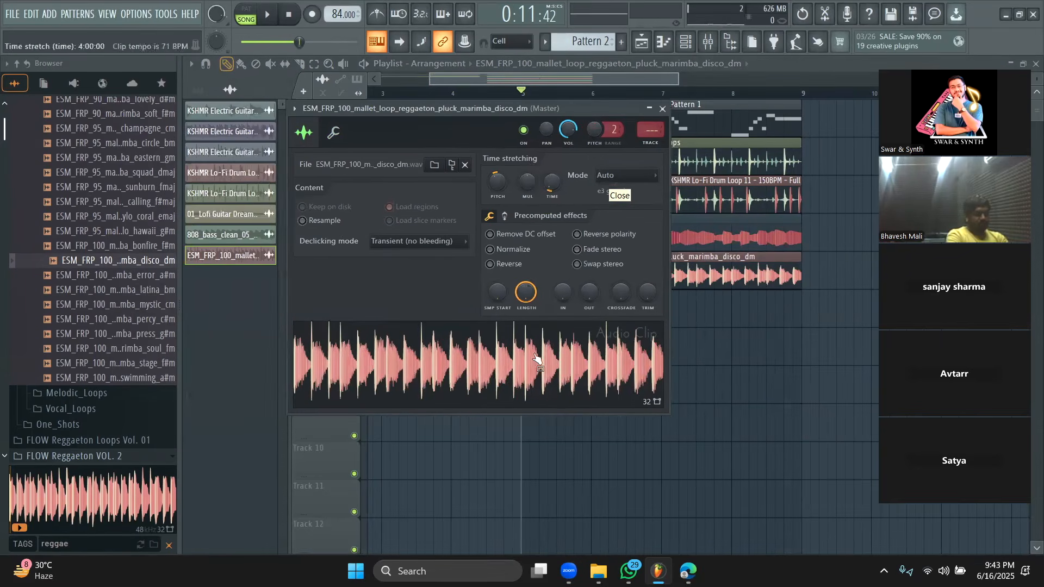
pyautogui.rightClick(502, 360)
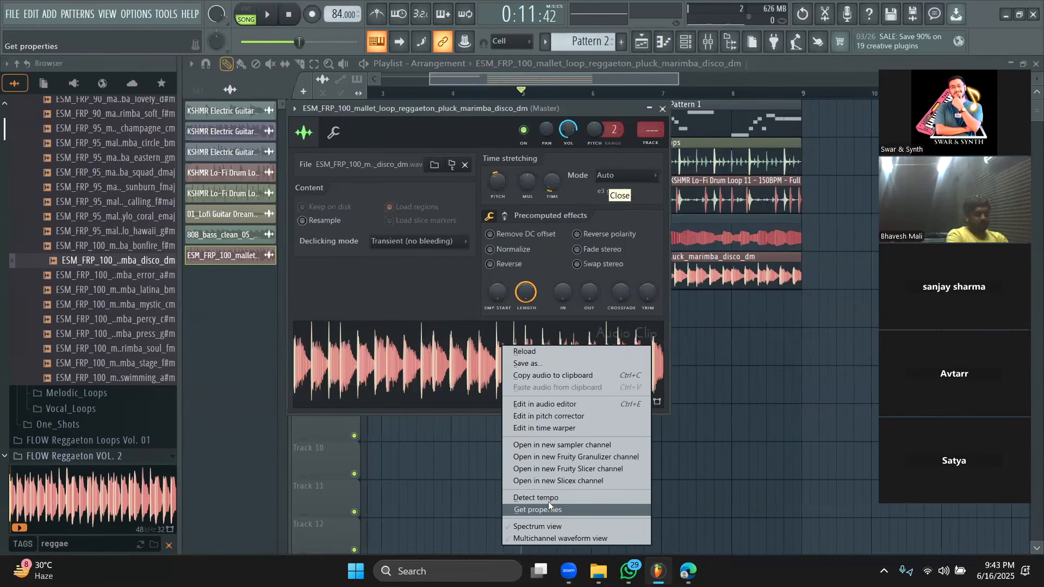
pyautogui.click(245, 421)
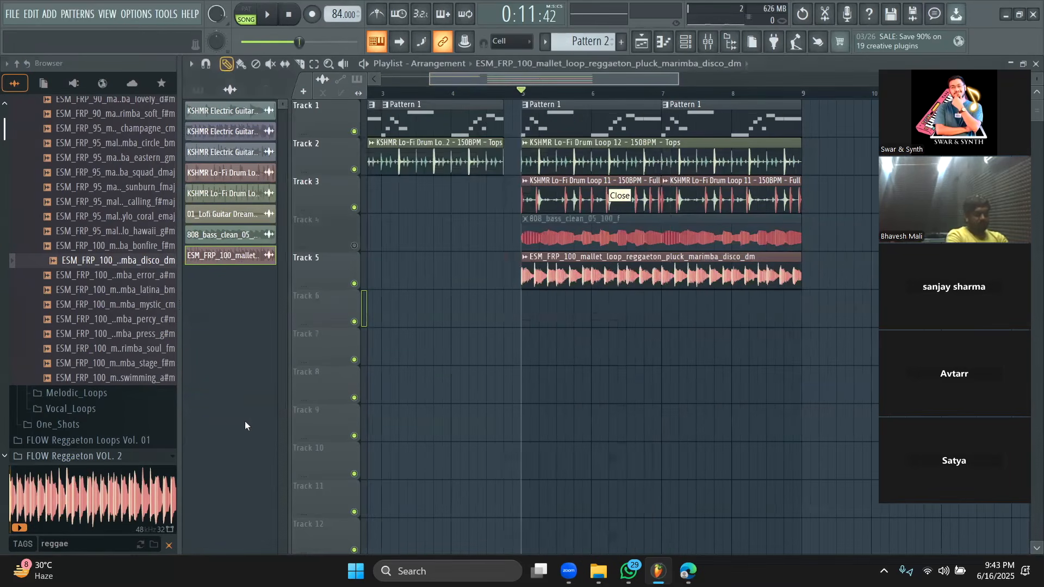
# Fit the mallet loop clip on Track 5 to the project tempo using the 50 to 100 BPM range
pyautogui.click(525, 256)
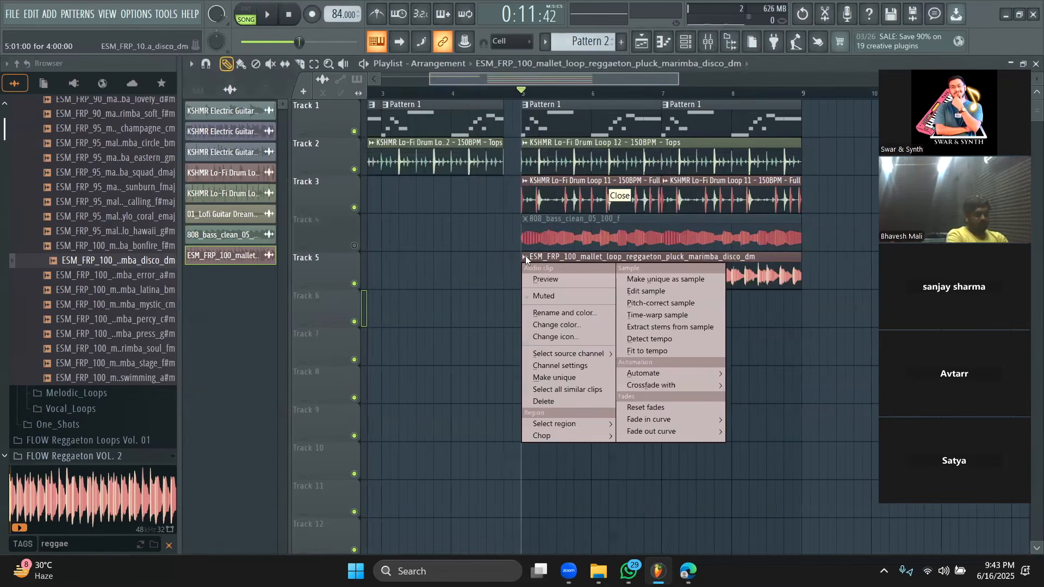
pyautogui.click(641, 352)
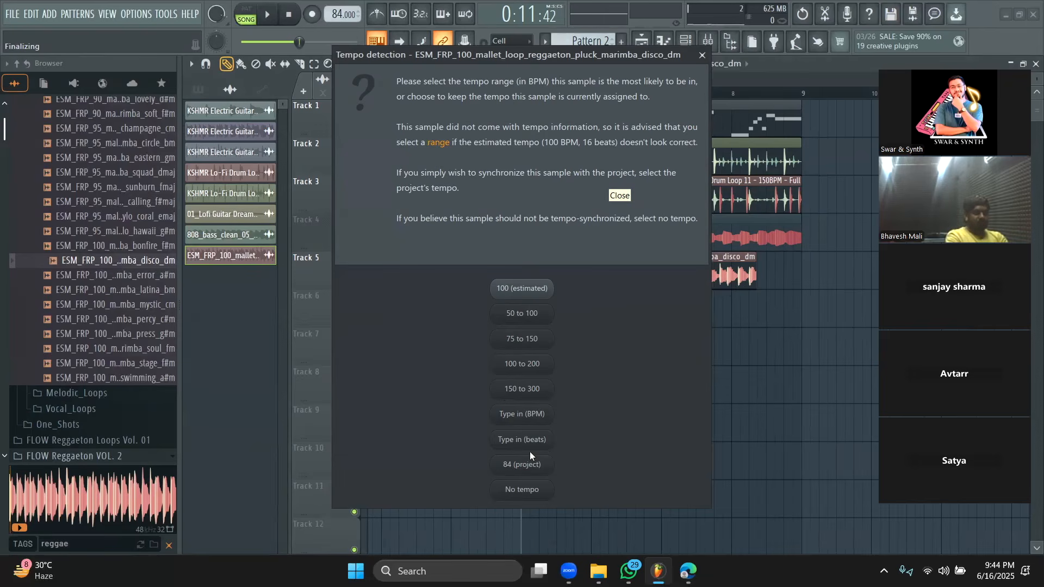
pyautogui.click(530, 315)
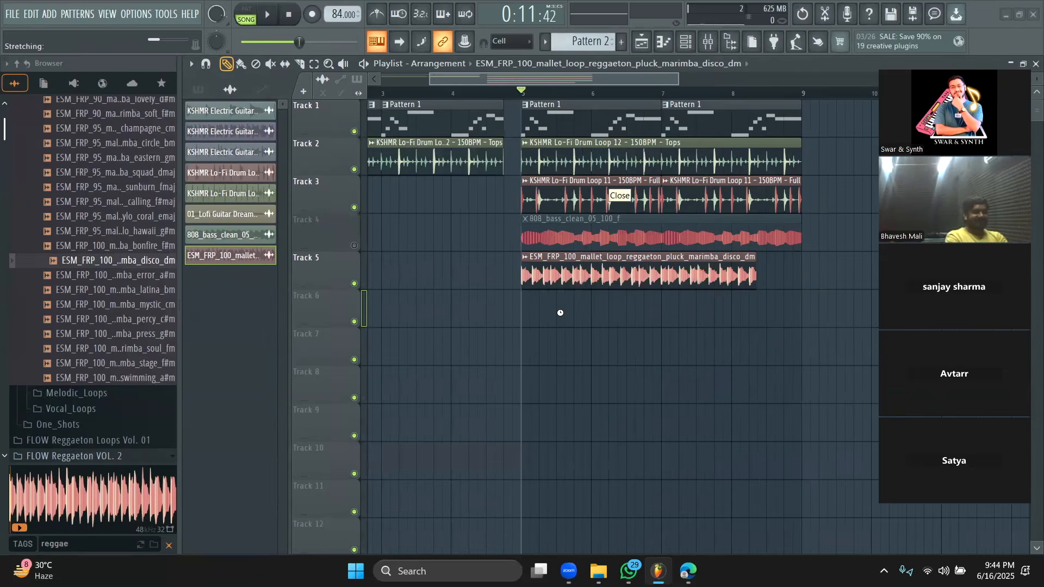
# Refit the mallet loop clip to the project tempo, choosing the 75 to 150 BPM range
pyautogui.click(527, 260)
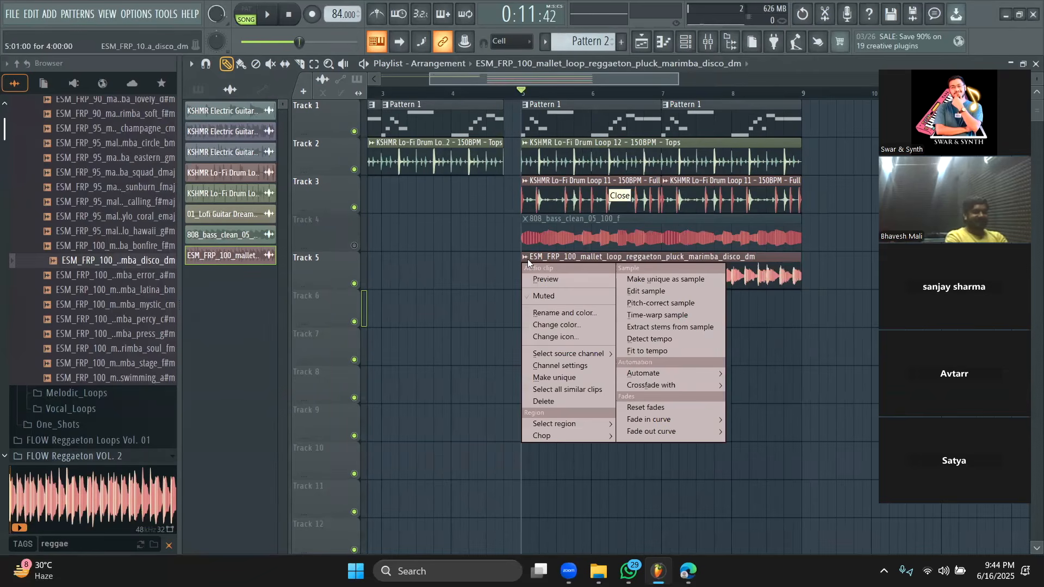
pyautogui.click(634, 349)
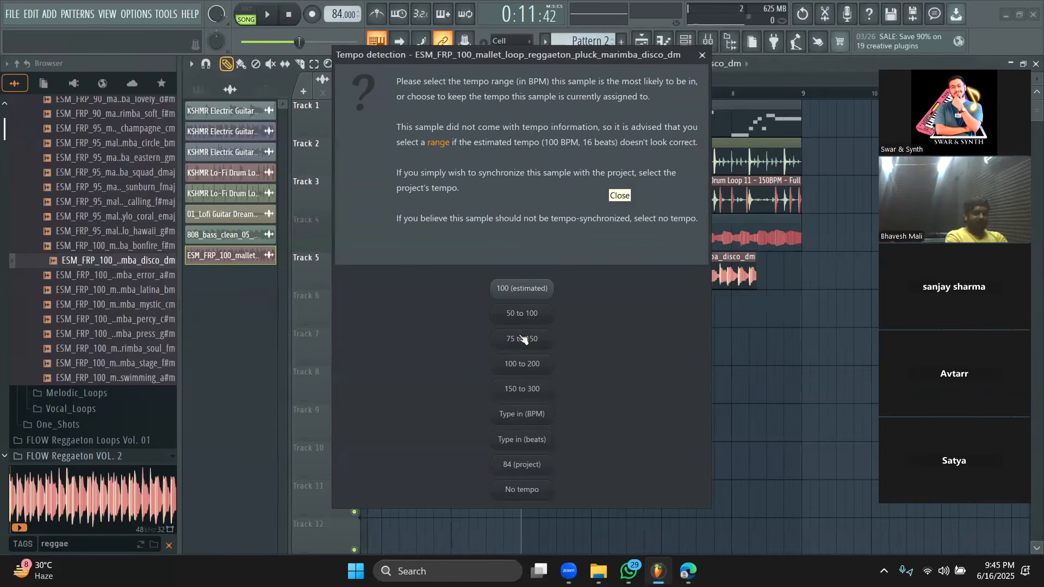
pyautogui.click(522, 338)
# Solo Track 5, play the mallet loop from bar 5 and stop playback
pyautogui.doubleClick(641, 279)
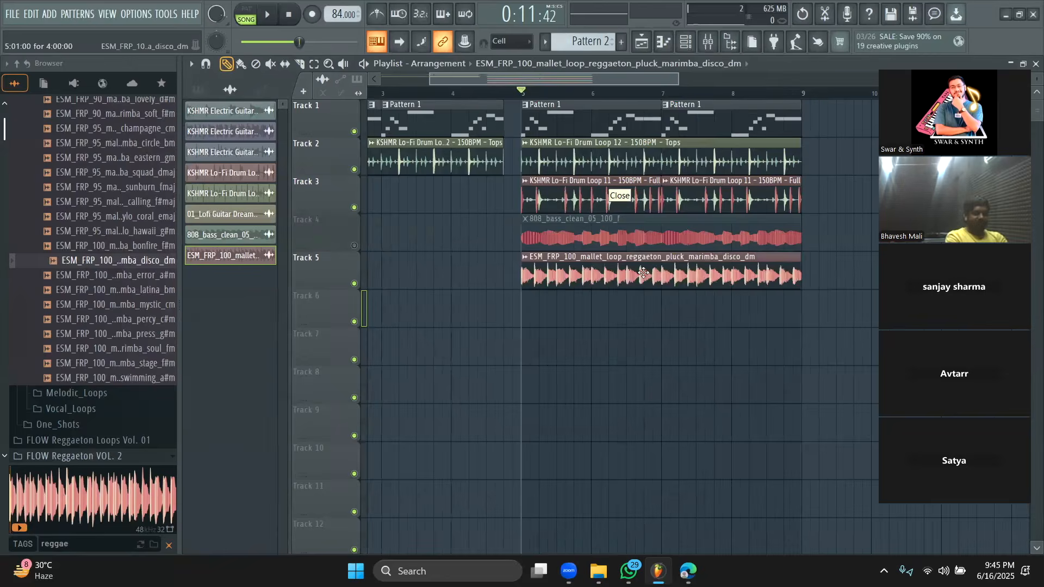
pyautogui.click(256, 304)
pyautogui.press('space')
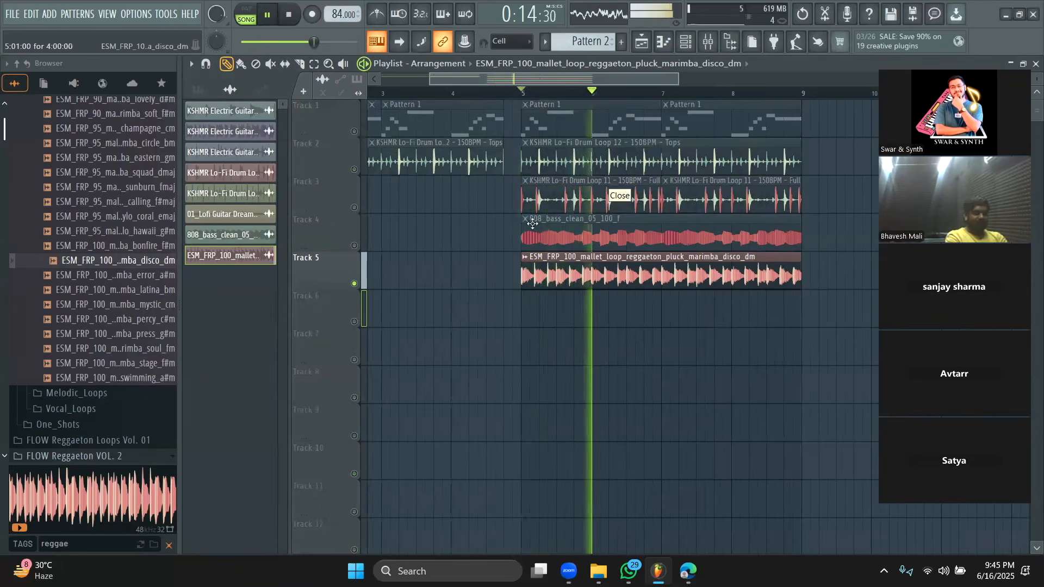
pyautogui.press('space')
# Lower the mallet loop's channel volume to 56% and close its channel settings
pyautogui.doubleClick(574, 269)
pyautogui.moveTo(568, 129); pyautogui.dragTo(568, 134)
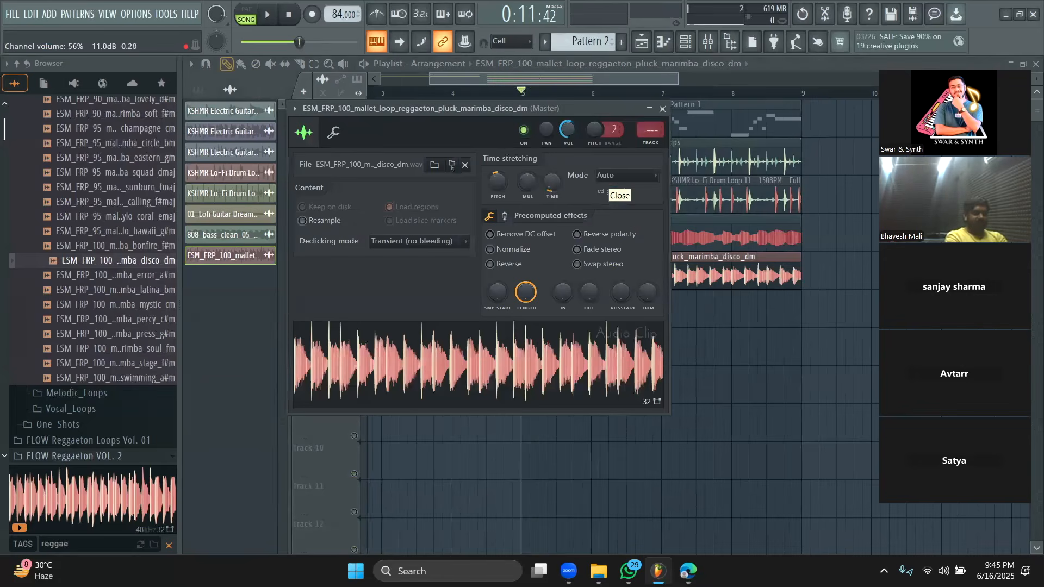
pyautogui.rightClick(720, 368)
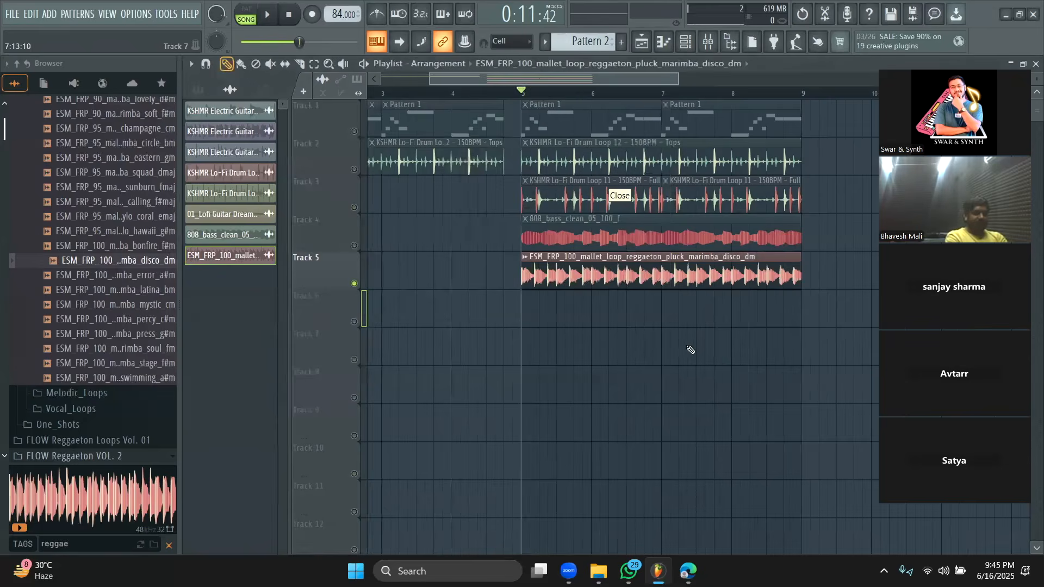
pyautogui.doubleClick(588, 270)
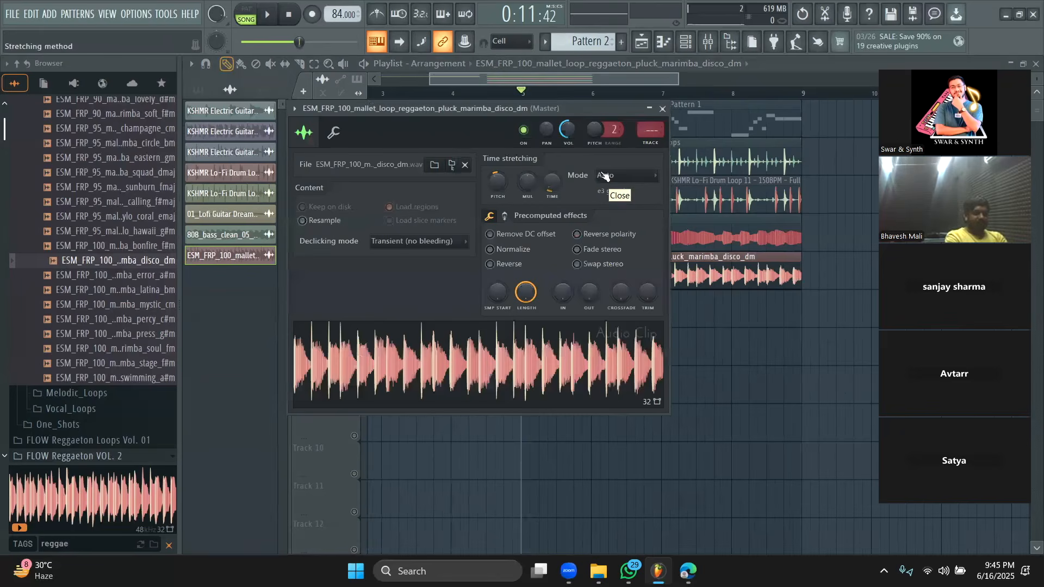
pyautogui.click(490, 77)
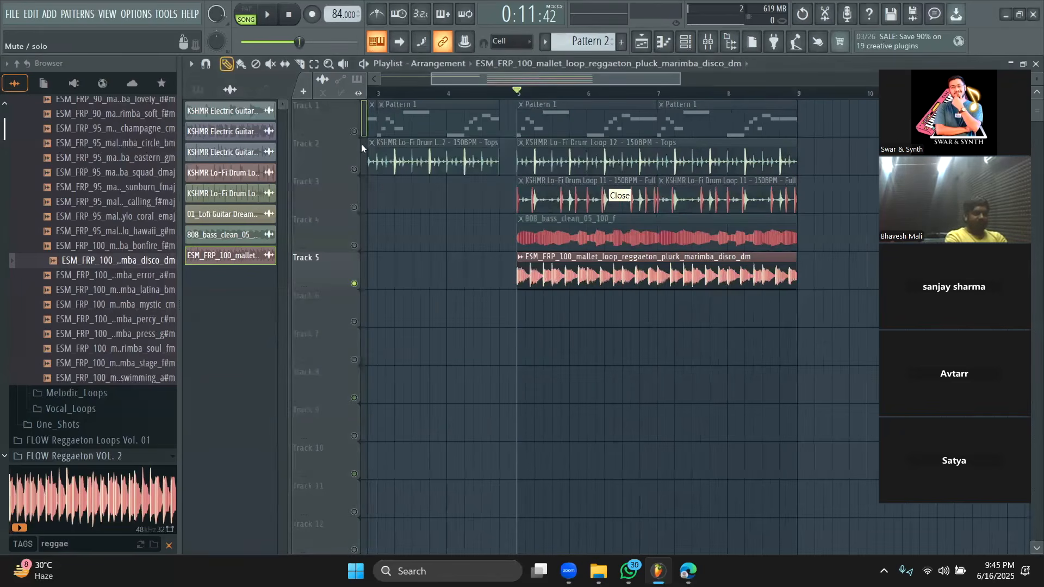
# Unmute Track 1, play Pattern 1 together with the mallet loop from bar 5, and open the loop's channel settings
pyautogui.press('space')
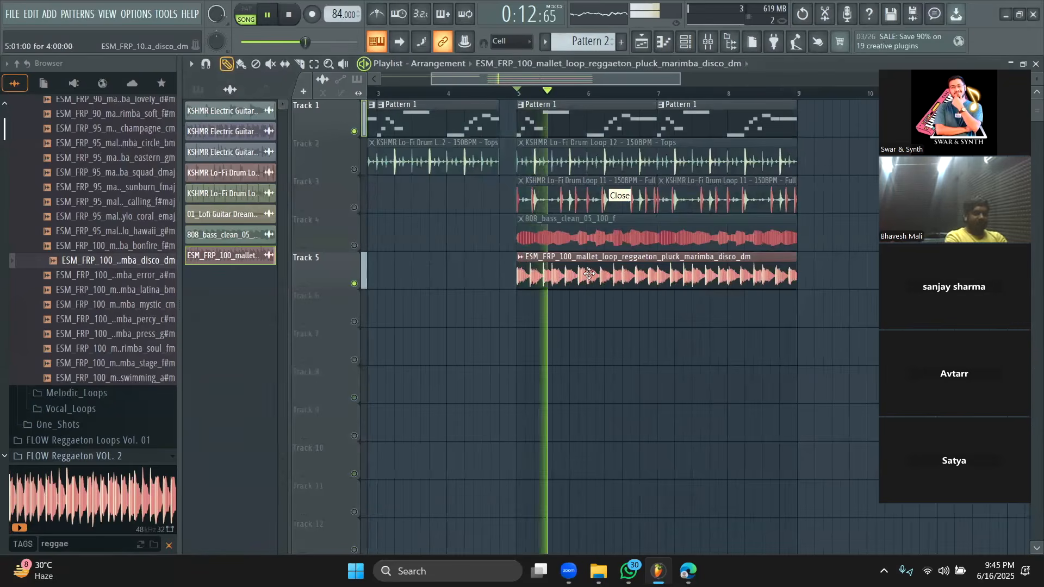
pyautogui.doubleClick(592, 253)
pyautogui.press('space')
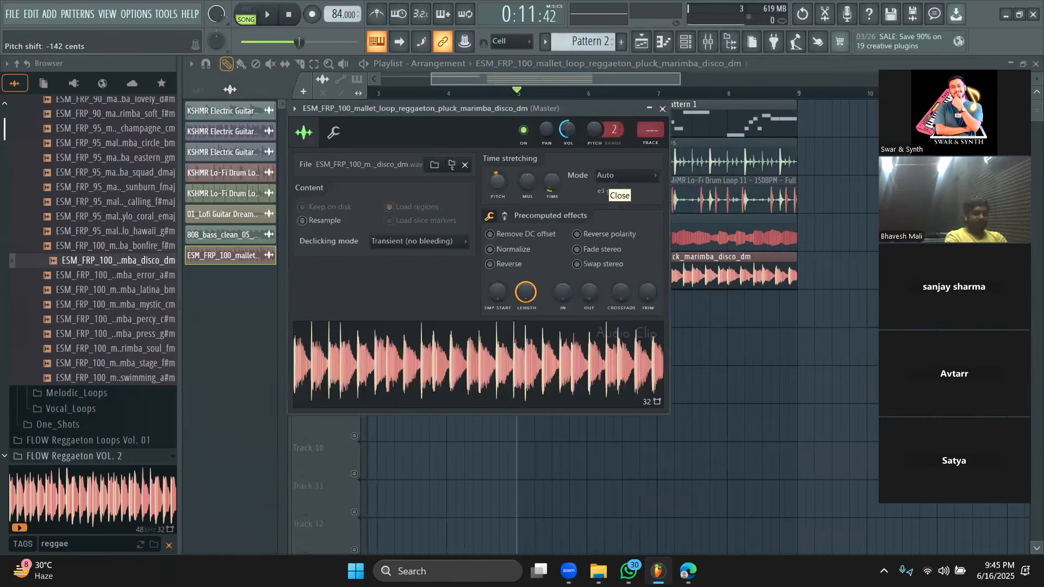
pyautogui.press('space')
pyautogui.press('space')
# Try raising the mallet loop's pitch shift to +300 and +500 cents while playing it against Pattern 1
pyautogui.moveTo(526, 108); pyautogui.dragTo(416, 205)
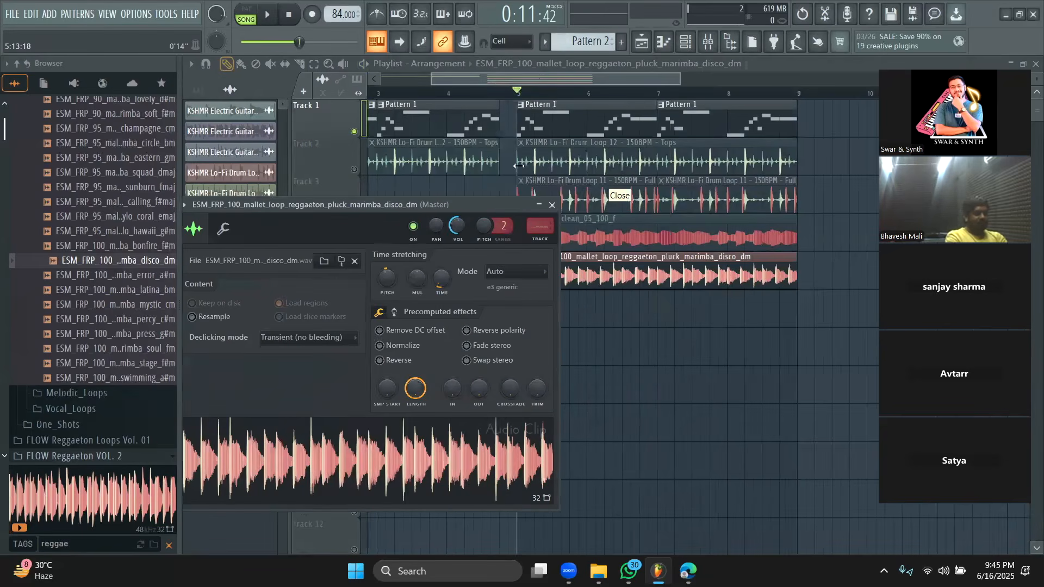
pyautogui.moveTo(382, 284); pyautogui.dragTo(383, 269)
pyautogui.press('space')
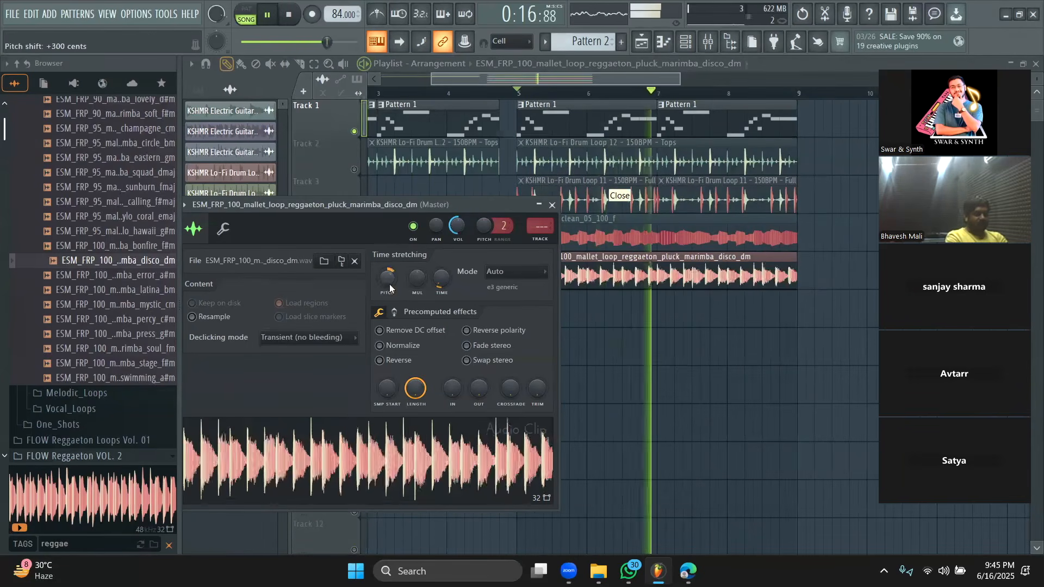
pyautogui.scroll(1, 391, 284)
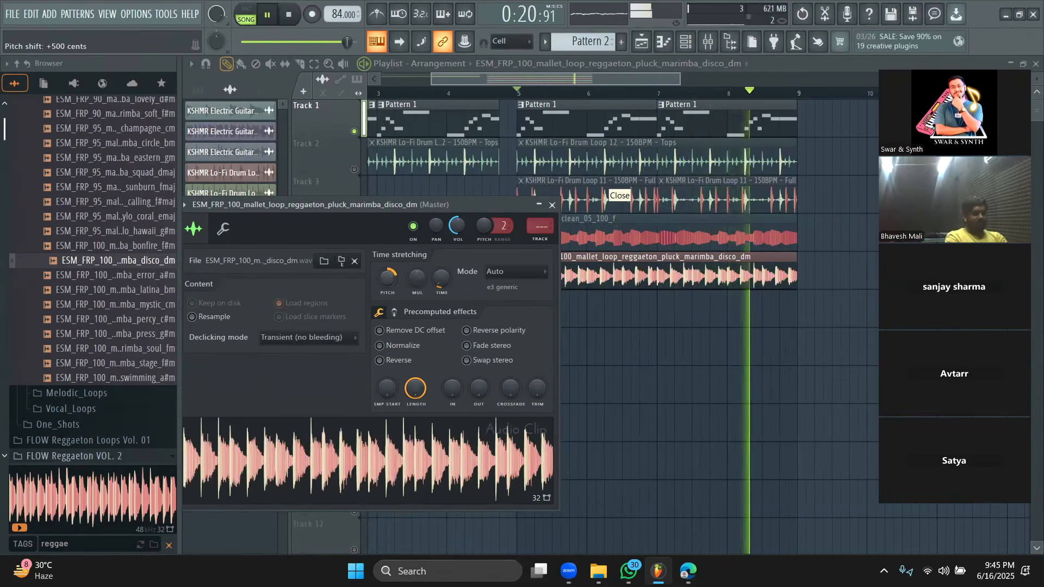
pyautogui.scroll(1, 391, 287)
pyautogui.scroll(1, 390, 287)
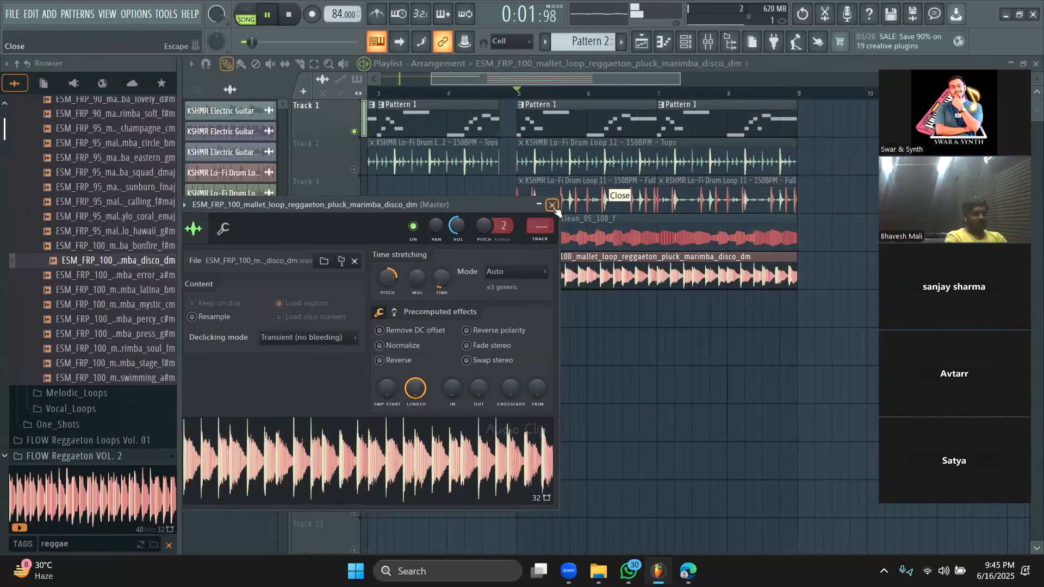
# Stop playback, close the channel settings and delete the mallet loop clip from Track 5
pyautogui.press('space')
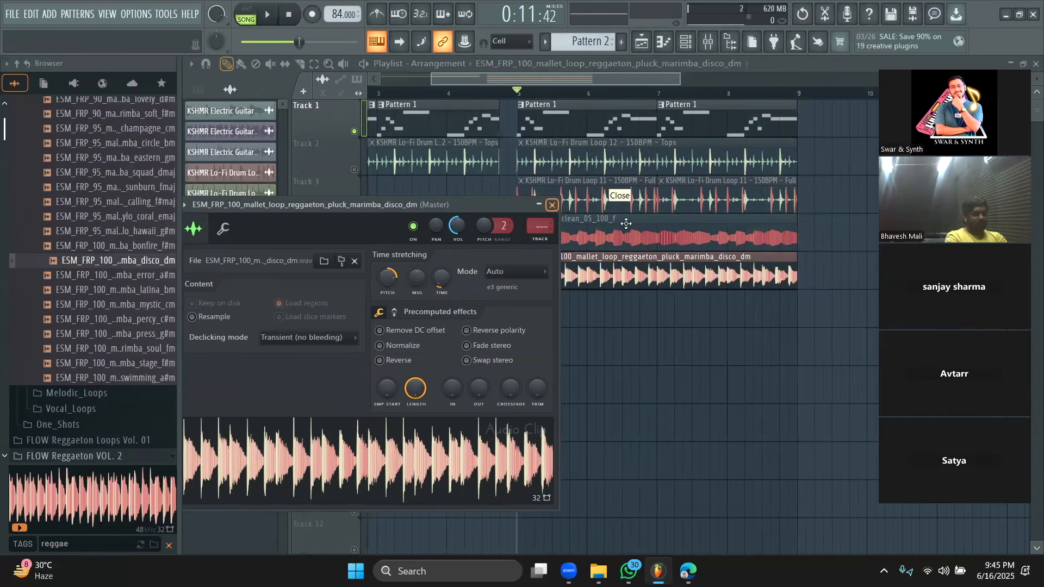
pyautogui.click(552, 205)
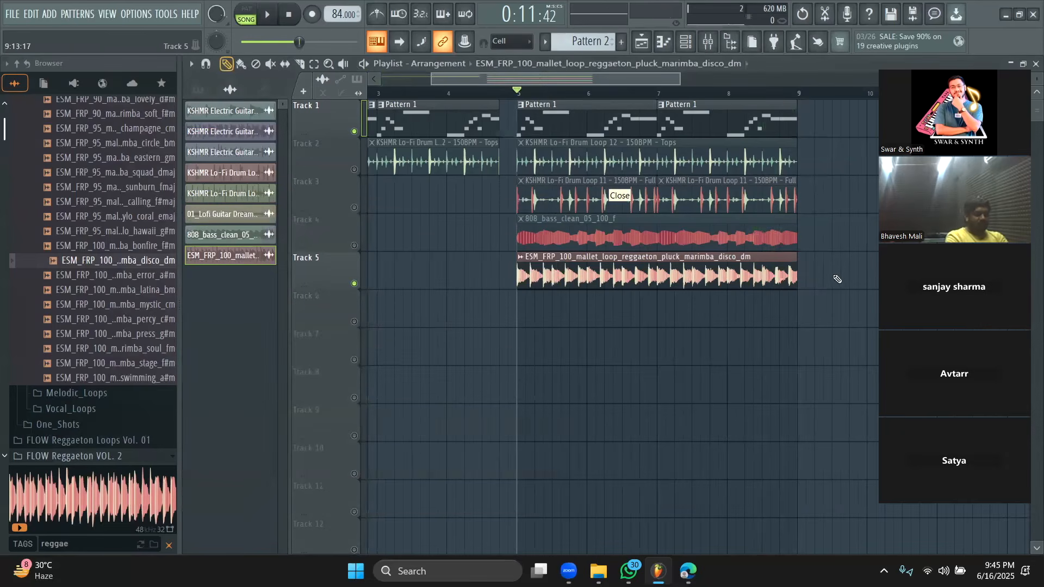
pyautogui.rightClick(774, 278)
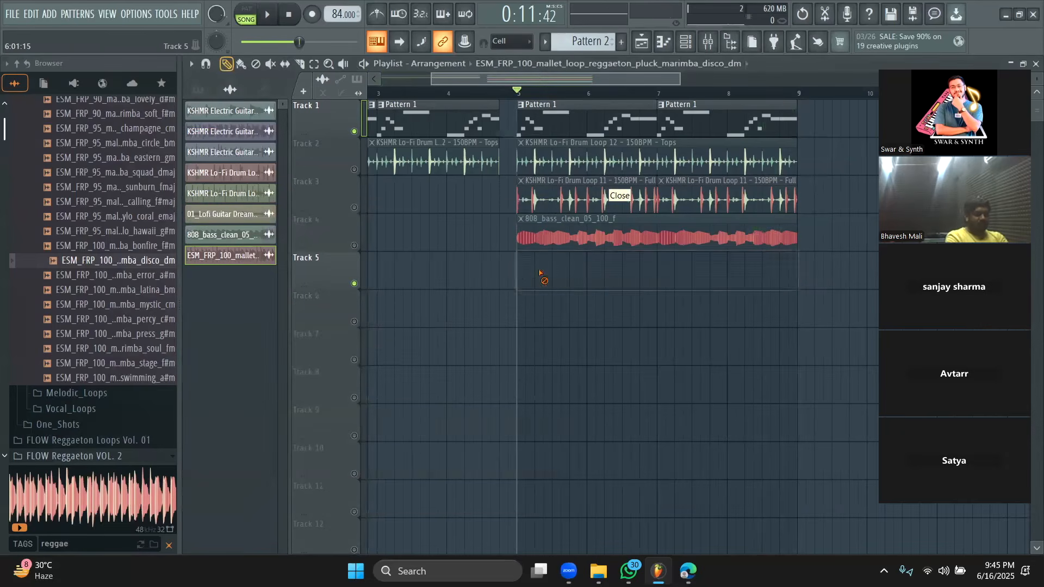
# Unmute all the playlist tracks again so the whole arrangement from bar 1 can sound
pyautogui.click(355, 246)
pyautogui.moveTo(611, 81); pyautogui.dragTo(501, 197)
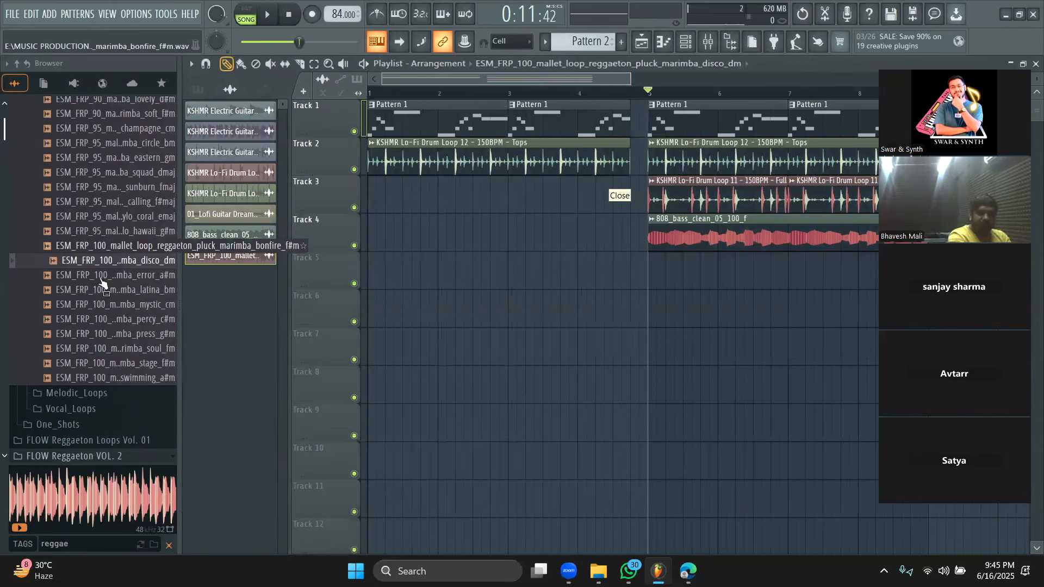
# Browse the FL_RA_KIT02_108BPM_G loops in Function Loops - Global Reggaeton, previewing the pluck loop and looking through the vocal loops
pyautogui.click(17, 64)
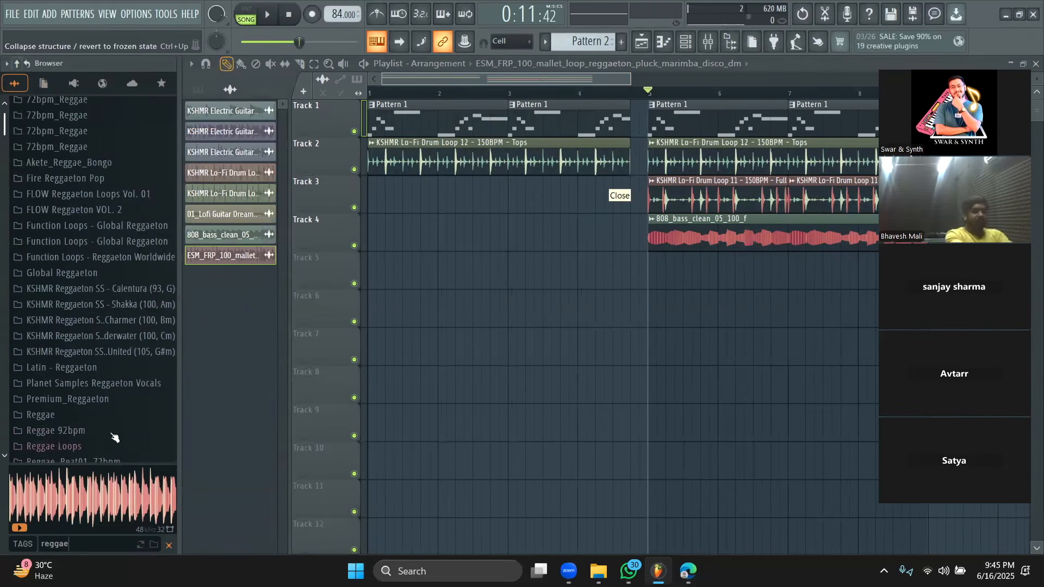
pyautogui.click(97, 246)
pyautogui.click(103, 277)
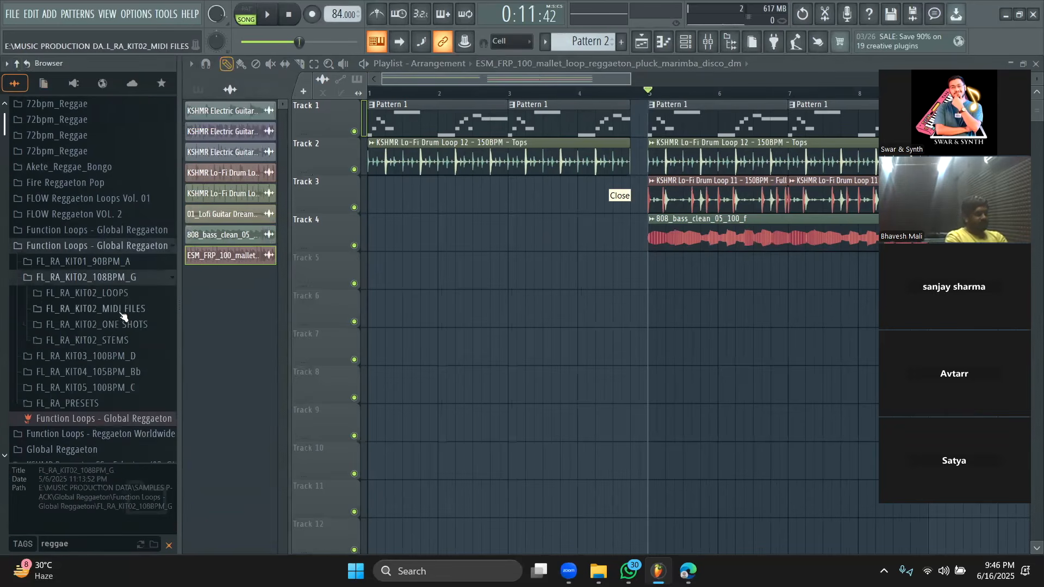
pyautogui.click(128, 307)
pyautogui.click(126, 296)
pyautogui.scroll(-2, 128, 298)
pyautogui.click(132, 173)
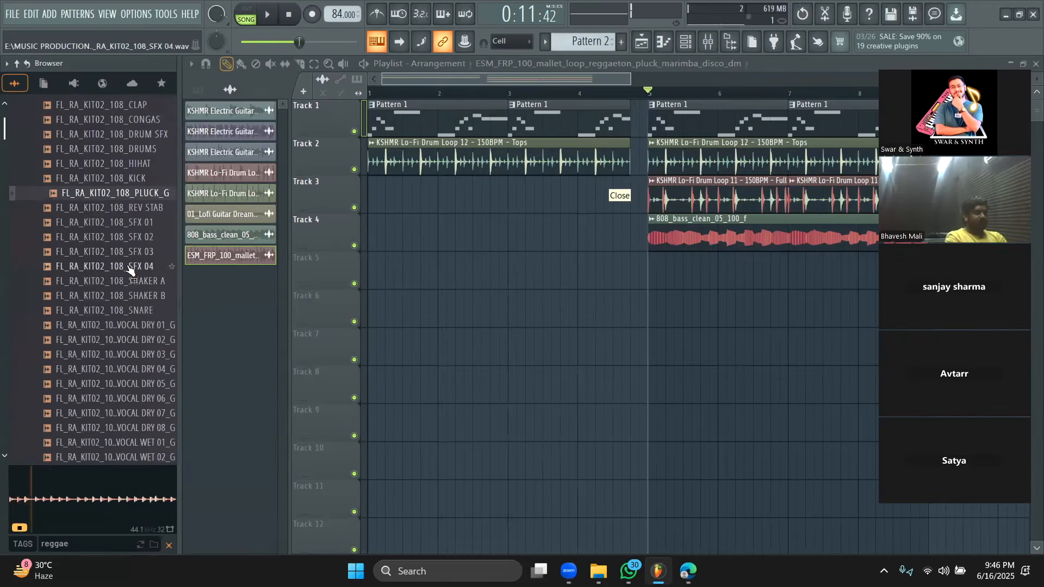
pyautogui.scroll(-5, 128, 229)
pyautogui.click(130, 246)
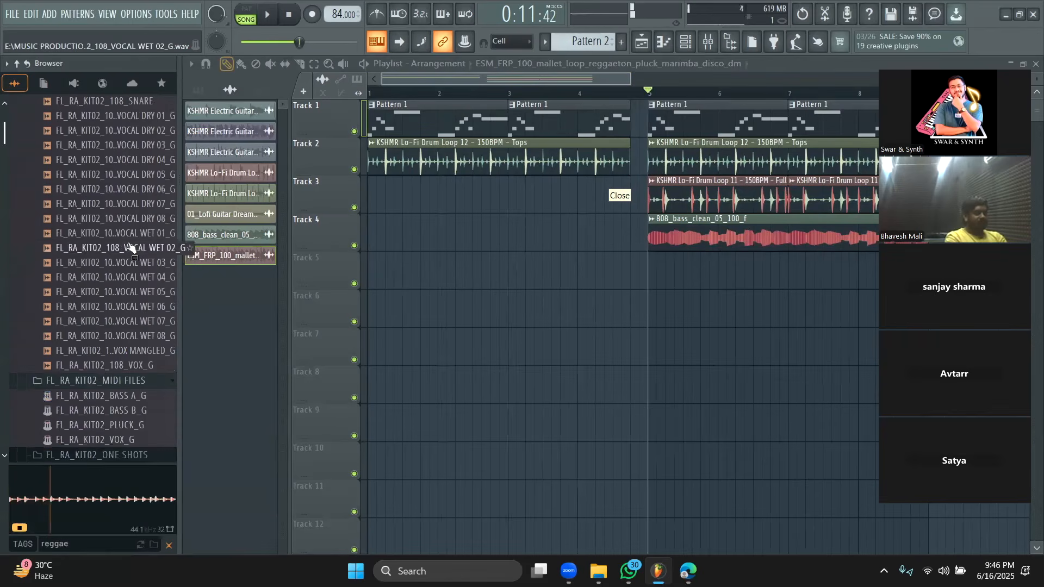
pyautogui.click(125, 209)
pyautogui.scroll(-10, 128, 310)
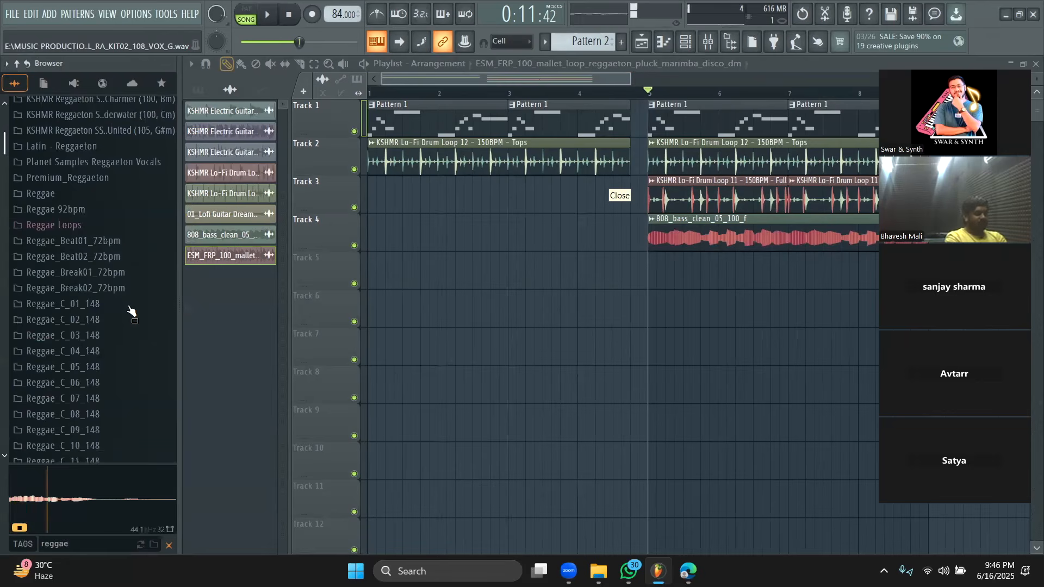
# Preview FL_SOR_KIT02_90_A_Guitar Loop from the FL_SOR_KIT02_90BPM_A melody loops of Premium_Reggaeton
pyautogui.click(109, 185)
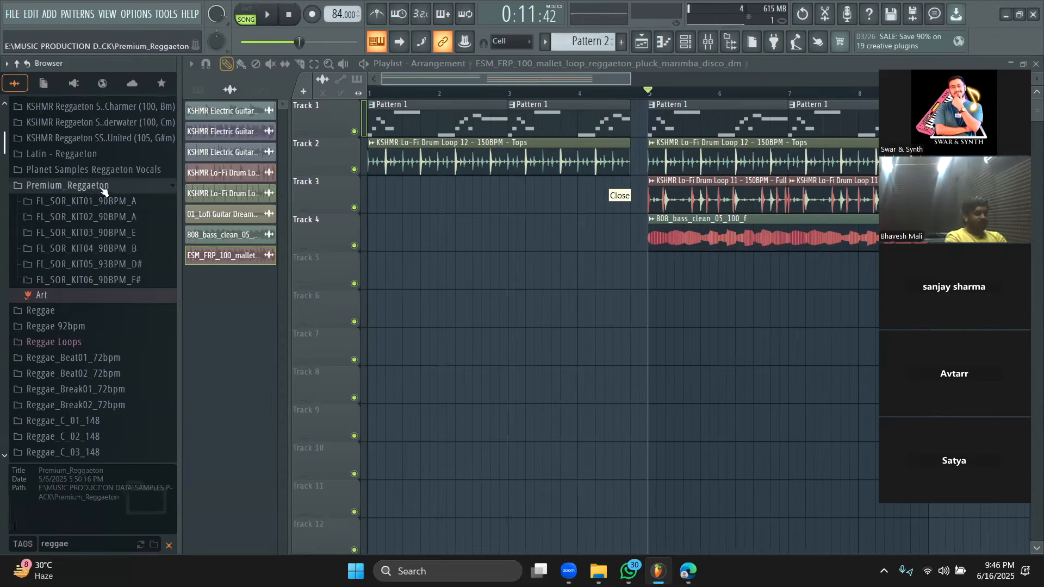
pyautogui.click(124, 218)
pyautogui.click(142, 249)
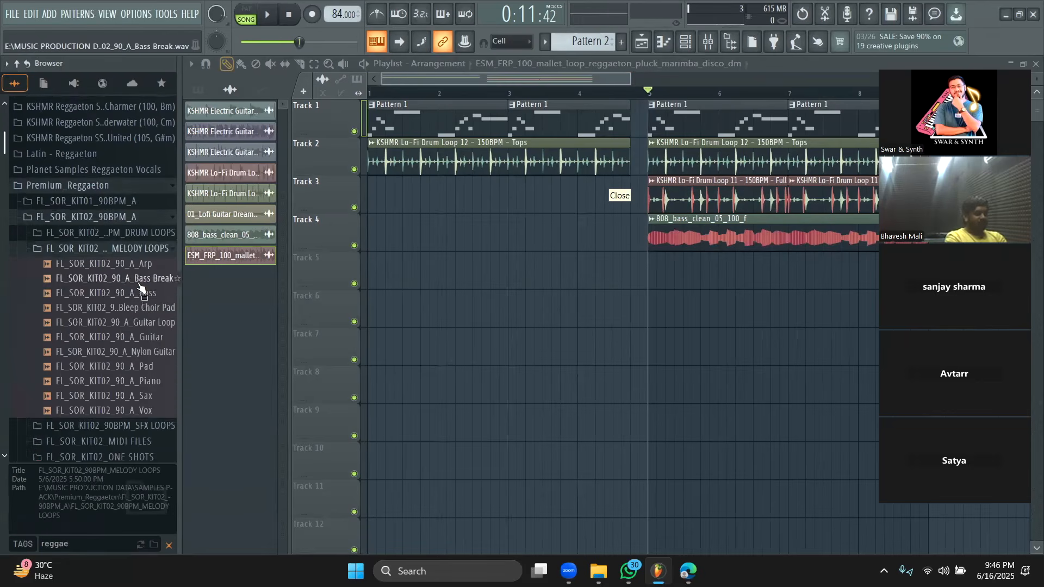
pyautogui.click(139, 322)
pyautogui.scroll(-3, 137, 239)
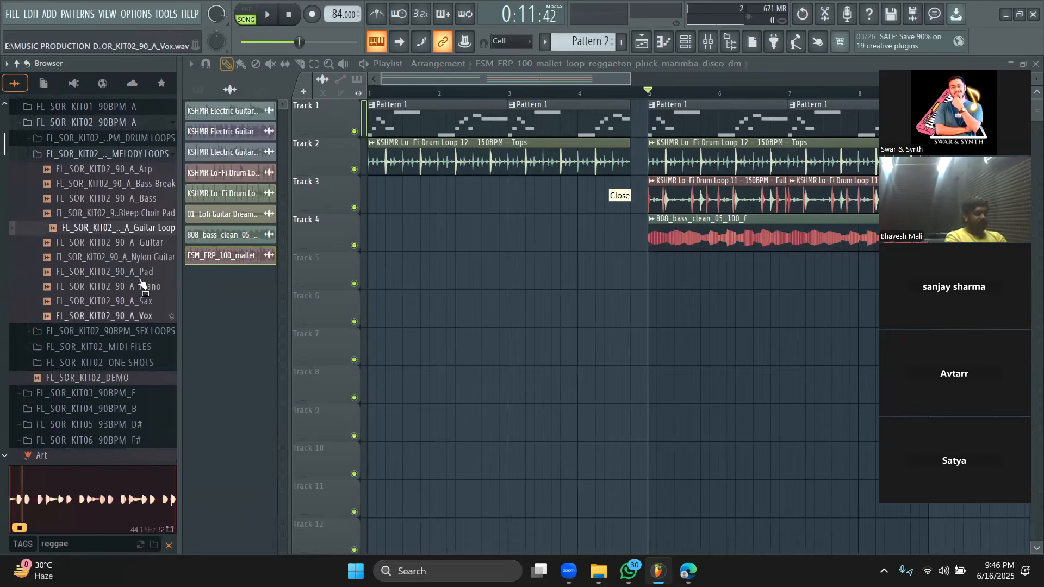
# Stop the preview, load the guitar loop into a new Fruity Slicer channel and enlarge its window
pyautogui.rightClick(134, 229)
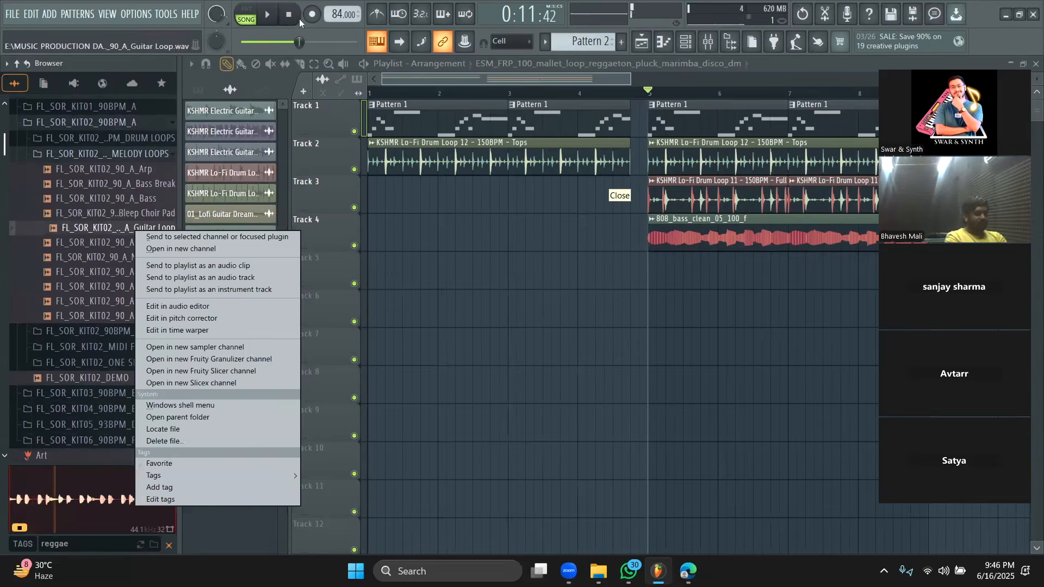
pyautogui.click(292, 17)
pyautogui.rightClick(157, 231)
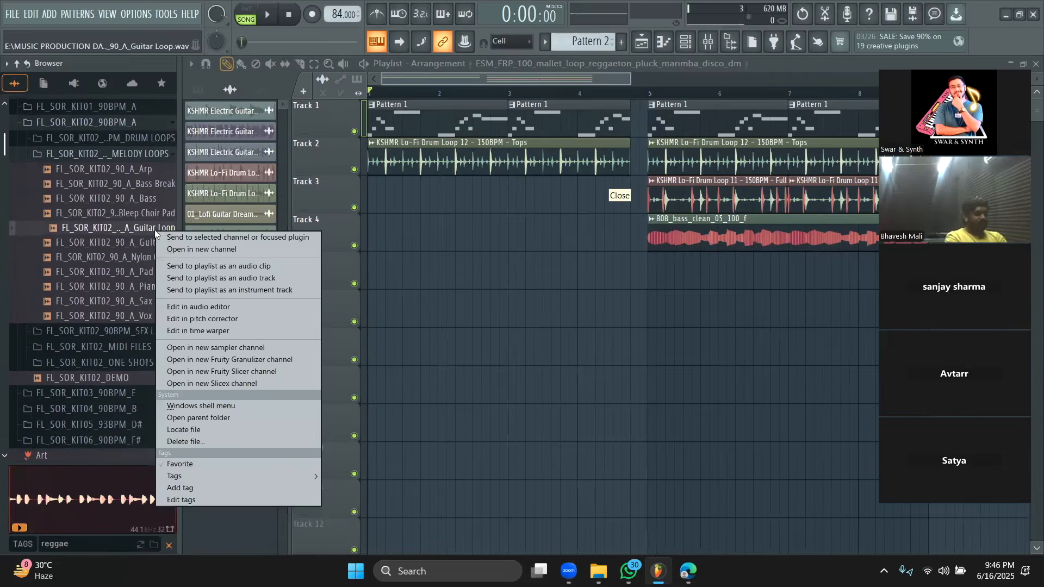
pyautogui.click(261, 372)
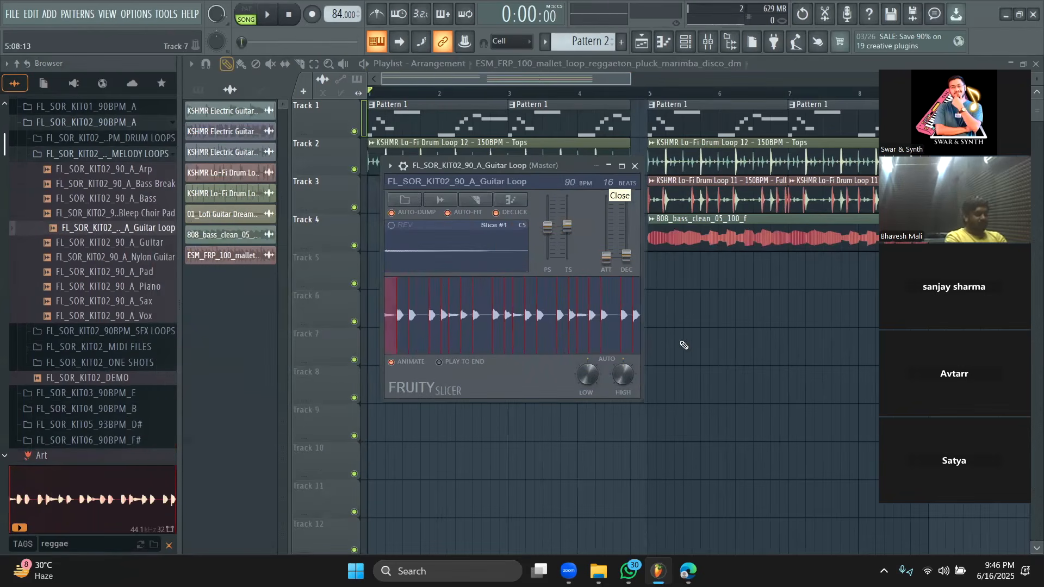
pyautogui.moveTo(646, 403); pyautogui.dragTo(737, 473)
pyautogui.moveTo(591, 173); pyautogui.dragTo(500, 136)
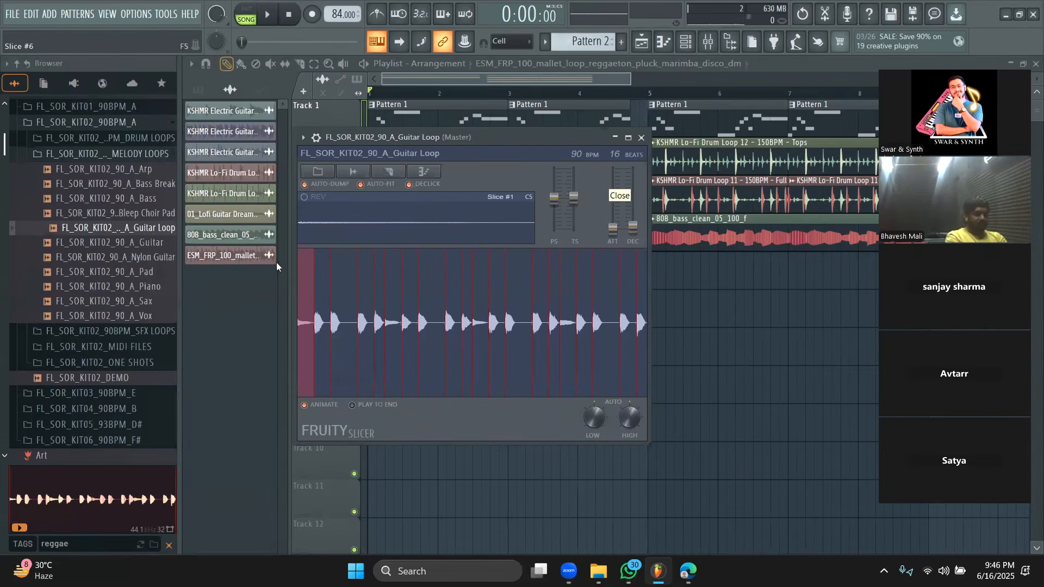
# Switch to pattern playback and listen to the sliced guitar loop in Pattern 2
pyautogui.click(247, 14)
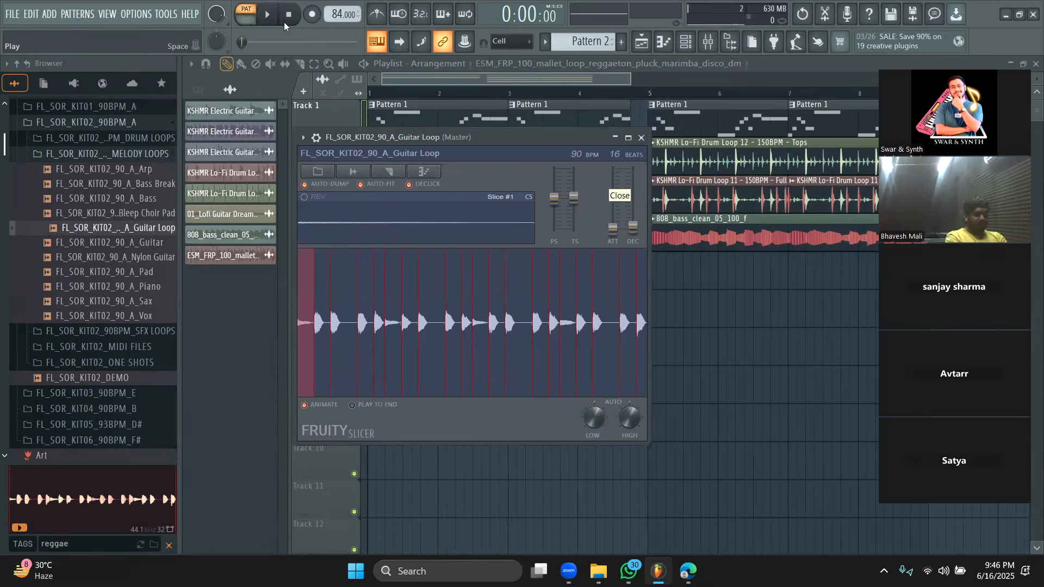
pyautogui.click(267, 15)
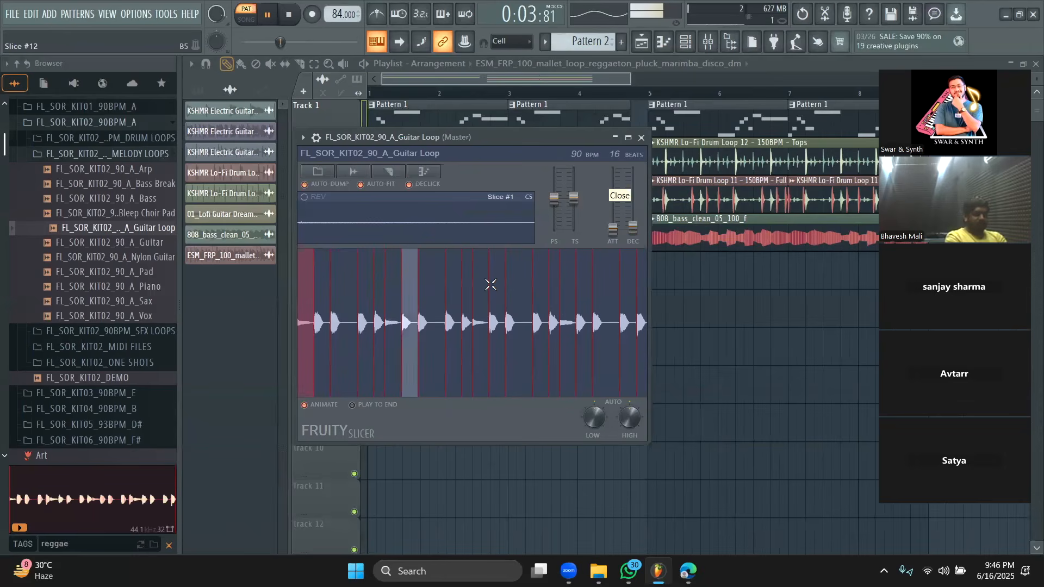
pyautogui.click(275, 19)
pyautogui.click(288, 14)
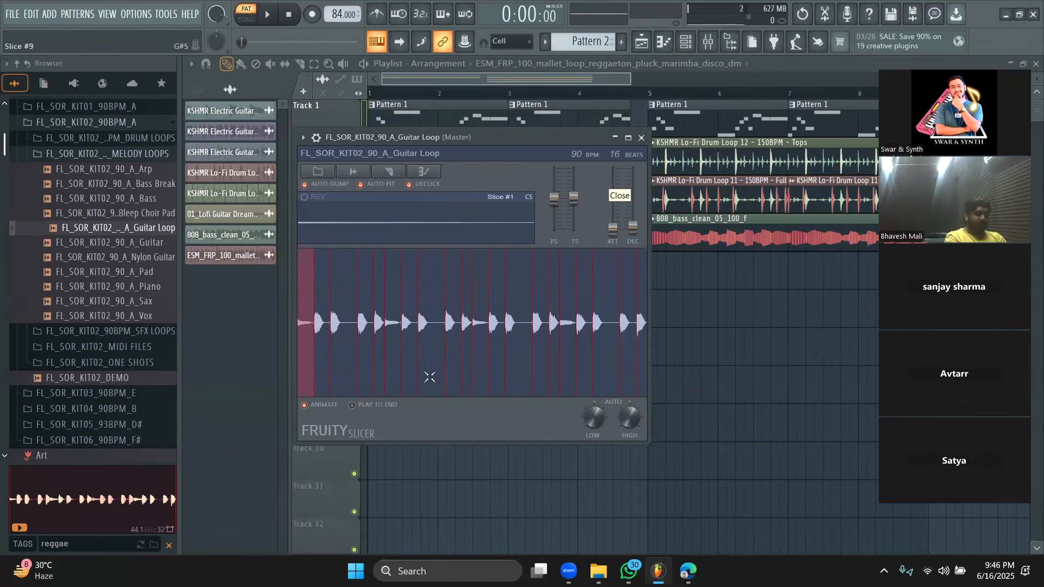
# Try dumping the guitar loop slices to the piano roll in Reverse order and listen to Pattern 2
pyautogui.click(424, 173)
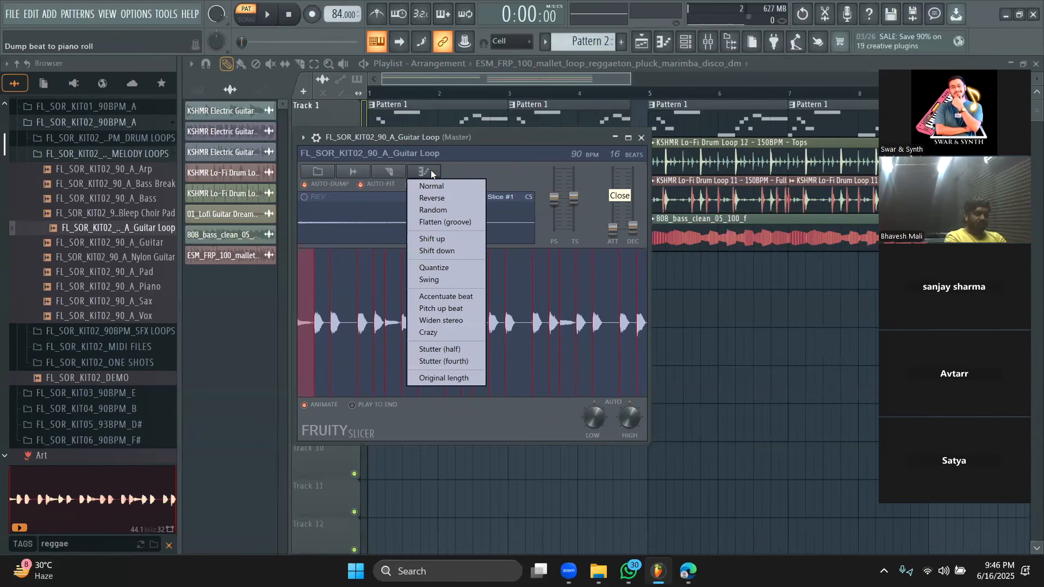
pyautogui.click(436, 198)
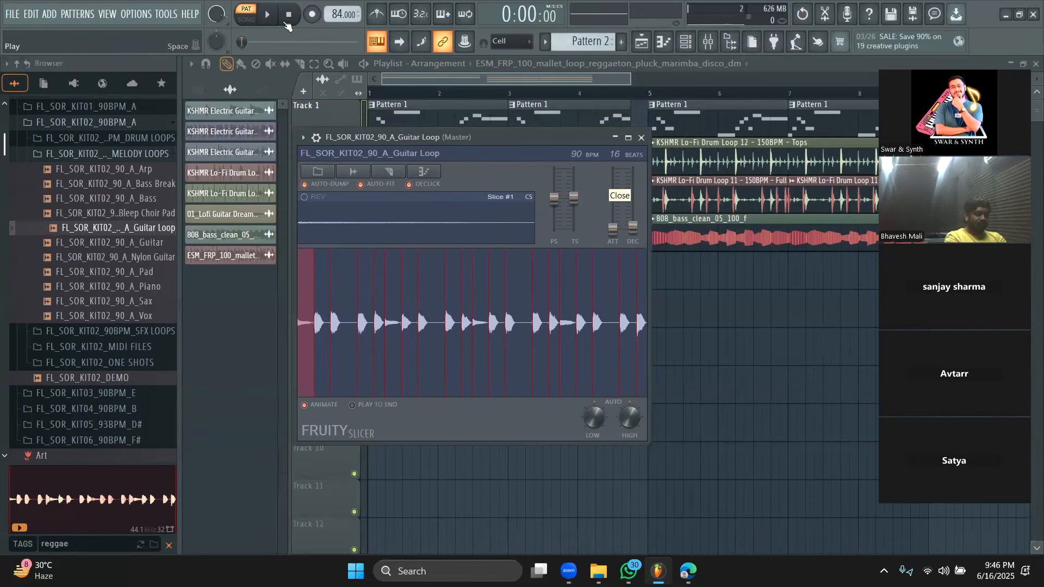
pyautogui.press('space')
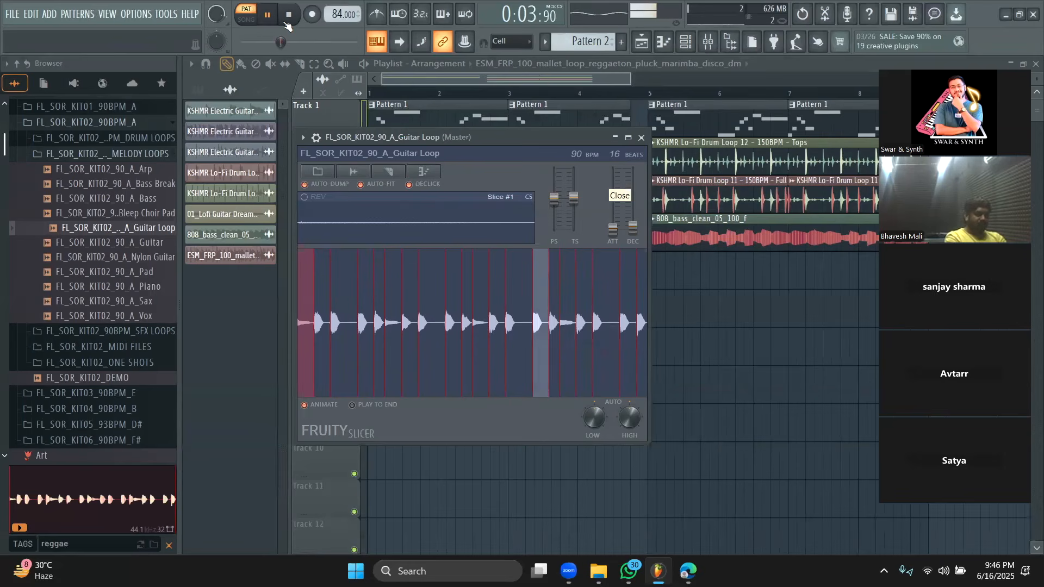
pyautogui.press('space')
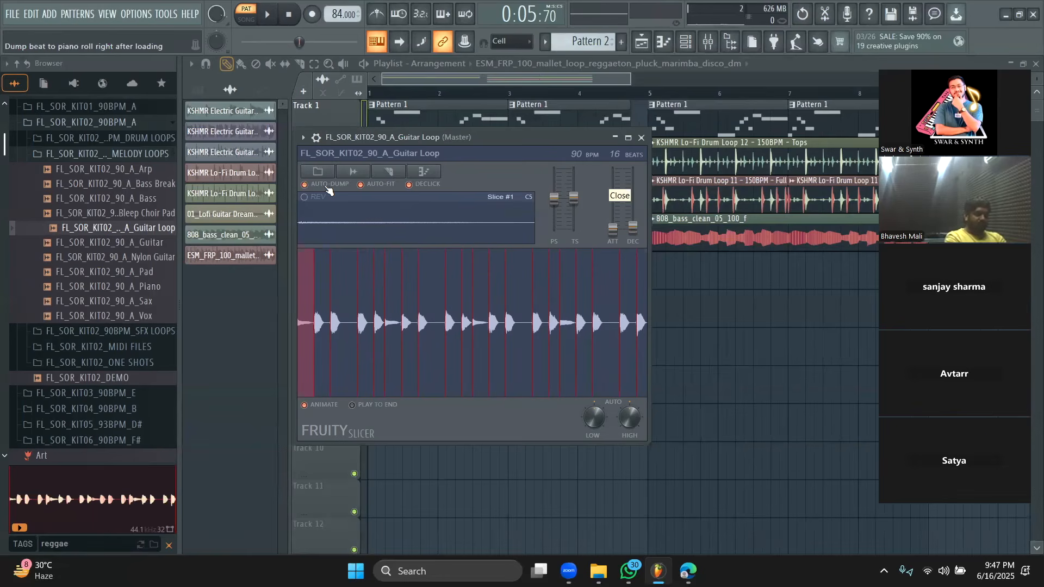
# Compare the original guitar loop sample with the reversed slices by playing one after the other
pyautogui.click(120, 232)
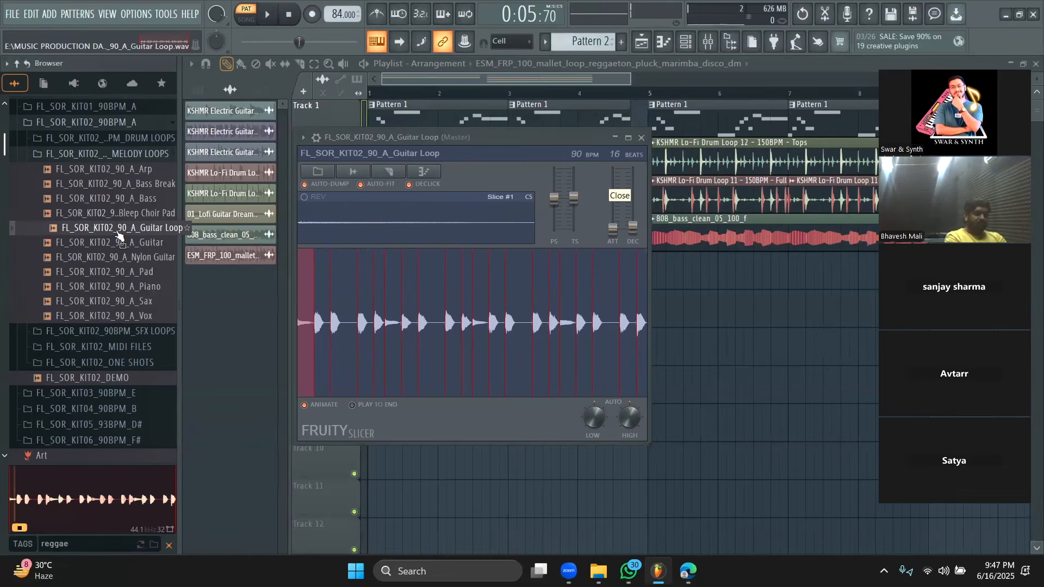
pyautogui.click(266, 23)
pyautogui.press('space')
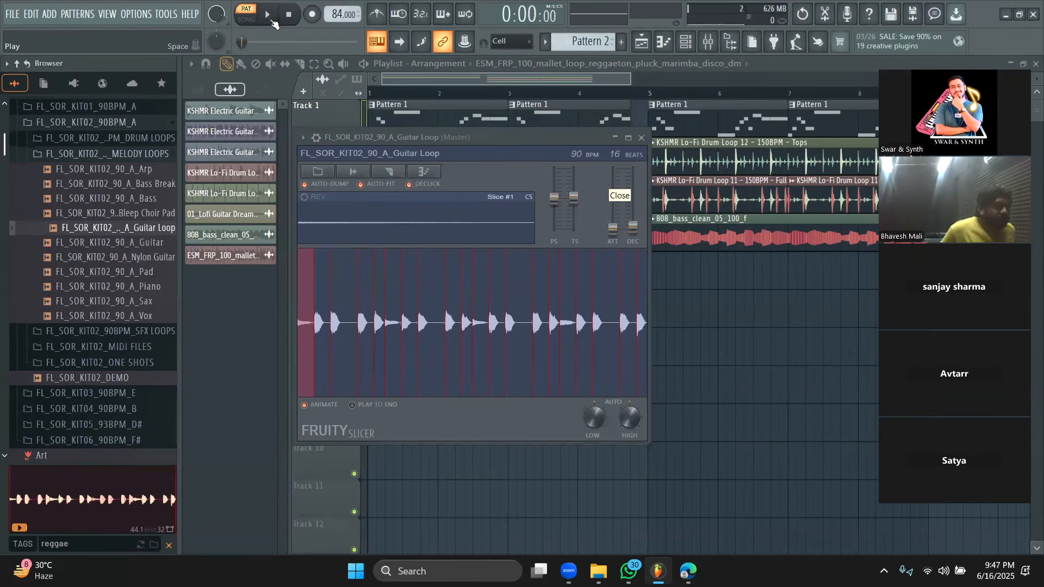
pyautogui.click(267, 23)
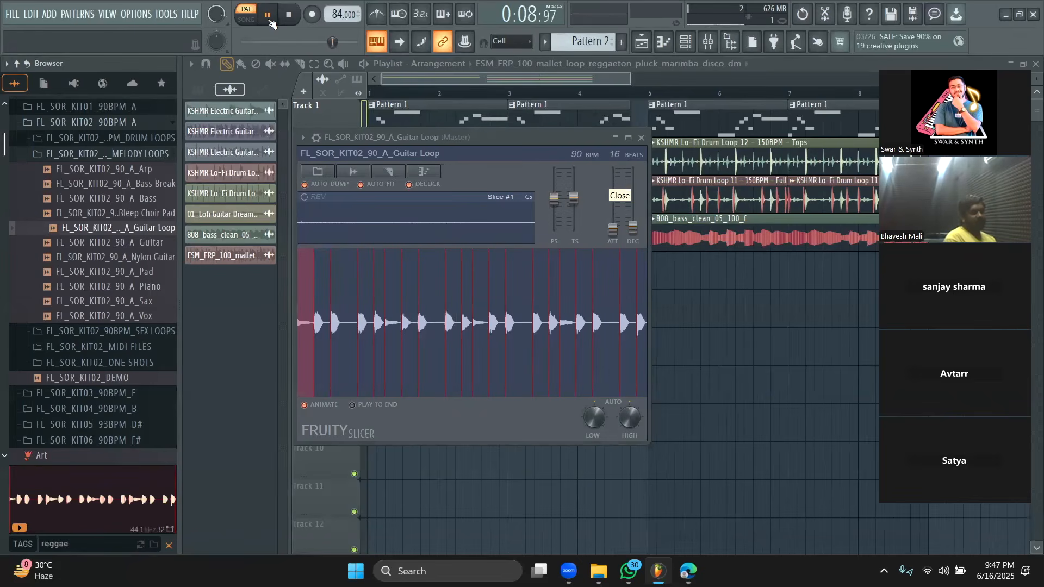
pyautogui.click(270, 19)
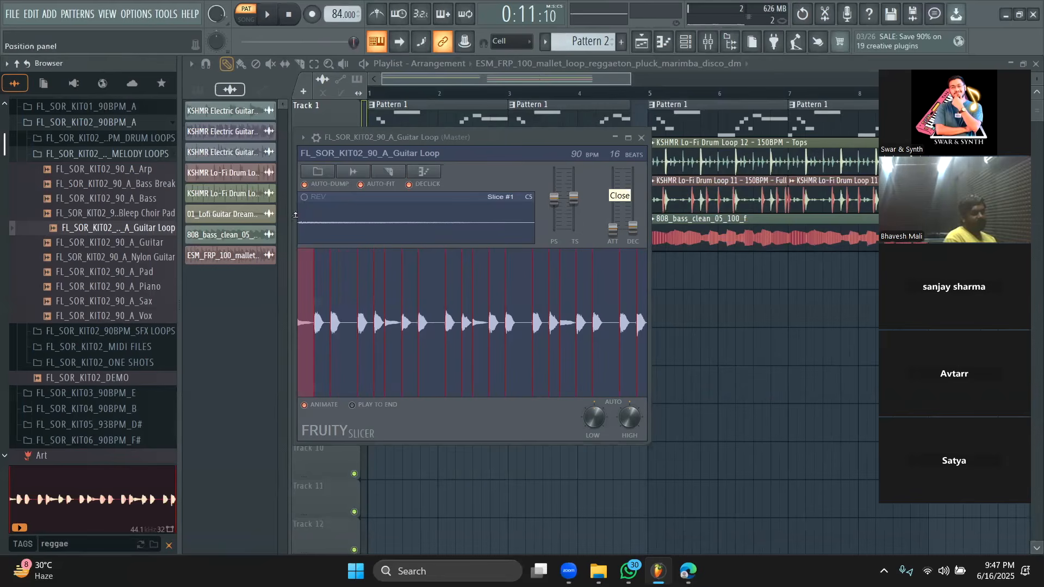
# Try dumping the guitar loop slices to the piano roll in Random order and listen to the pattern
pyautogui.click(355, 171)
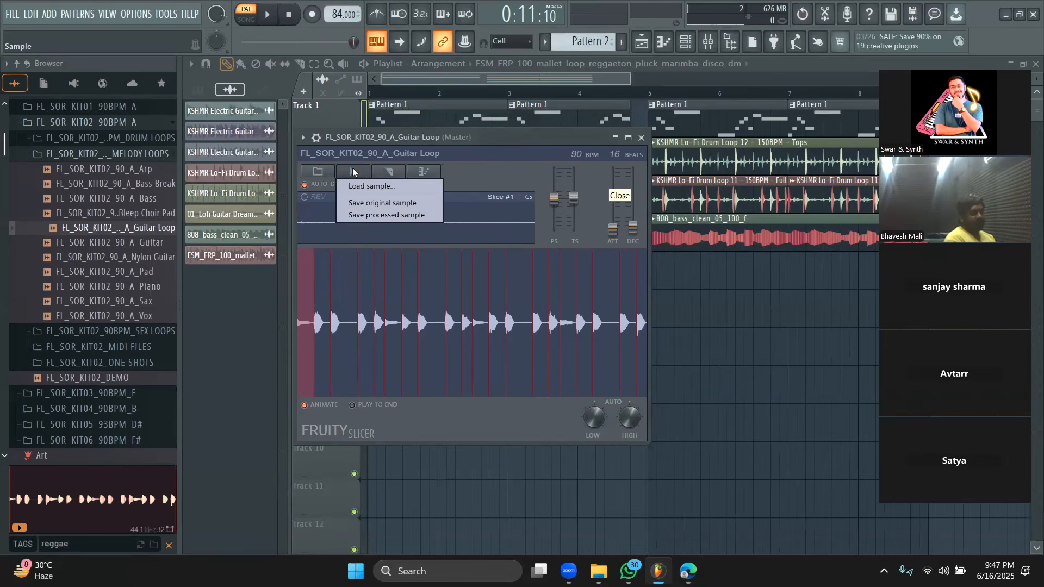
pyautogui.click(424, 172)
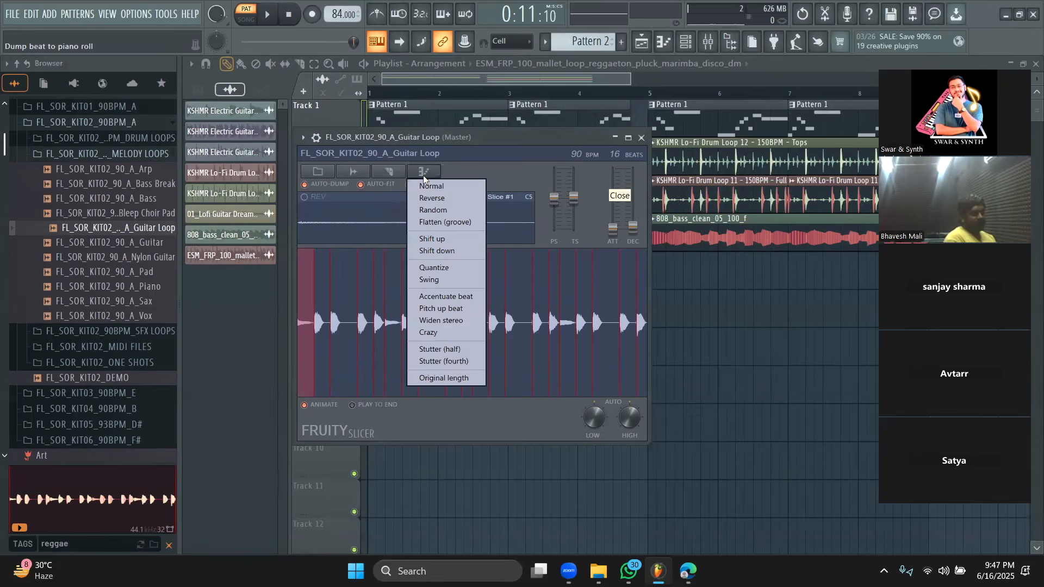
pyautogui.click(431, 209)
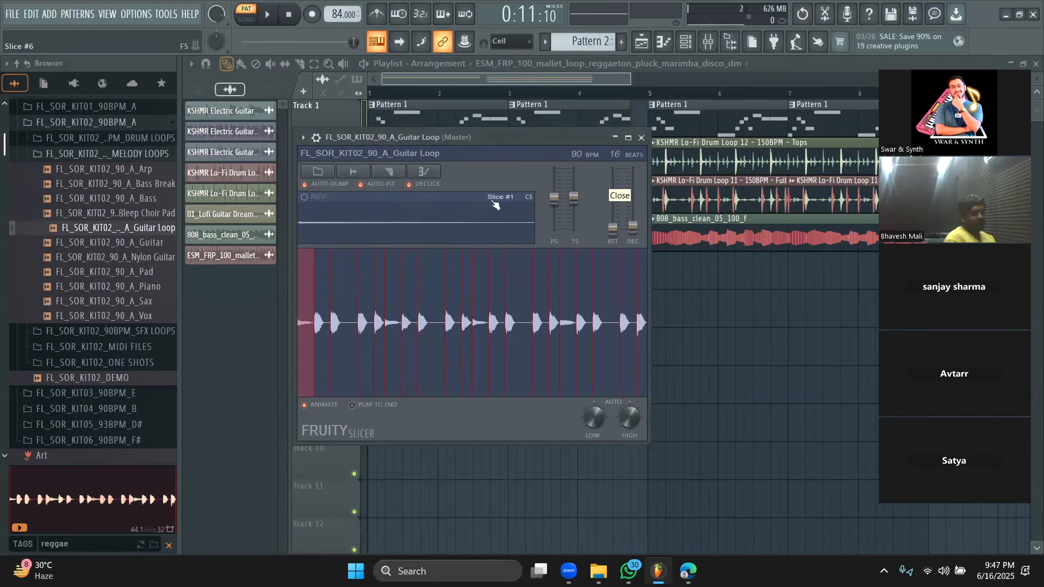
pyautogui.press('space')
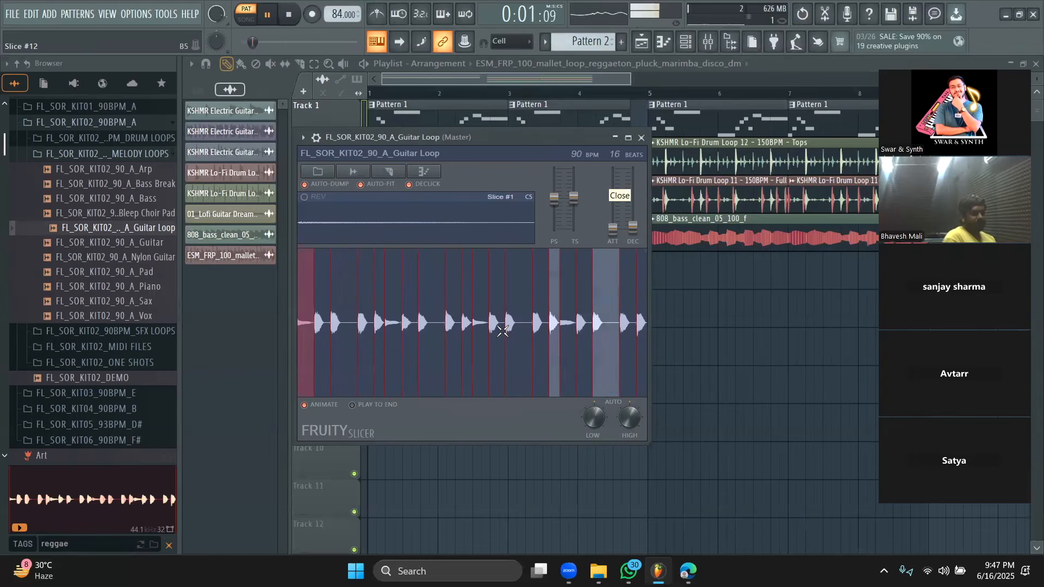
pyautogui.click(268, 18)
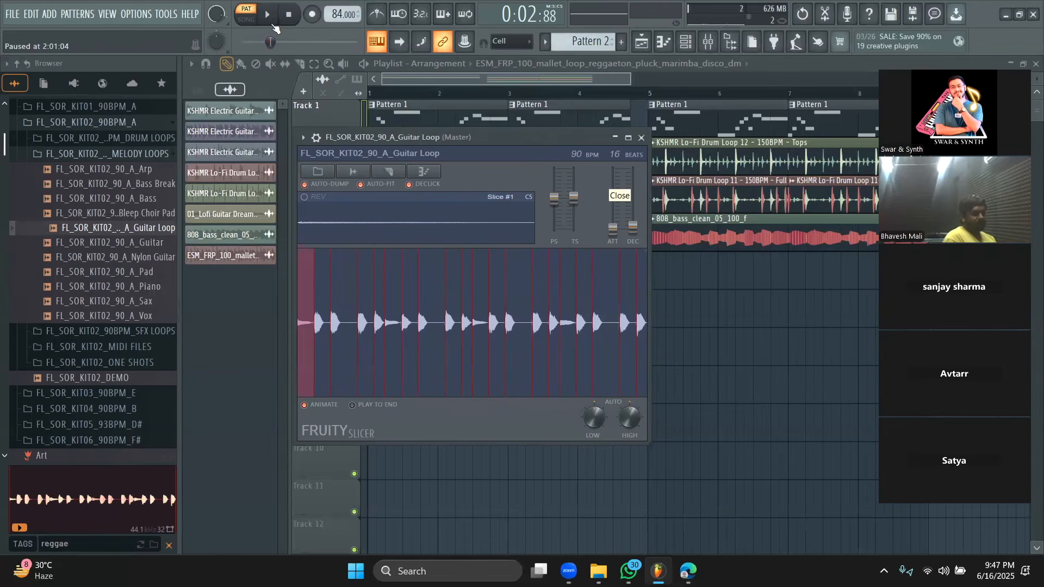
# Preview the original guitar loop again and compare it with the randomized slices in Pattern 2
pyautogui.click(109, 234)
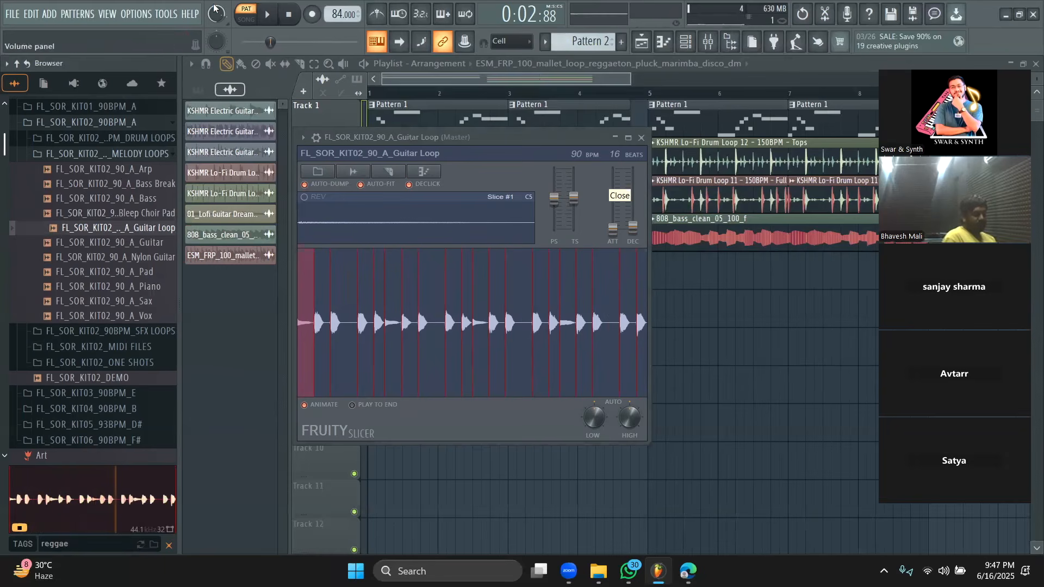
pyautogui.press('space')
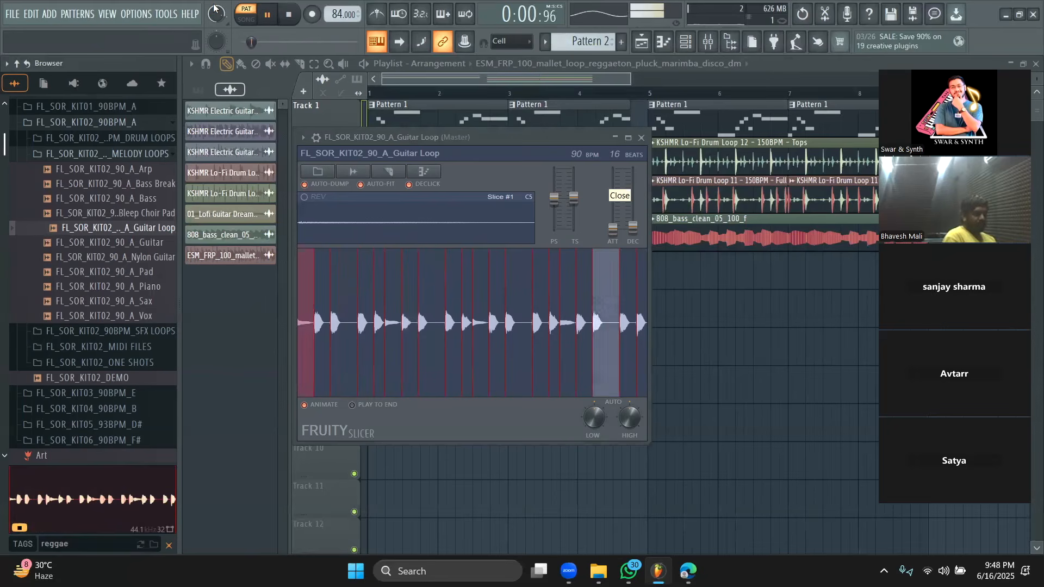
pyautogui.press('space')
# Try the Flatten (groove) dump, replace it with the Normal slice order in the piano roll and play Pattern 2
pyautogui.click(437, 173)
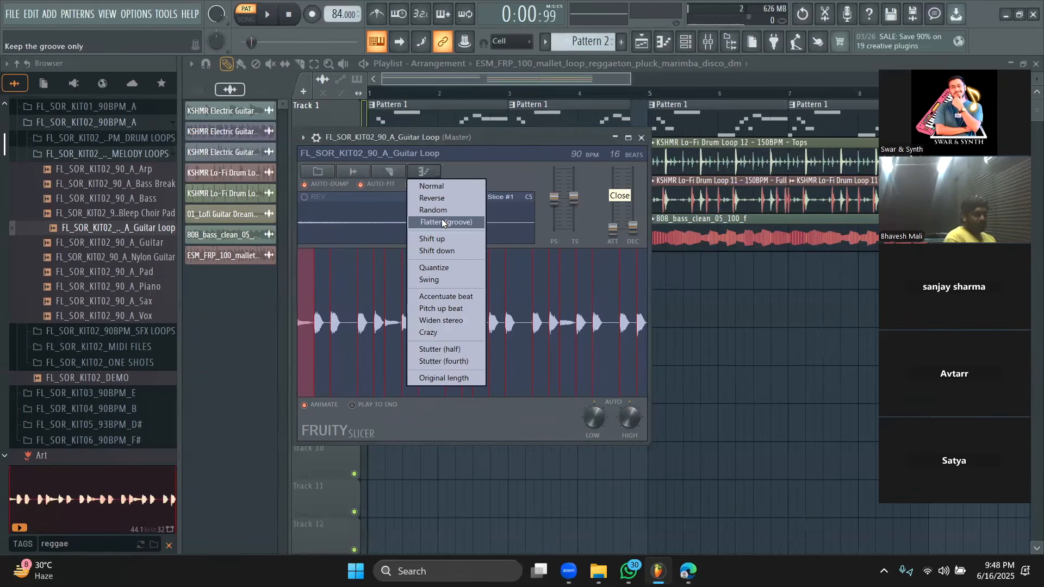
pyautogui.click(442, 222)
pyautogui.click(427, 172)
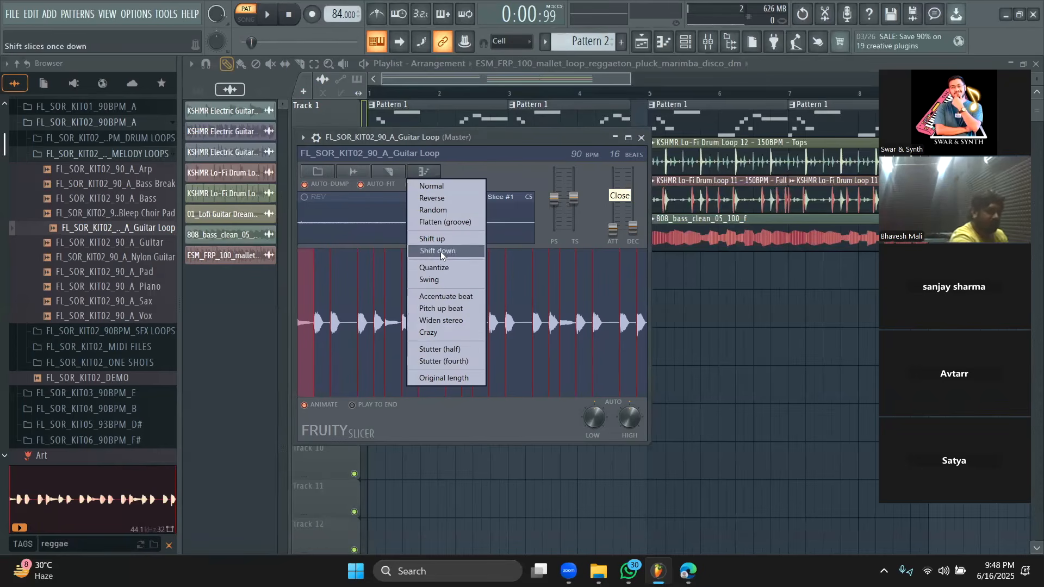
pyautogui.click(444, 186)
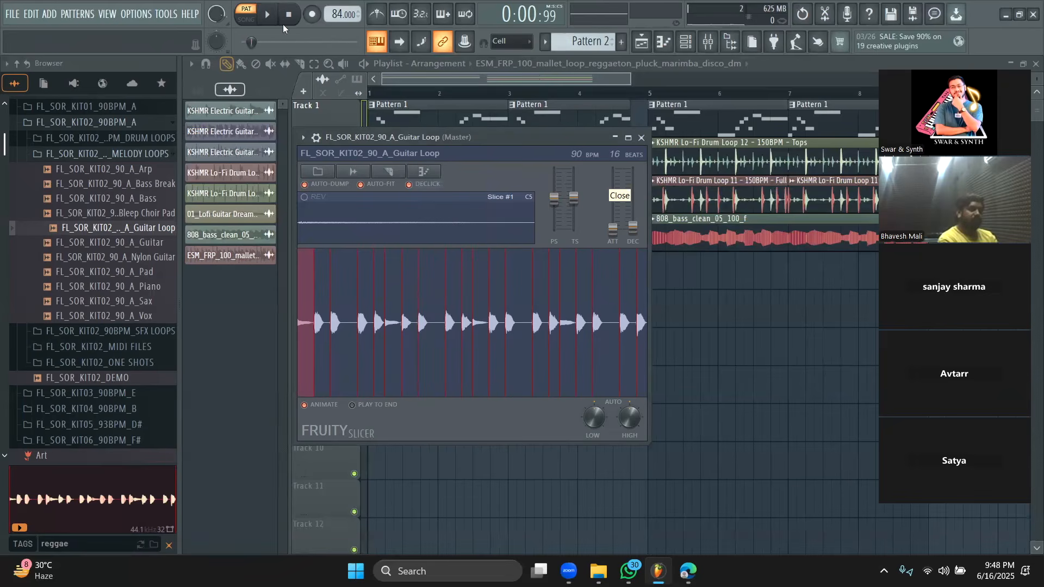
pyautogui.press('space')
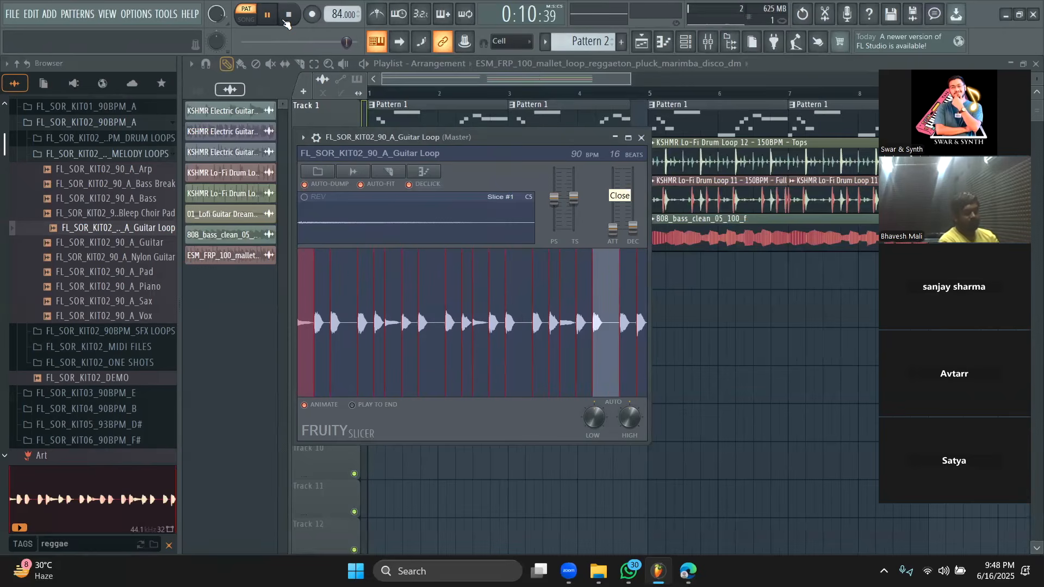
# Replay Pattern 2, then dump the guitar loop slices in Reverse order and open them in the piano roll
pyautogui.press('space')
pyautogui.press('space')
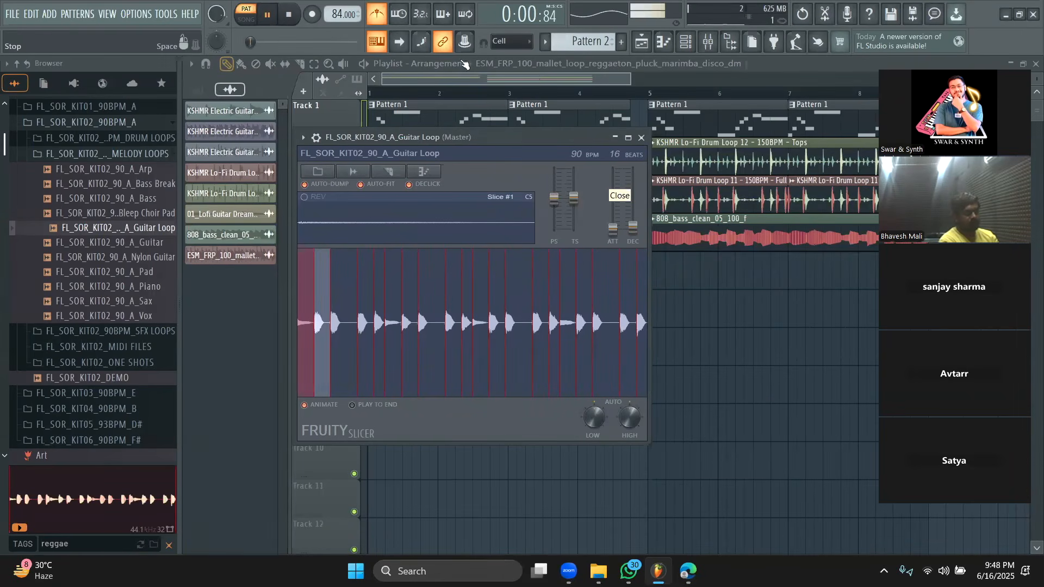
pyautogui.click(685, 42)
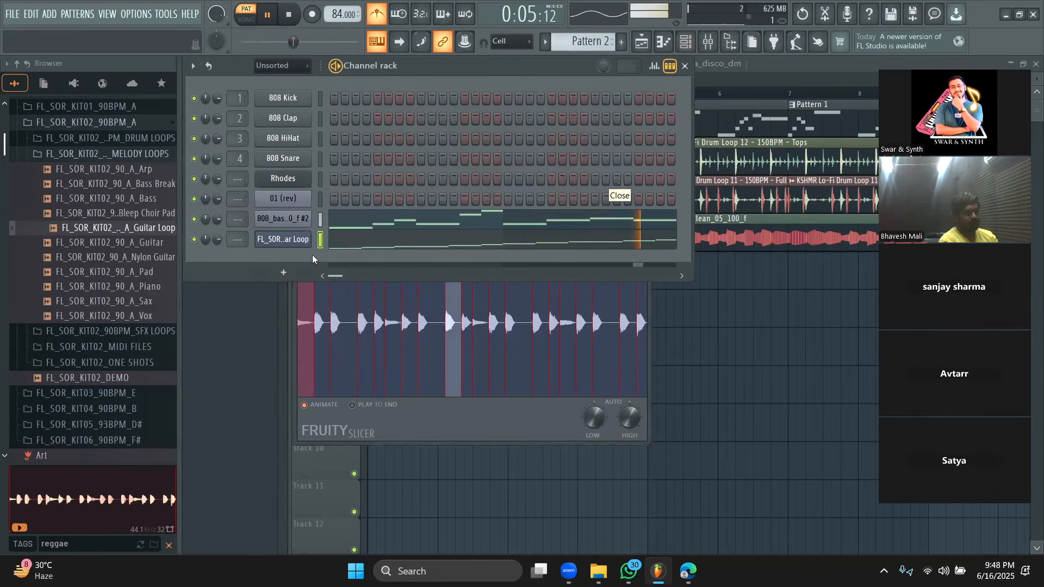
pyautogui.click(427, 416)
pyautogui.moveTo(454, 137); pyautogui.dragTo(633, 96)
pyautogui.press('space')
pyautogui.click(602, 131)
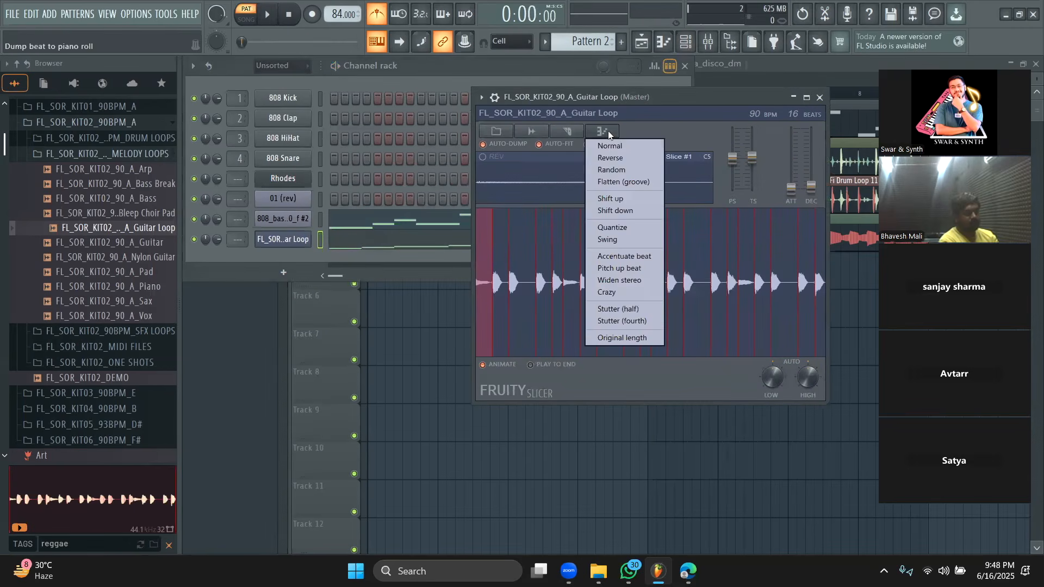
pyautogui.click(609, 159)
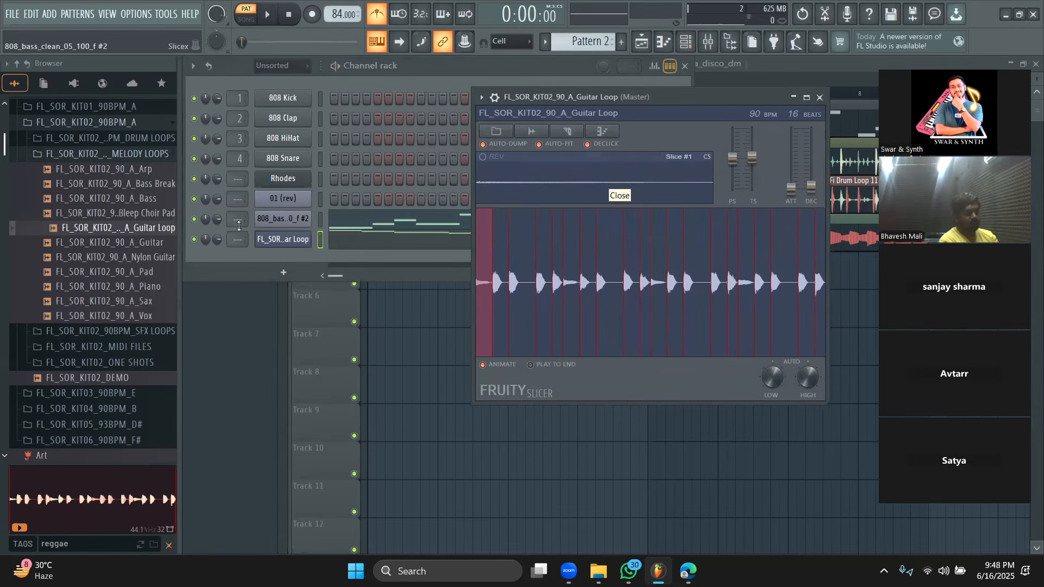
pyautogui.click(349, 240)
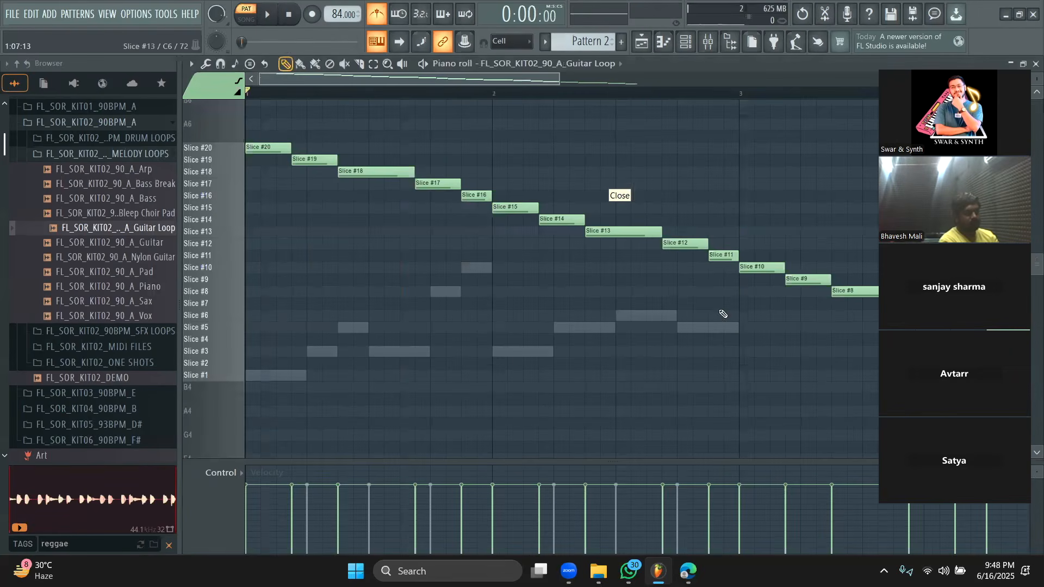
# Play the reversed slices with the metronome off and the 808 bass channel muted, viewing the whole pattern in the piano roll
pyautogui.press('space')
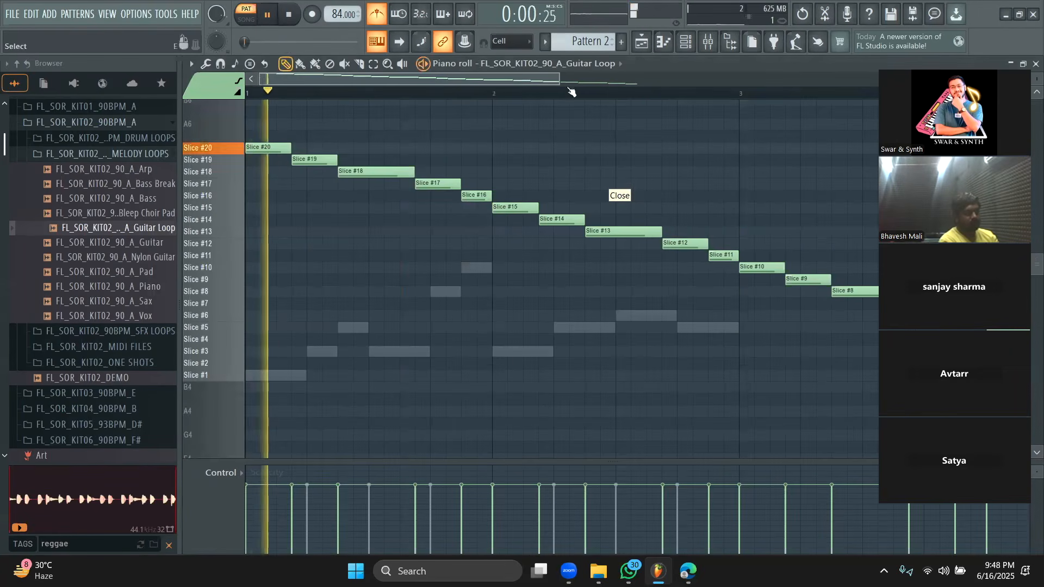
pyautogui.press('F6')
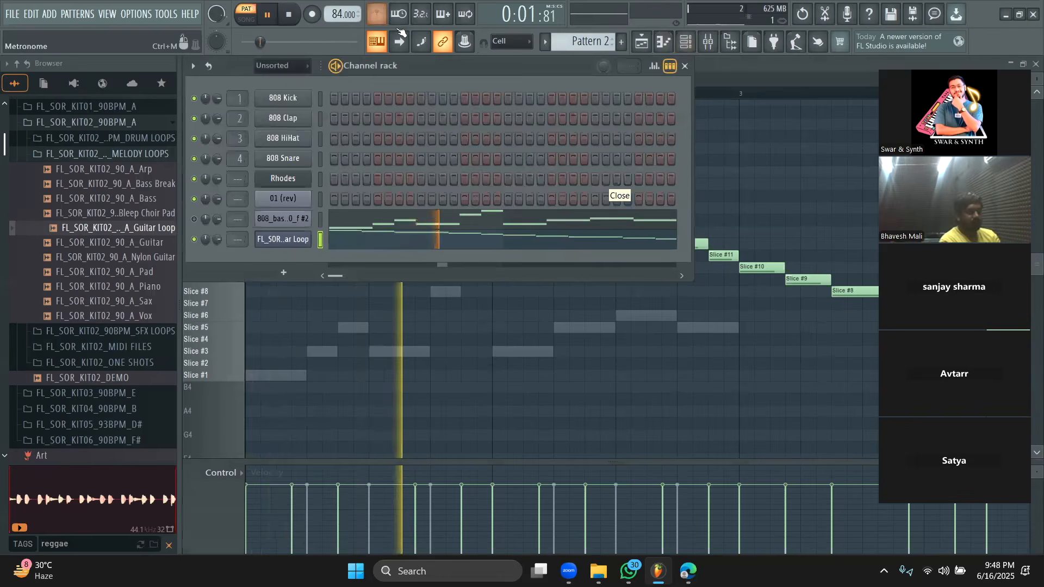
pyautogui.click(744, 72)
pyautogui.moveTo(582, 79); pyautogui.dragTo(714, 113)
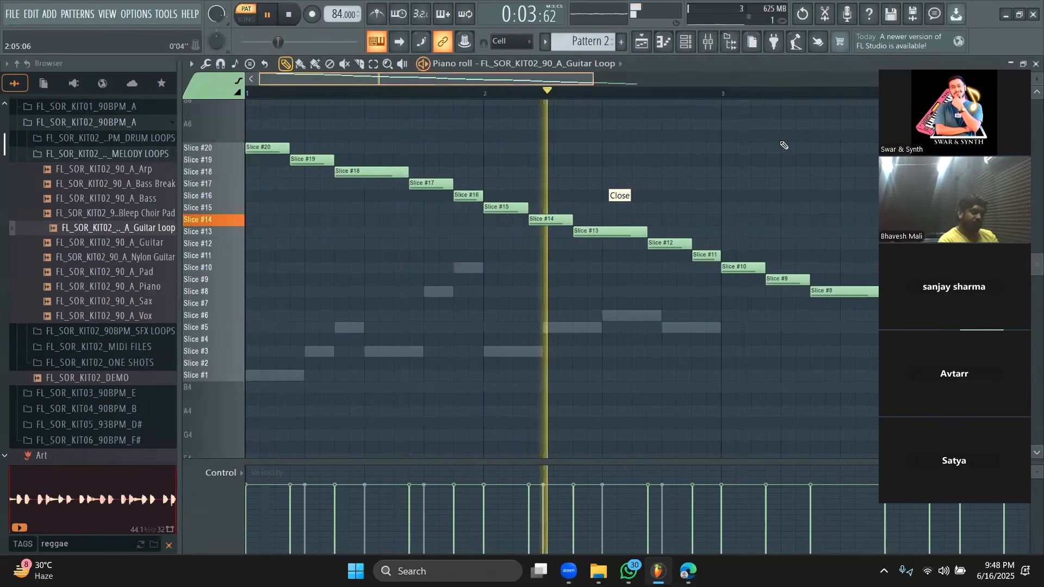
pyautogui.moveTo(783, 145); pyautogui.dragTo(784, 145)
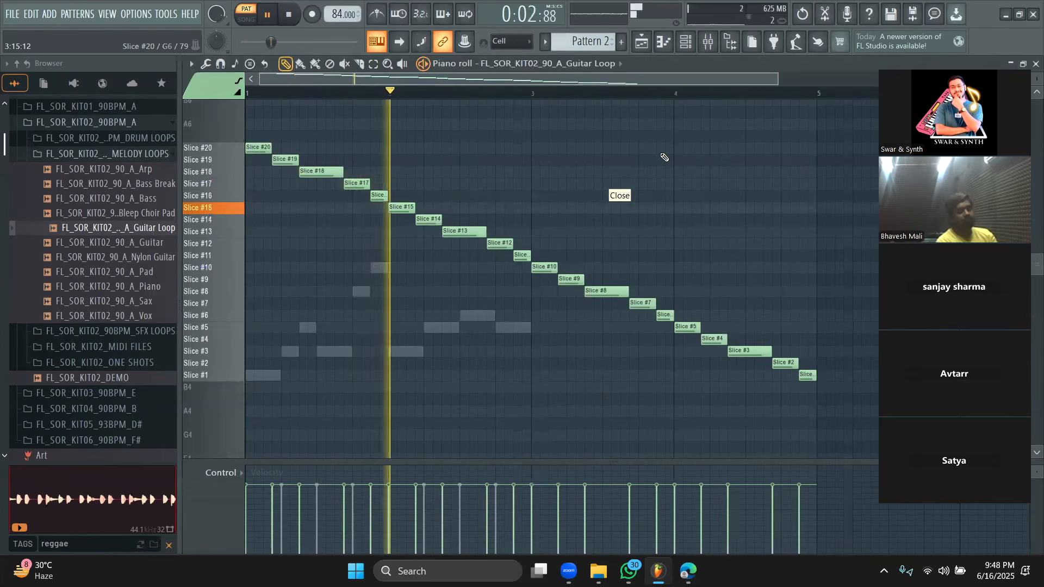
pyautogui.press('space')
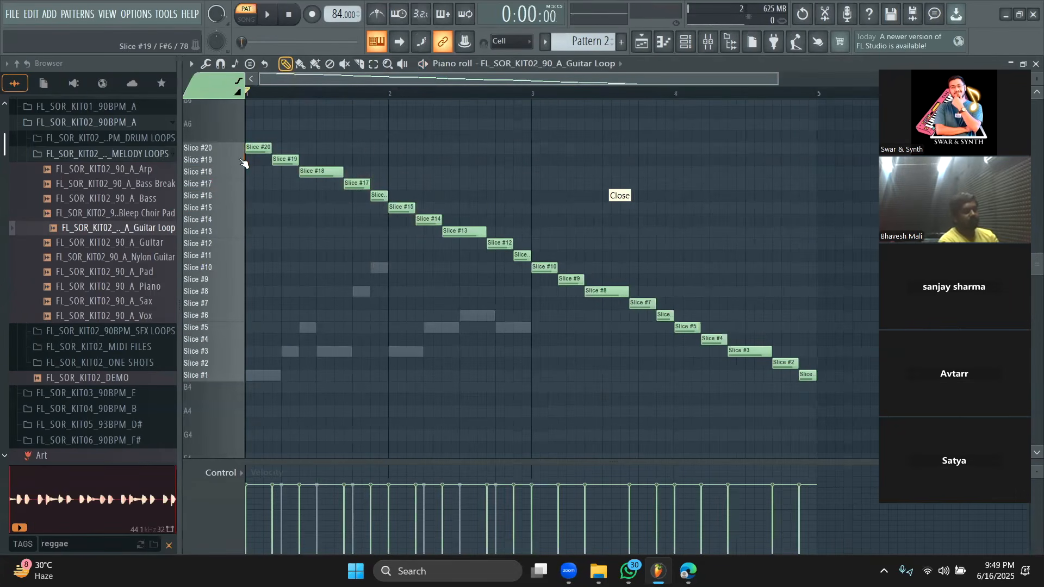
# Delete all of the reversed slice notes from the guitar loop's piano roll
pyautogui.rightClick(257, 147)
pyautogui.moveTo(735, 337)
pyautogui.mouseDown()
pyautogui.moveTo(467, 241)
pyautogui.moveTo(392, 202)
pyautogui.mouseUp()
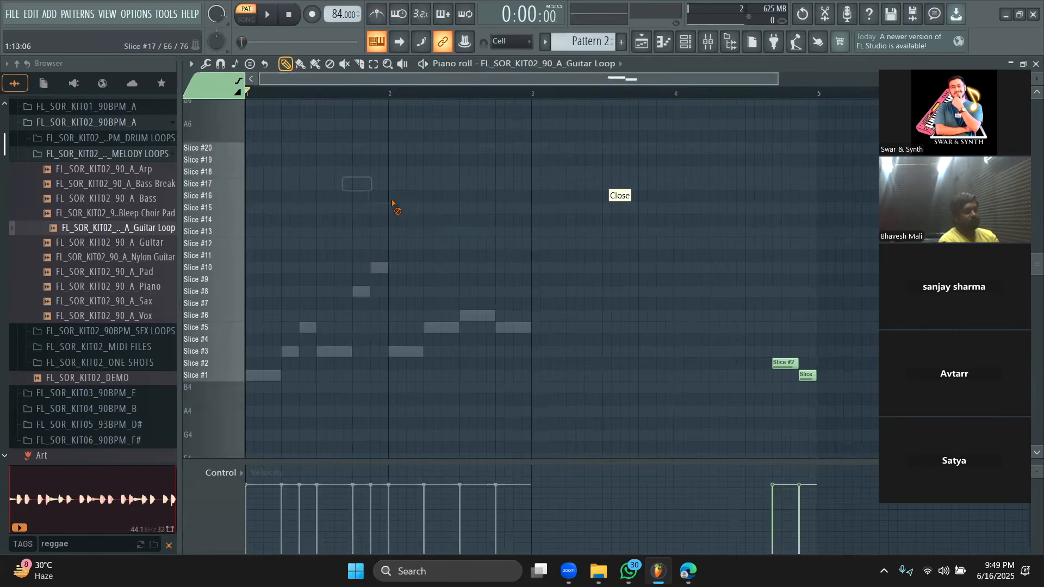
pyautogui.moveTo(807, 374); pyautogui.dragTo(658, 263)
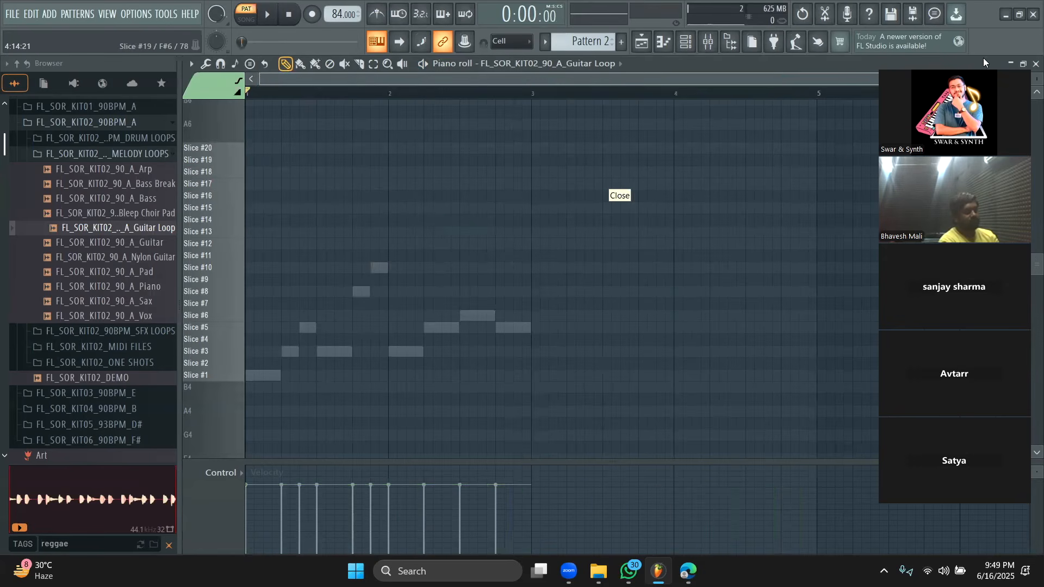
pyautogui.moveTo(983, 59); pyautogui.dragTo(983, 111)
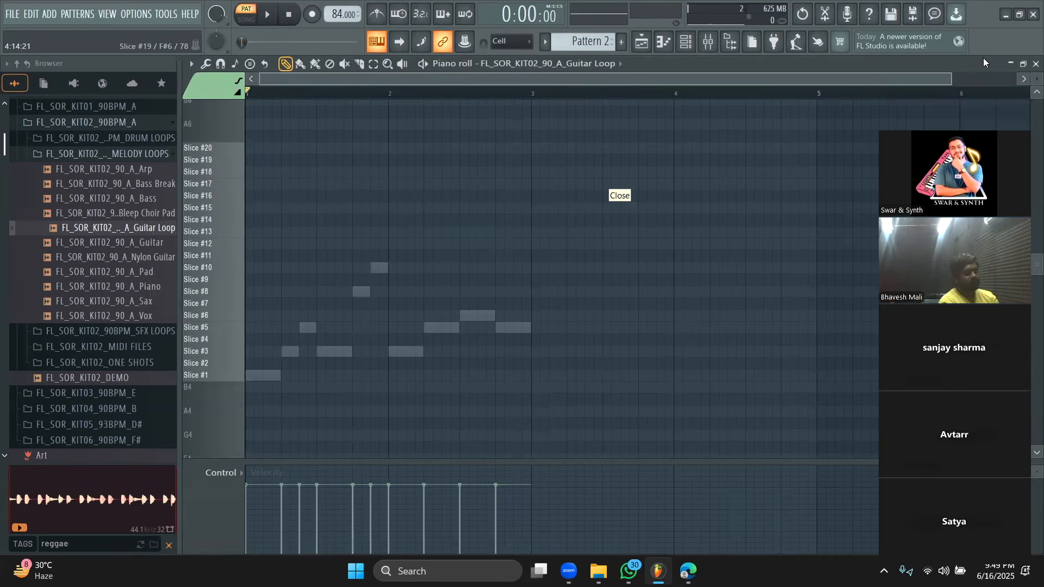
pyautogui.moveTo(949, 81); pyautogui.dragTo(519, 82)
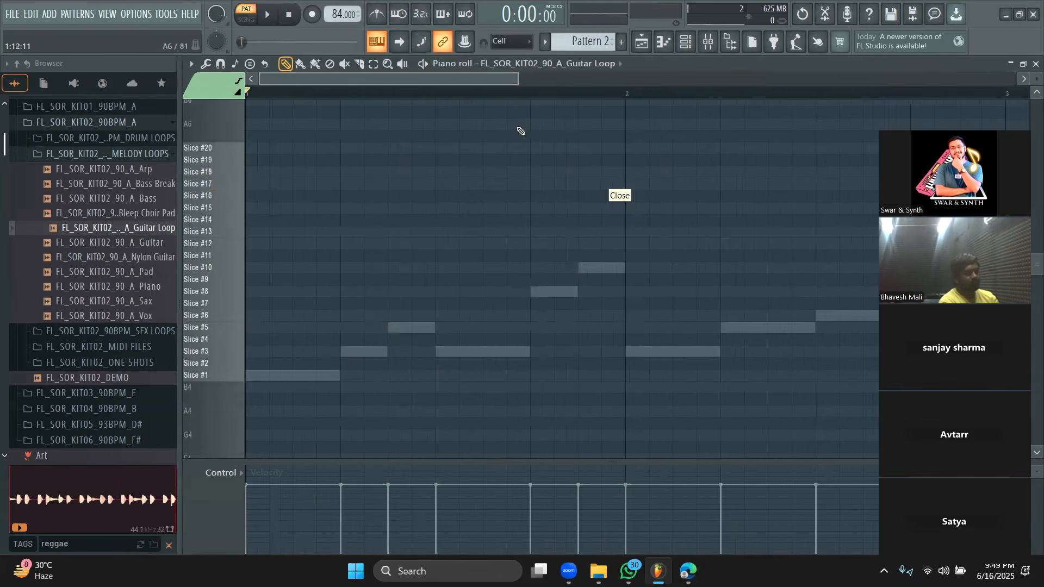
# Try placing two short Slice #20 notes at steps 1 and 4 of bar 1 and listen to them
pyautogui.click(251, 148)
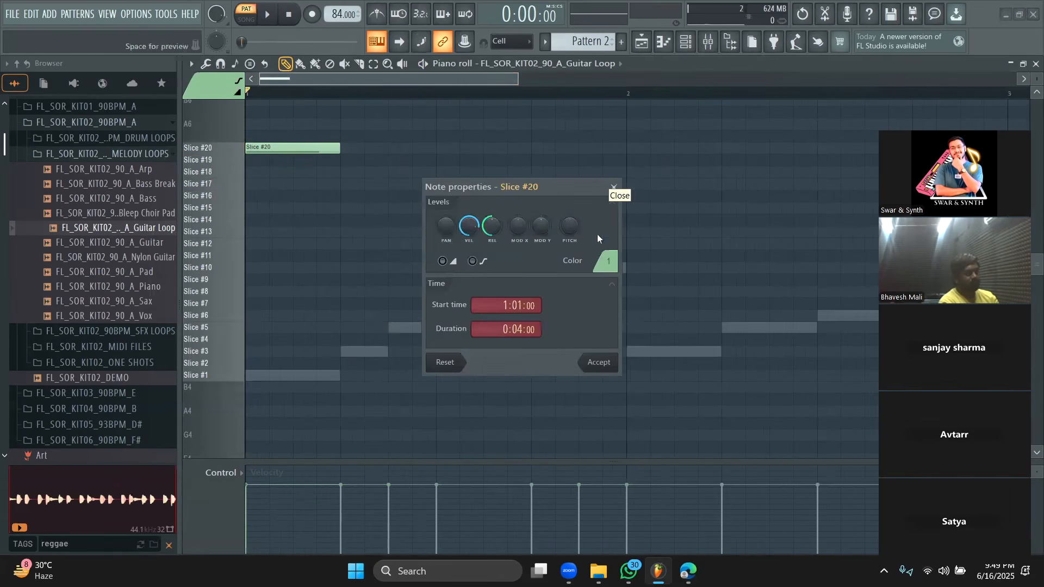
pyautogui.click(613, 187)
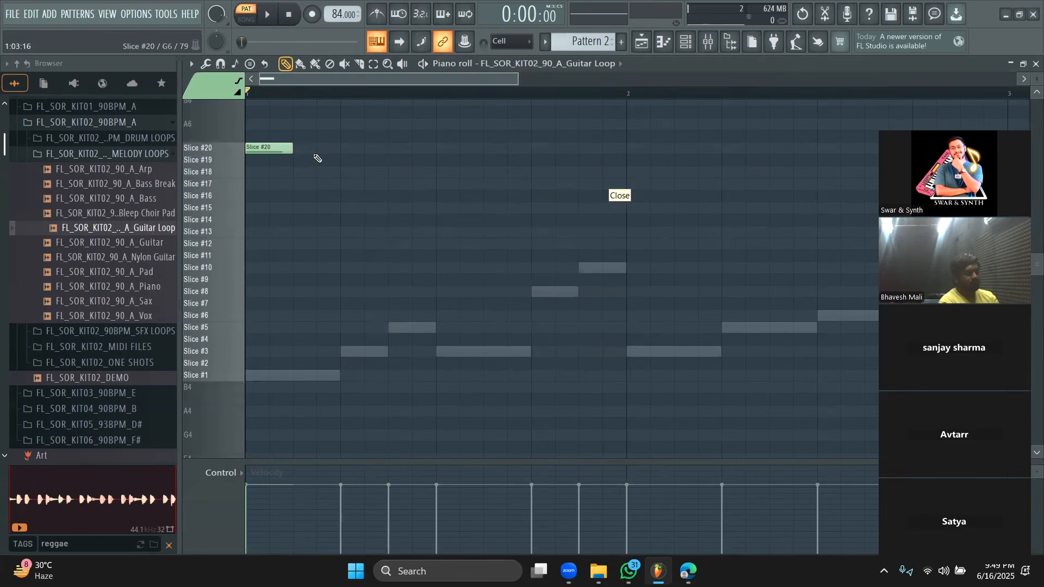
pyautogui.click(304, 148)
pyautogui.press('space')
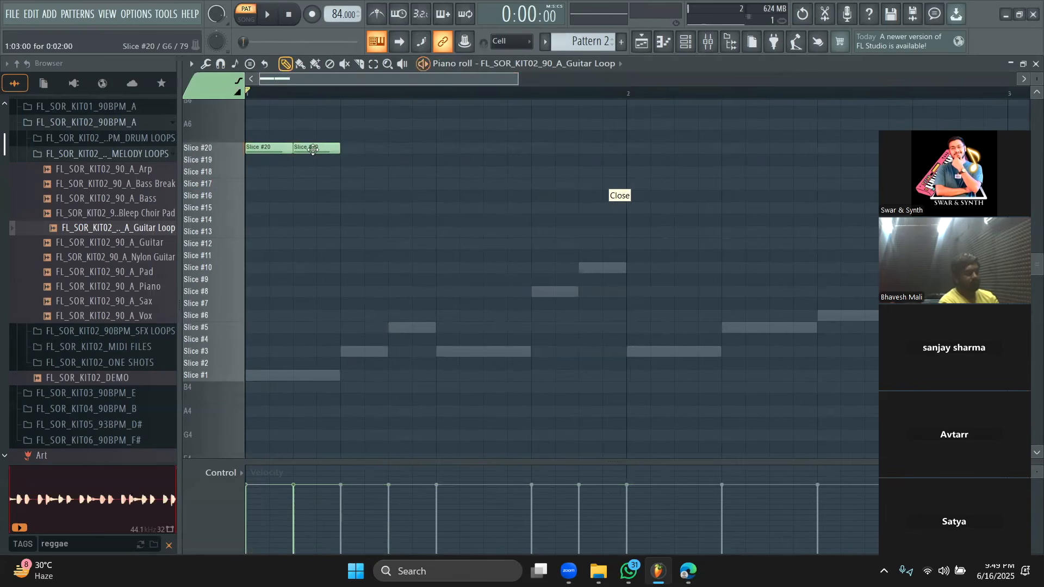
pyautogui.moveTo(326, 149); pyautogui.dragTo(350, 148)
pyautogui.press('space')
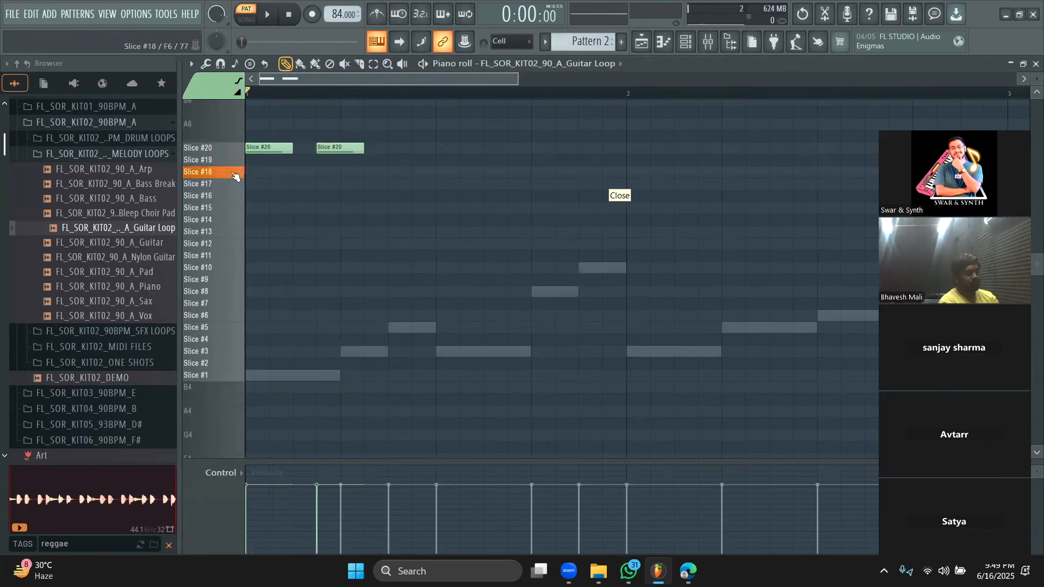
# Audition the lower slices, then add Slice #14 notes at steps 9 and 12 of bar 1 and play the pattern
pyautogui.click(230, 210)
pyautogui.click(230, 217)
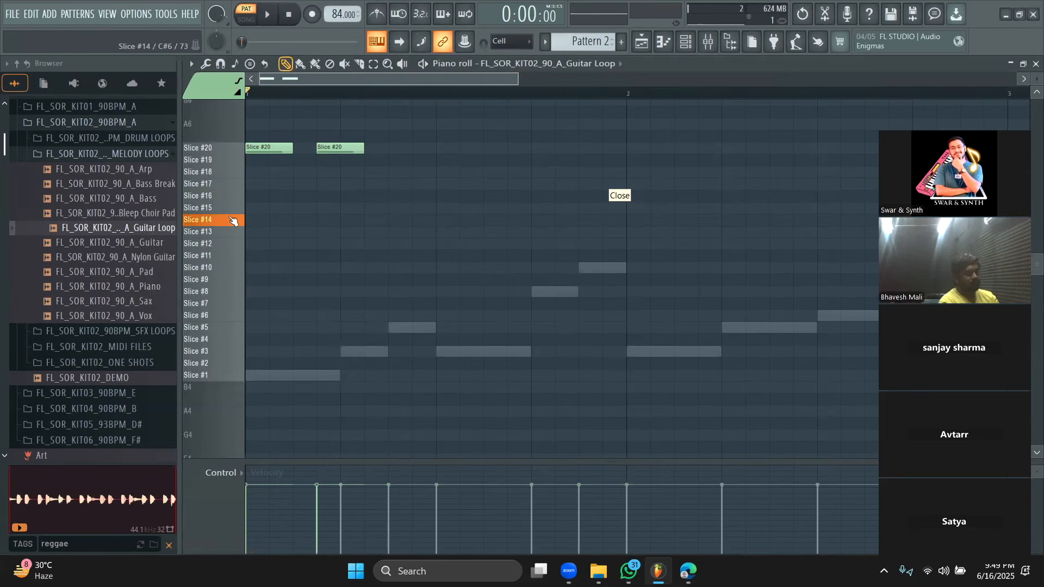
pyautogui.click(438, 219)
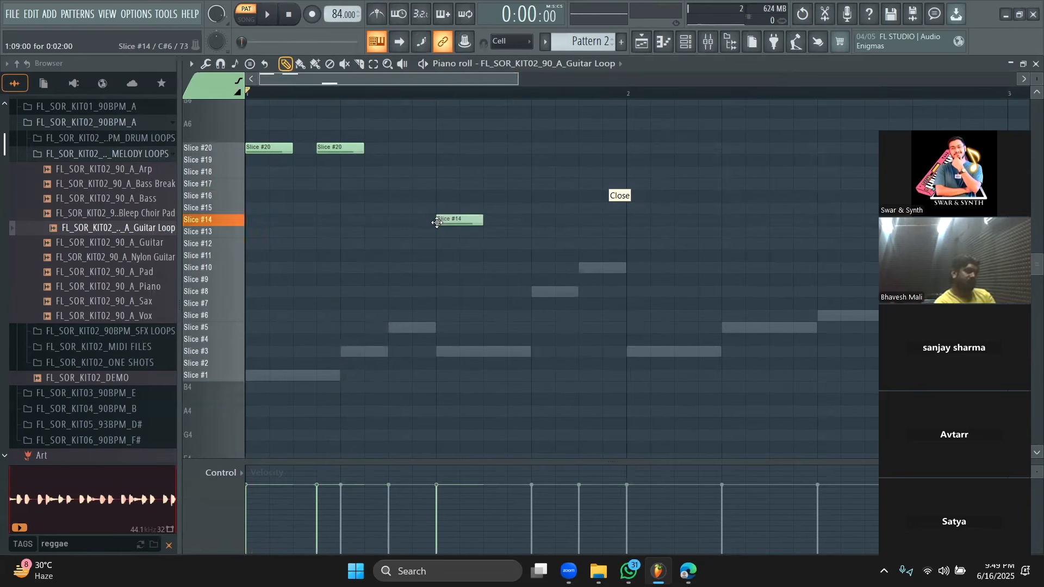
pyautogui.press('space')
pyautogui.click(511, 221)
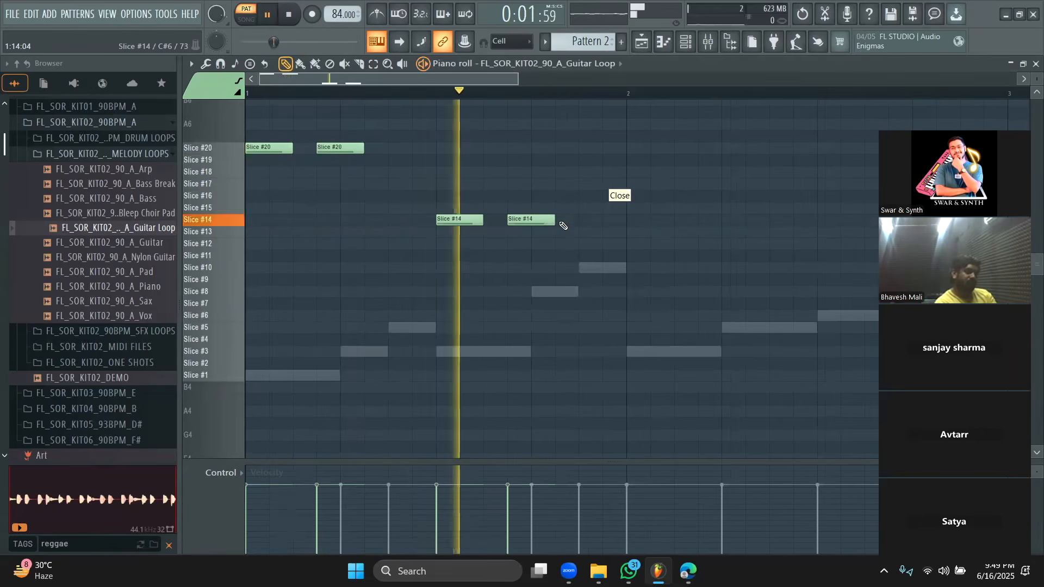
pyautogui.press('space')
# Add a Slice #17 note at step 7 and a Slice #14 note at step 15 of bar 1, then play the rearranged loop
pyautogui.click(409, 186)
pyautogui.press('space')
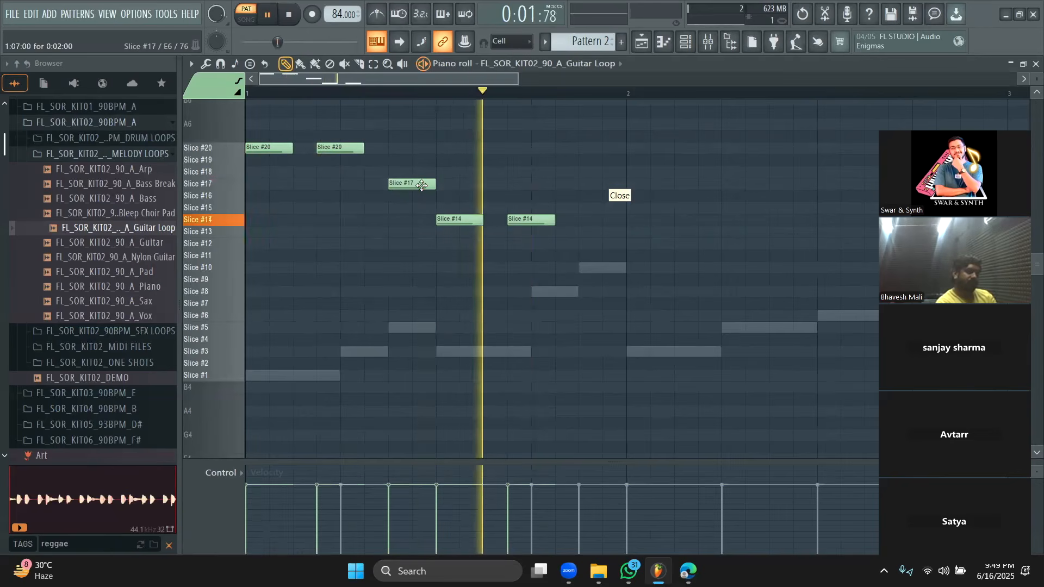
pyautogui.click(589, 221)
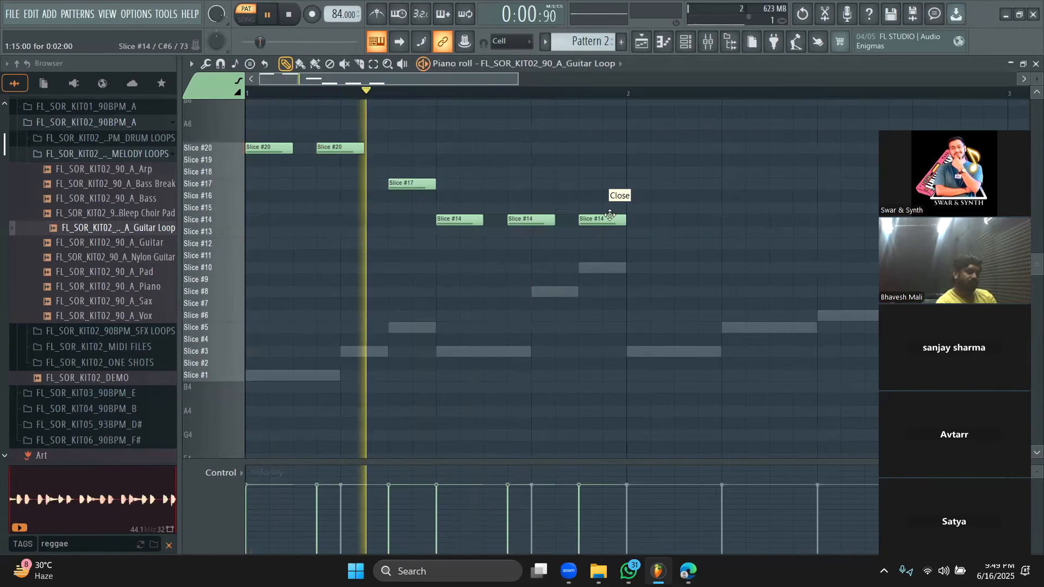
pyautogui.press('space')
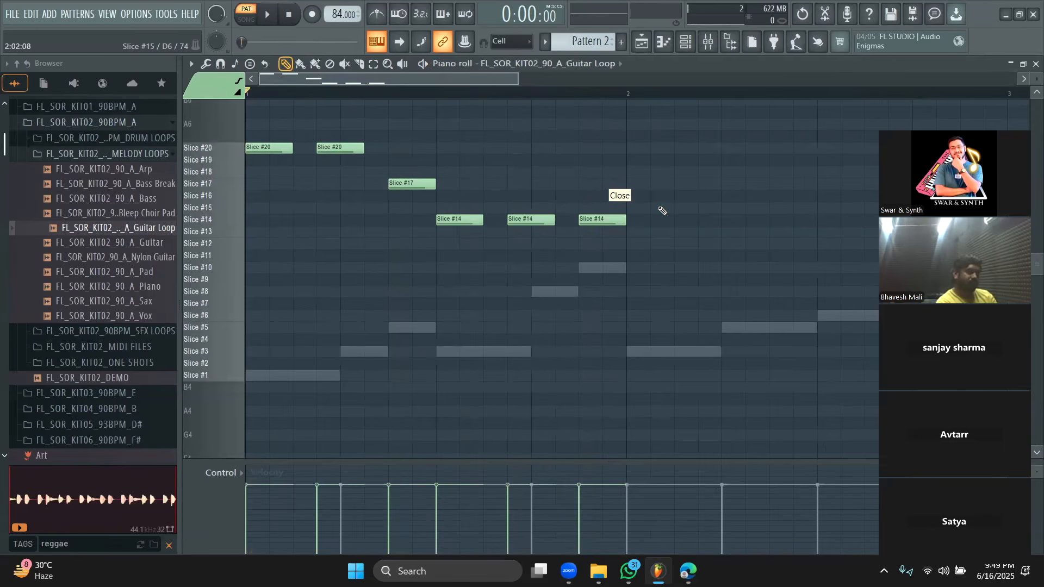
pyautogui.press('space')
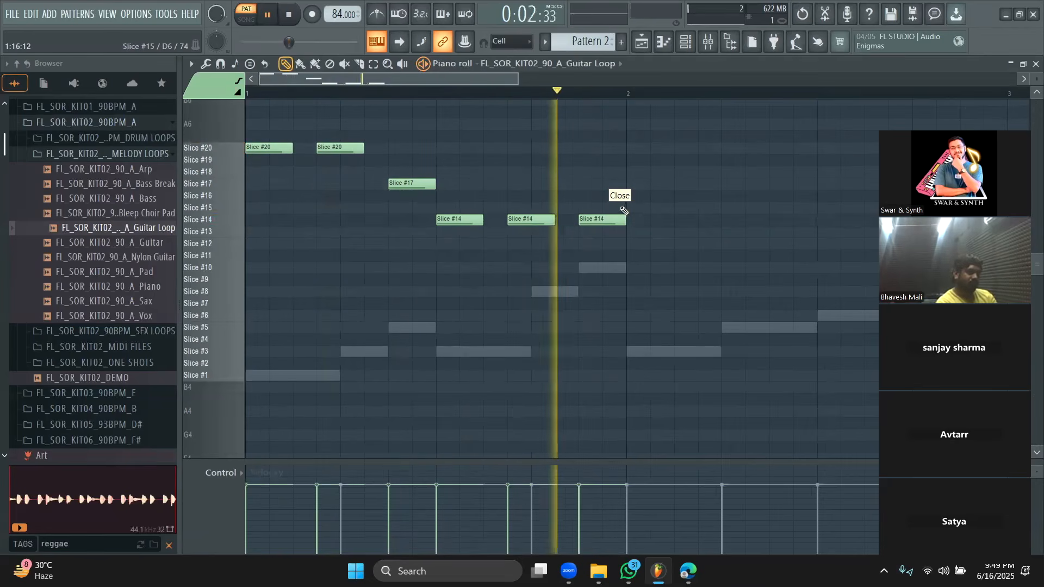
pyautogui.press('space')
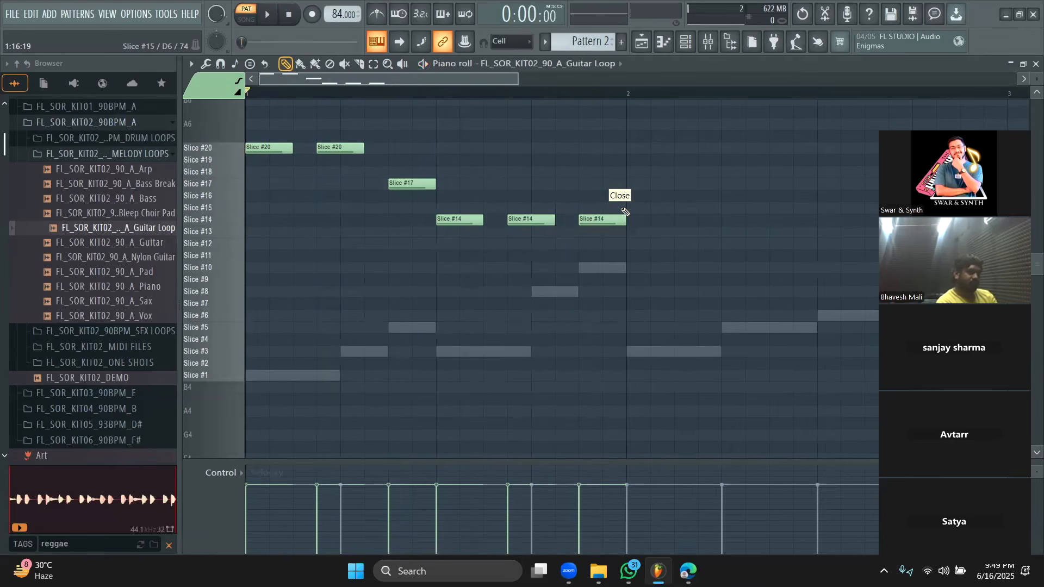
# Delete all the hand-placed Slice #14, #17 and #20 notes from the guitar loop's piano roll
pyautogui.rightClick(603, 221)
pyautogui.rightClick(467, 220)
pyautogui.rightClick(538, 220)
pyautogui.rightClick(413, 185)
pyautogui.rightClick(338, 148)
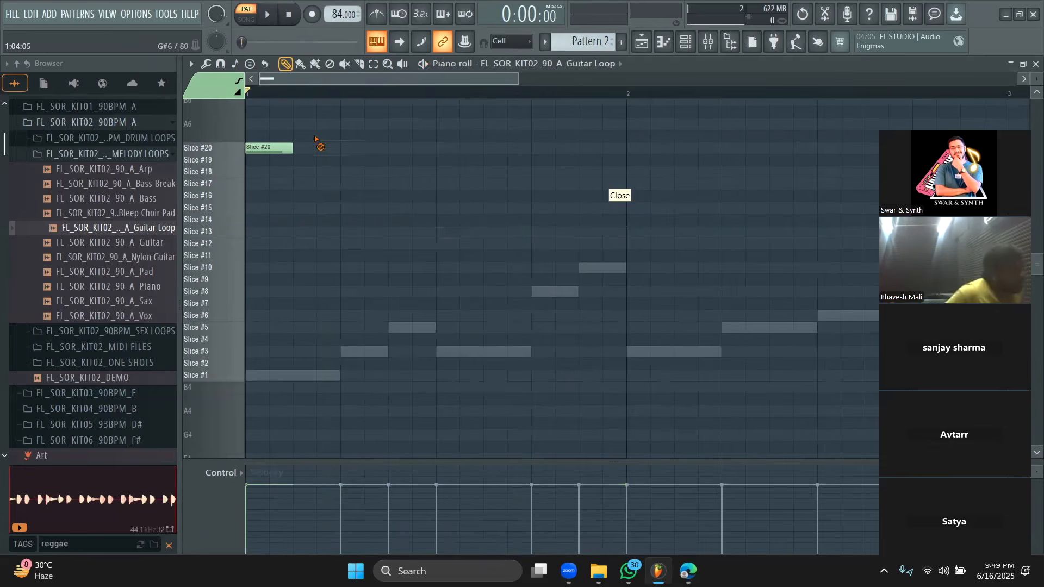
pyautogui.rightClick(272, 148)
# Search the sample browser for sarangi and preview samples from the Sarangi Chopz folders
pyautogui.click(686, 42)
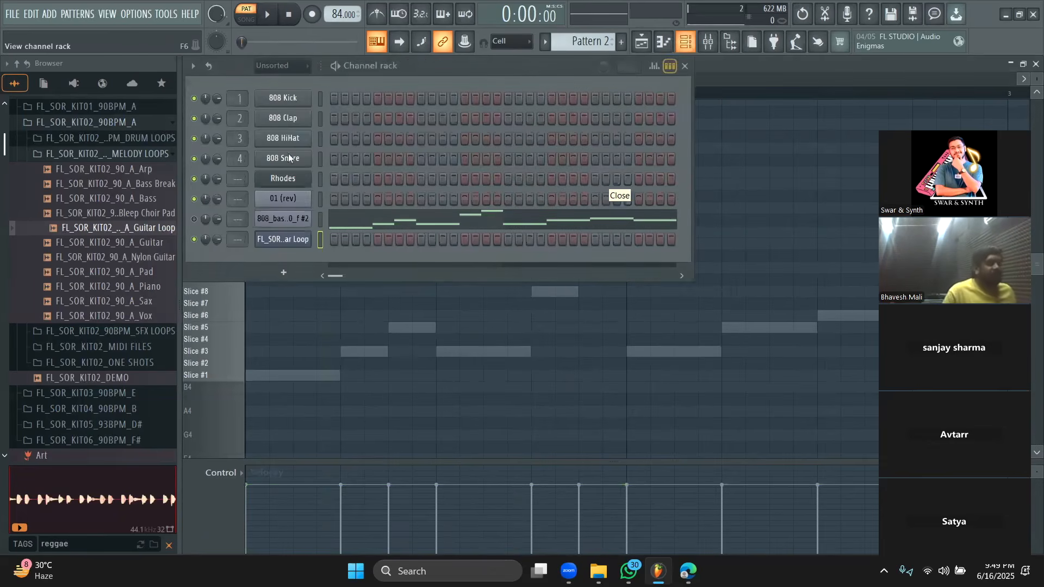
pyautogui.scroll(-10, 72, 279)
pyautogui.click(76, 543)
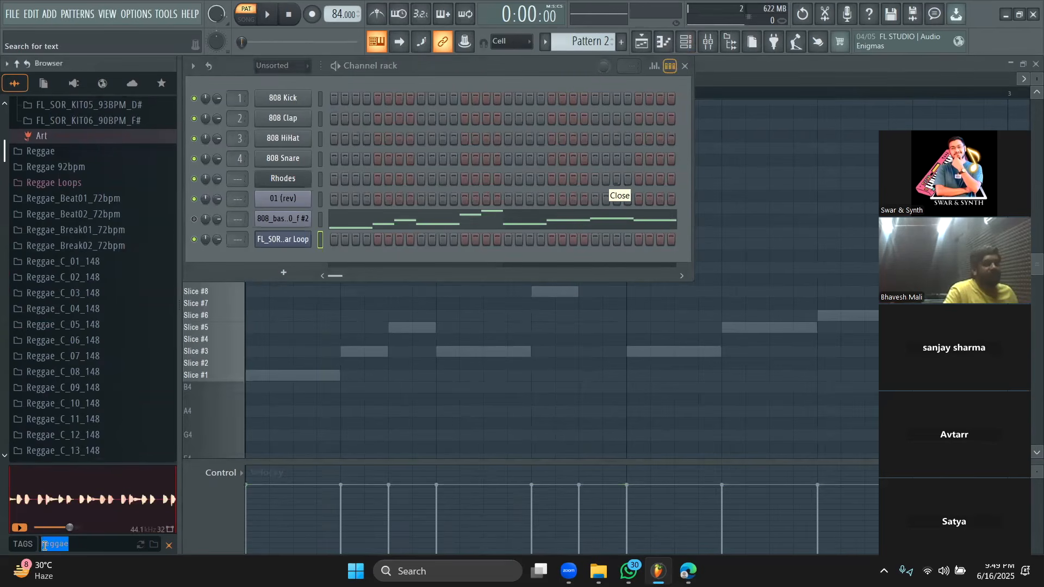
pyautogui.press('BackSpace')
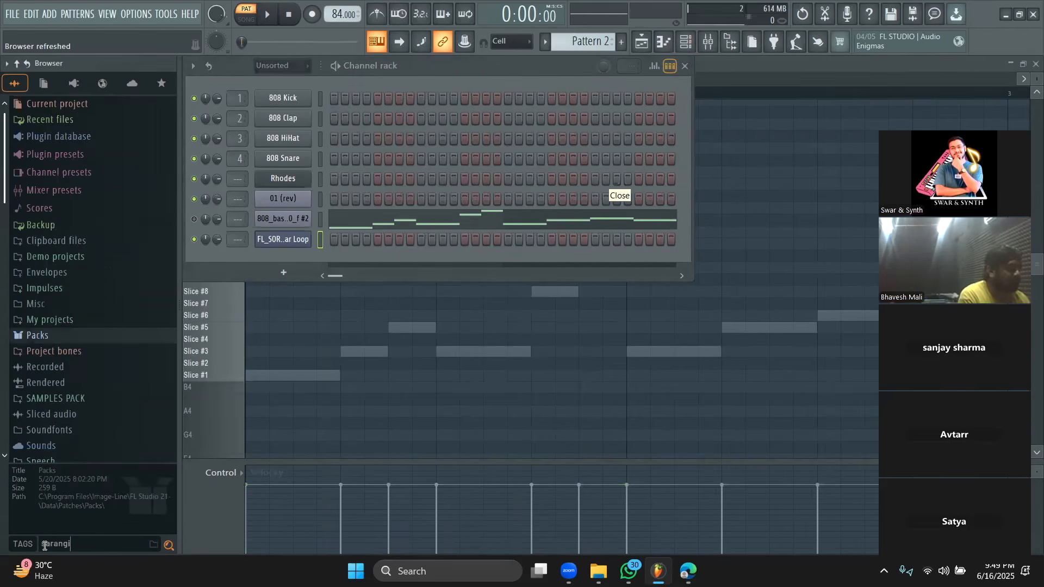
pyautogui.press('Return')
pyautogui.click(100, 136)
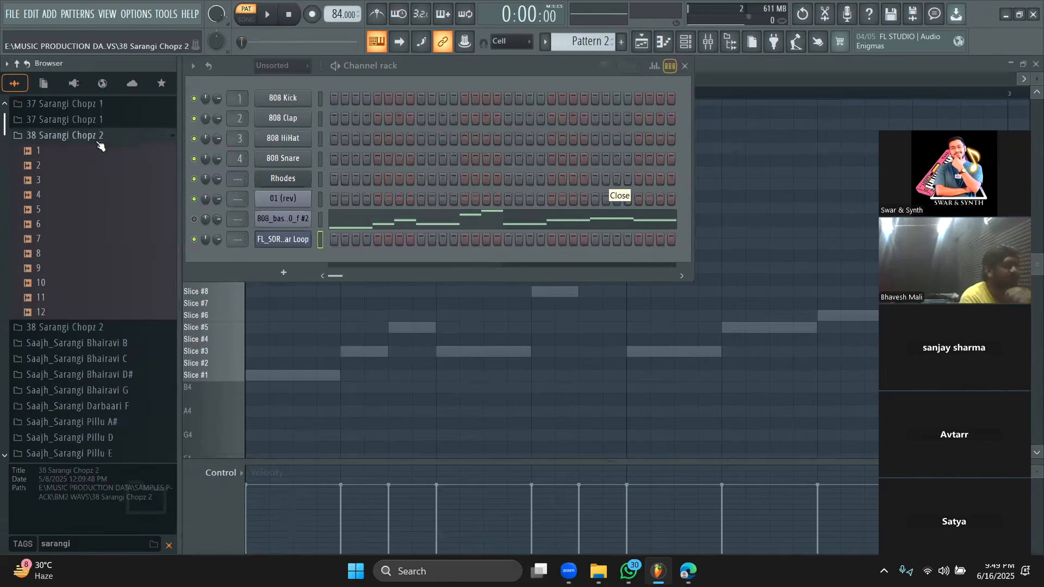
pyautogui.moveTo(56, 171); pyautogui.dragTo(59, 286)
pyautogui.scroll(-3, 58, 286)
pyautogui.click(76, 209)
pyautogui.click(75, 237)
pyautogui.scroll(-4, 82, 272)
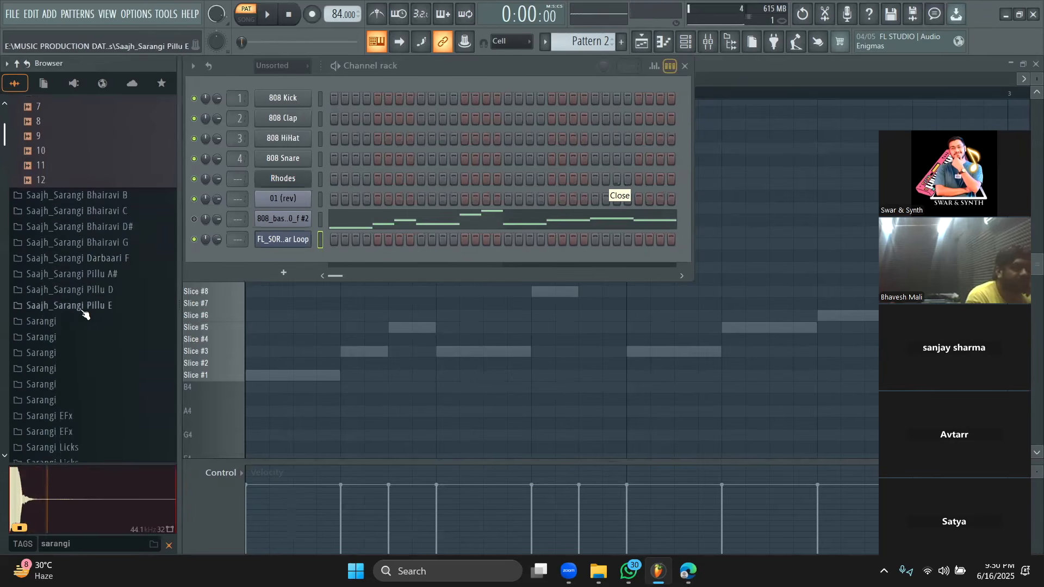
# Preview the SriITMAlap samples in the Sarangi library's In The Mood folder
pyautogui.scroll(-4, 81, 294)
pyautogui.click(69, 207)
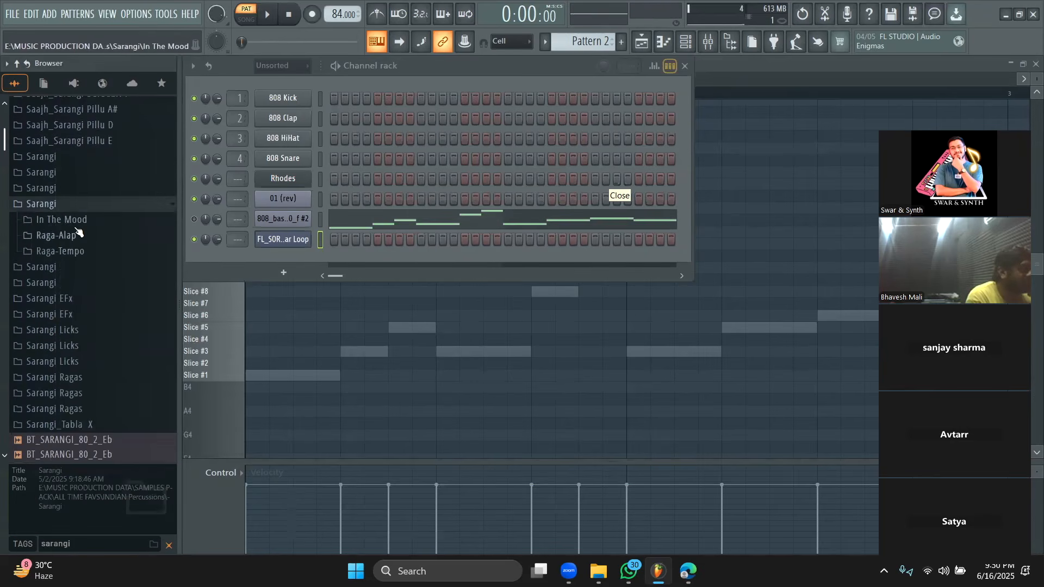
pyautogui.click(76, 221)
pyautogui.click(74, 278)
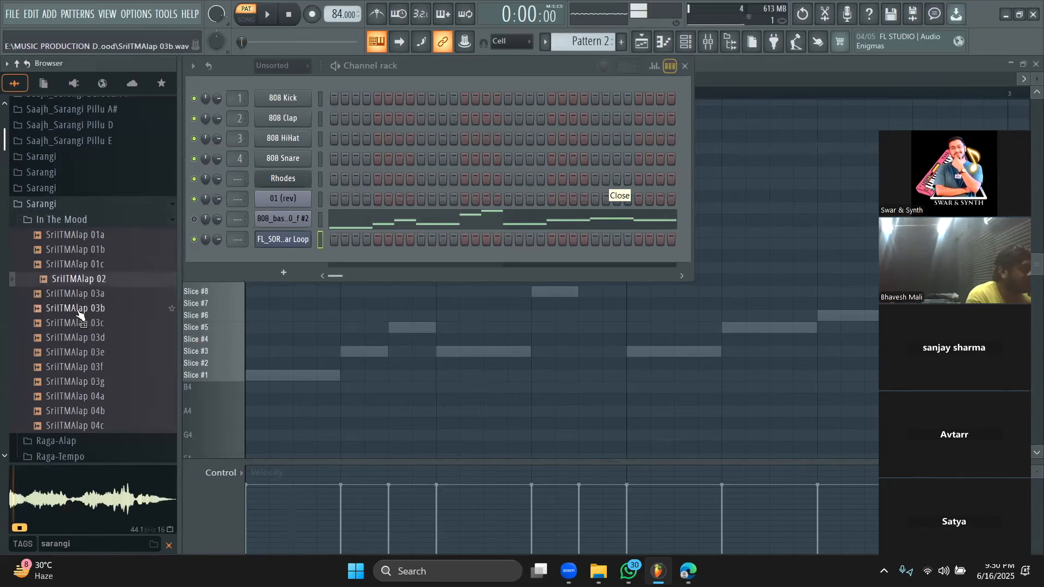
pyautogui.scroll(-3, 79, 294)
pyautogui.click(84, 207)
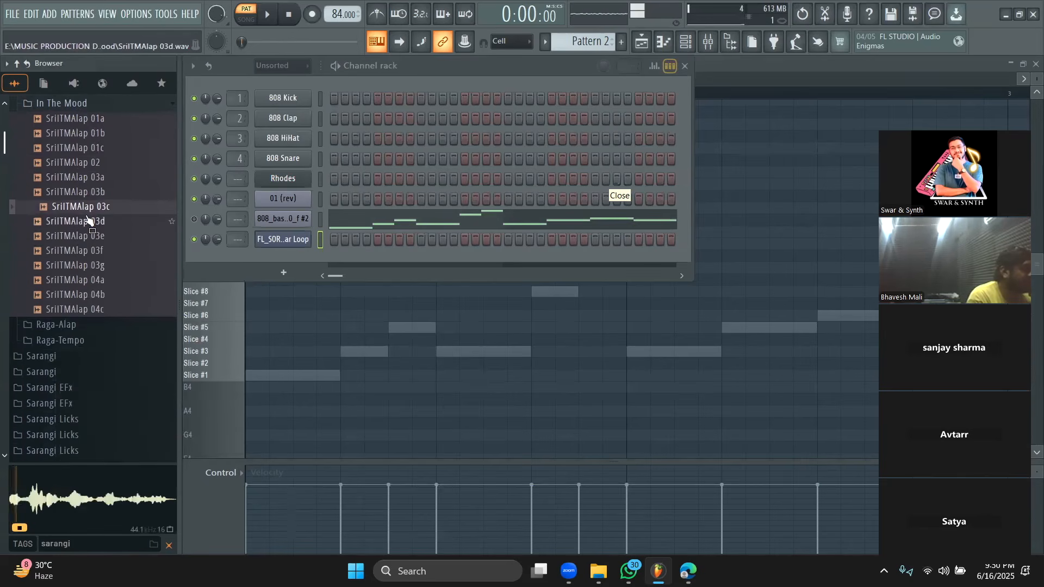
# Open the SriITMAlap 03c sample in a new Slicex channel
pyautogui.rightClick(84, 214)
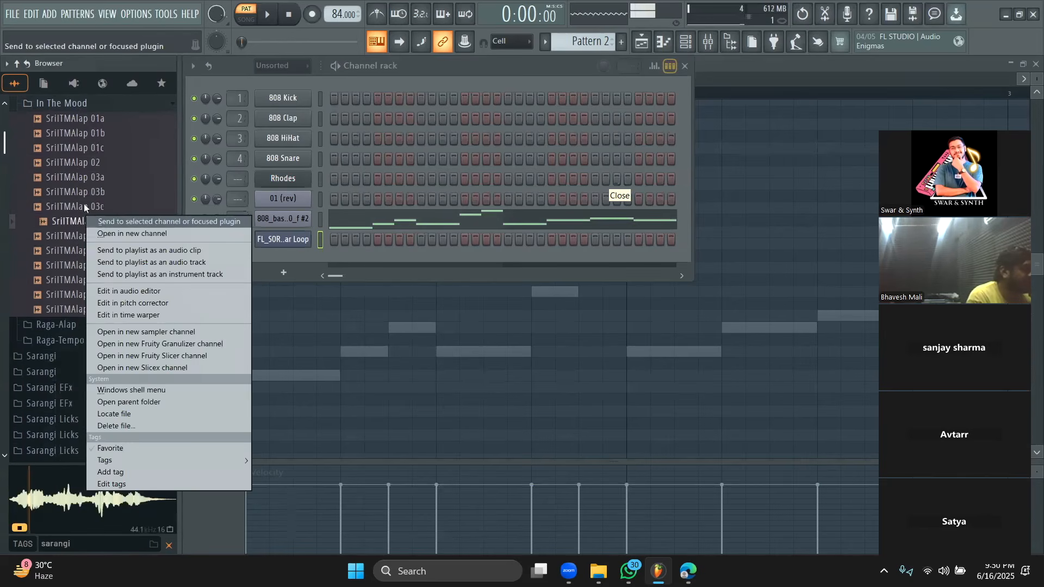
pyautogui.click(78, 206)
pyautogui.rightClick(78, 206)
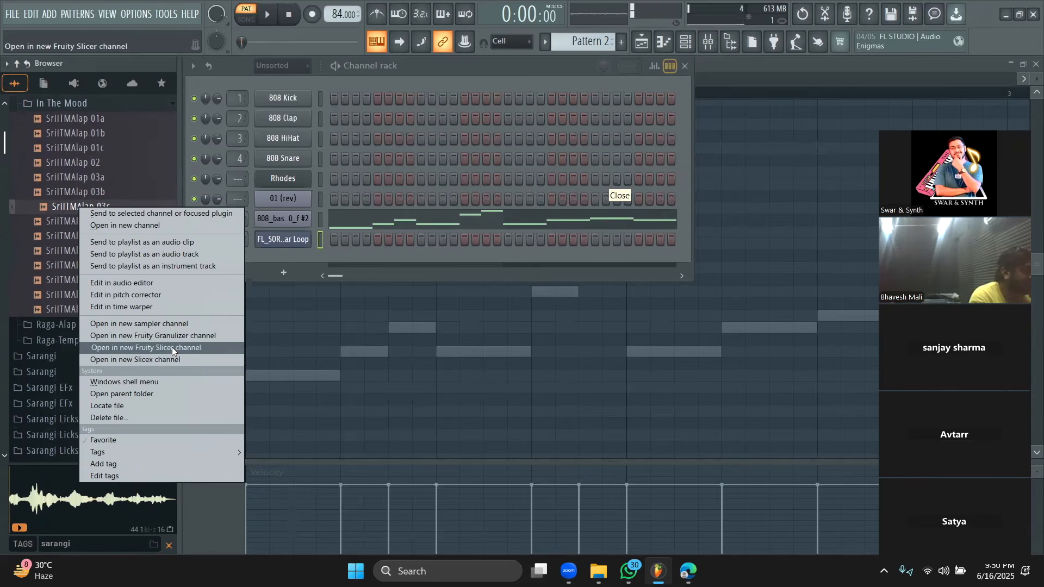
pyautogui.click(166, 359)
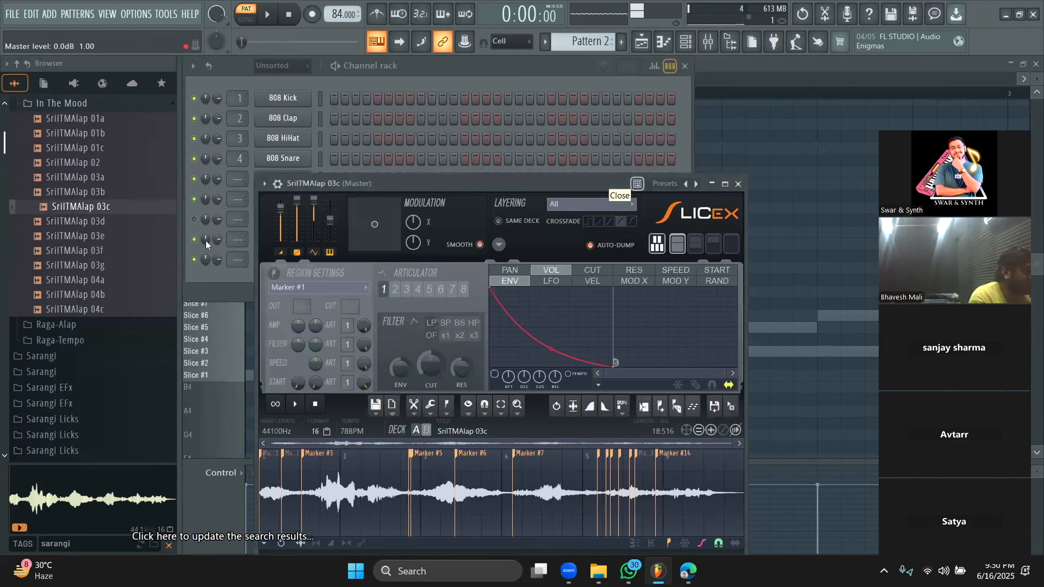
# Mute the guitar loop channel and audition the SriITMAlap 03c slices on the Slicex keyboard
pyautogui.click(197, 242)
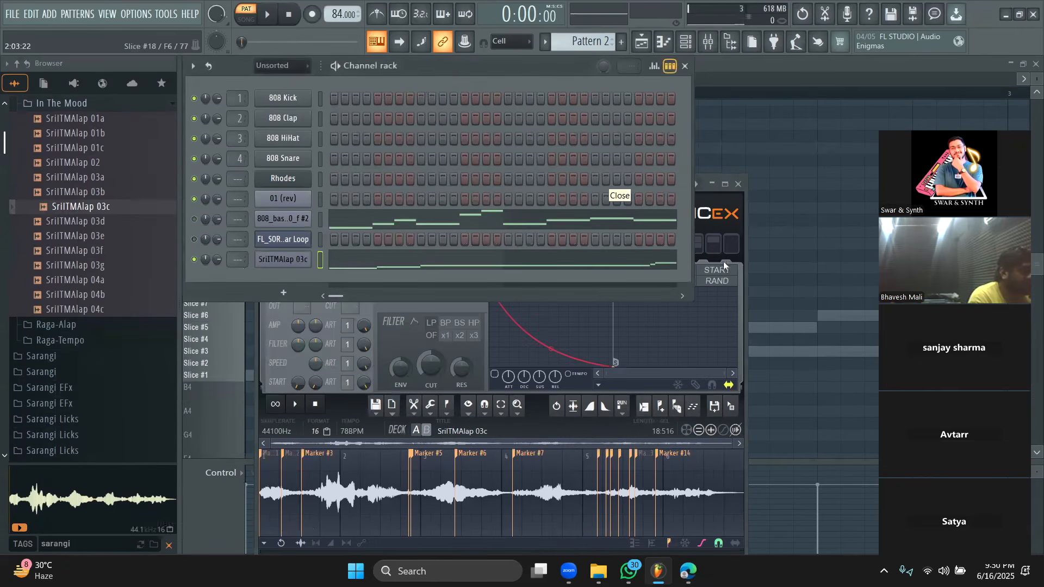
pyautogui.click(741, 278)
pyautogui.moveTo(566, 185); pyautogui.dragTo(654, 77)
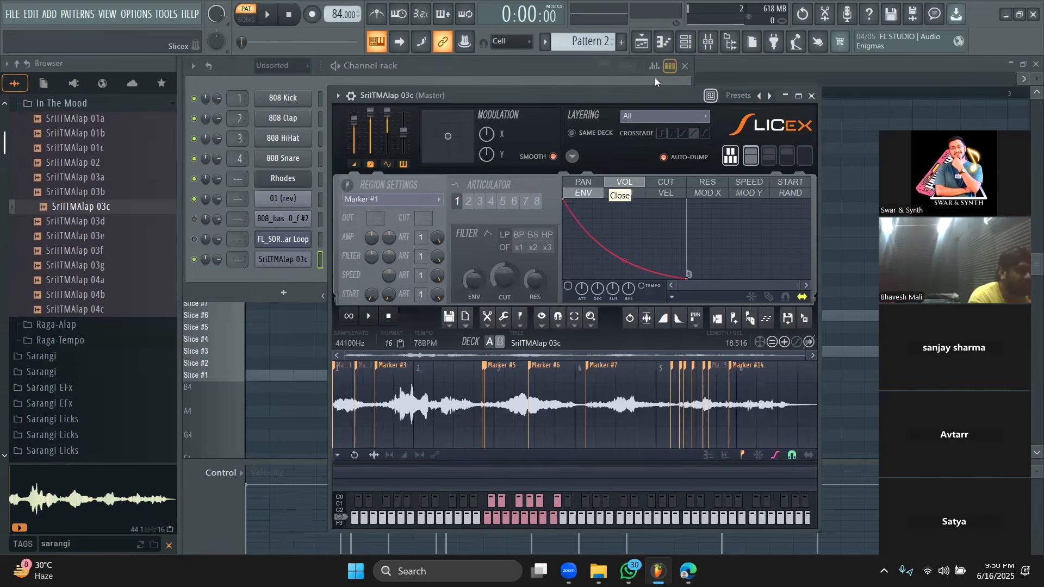
pyautogui.click(550, 503)
pyautogui.click(555, 483)
pyautogui.click(539, 499)
pyautogui.click(532, 498)
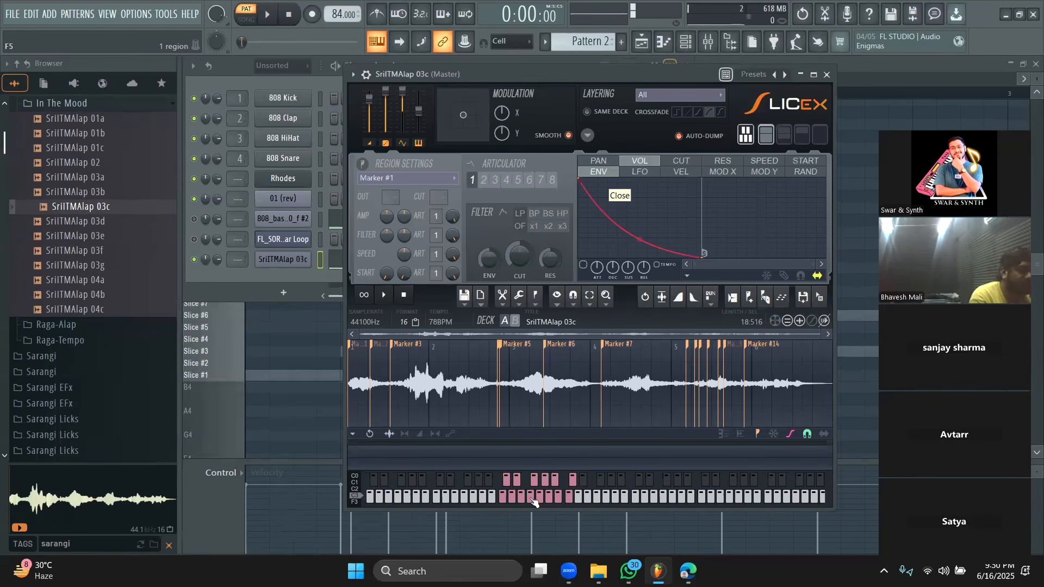
# Clear the automatically dumped slice notes from the piano roll of SriITMAlap 03c
pyautogui.click(312, 281)
pyautogui.click(354, 263)
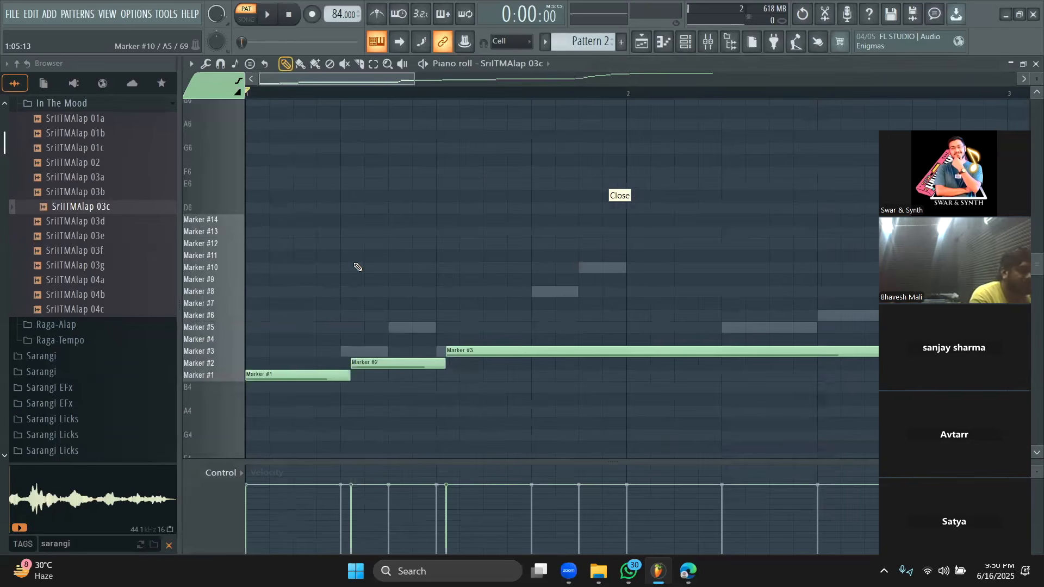
pyautogui.hotkey('ctrl', 'a')
pyautogui.hotkey('ctrl', 'z')
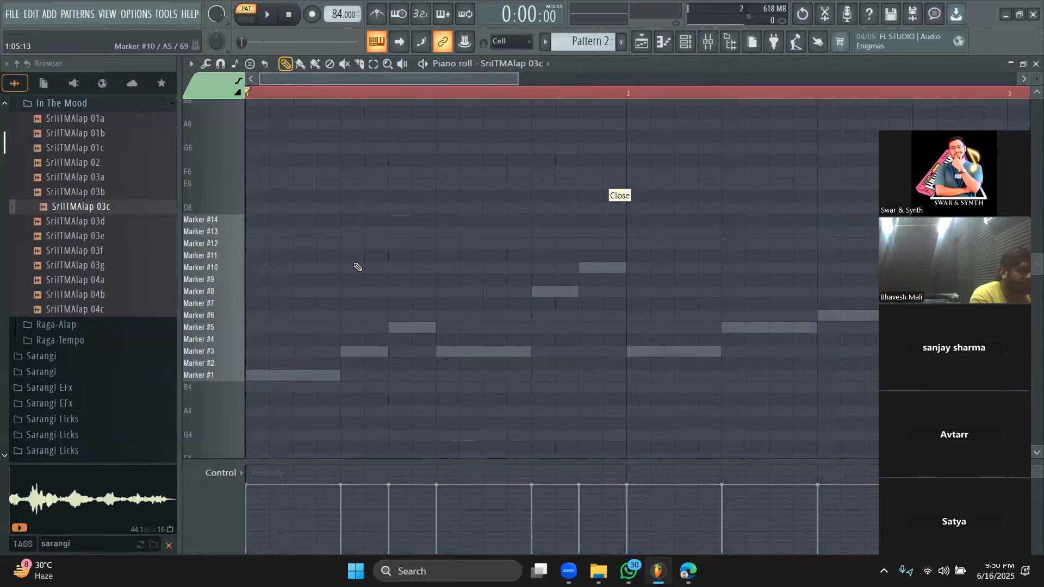
# Audition the highest slices, place a four-step Marker #13 note at the start of bar 1 and play it
pyautogui.moveTo(227, 219)
pyautogui.mouseDown()
pyautogui.moveTo(227, 317)
pyautogui.moveTo(234, 234)
pyautogui.mouseUp()
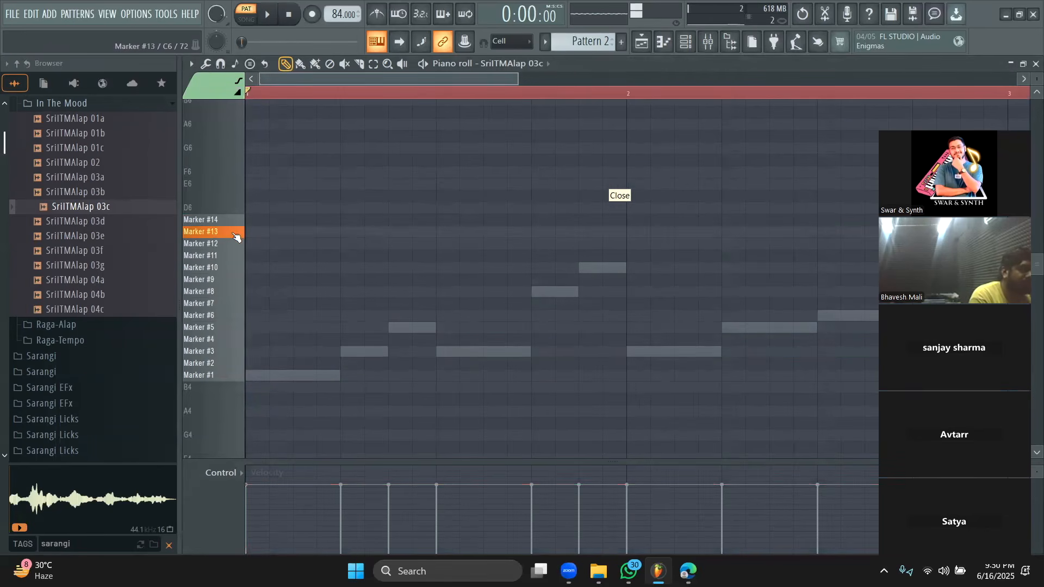
pyautogui.click(279, 232)
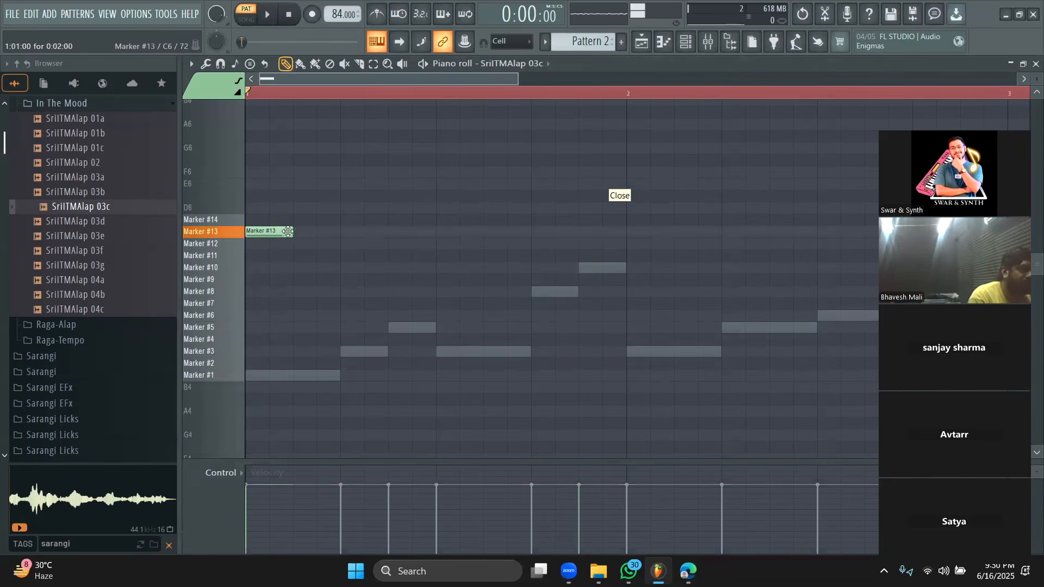
pyautogui.moveTo(333, 242); pyautogui.dragTo(341, 243)
pyautogui.press('space')
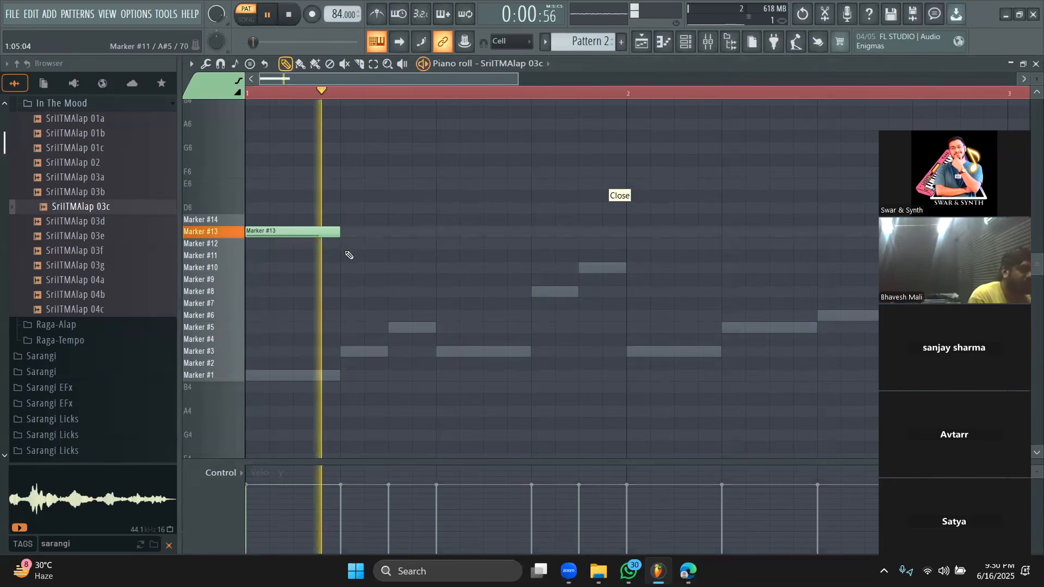
pyautogui.press('space')
# Add a four-step Marker #14 note at step 5 of bar 1 and play the pattern
pyautogui.click(345, 244)
pyautogui.press('space')
pyautogui.press('space')
pyautogui.moveTo(387, 240); pyautogui.dragTo(387, 213)
pyautogui.press('space')
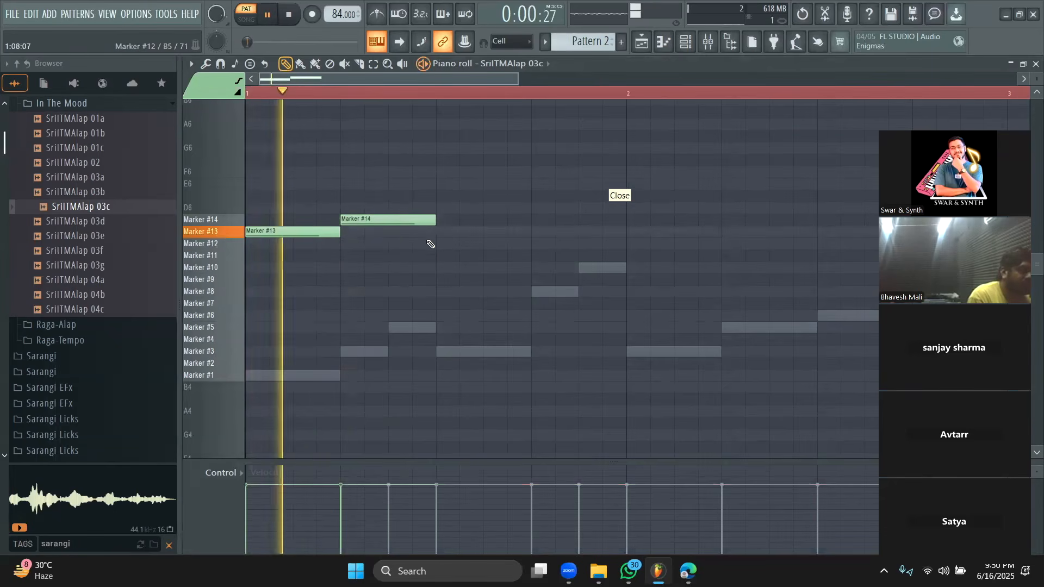
pyautogui.press('space')
# Add a Marker #13 note at step 9 and a Marker #8 note at step 13 of bar 1, playing the pattern
pyautogui.click(441, 234)
pyautogui.press('space')
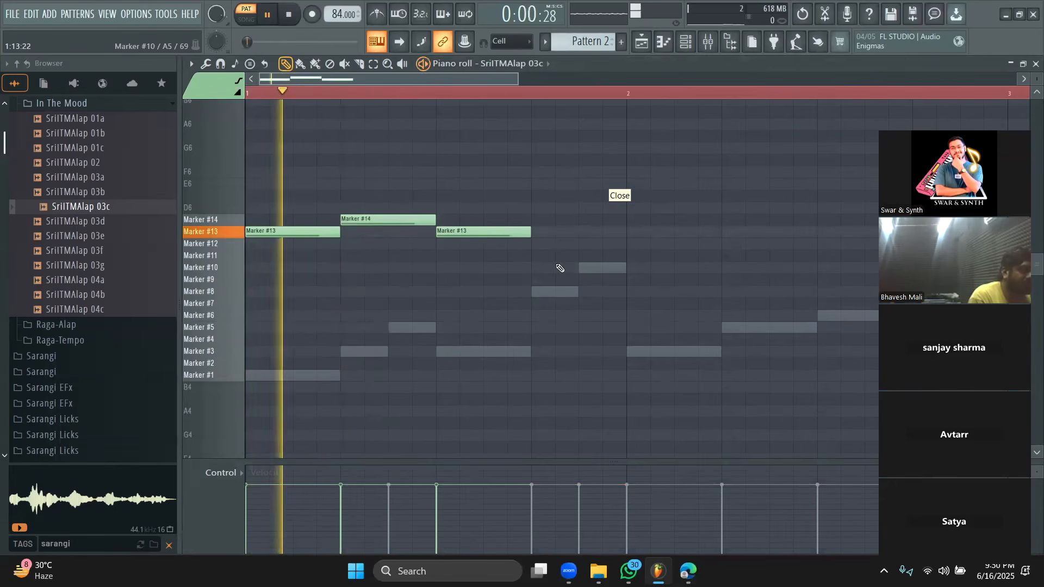
pyautogui.click(554, 268)
pyautogui.press('space')
pyautogui.press('space')
pyautogui.moveTo(576, 267)
pyautogui.mouseDown()
pyautogui.moveTo(570, 234)
pyautogui.moveTo(561, 296)
pyautogui.mouseUp()
pyautogui.press('space')
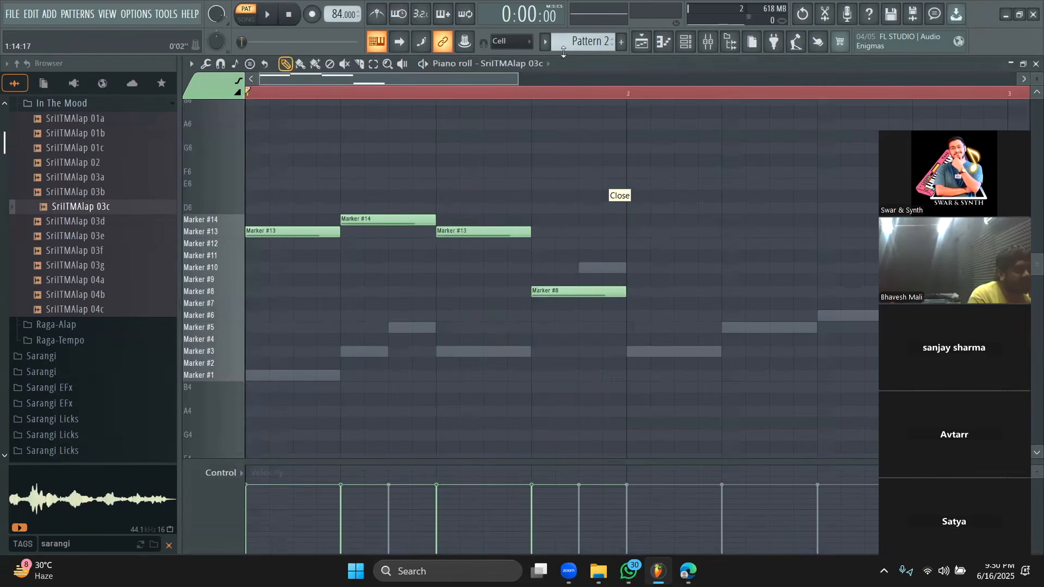
# Play the sarangi pattern with and without the Marker #8 note at step 13 of bar 1
pyautogui.moveTo(519, 80); pyautogui.dragTo(589, 82)
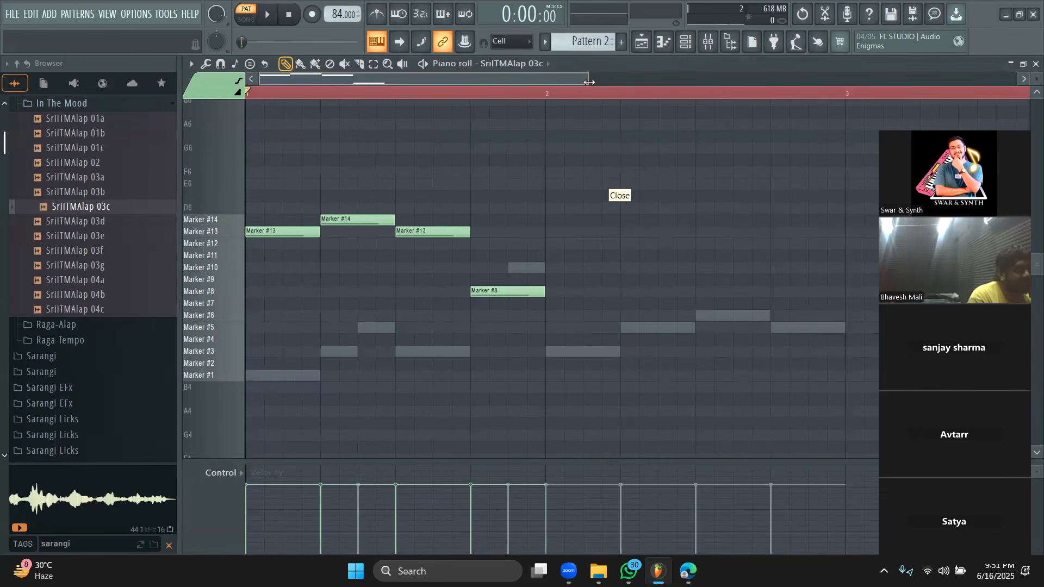
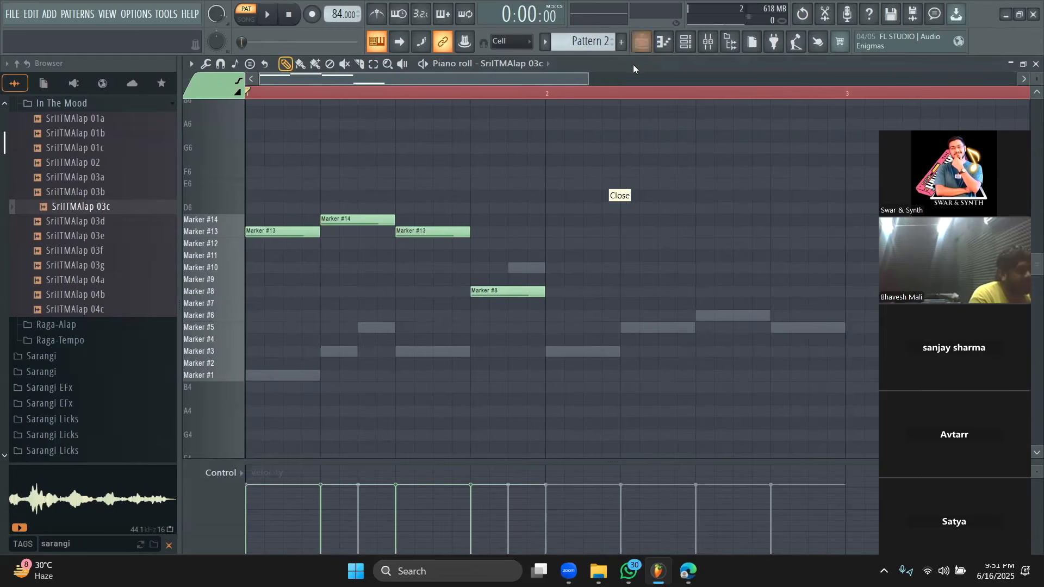
pyautogui.click(641, 52)
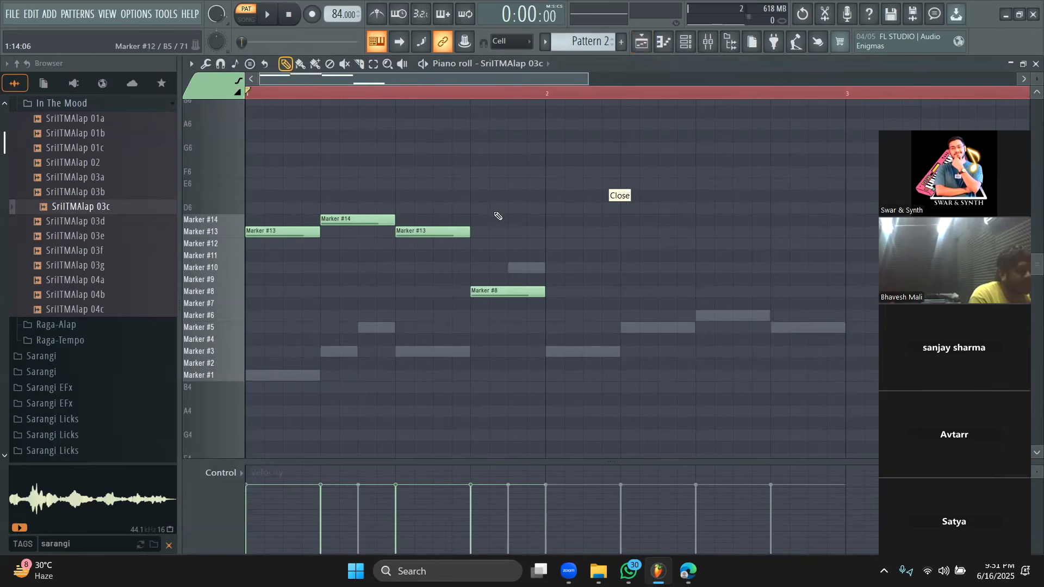
pyautogui.scroll(-3, 408, 347)
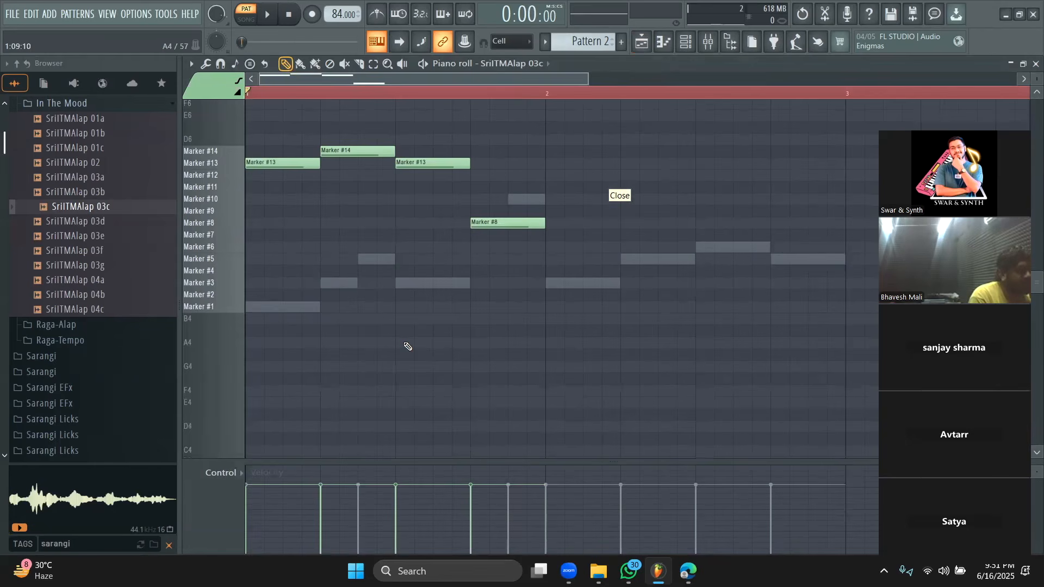
pyautogui.press('space')
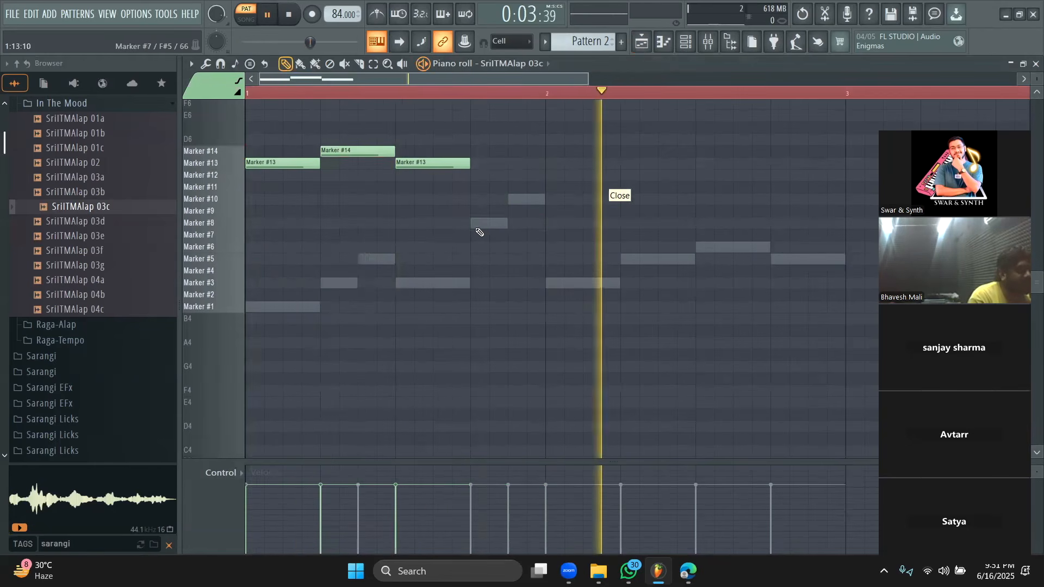
pyautogui.press('space')
pyautogui.press('space')
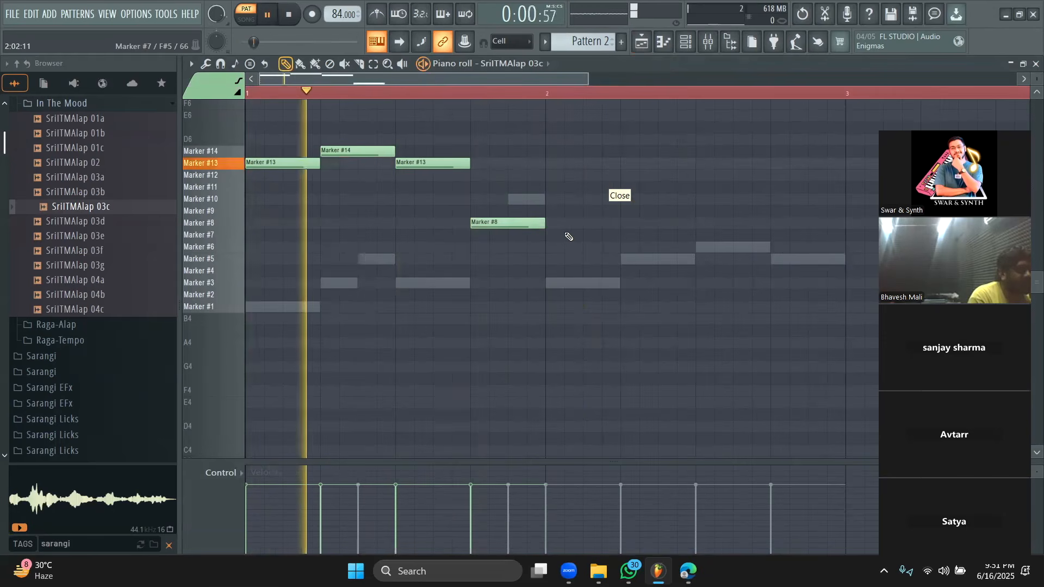
pyautogui.press('space')
pyautogui.press('space')
# Add four-step notes for Marker #10 at step 1 and Marker #12 at step 5 of bar 2 during playback
pyautogui.click(576, 198)
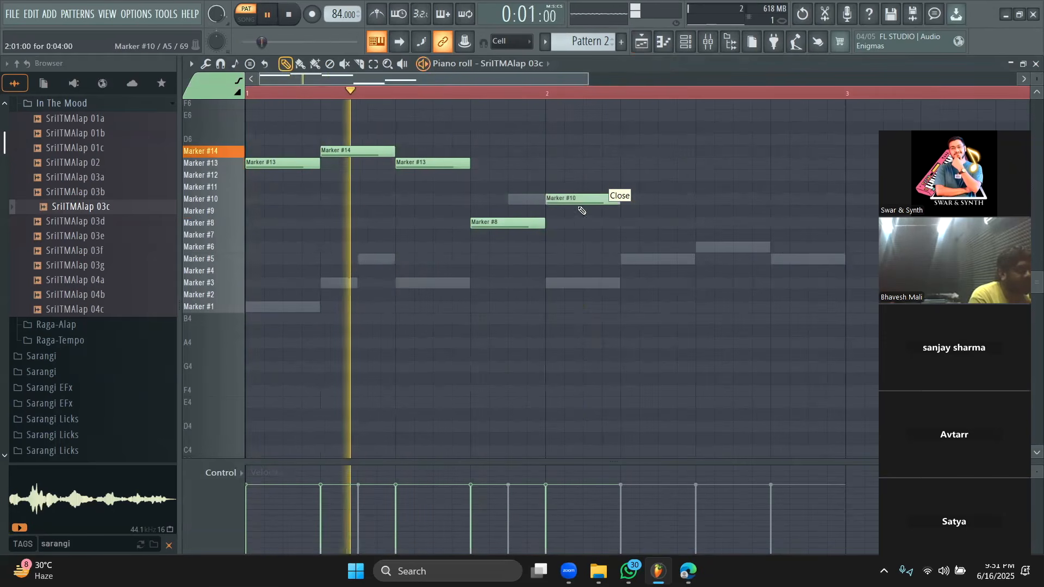
pyautogui.click(635, 175)
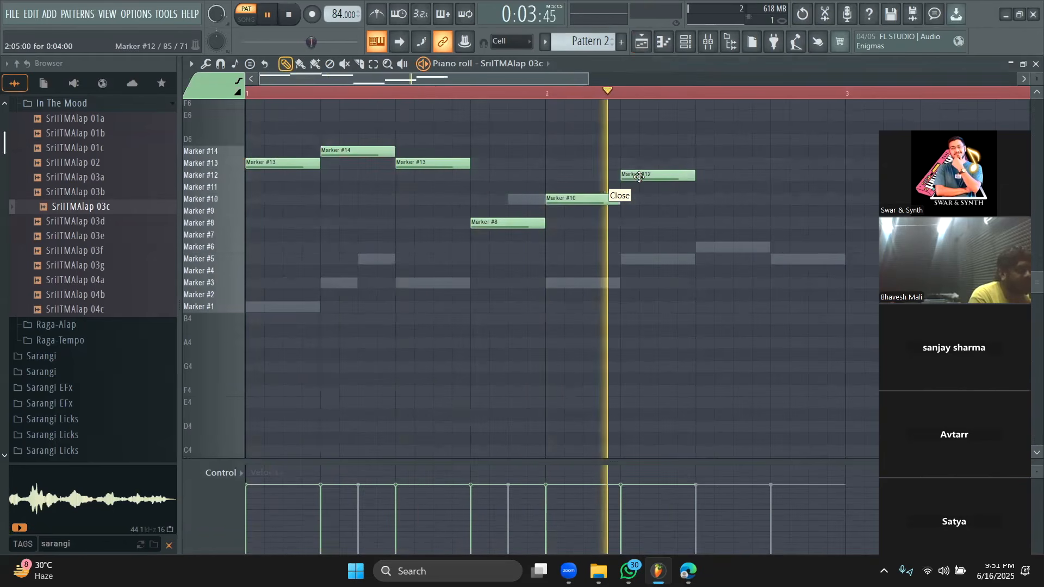
pyautogui.press('space')
# Rearrange the end of bar 1 with a two-step Marker #10 note at step 13 and Marker #8 at step 15, and play it
pyautogui.moveTo(571, 199)
pyautogui.mouseDown()
pyautogui.moveTo(485, 206)
pyautogui.moveTo(528, 200)
pyautogui.moveTo(524, 224)
pyautogui.mouseUp()
pyautogui.press('space')
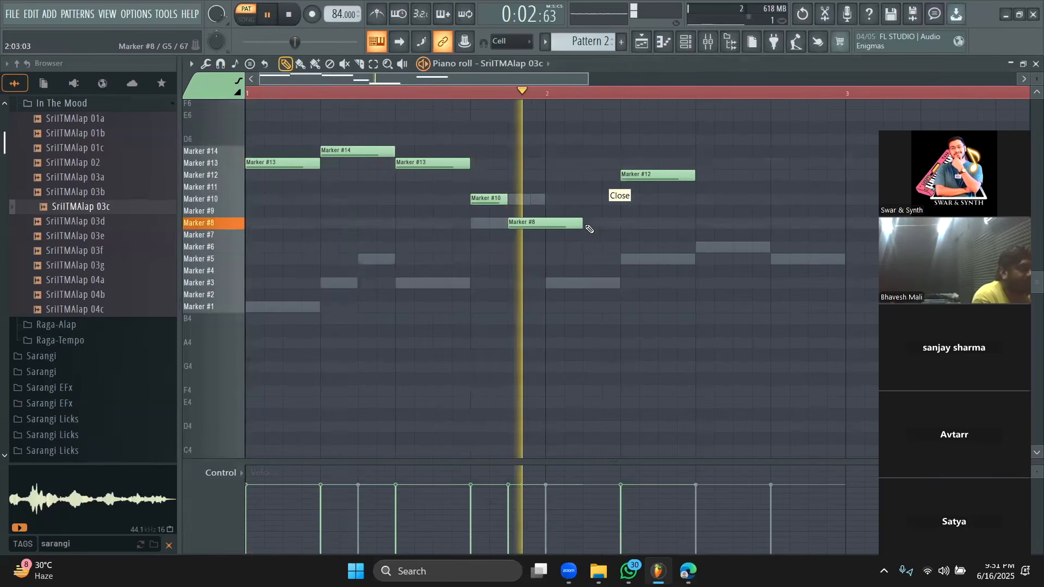
pyautogui.press('space')
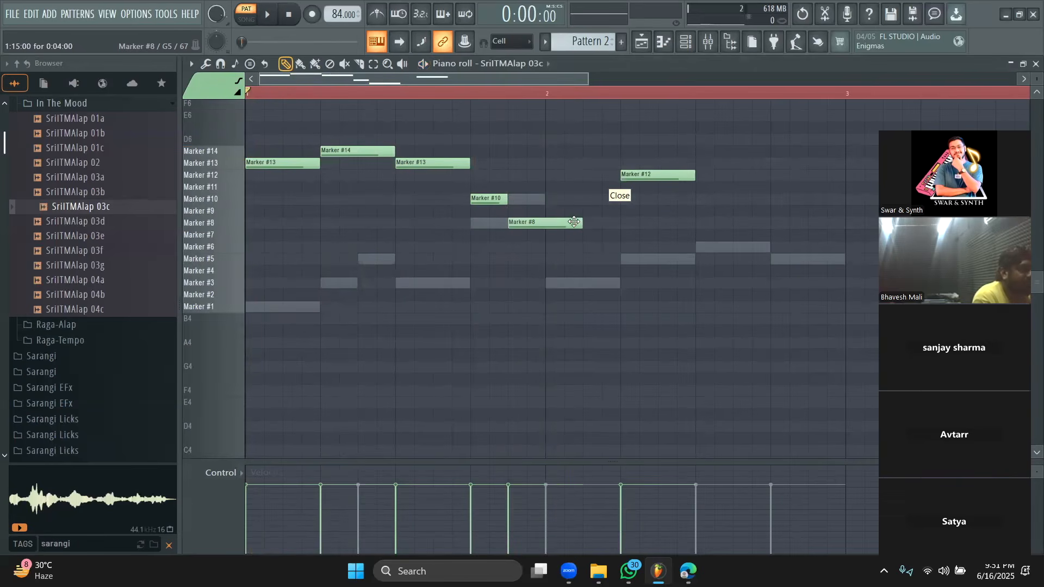
# Change the step 15 note to a two-step Marker #11, move the Marker #12 note to Marker #10 at bar 2's start, and play
pyautogui.moveTo(523, 224); pyautogui.dragTo(524, 188)
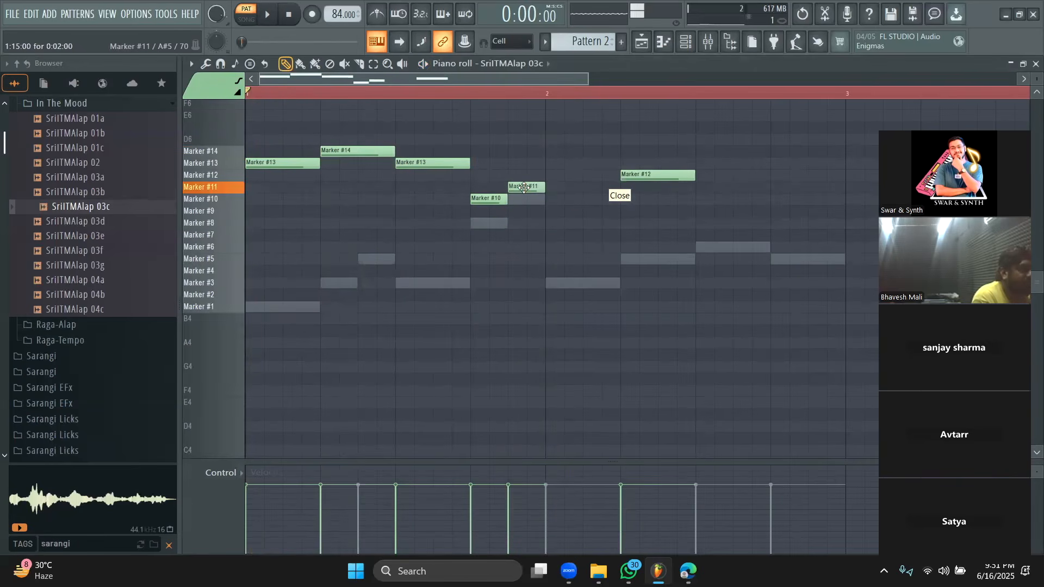
pyautogui.press('space')
pyautogui.moveTo(661, 174); pyautogui.dragTo(585, 199)
pyautogui.press('space')
# Replace all notes after step 12 with a four-step Marker #5 note at step 13 of bar 1, and play the pattern
pyautogui.rightClick(576, 199)
pyautogui.rightClick(526, 187)
pyautogui.rightClick(488, 199)
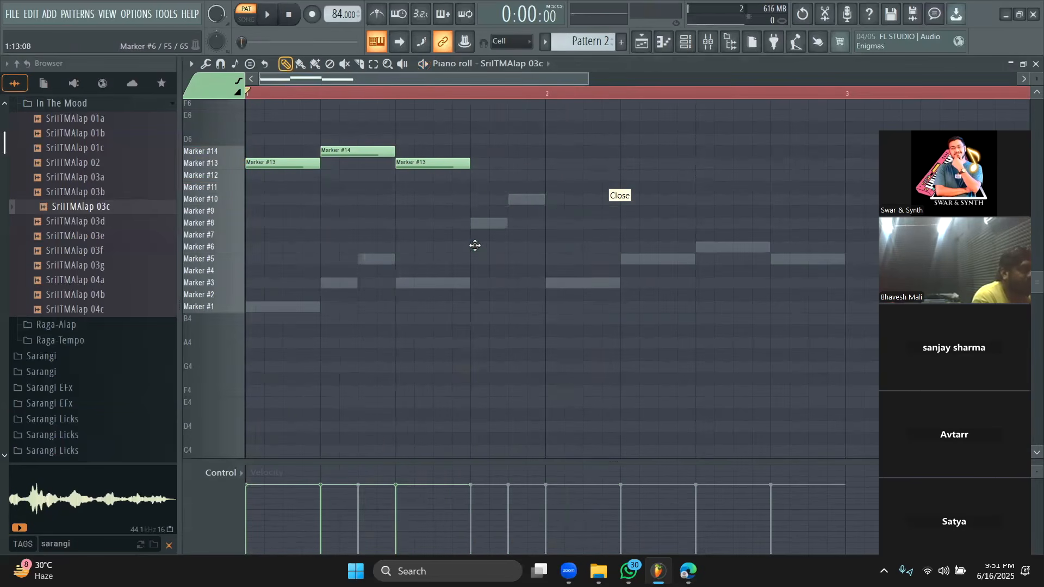
pyautogui.click(474, 246)
pyautogui.moveTo(474, 249); pyautogui.dragTo(474, 265)
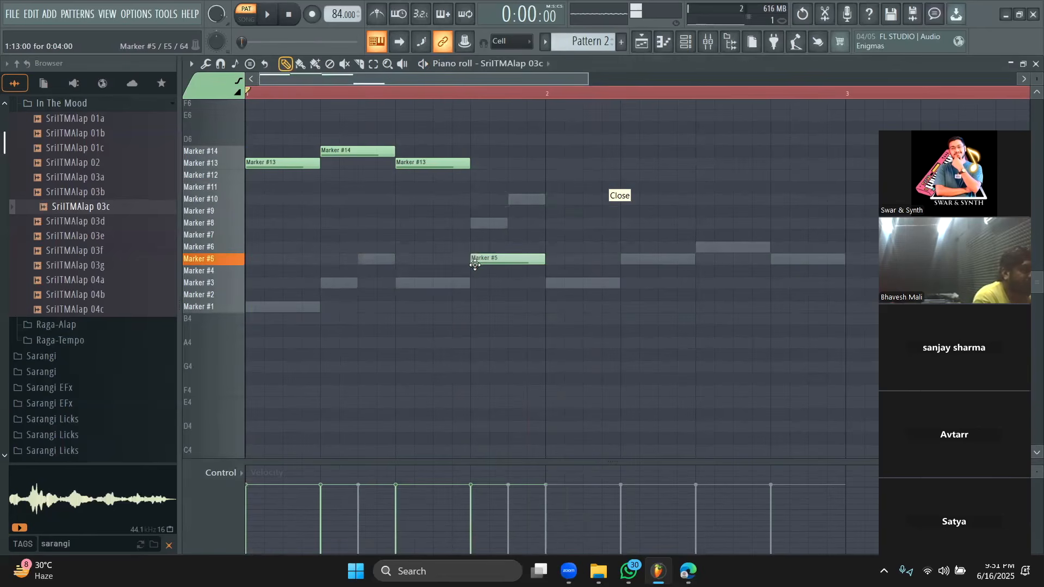
pyautogui.press('space')
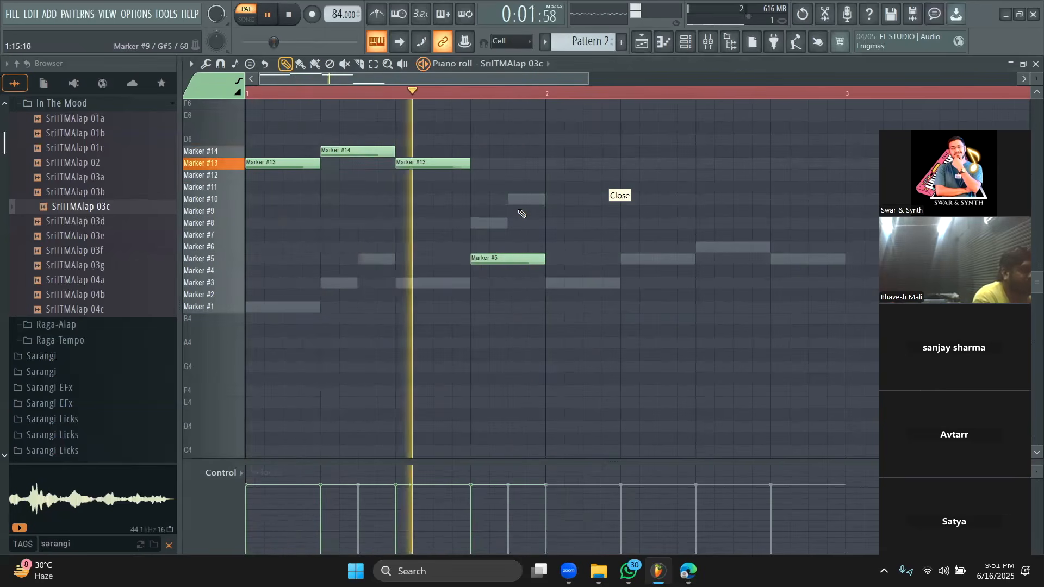
# Stop playback, delete all the hand-placed sarangi slice notes and return to the channel rack
pyautogui.press('space')
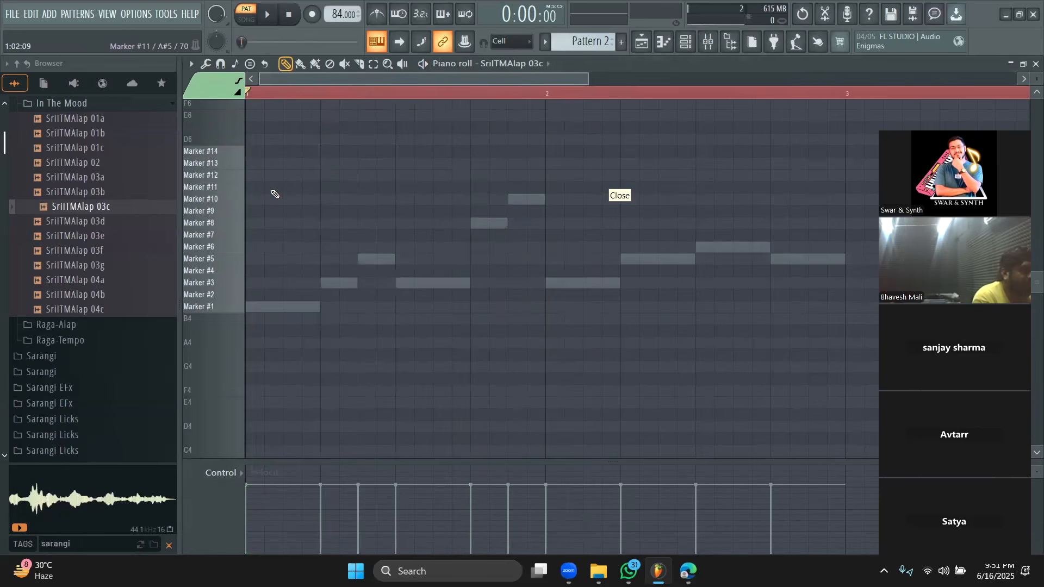
pyautogui.click(685, 42)
# Look through the Raga-Tempo folder and the remaining sarangi samples in the browser
pyautogui.click(109, 341)
pyautogui.scroll(-10, 109, 341)
pyautogui.scroll(-10, 109, 342)
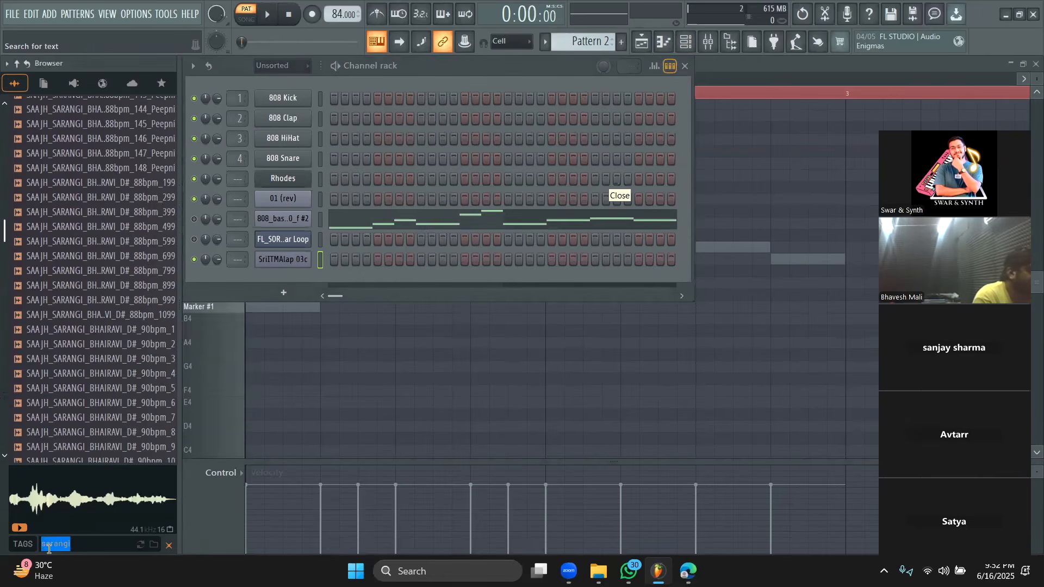
# Search the browser for "piano" and open the Krucial Keys Piano 3 folder
pyautogui.write('piano')
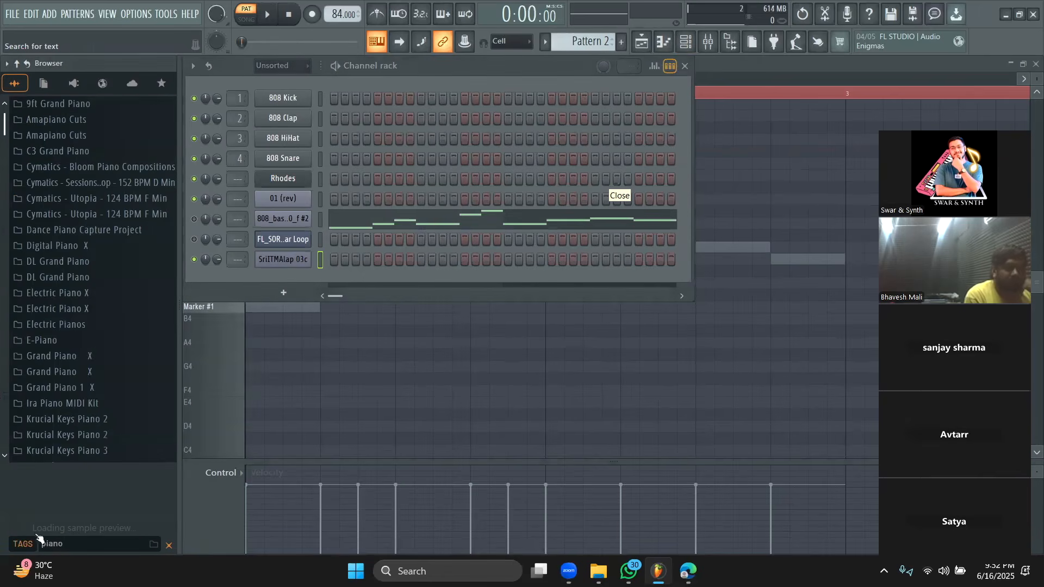
pyautogui.scroll(-2, 101, 324)
pyautogui.scroll(-9, 79, 272)
pyautogui.scroll(3, 79, 200)
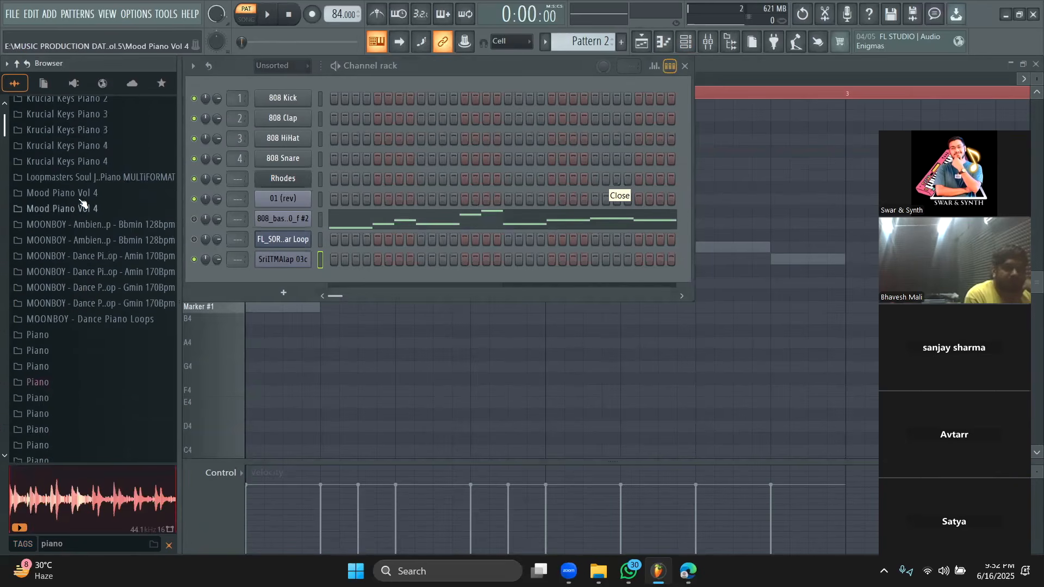
pyautogui.click(79, 186)
# Preview several Keys Rnb loops in the Krucial Keys Piano 3 folder, including Keys Rnb 80 and Keys Rnb 125
pyautogui.click(77, 193)
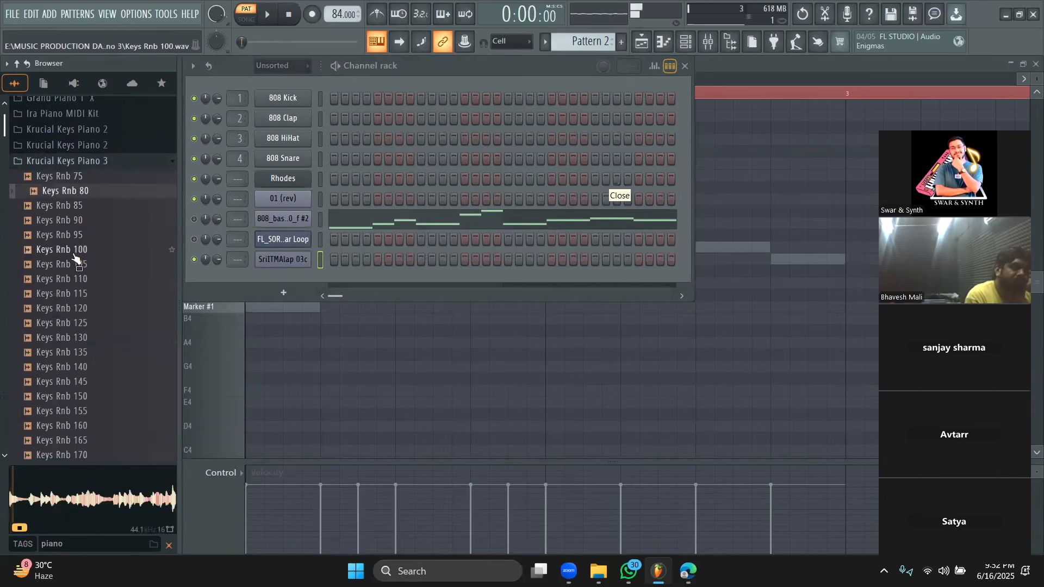
pyautogui.scroll(1, 76, 228)
pyautogui.click(76, 278)
pyautogui.scroll(1, 76, 304)
pyautogui.click(76, 353)
pyautogui.scroll(-10, 76, 355)
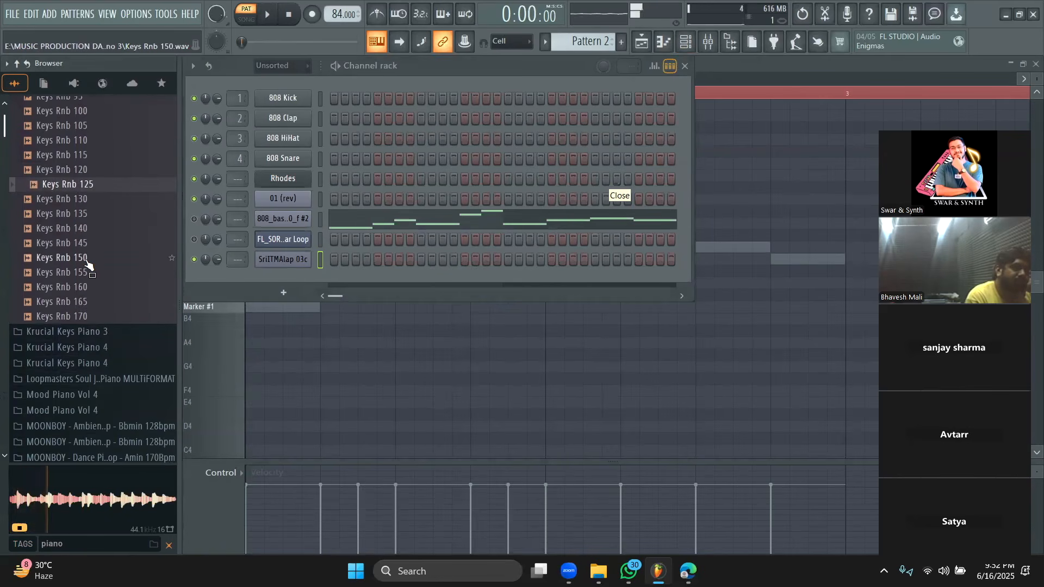
# Open Keys Rnb 125 in a new Fruity Slicer channel and play the pattern with its slices
pyautogui.rightClick(90, 186)
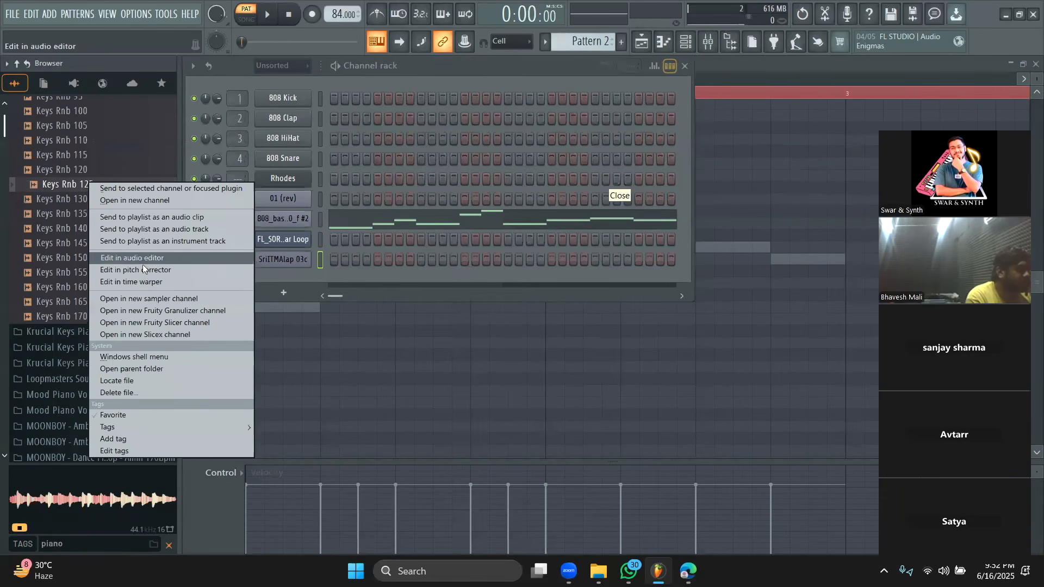
pyautogui.click(169, 322)
pyautogui.moveTo(364, 201); pyautogui.dragTo(500, 166)
pyautogui.click(267, 15)
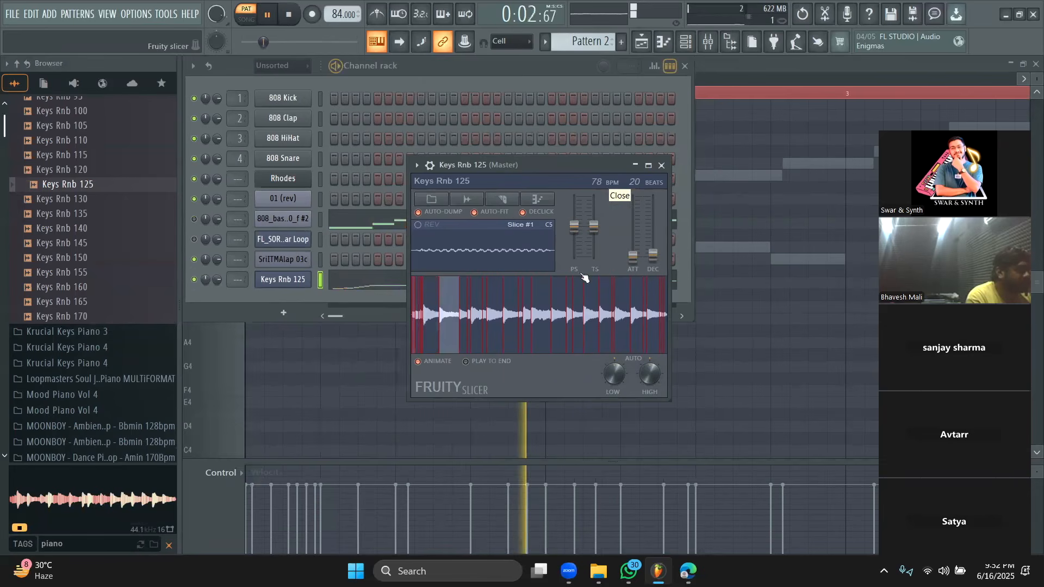
pyautogui.press('space')
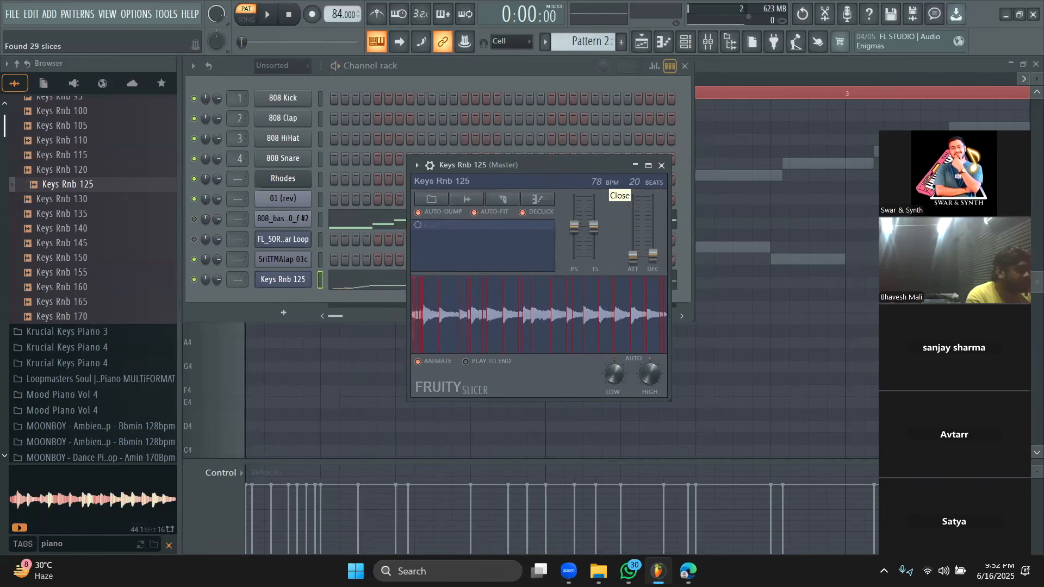
# Adjust the High auto-slicing setting so the Keys Rnb 125 loop has fewer slices, and play the pattern briefly
pyautogui.moveTo(659, 377); pyautogui.dragTo(658, 379)
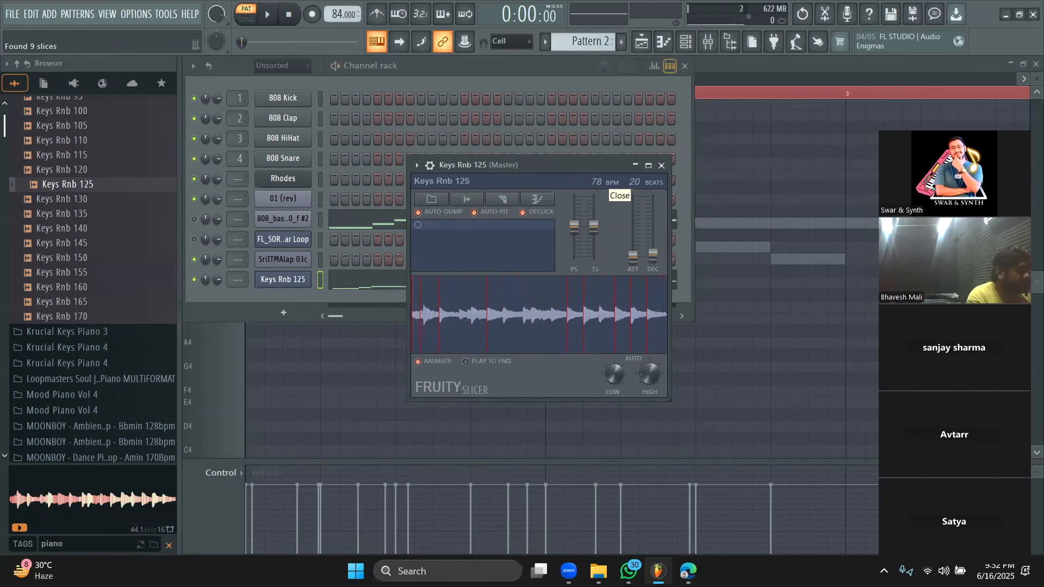
pyautogui.press('space')
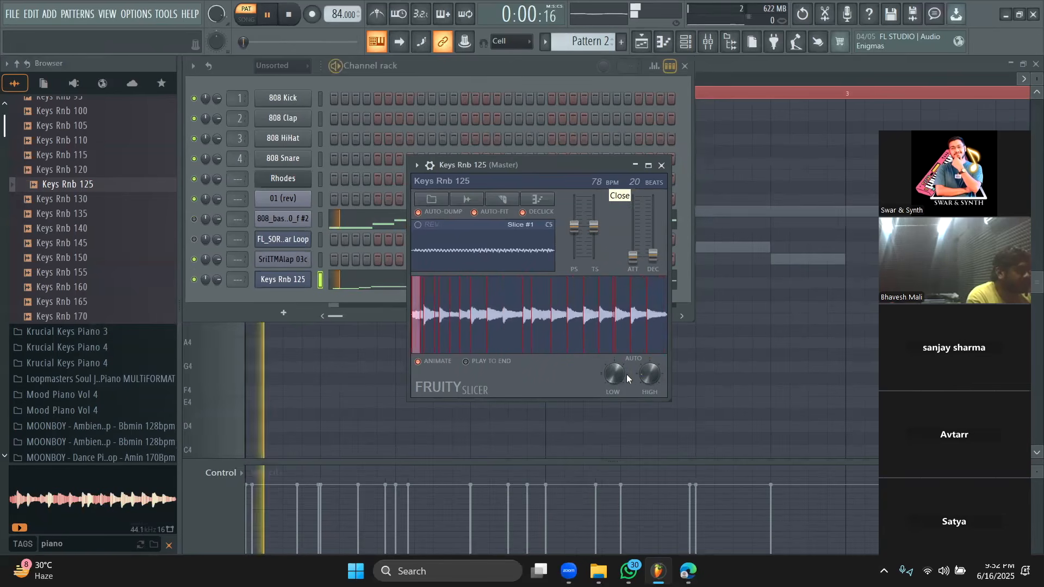
pyautogui.press('space')
# Dump the Keys Rnb 125 slices to the piano roll in Reverse order and play the result
pyautogui.click(544, 203)
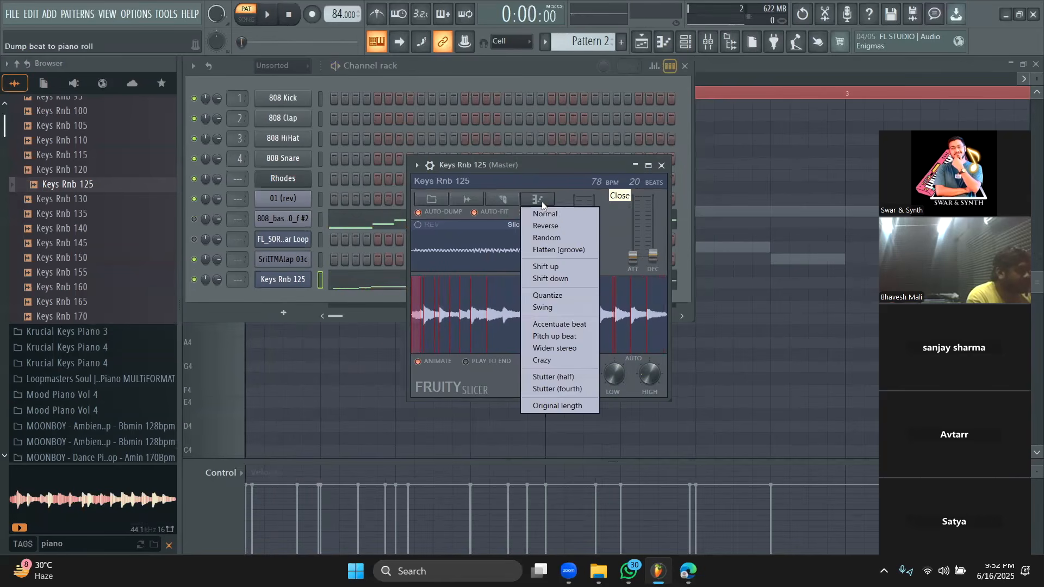
pyautogui.click(547, 229)
pyautogui.press('space')
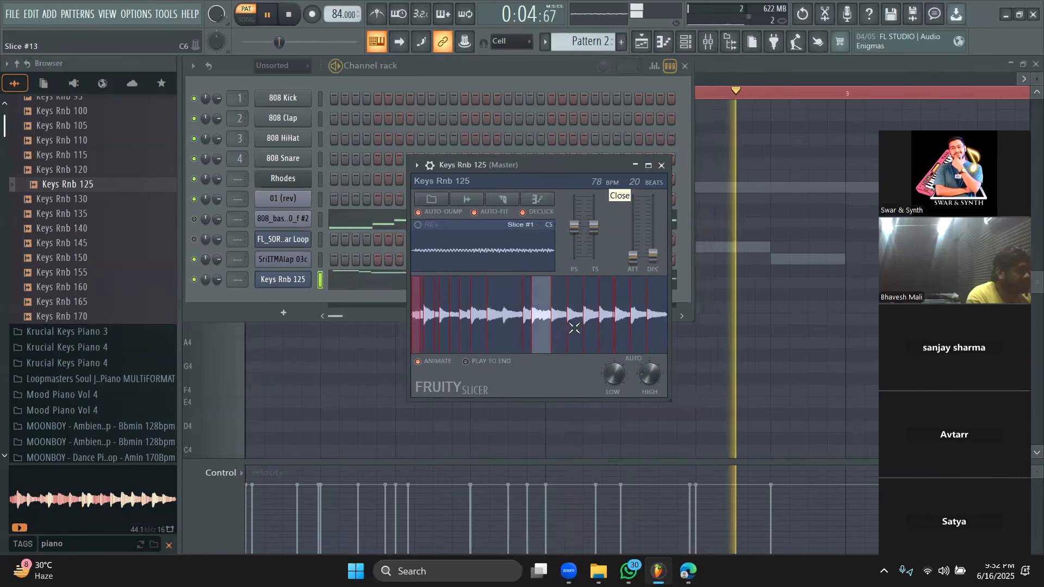
pyautogui.press('space')
# Dump the Keys Rnb 125 slices to the piano roll in Random order and play the result
pyautogui.click(544, 203)
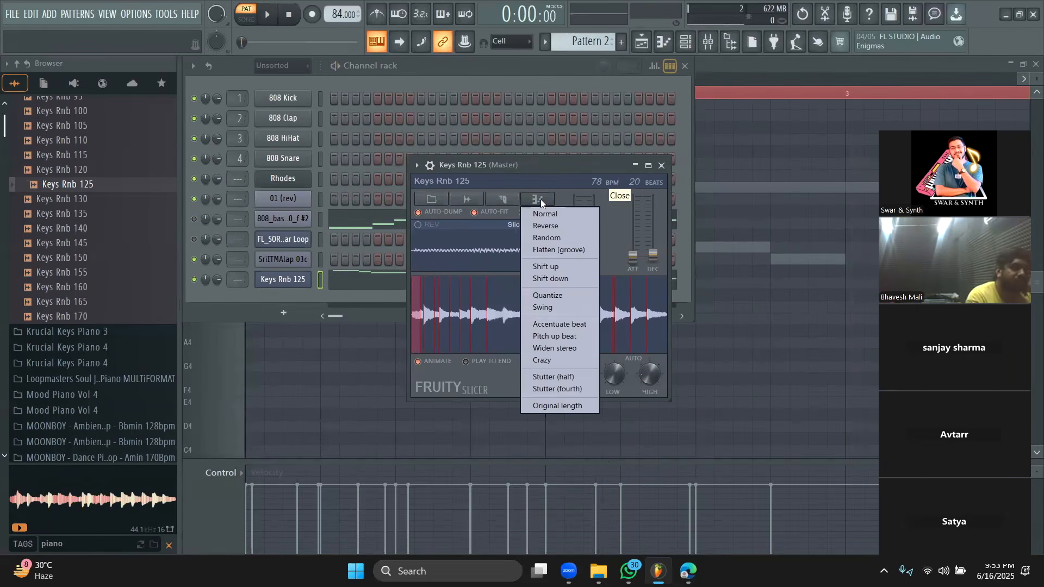
pyautogui.click(550, 236)
pyautogui.press('space')
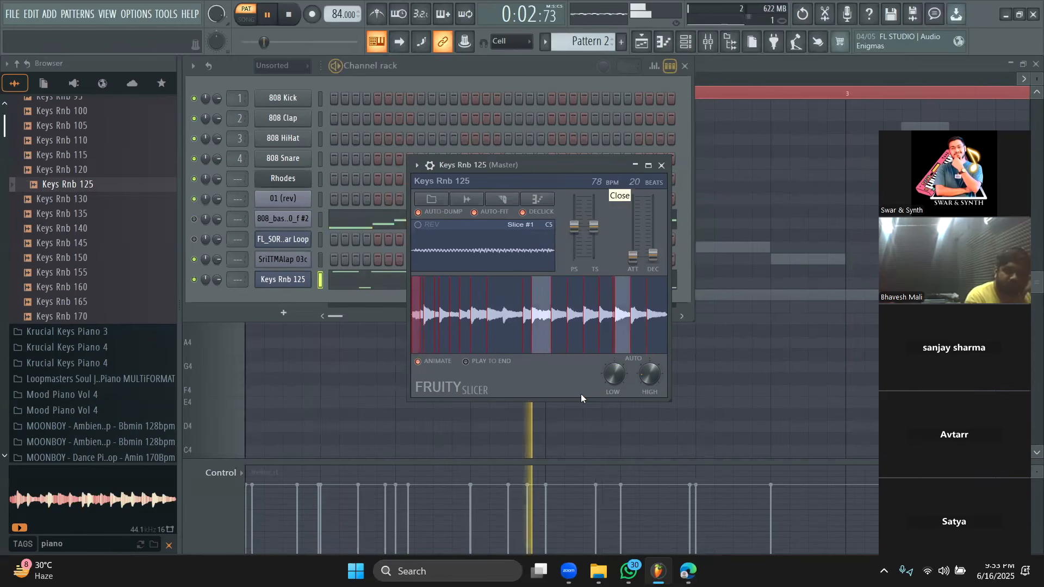
pyautogui.press('space')
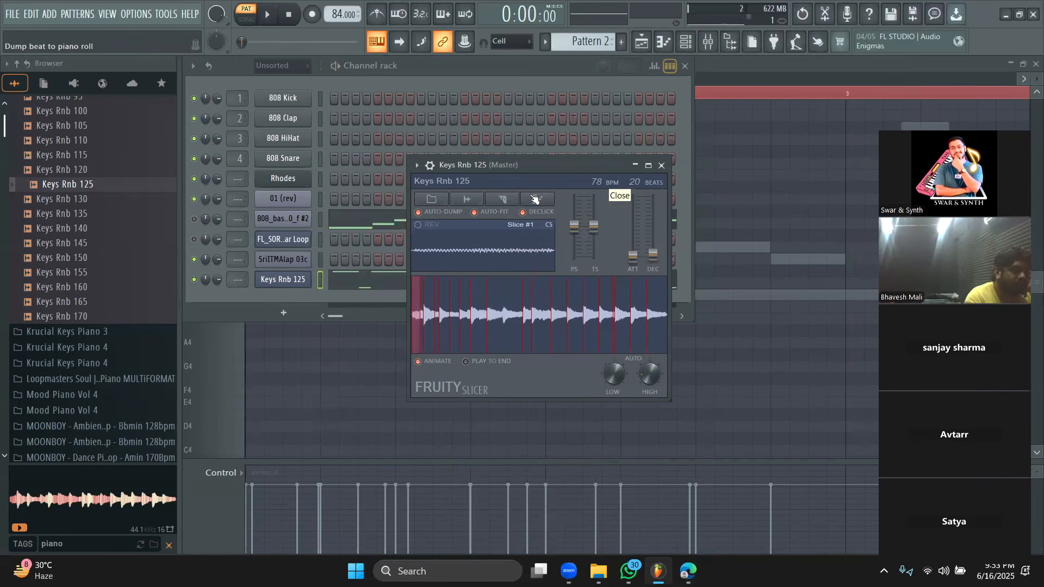
# Close the slicer and inspect the randomised Keys Rnb 125 slices in the piano roll
pyautogui.click(661, 166)
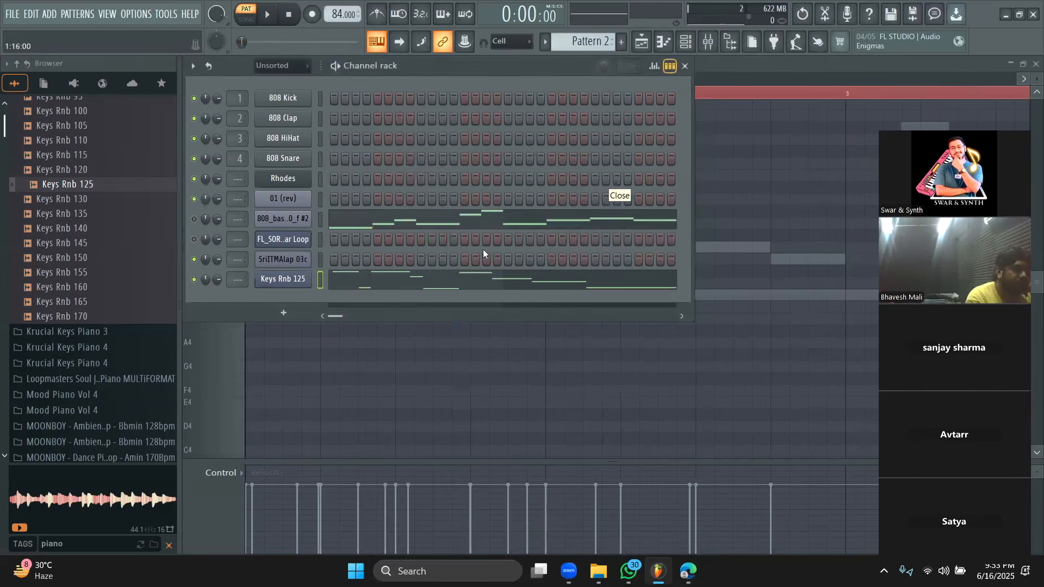
pyautogui.click(456, 278)
pyautogui.scroll(2, 253, 183)
pyautogui.moveTo(232, 173)
pyautogui.mouseDown()
pyautogui.moveTo(229, 322)
pyautogui.moveTo(244, 223)
pyautogui.mouseUp()
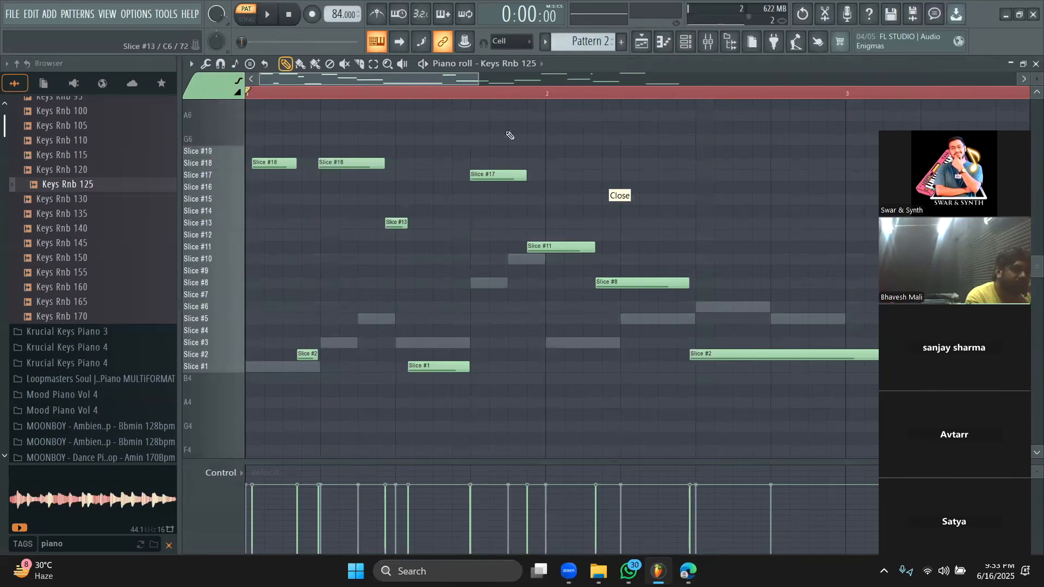
# Return to the playlist, clear the piano search and search the browser for "reggae" samples
pyautogui.click(649, 45)
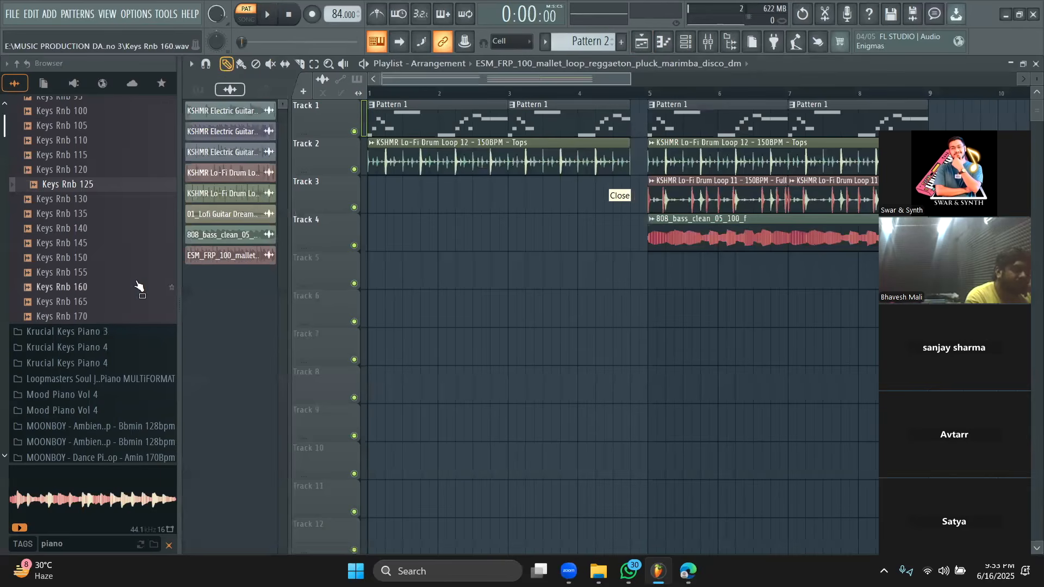
pyautogui.scroll(3, 140, 288)
pyautogui.click(172, 545)
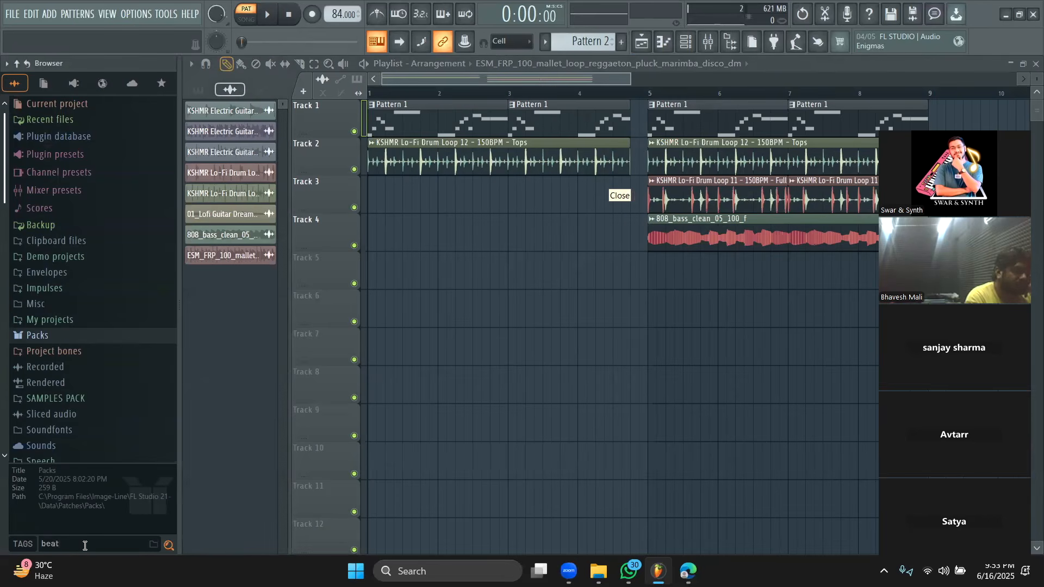
pyautogui.click(85, 546)
pyautogui.write('beat')
pyautogui.press('BackSpace')
pyautogui.press('BackSpace')
pyautogui.press('BackSpace')
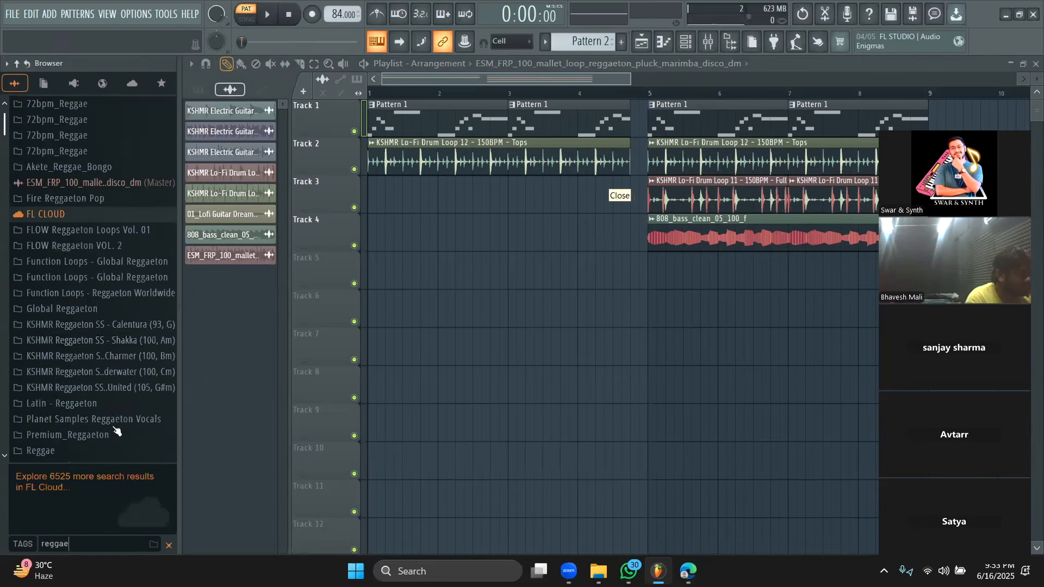
# Open the FL_RA_KIT03_LOOPS folder of the Function Loops pack inside the Global Reggaeton folder
pyautogui.click(85, 310)
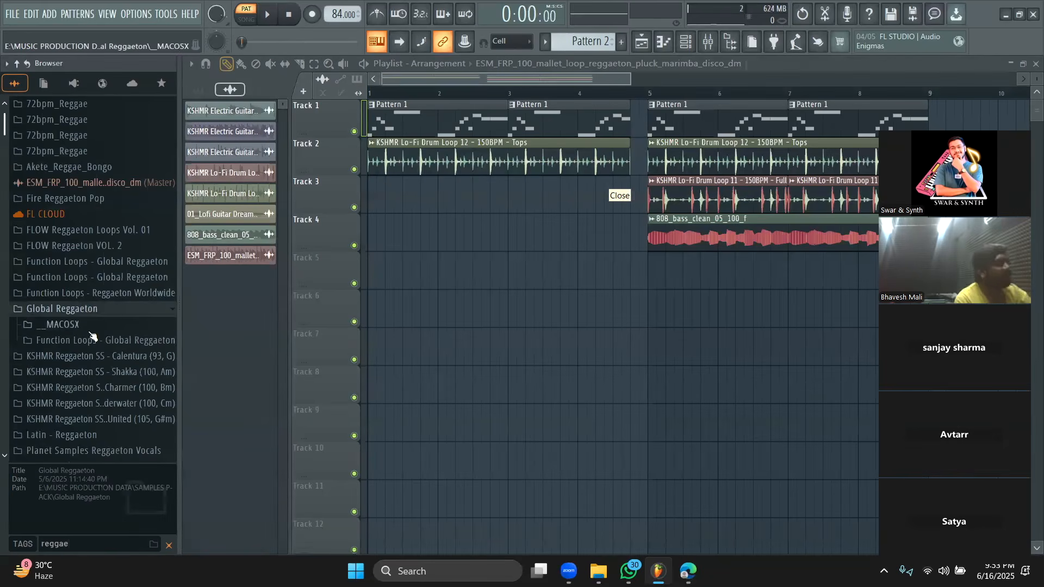
pyautogui.click(90, 339)
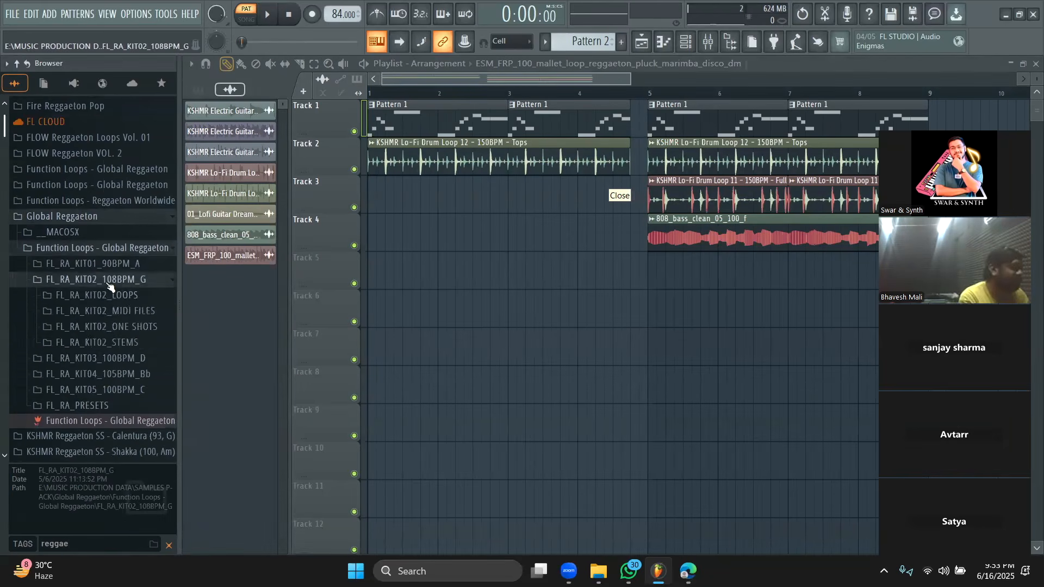
pyautogui.click(103, 294)
pyautogui.click(109, 310)
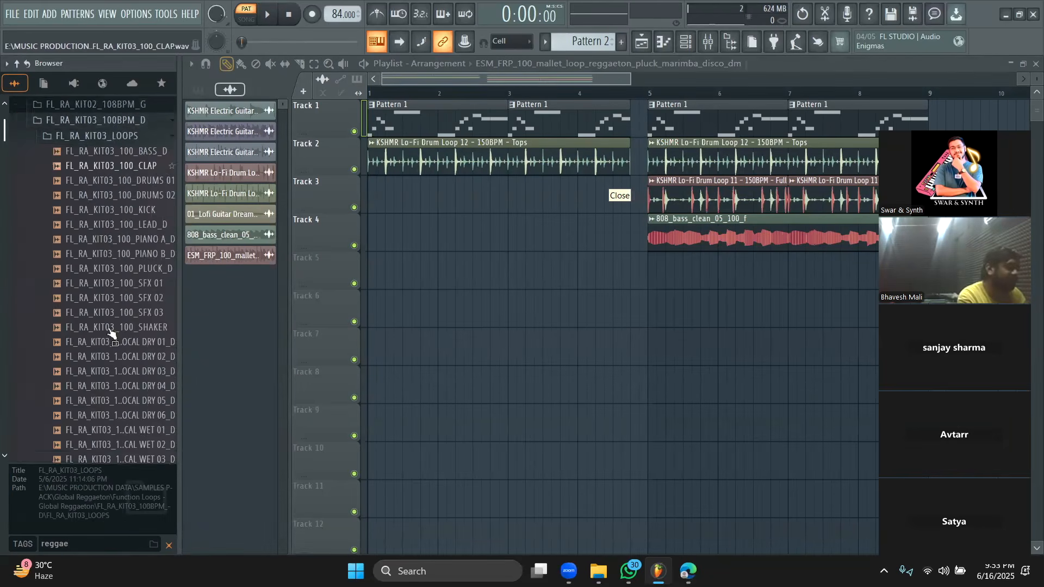
pyautogui.click(112, 309)
# Preview the kick, drum and vocal loops in the FL_RA_KIT03_LOOPS folder
pyautogui.click(119, 178)
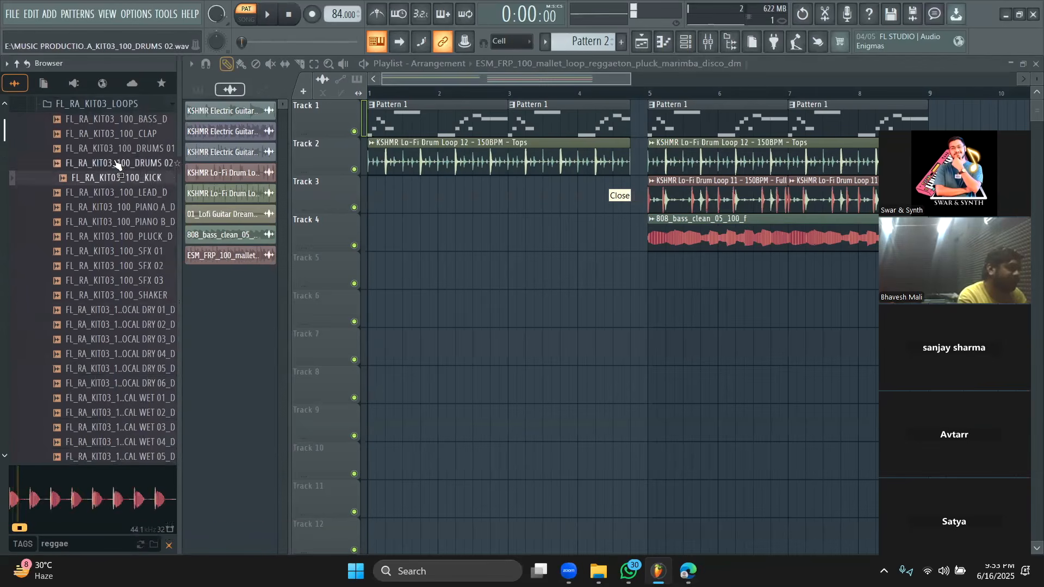
pyautogui.click(114, 149)
pyautogui.scroll(-4, 122, 282)
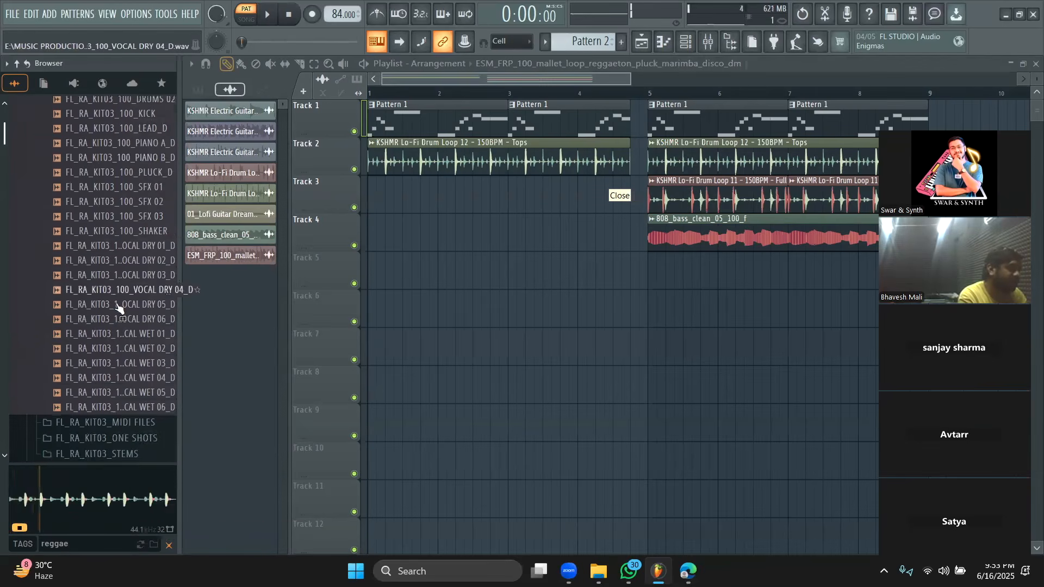
pyautogui.click(120, 230)
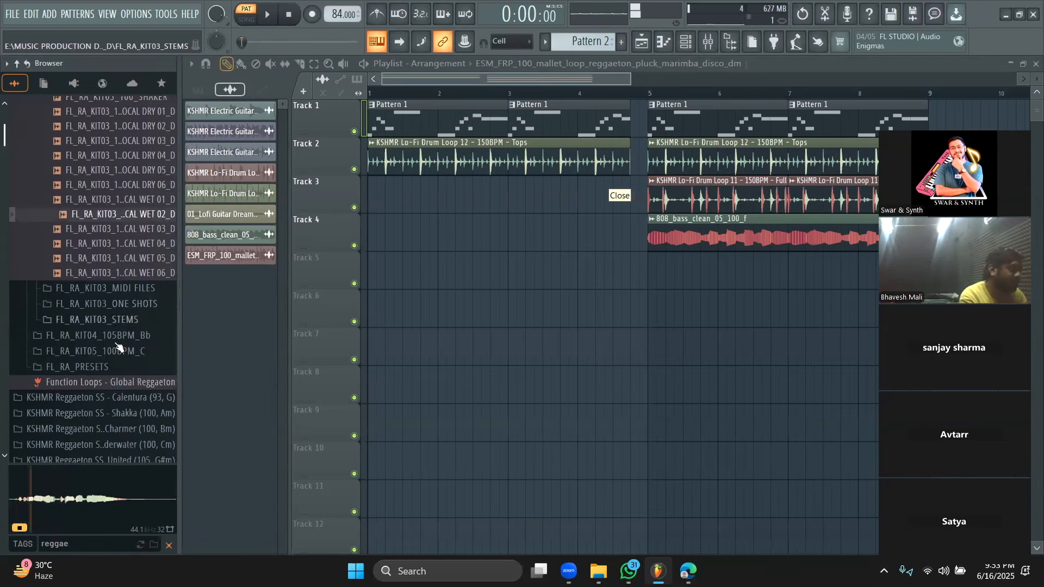
# Open the FL_RA_KIT05_LOOPS folder of the 100 BPM kit and preview the FL_RA_KIT05_100_PLUCK_C loop
pyautogui.scroll(-3, 119, 346)
pyautogui.click(114, 248)
pyautogui.click(117, 267)
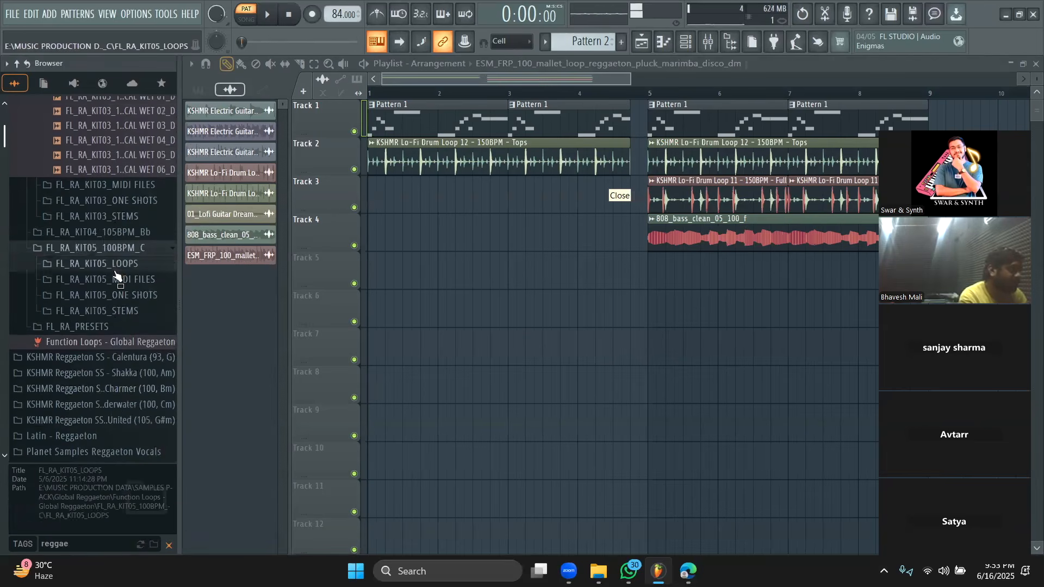
pyautogui.click(117, 265)
pyautogui.click(118, 179)
pyautogui.scroll(-2, 119, 189)
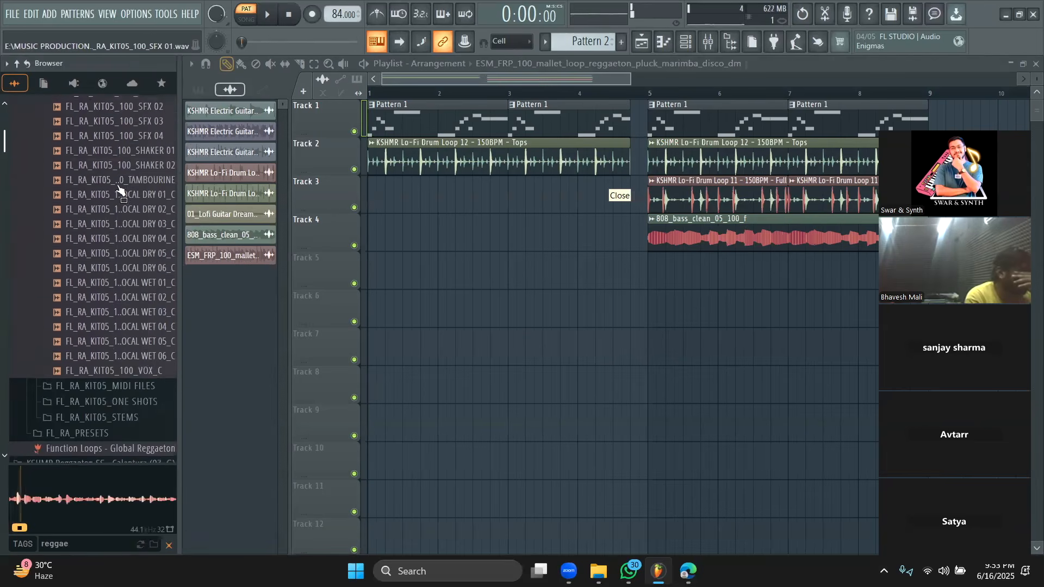
pyautogui.scroll(5, 122, 196)
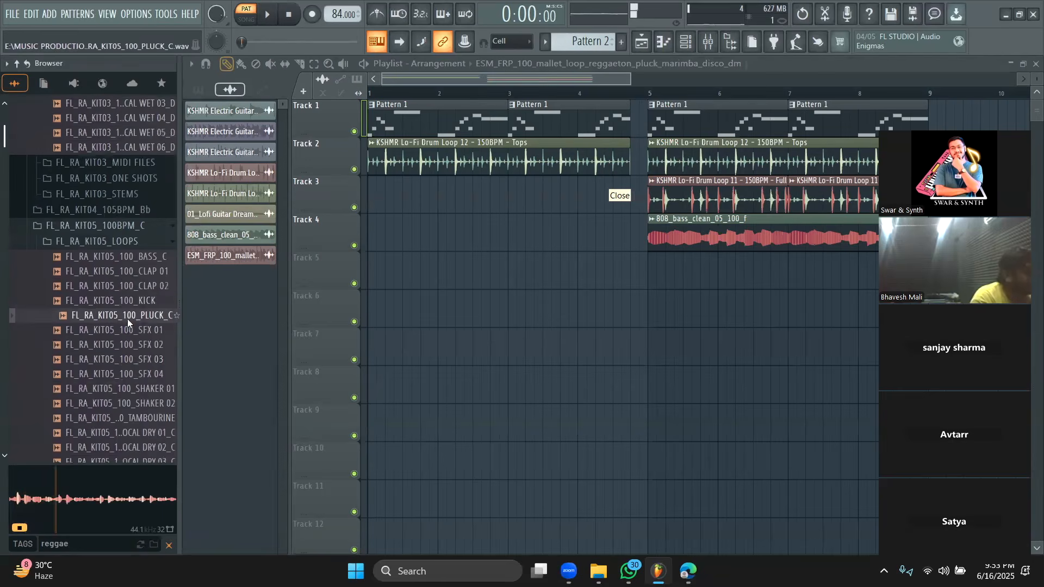
# Open FL_RA_KIT05_100_PLUCK_C in a new Fruity Slicer channel and play the pattern briefly
pyautogui.rightClick(127, 319)
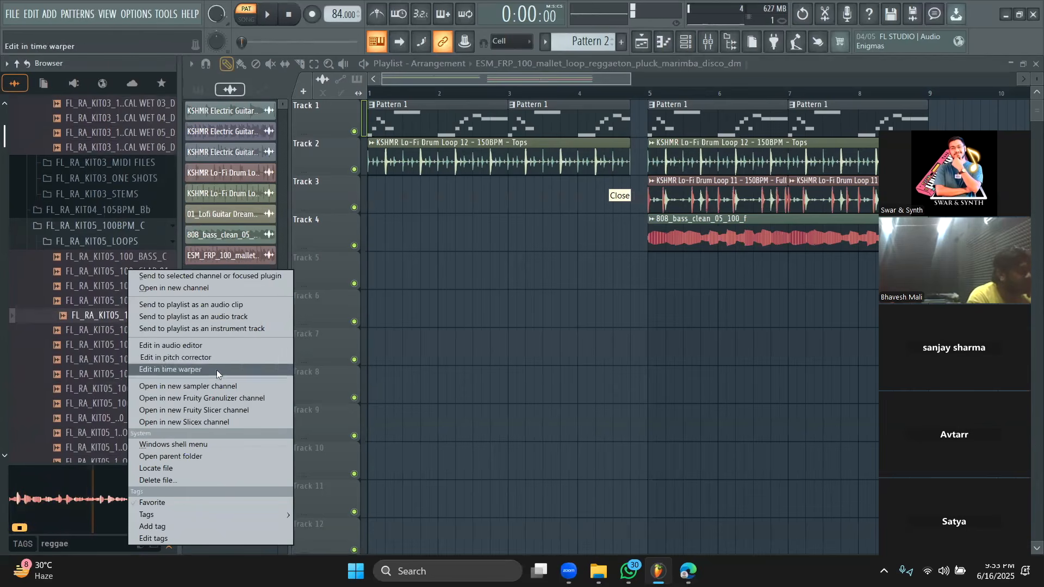
pyautogui.click(225, 411)
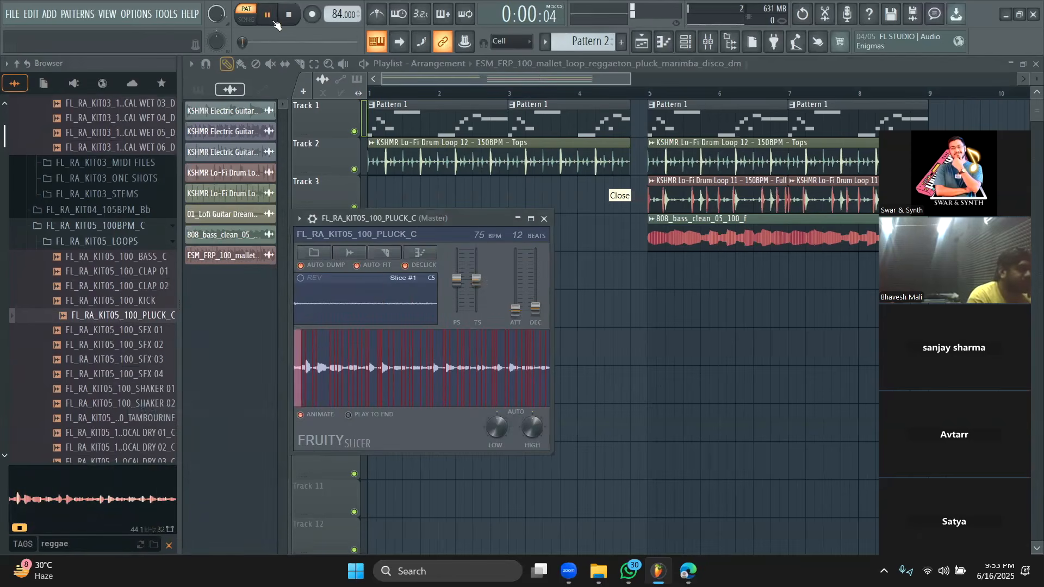
pyautogui.press('space')
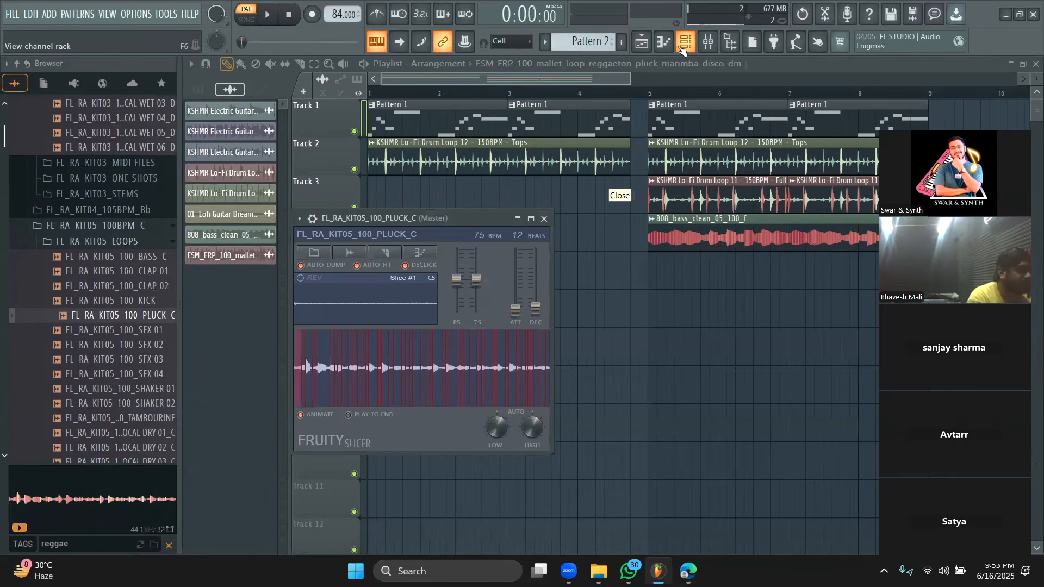
# Delete the Keys Rnb 125 channel from the channel rack
pyautogui.click(684, 43)
pyautogui.rightClick(288, 282)
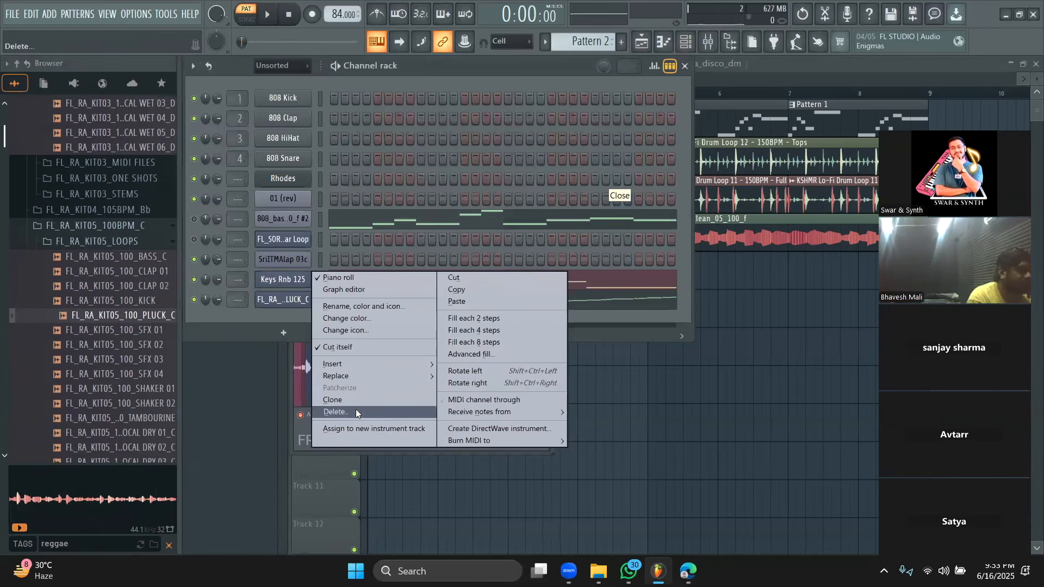
pyautogui.click(333, 412)
# Open FL_RA_KIT05_100_PLUCK_C in a new Slicex channel and mute the Fruity Slicer pluck channel while the pattern plays
pyautogui.press('space')
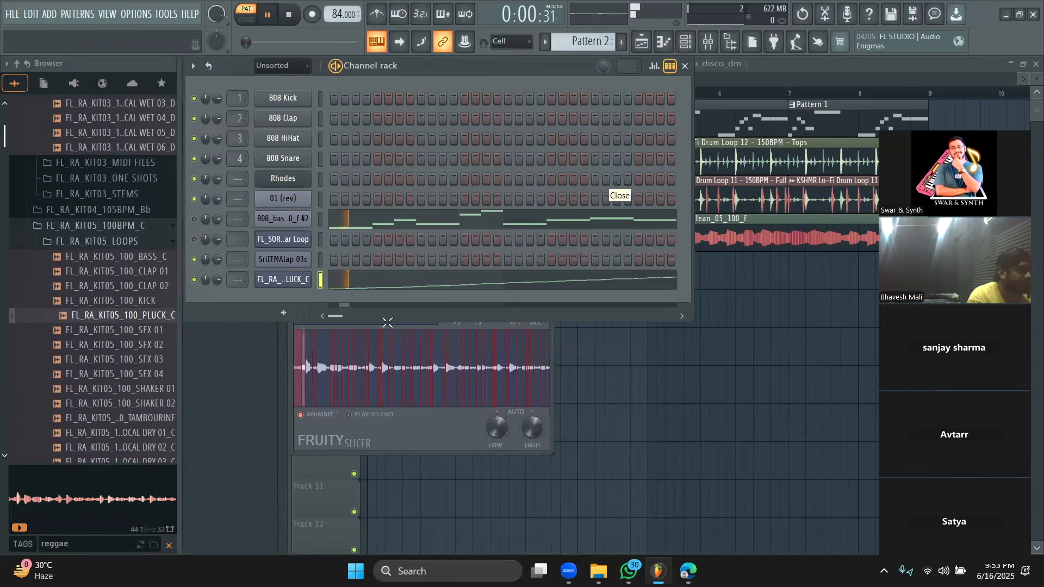
pyautogui.click(412, 425)
pyautogui.moveTo(454, 220); pyautogui.dragTo(624, 177)
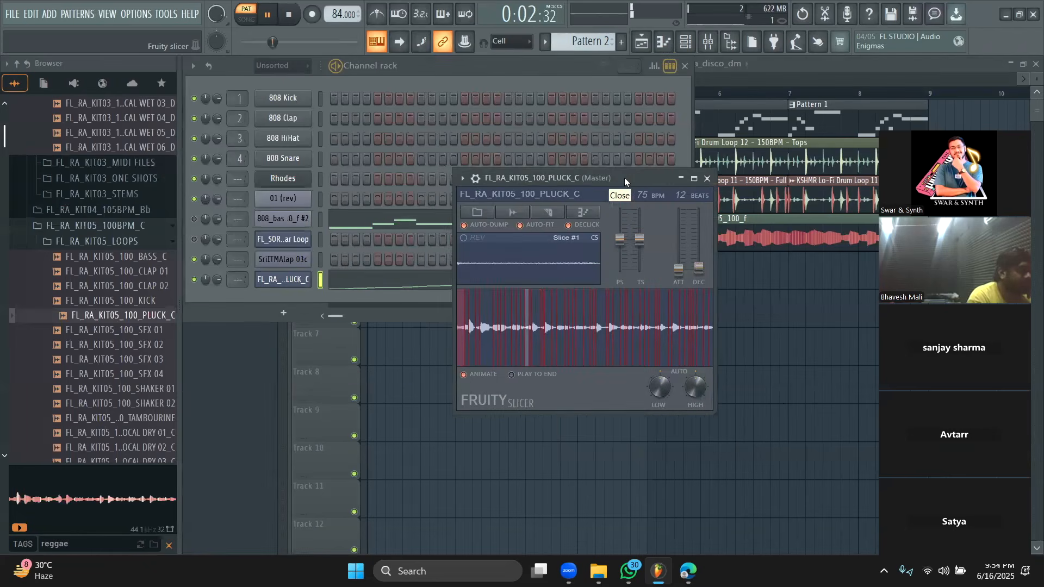
pyautogui.rightClick(165, 317)
pyautogui.click(218, 414)
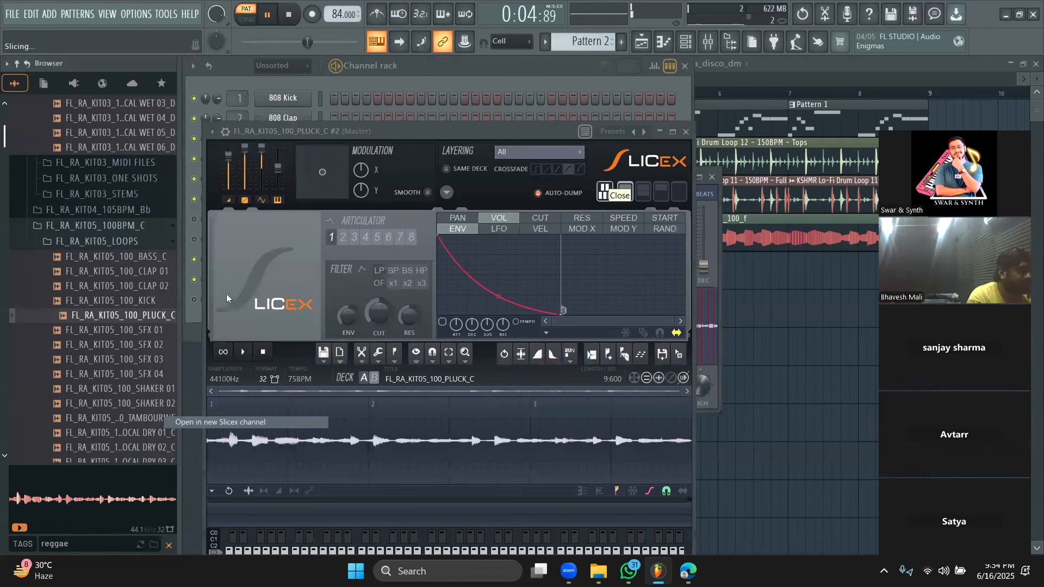
pyautogui.click(194, 279)
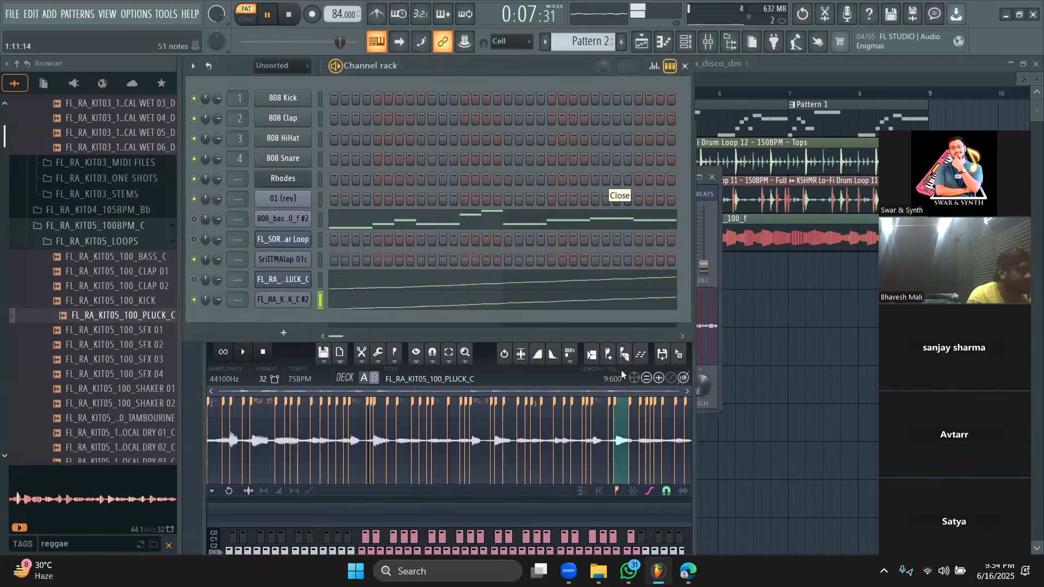
# Delete all the dumped slice notes from the Slicex pluck channel's piano roll and stop playback
pyautogui.click(419, 307)
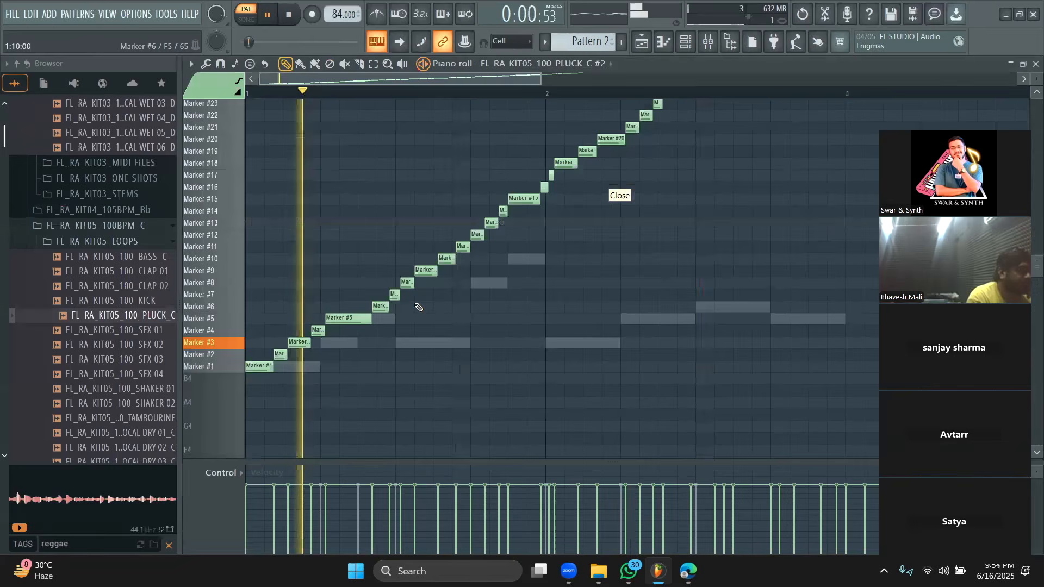
pyautogui.hotkey('ctrl', 'a')
pyautogui.press('Delete')
pyautogui.press('space')
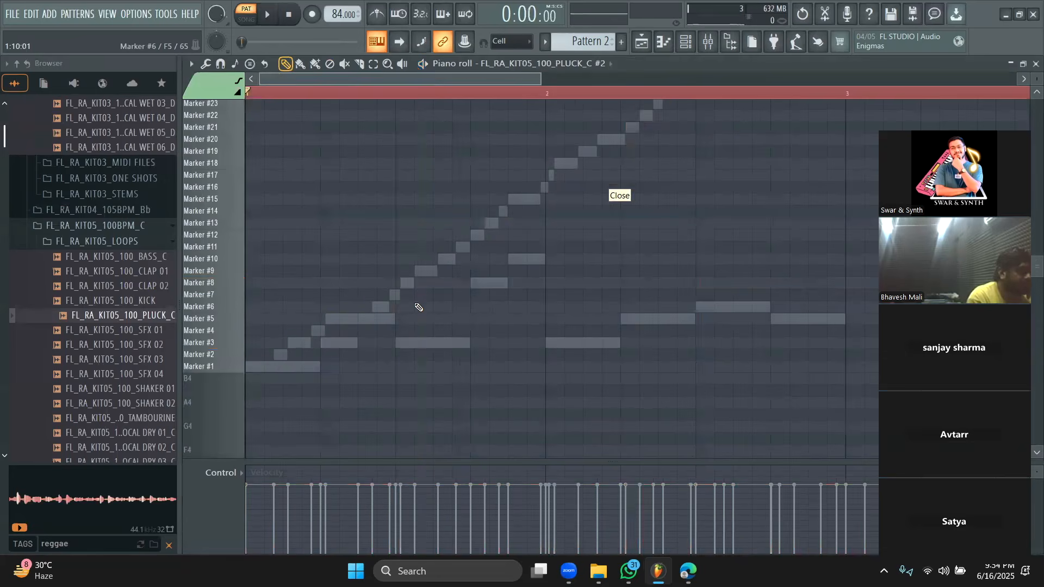
# Audition the pluck slices up to Marker #51 and draw two Marker #43 notes in bar 1, playing them back
pyautogui.scroll(2, 405, 304)
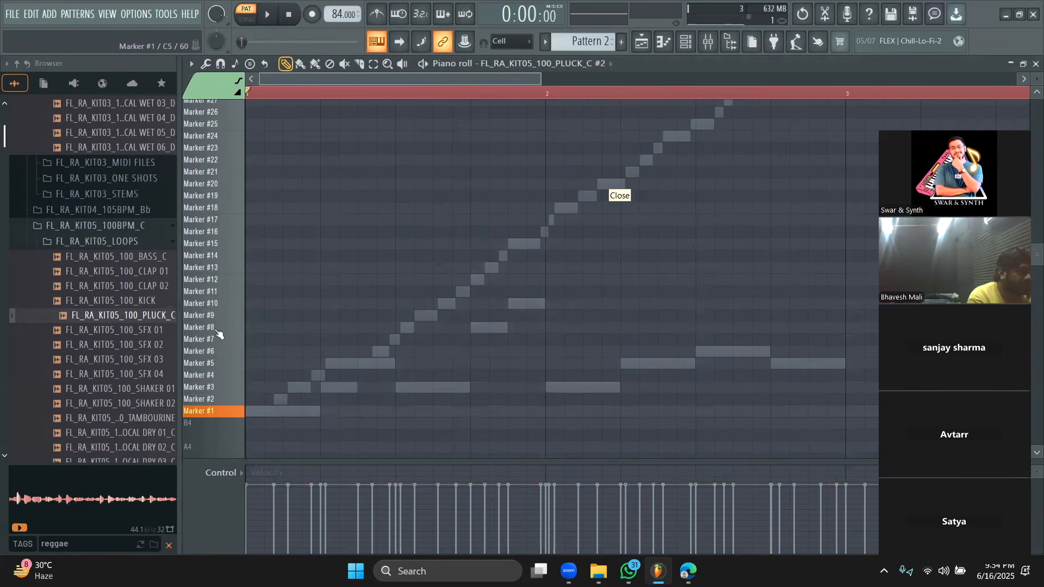
pyautogui.scroll(4, 218, 221)
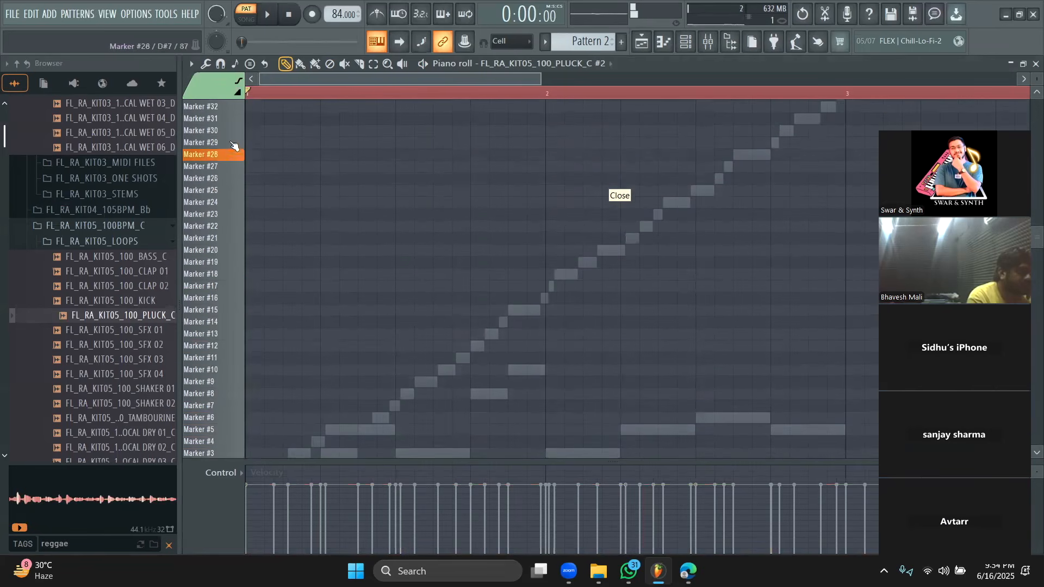
pyautogui.scroll(5, 233, 146)
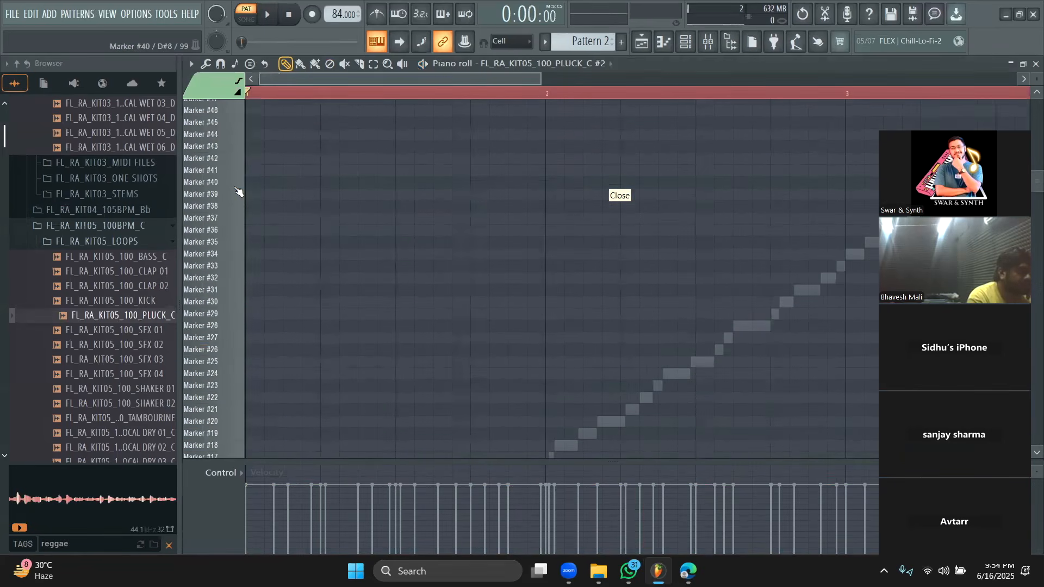
pyautogui.scroll(5, 238, 193)
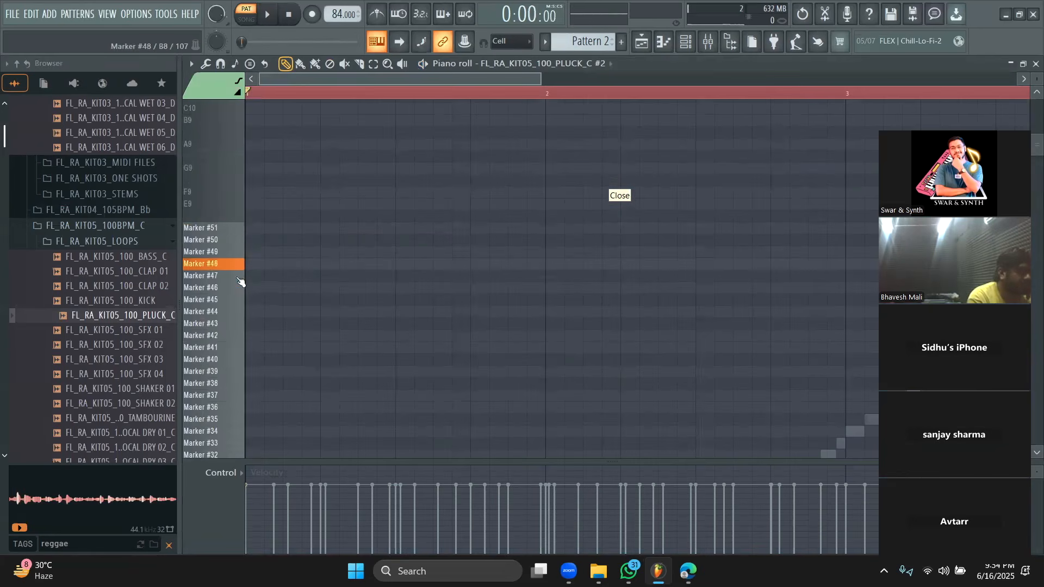
pyautogui.scroll(-1, 240, 306)
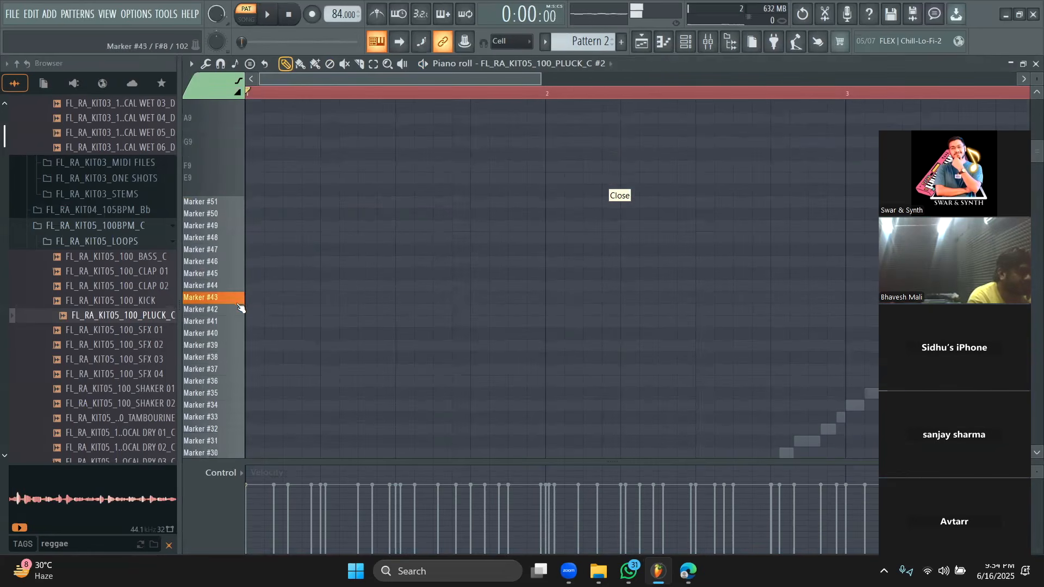
pyautogui.click(279, 297)
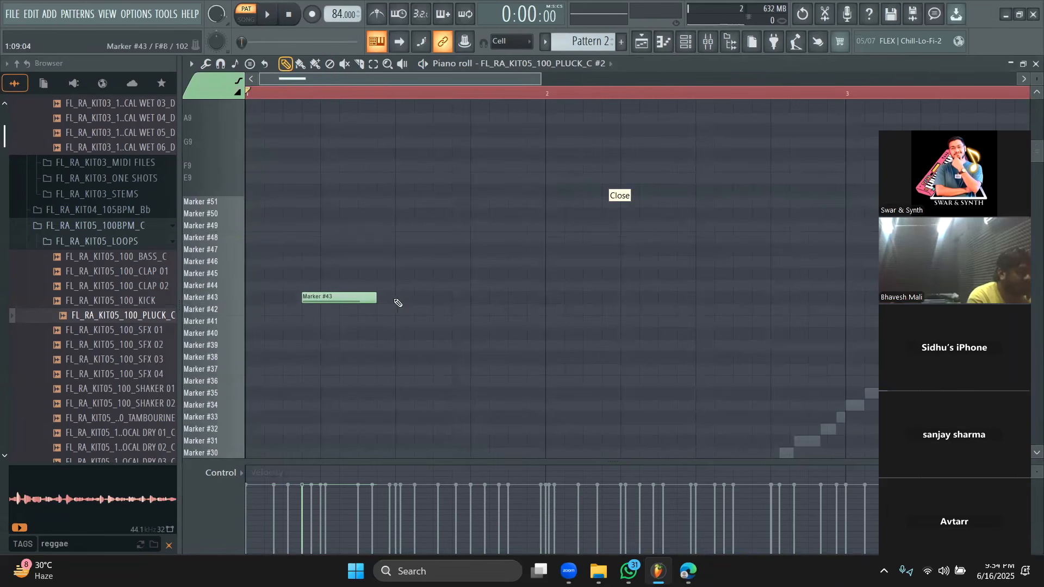
pyautogui.click(362, 299)
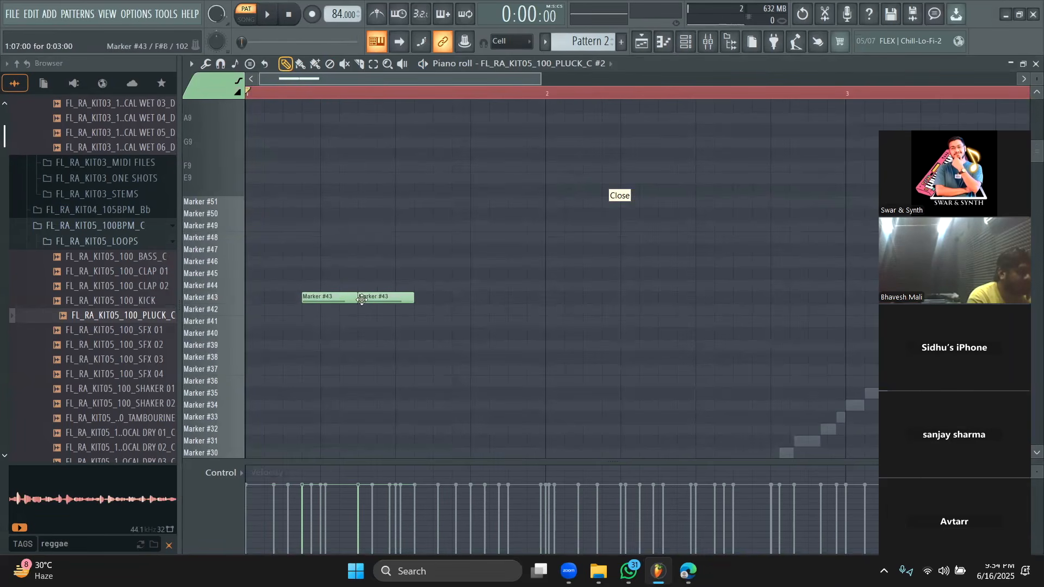
pyautogui.press('space')
pyautogui.press('space')
# Arrange Marker #43 as four two-step notes on the off-beats of bar 1, play them, and audition other slices
pyautogui.moveTo(338, 297); pyautogui.dragTo(321, 297)
pyautogui.press('space')
pyautogui.press('space')
pyautogui.moveTo(398, 298)
pyautogui.mouseDown()
pyautogui.moveTo(379, 298)
pyautogui.moveTo(457, 294)
pyautogui.mouseUp()
pyautogui.click(435, 300)
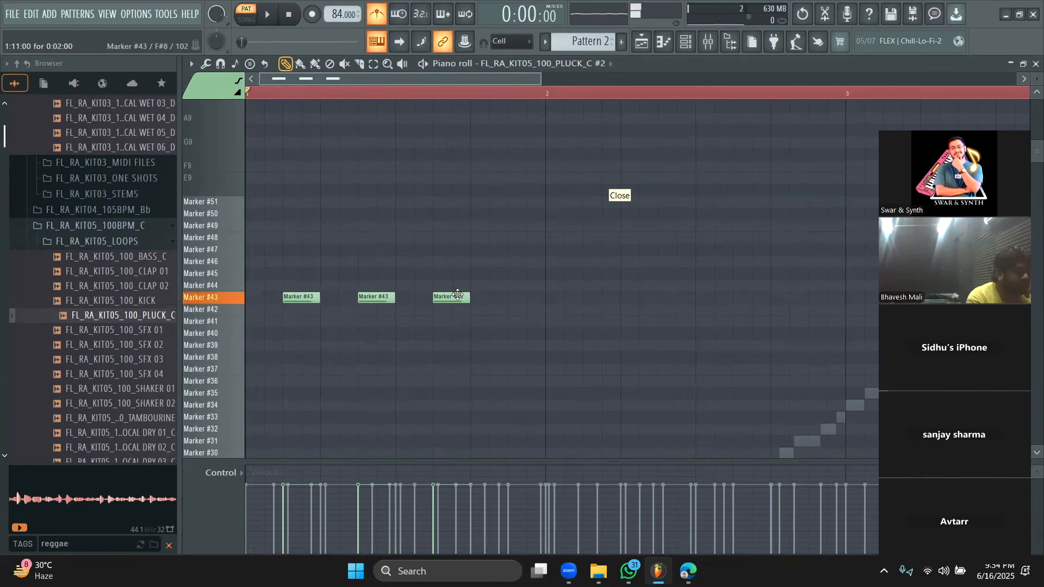
pyautogui.click(519, 298)
pyautogui.press('space')
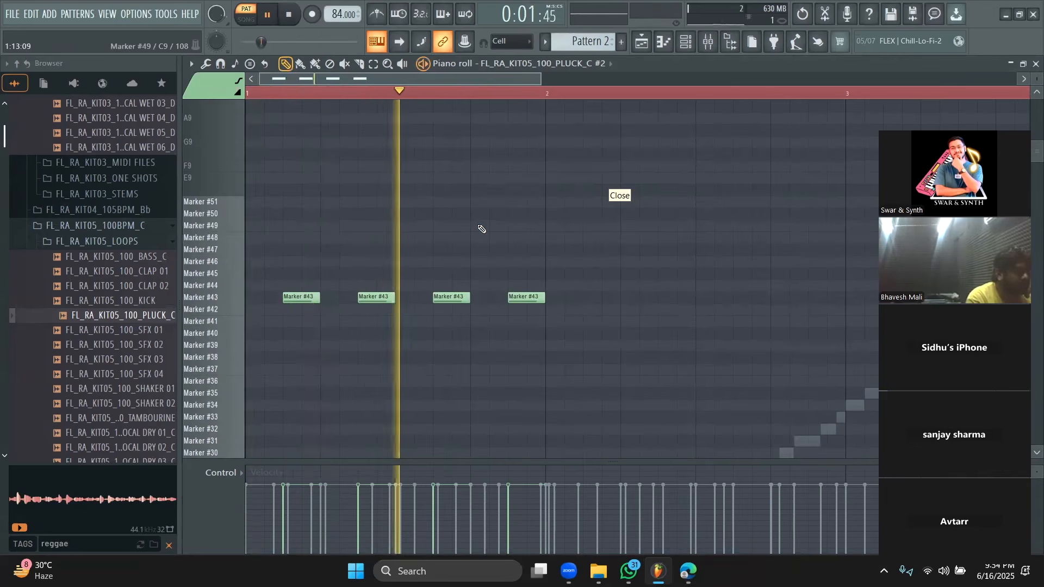
pyautogui.press('space')
pyautogui.scroll(-3, 361, 357)
pyautogui.click(235, 307)
pyautogui.moveTo(234, 285); pyautogui.dragTo(234, 353)
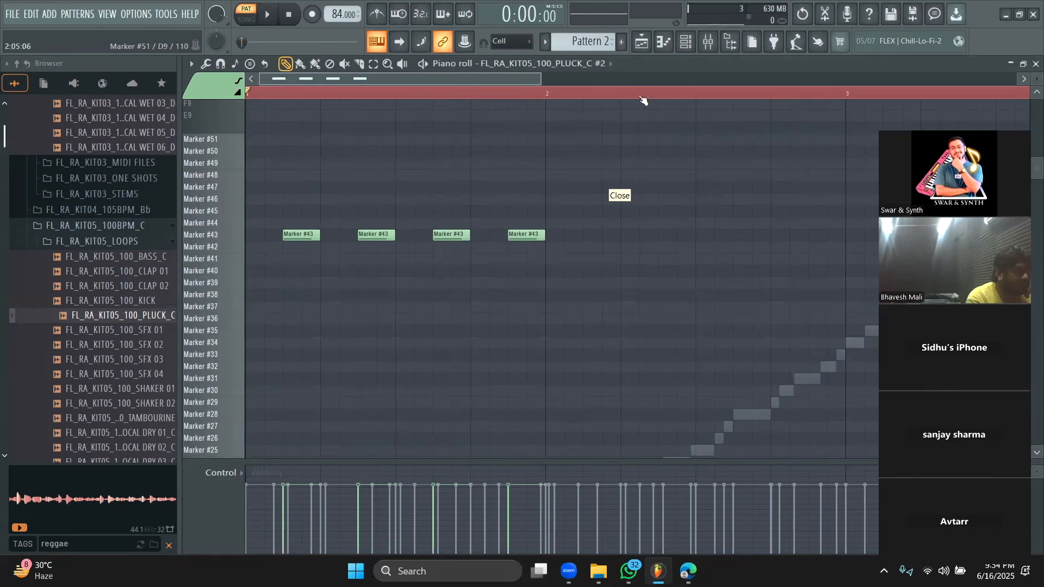
# Delete Marker #15 from the pluck waveform in the Slicex editor and return to the channel rack
pyautogui.click(686, 42)
pyautogui.click(282, 300)
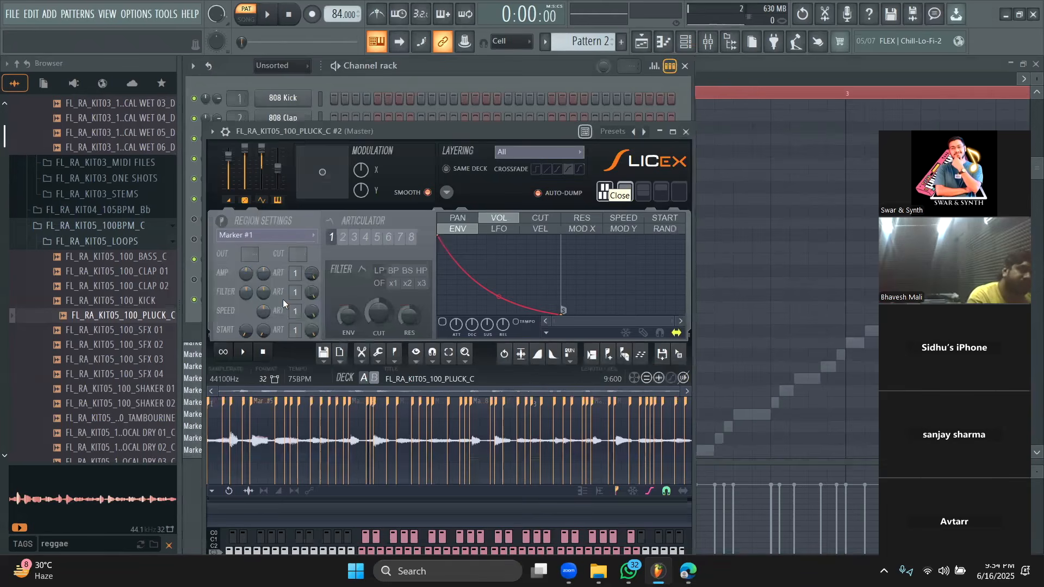
pyautogui.rightClick(351, 403)
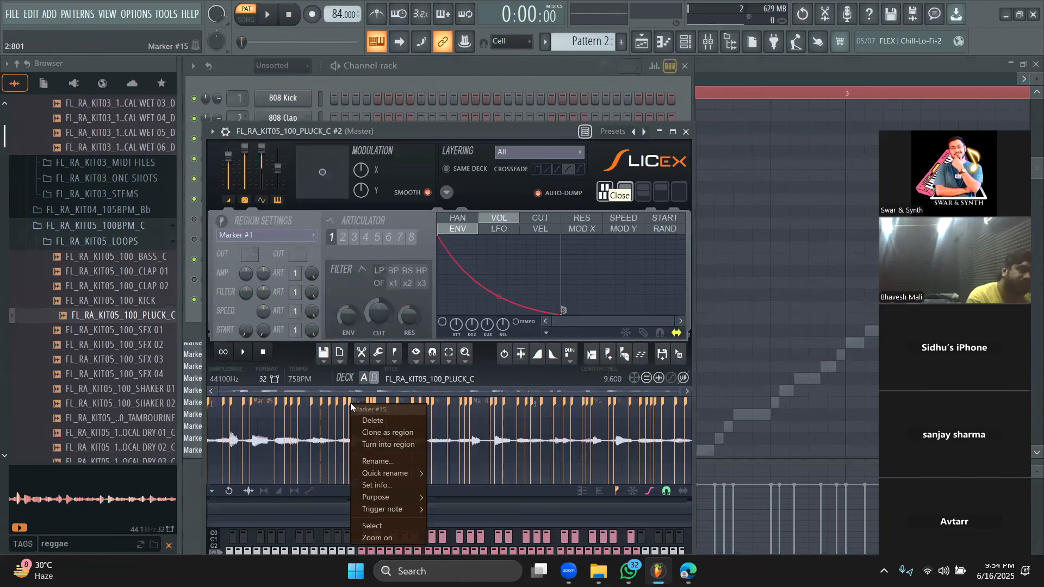
pyautogui.click(383, 421)
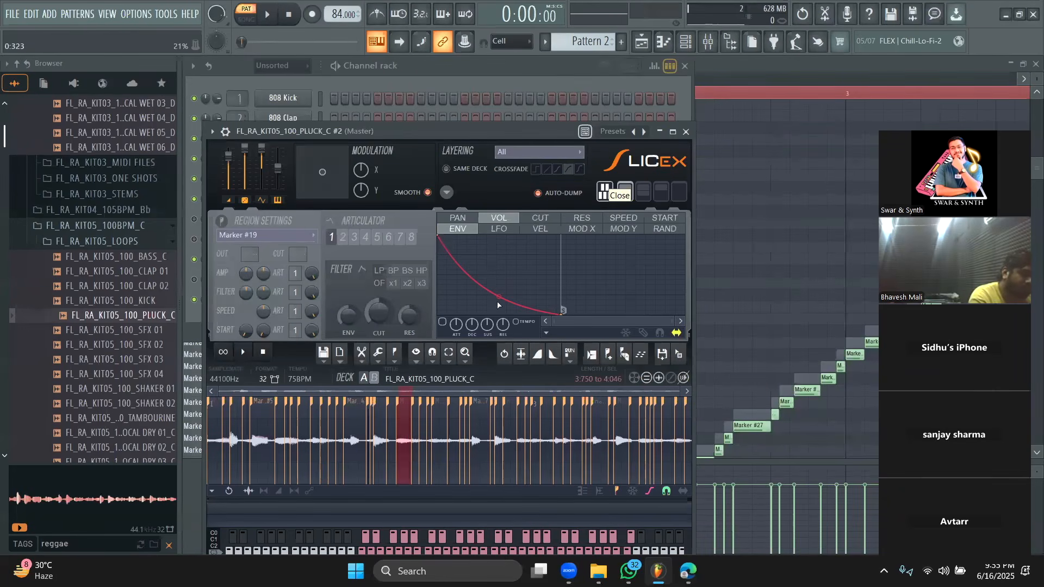
pyautogui.click(577, 76)
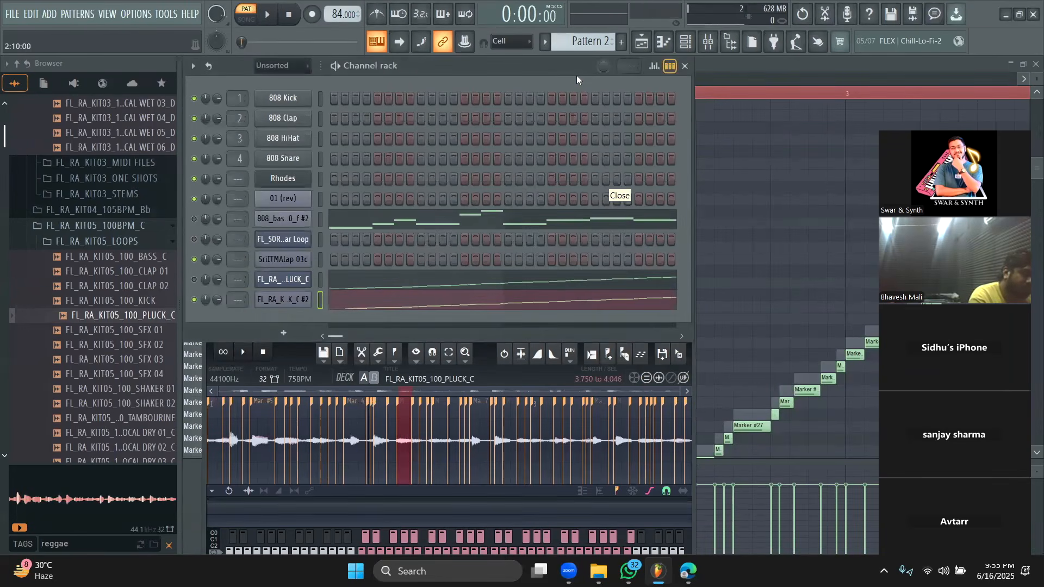
# Clear the browser search, expand the SAMPLES PACK folder, and look through its packs as far as the Cymatics folders
pyautogui.scroll(-10, 117, 361)
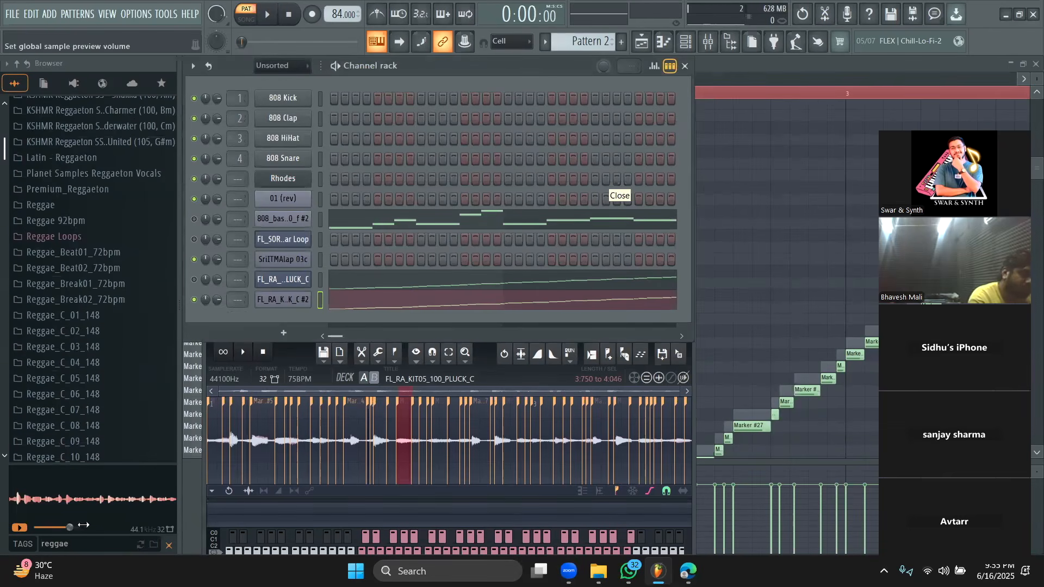
pyautogui.doubleClick(54, 543)
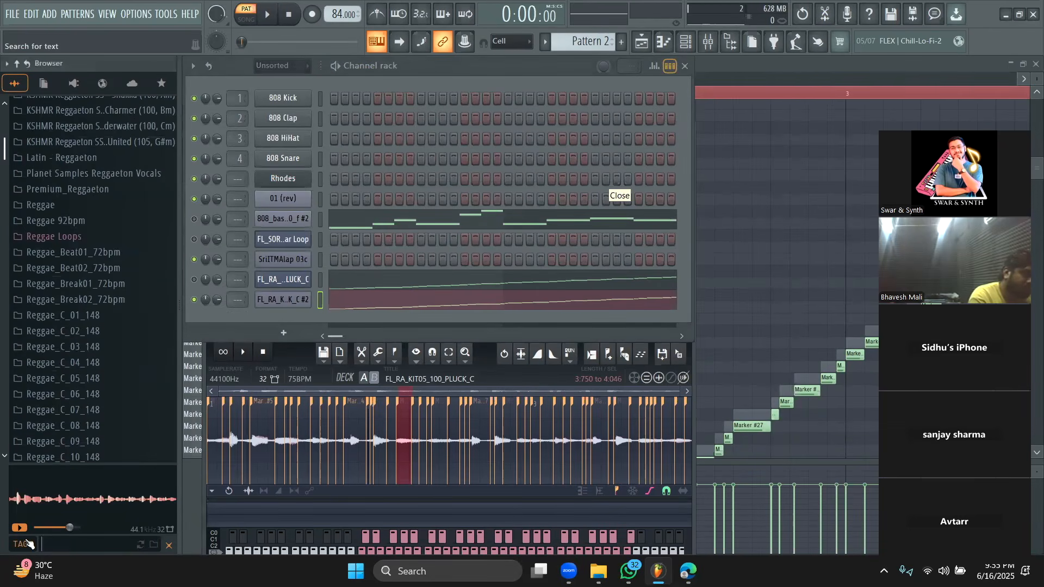
pyautogui.click(56, 398)
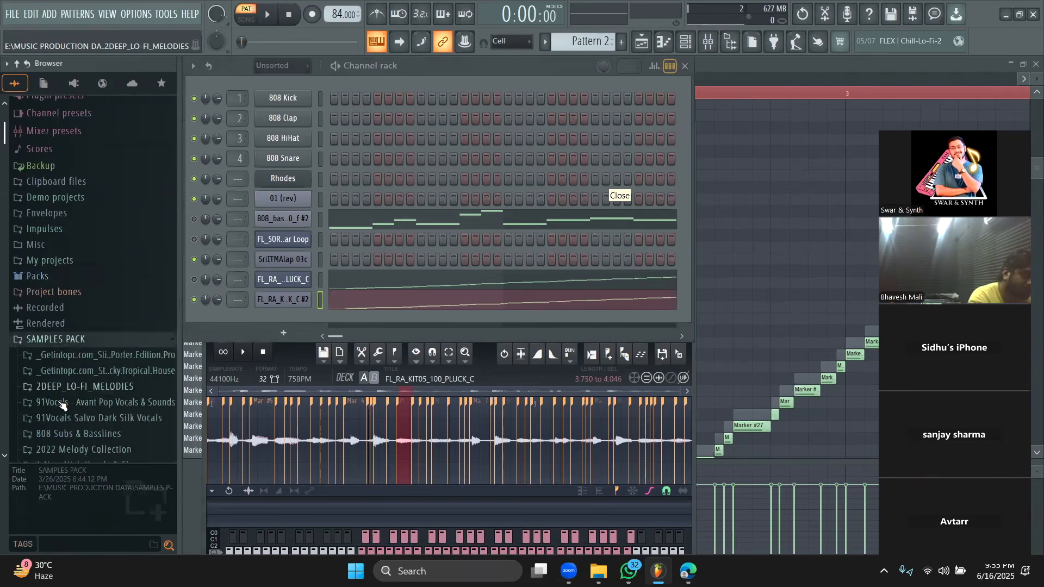
pyautogui.scroll(-5, 65, 399)
pyautogui.scroll(-5, 88, 251)
pyautogui.scroll(2, 93, 174)
pyautogui.click(104, 284)
pyautogui.click(98, 283)
pyautogui.scroll(-3, 93, 272)
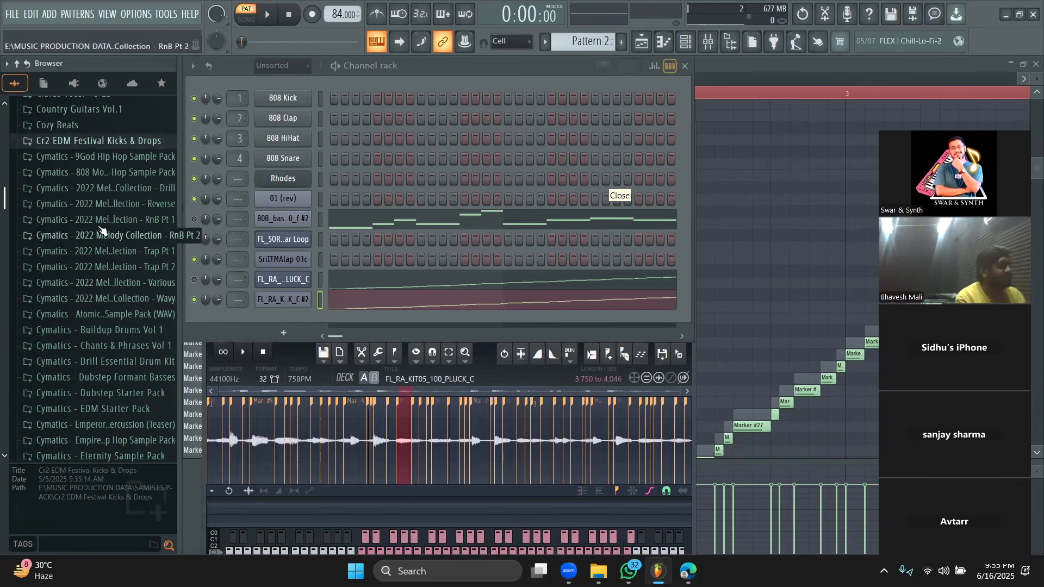
# Open the Cymatics 2022 Melody Collection - RnB Pt 1 folder and preview its Break Away and Distance loops
pyautogui.click(100, 218)
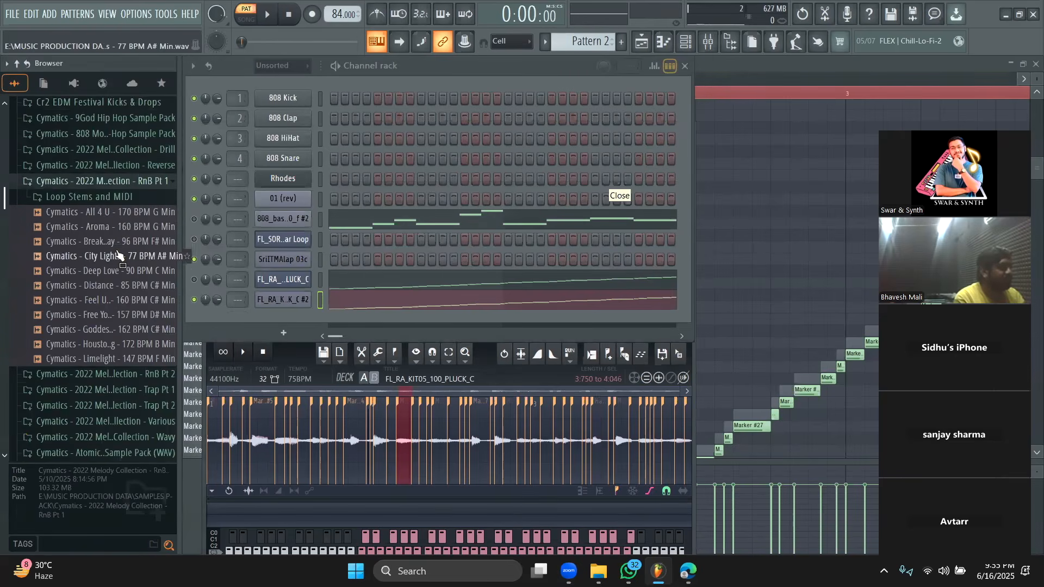
pyautogui.click(107, 199)
pyautogui.click(107, 198)
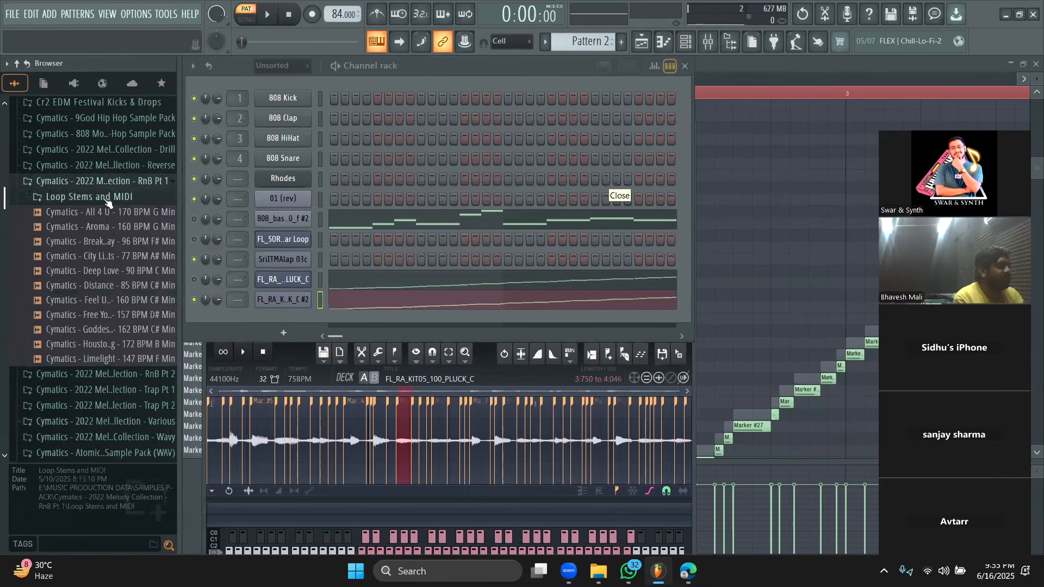
pyautogui.click(102, 242)
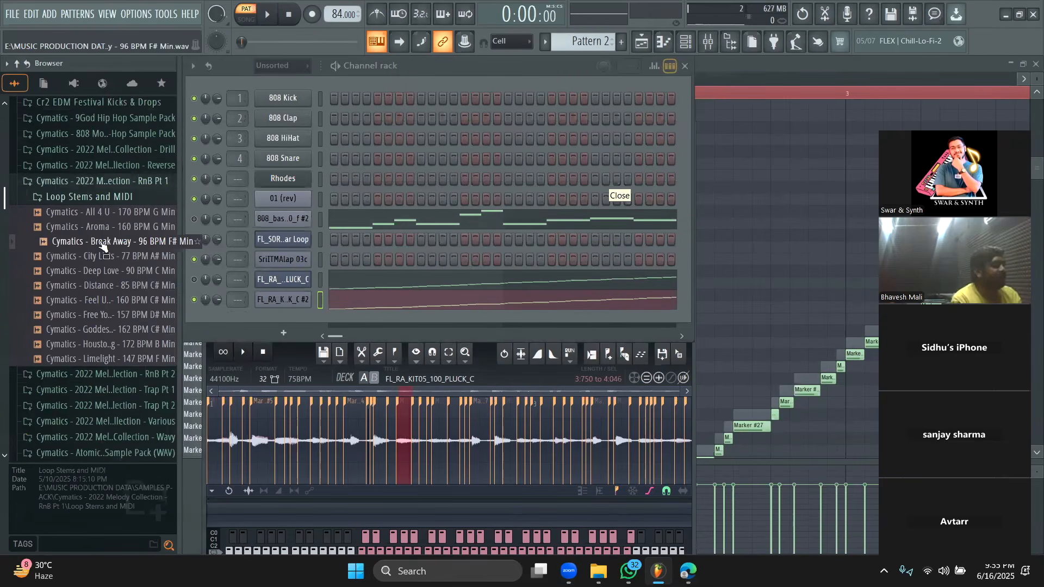
pyautogui.click(93, 285)
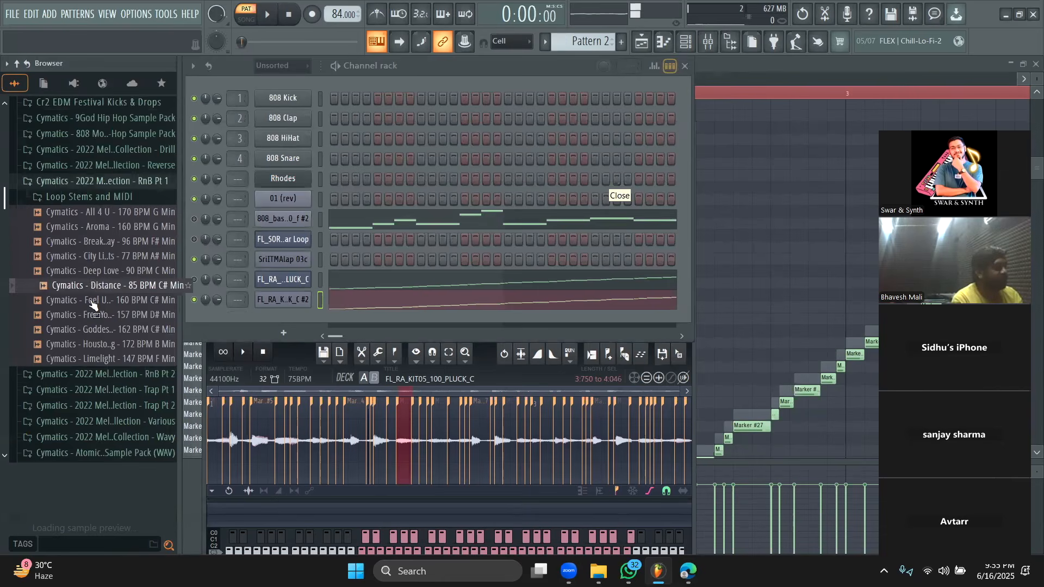
# Open the Cymatics Drill Essential Drum Kit and expand its Full Loops and Hihat Loops folders under Drum Loops
pyautogui.scroll(-4, 92, 304)
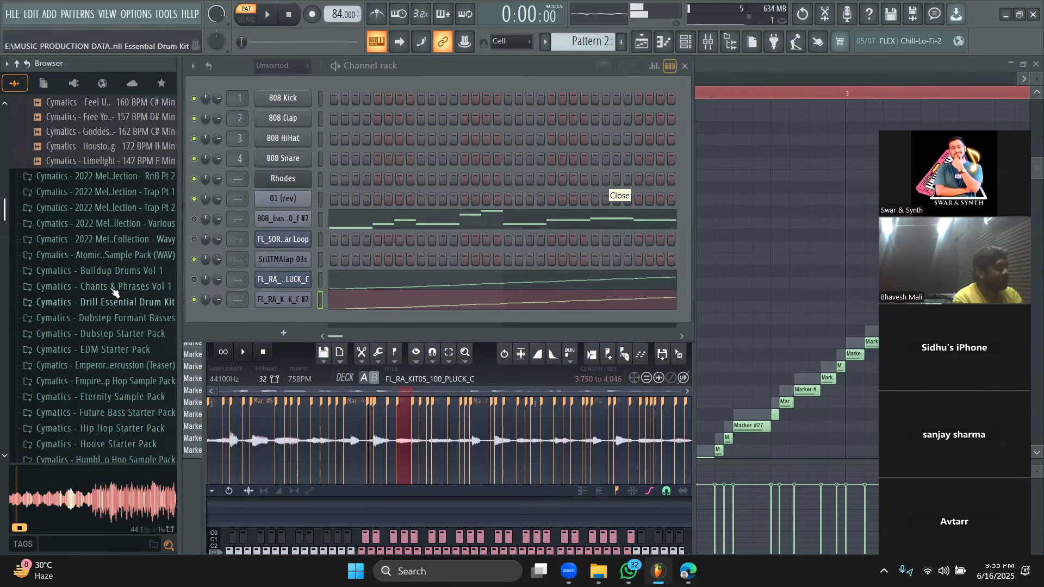
pyautogui.click(109, 302)
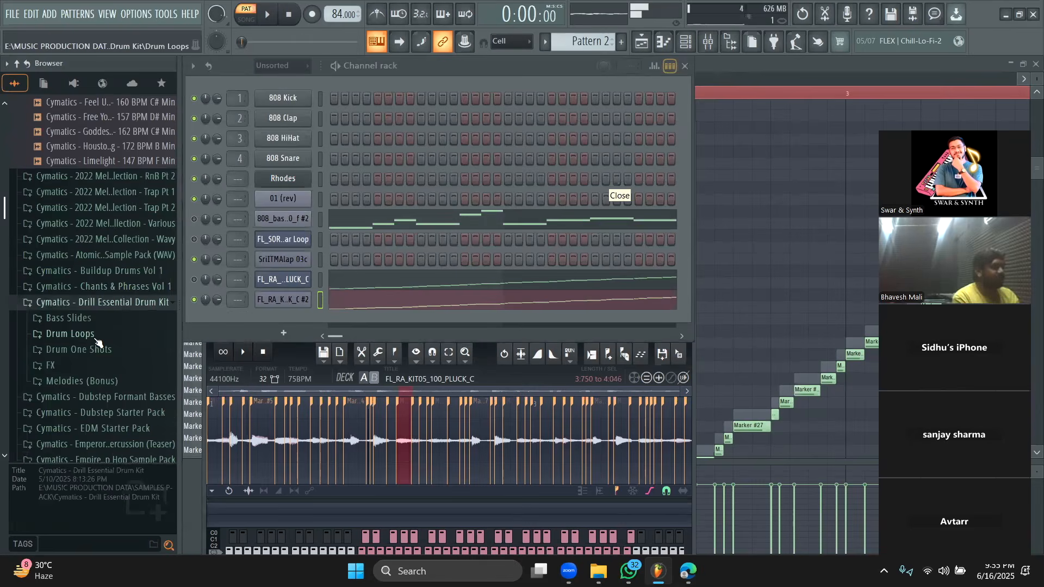
pyautogui.click(91, 335)
pyautogui.click(91, 368)
pyautogui.click(91, 220)
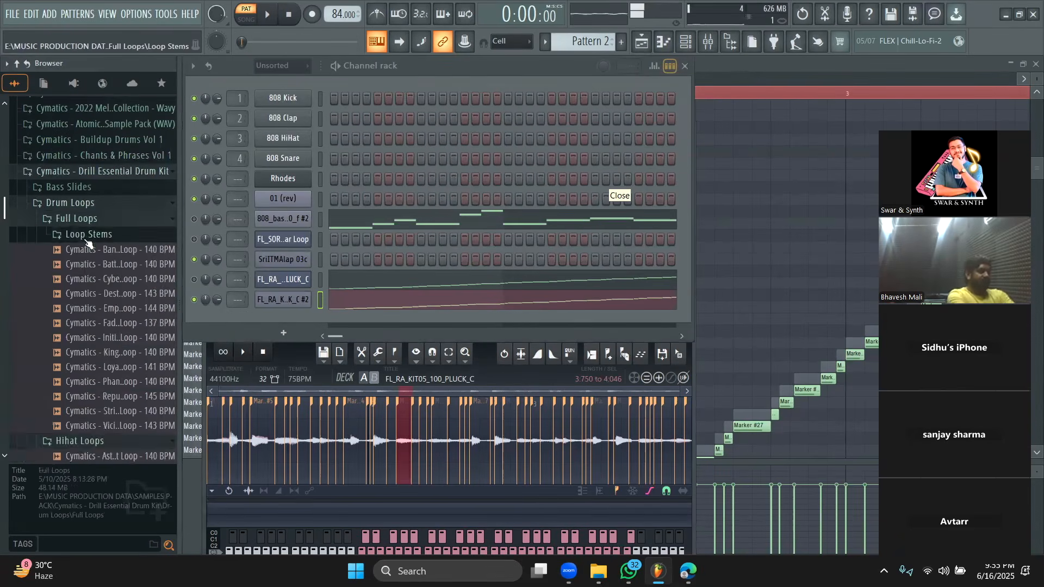
pyautogui.click(91, 236)
pyautogui.click(86, 219)
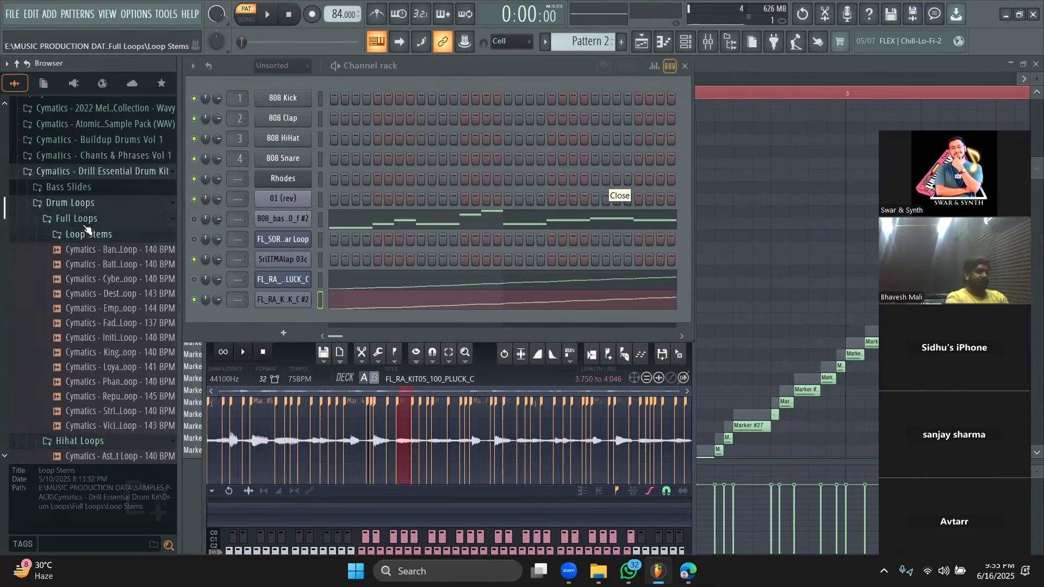
# Preview two of the drill kit's hi-hat loops and the Battleground Drum Loop - 140 BPM
pyautogui.click(95, 280)
pyautogui.scroll(-3, 100, 306)
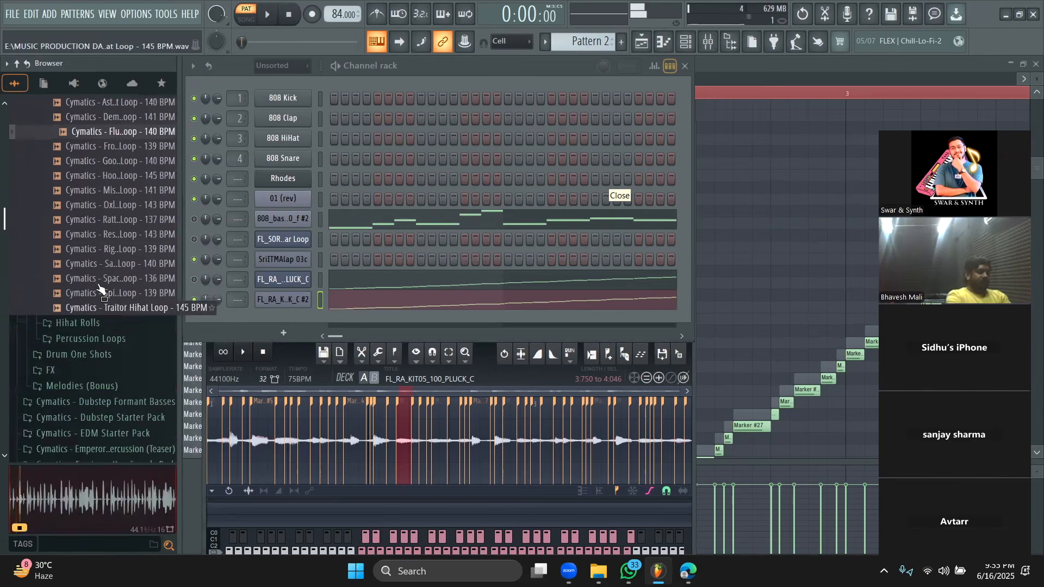
pyautogui.click(100, 251)
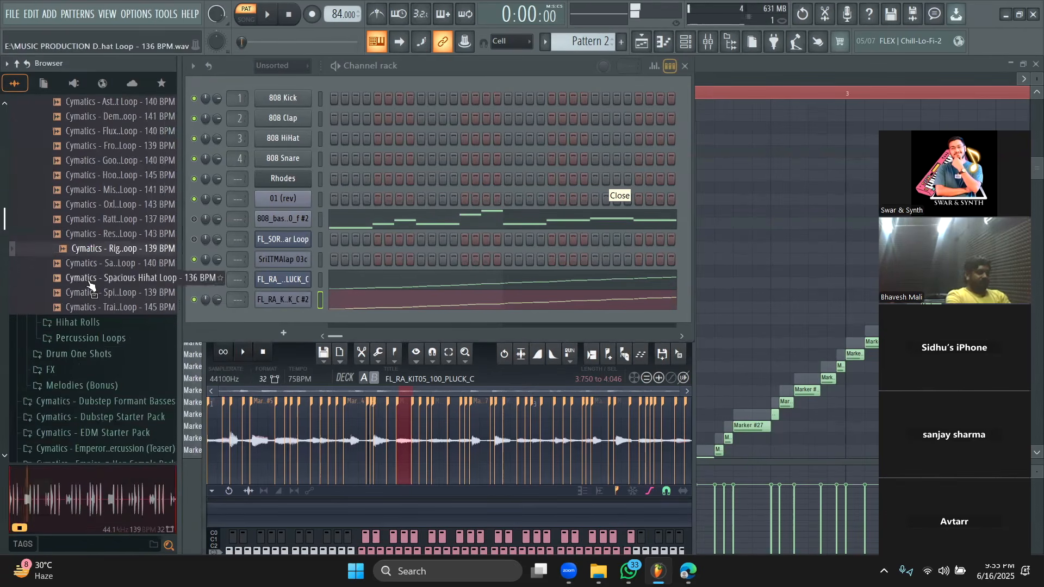
pyautogui.scroll(3, 91, 283)
pyautogui.click(89, 225)
pyautogui.click(95, 267)
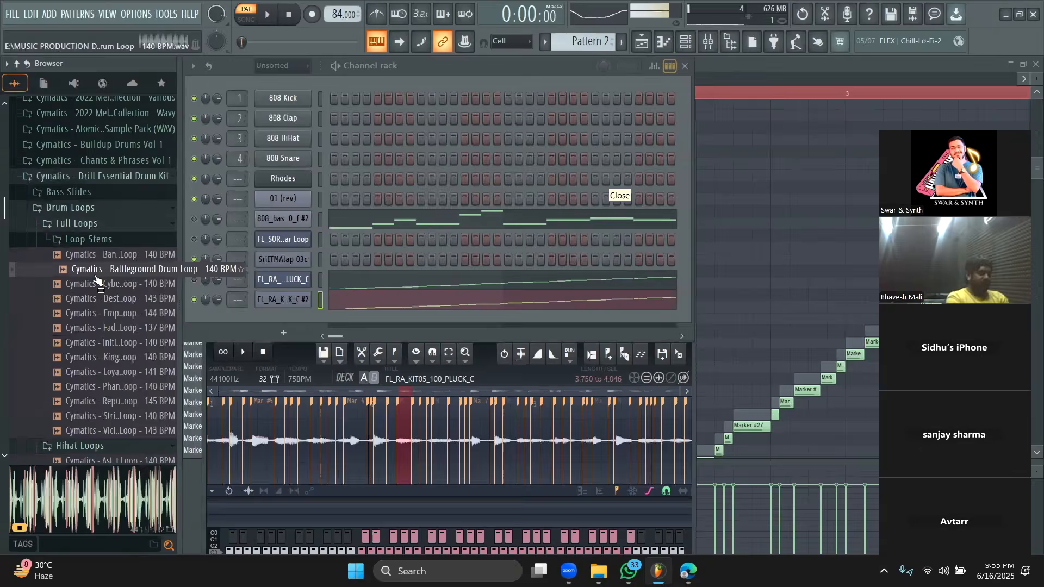
# Open the Battleground Drum Loop - 140 BPM in a new Slicex channel and in a new Fruity Slicer channel
pyautogui.rightClick(96, 268)
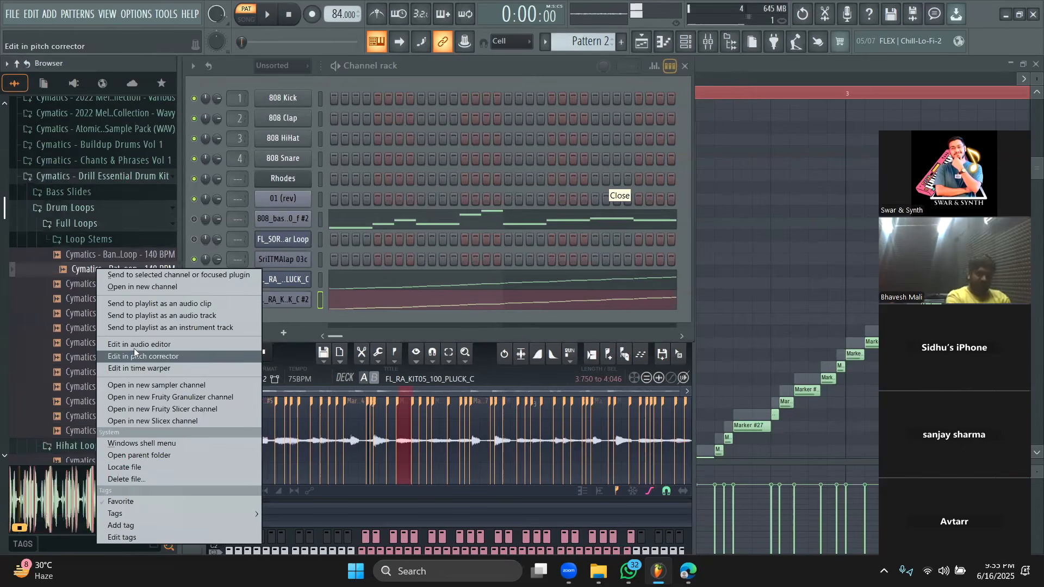
pyautogui.click(169, 421)
pyautogui.moveTo(446, 145); pyautogui.dragTo(632, 106)
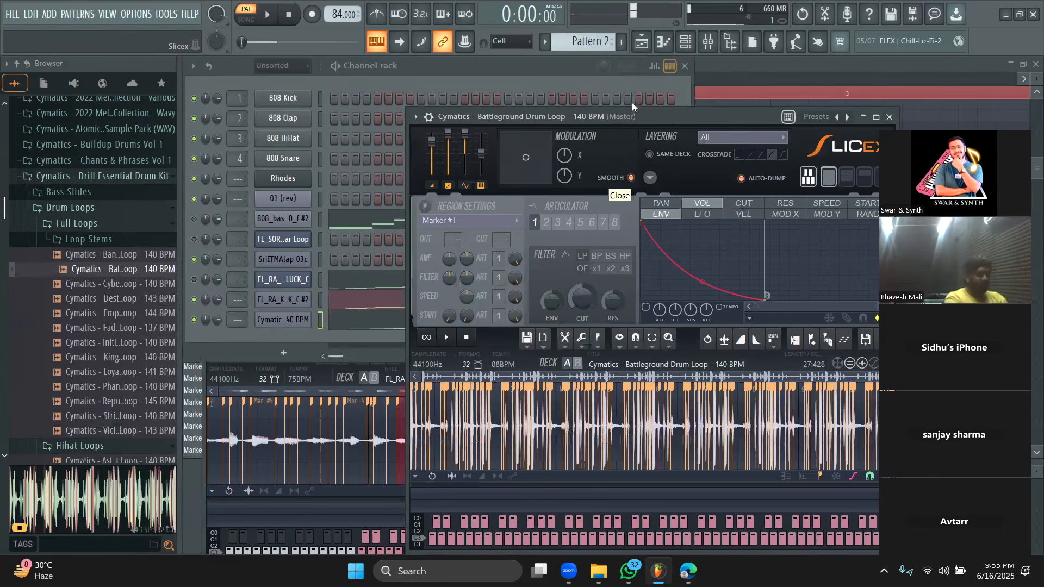
pyautogui.rightClick(127, 273)
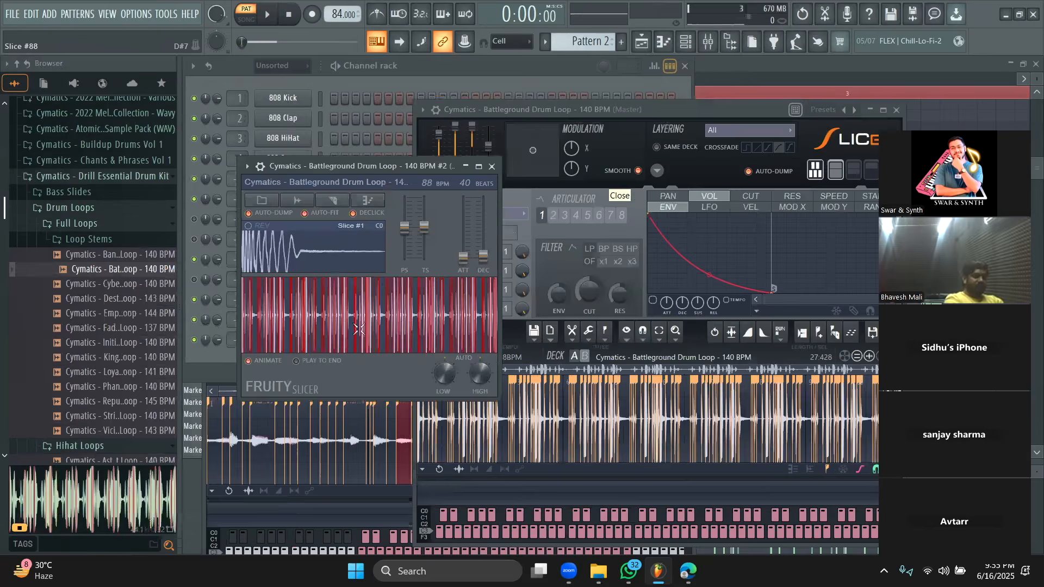
pyautogui.click(213, 361)
pyautogui.click(353, 344)
# Audition slices in the Fruity Slicer channel's piano roll and place Slice #97 notes on the first two beats of bar 1
pyautogui.click(235, 302)
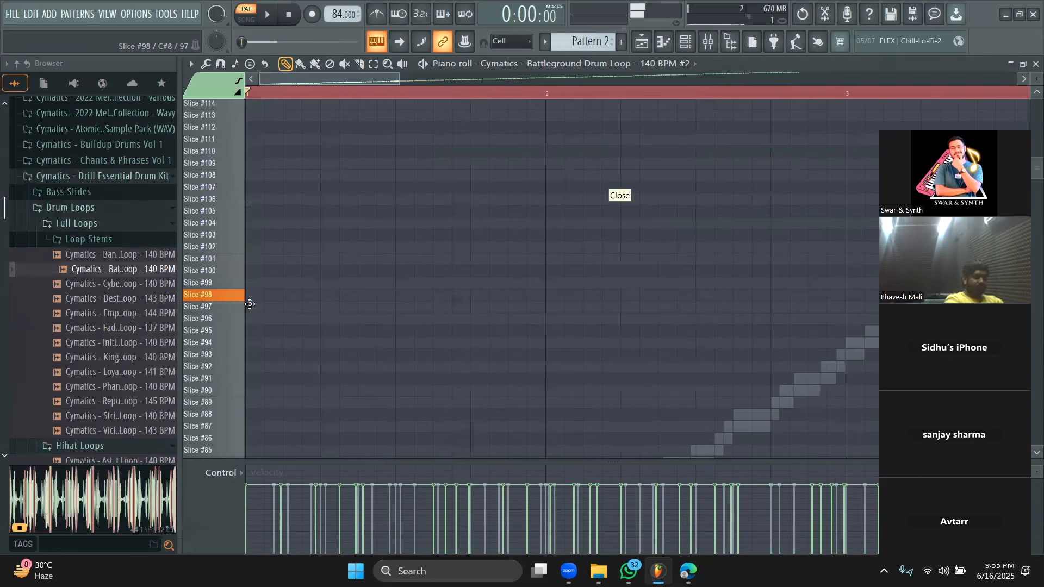
pyautogui.doubleClick(249, 307)
pyautogui.click(613, 187)
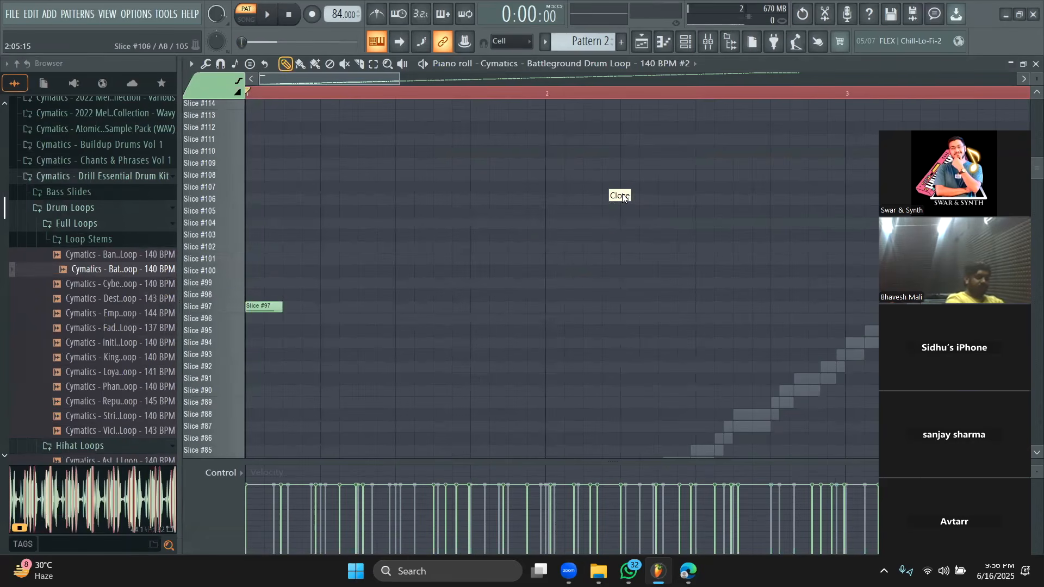
pyautogui.click(239, 303)
pyautogui.click(332, 319)
pyautogui.moveTo(333, 321); pyautogui.dragTo(333, 308)
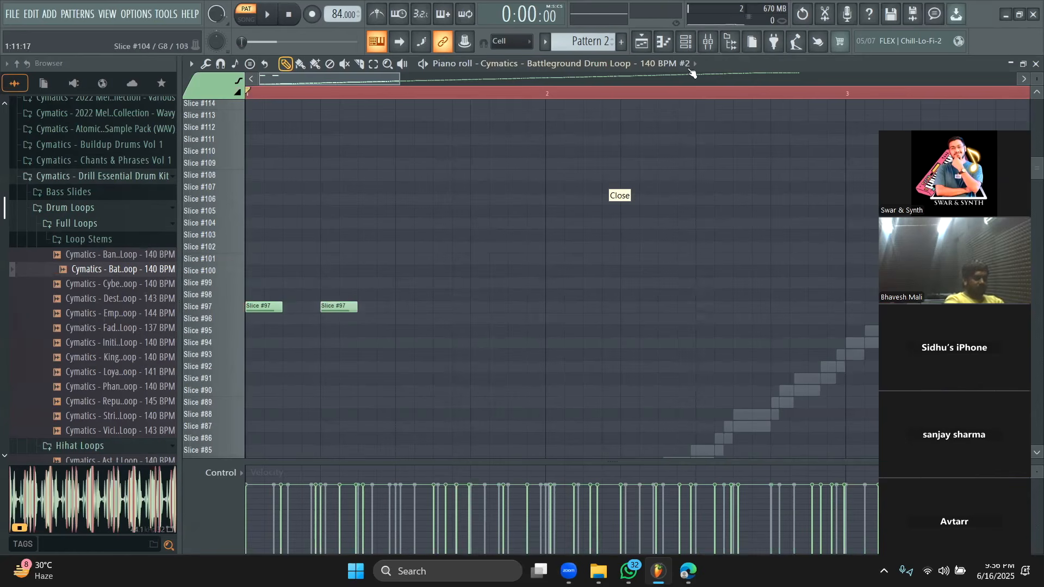
# Switch to the empty Pattern 3 and place Slice #101 notes on its first two beats in the Fruity Slicer channel's piano roll
pyautogui.click(686, 42)
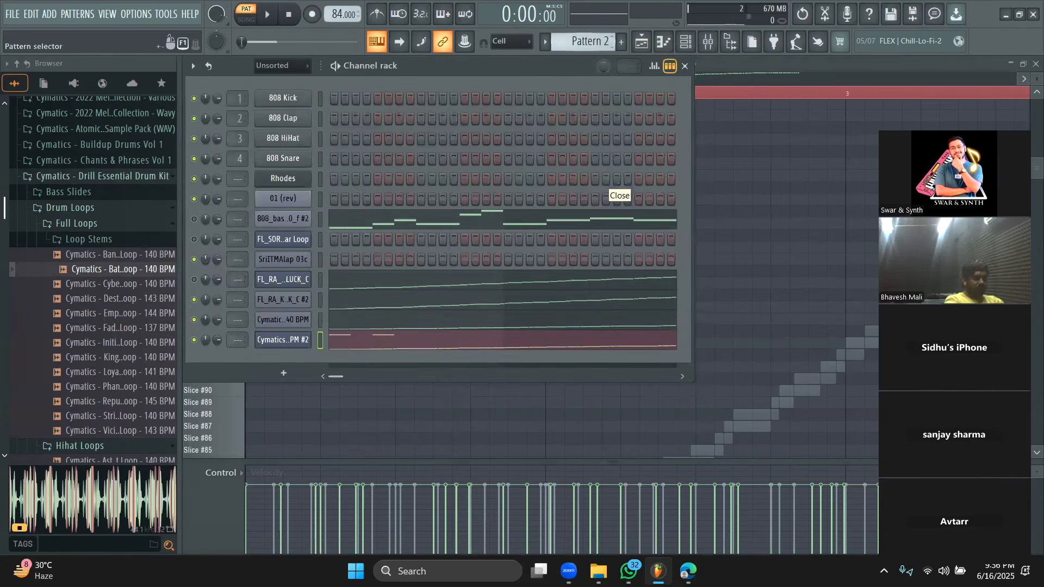
pyautogui.scroll(1, 594, 42)
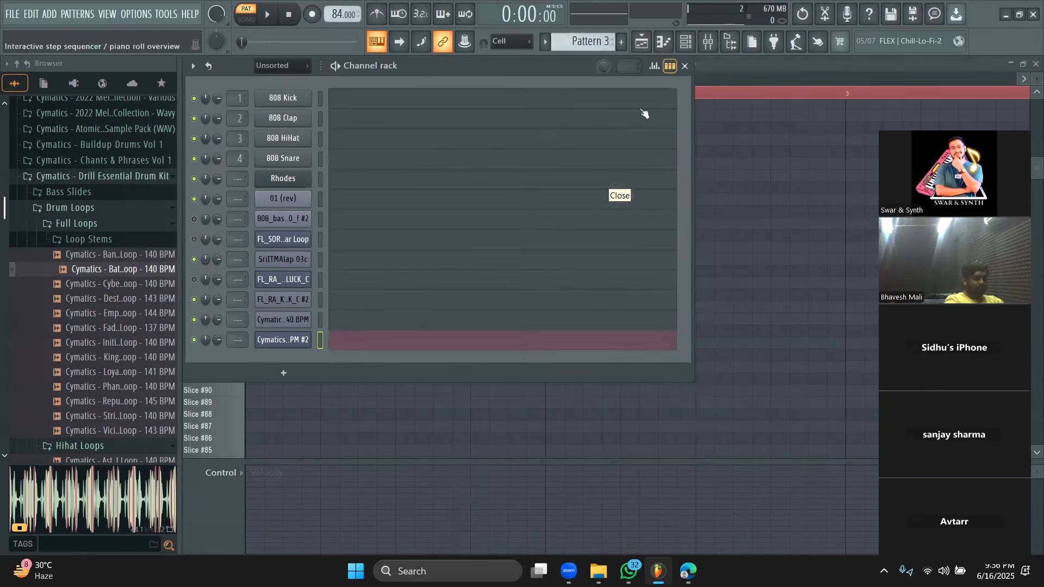
pyautogui.click(389, 343)
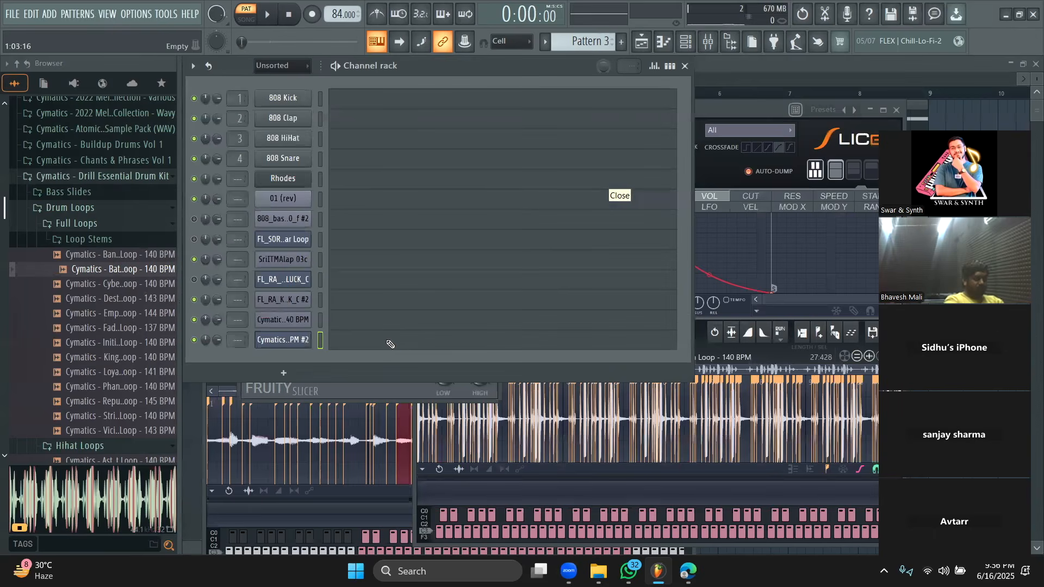
pyautogui.press('F7')
pyautogui.click(251, 259)
pyautogui.click(326, 259)
pyautogui.press('space')
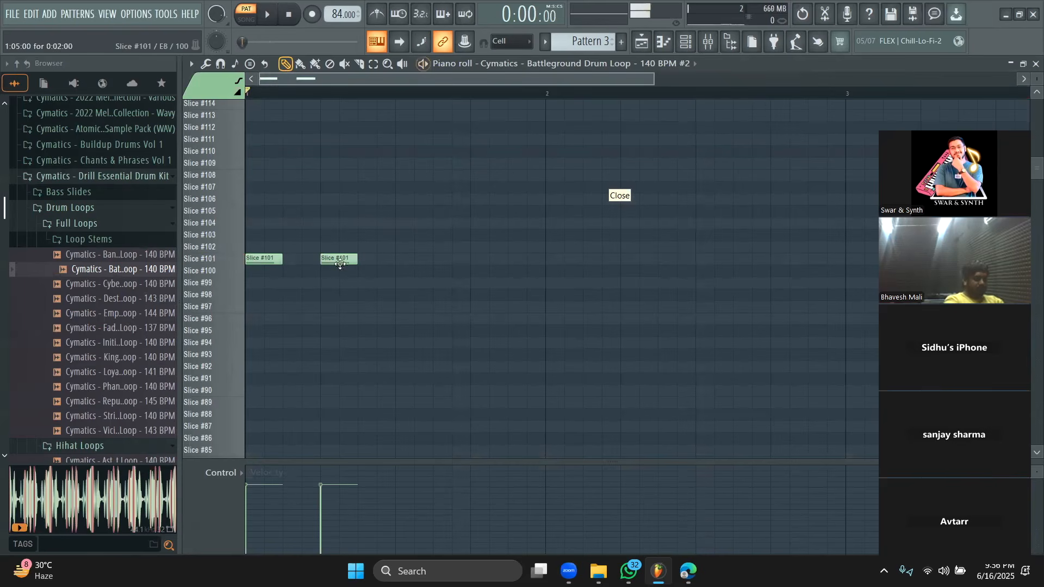
# Move the second Slice #101 note to step 7 and try Slice #102 at step 4 and Slice #99 at step 8
pyautogui.moveTo(340, 259); pyautogui.dragTo(377, 259)
pyautogui.click(363, 234)
pyautogui.press('space')
pyautogui.press('space')
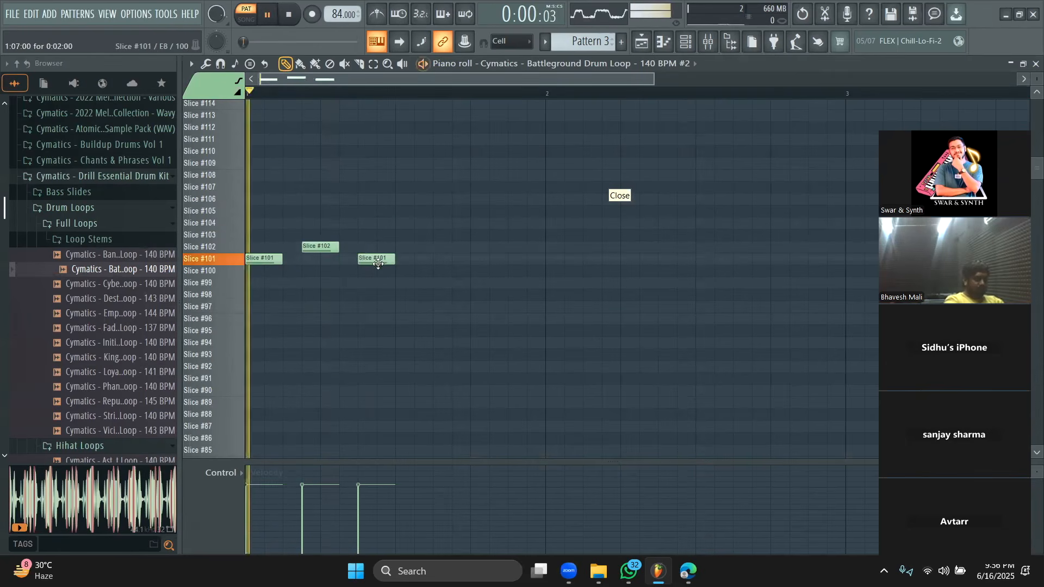
pyautogui.click(388, 281)
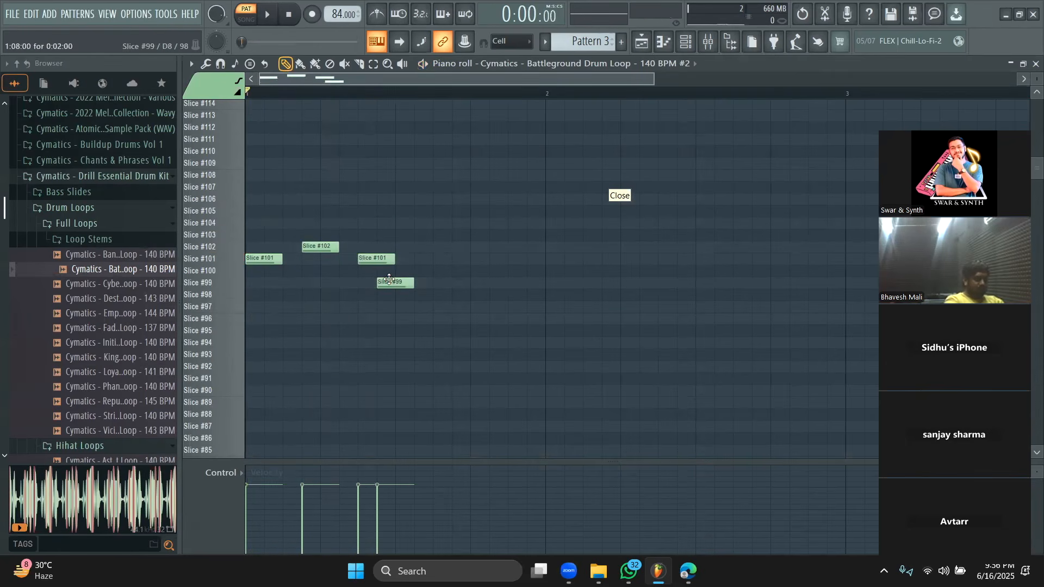
pyautogui.click(395, 292)
pyautogui.rightClick(395, 294)
# Rework the beat with Slice #99 at steps 4 and 7, Slice #101 at step 5 and Slice #103 at step 10, playing it back
pyautogui.press('space')
pyautogui.moveTo(321, 246); pyautogui.dragTo(317, 282)
pyautogui.click(364, 282)
pyautogui.press('space')
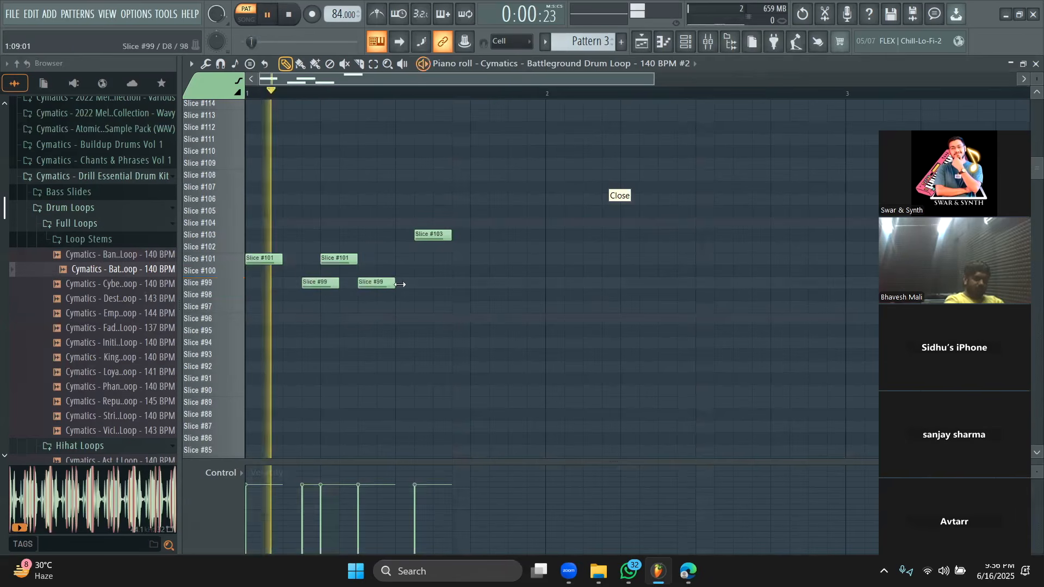
pyautogui.press('space')
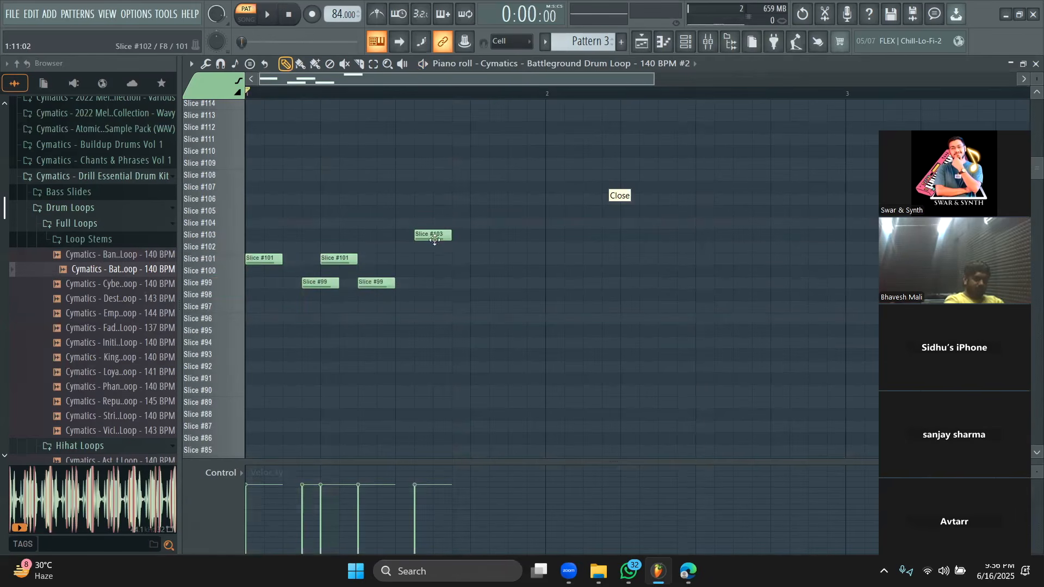
# Remove the Slice #103 note and add four Slice #95 notes at steps 1, 3, 5 and 7, playing the pattern
pyautogui.rightClick(433, 235)
pyautogui.moveTo(235, 165); pyautogui.dragTo(234, 271)
pyautogui.click(230, 309)
pyautogui.click(234, 331)
pyautogui.click(234, 332)
pyautogui.click(262, 330)
pyautogui.click(300, 330)
pyautogui.click(328, 329)
pyautogui.click(365, 330)
pyautogui.press('space')
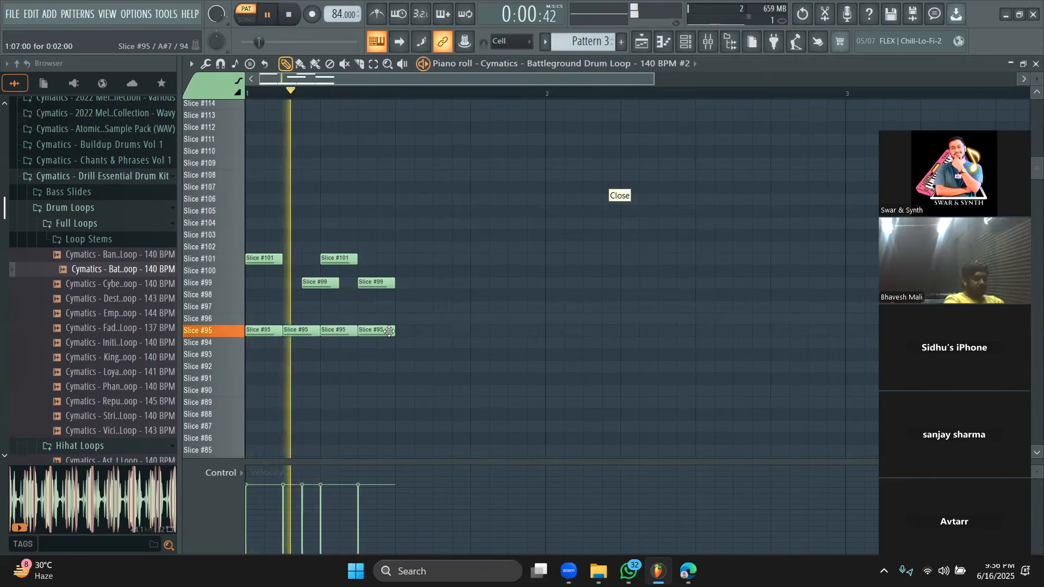
pyautogui.press('space')
# Audition the lower slices, add Slice #86 notes at steps 3 and 7, and play the pattern
pyautogui.click(231, 366)
pyautogui.click(228, 401)
pyautogui.scroll(-2, 222, 394)
pyautogui.click(223, 334)
pyautogui.click(224, 373)
pyautogui.click(224, 381)
pyautogui.click(224, 388)
pyautogui.click(224, 382)
pyautogui.click(296, 381)
pyautogui.click(368, 382)
pyautogui.press('space')
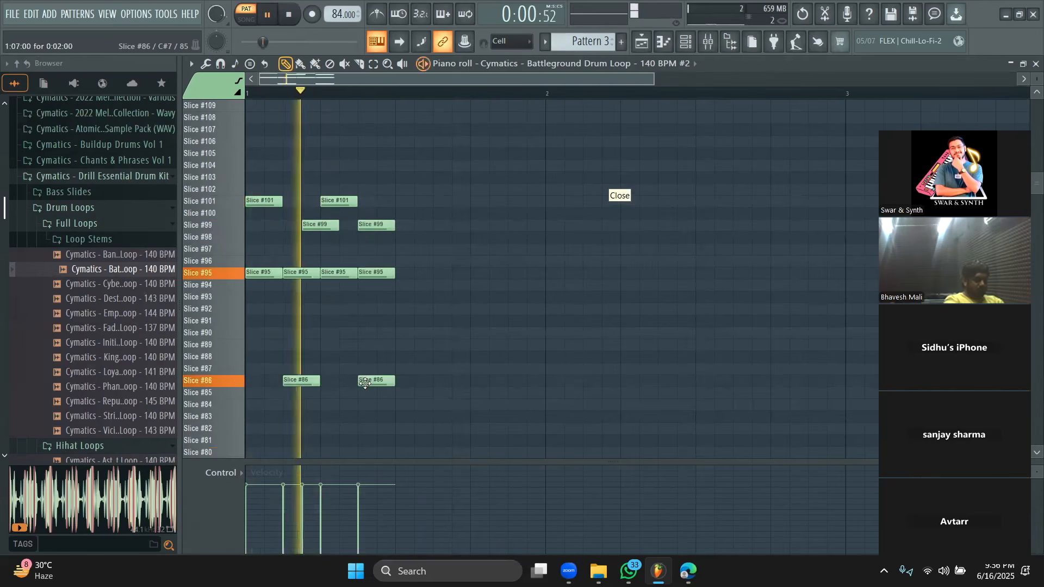
# Set the tempo to 95 BPM without restretching the channels, and delete all slice notes from Pattern 3
pyautogui.hotkey('ctrl', 'a')
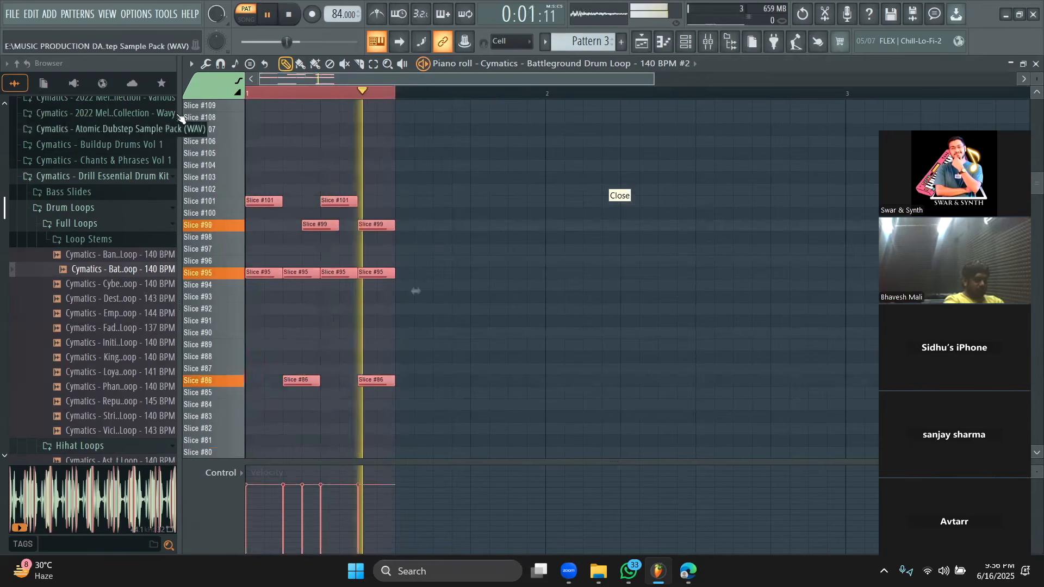
pyautogui.moveTo(338, 15); pyautogui.dragTo(338, 10)
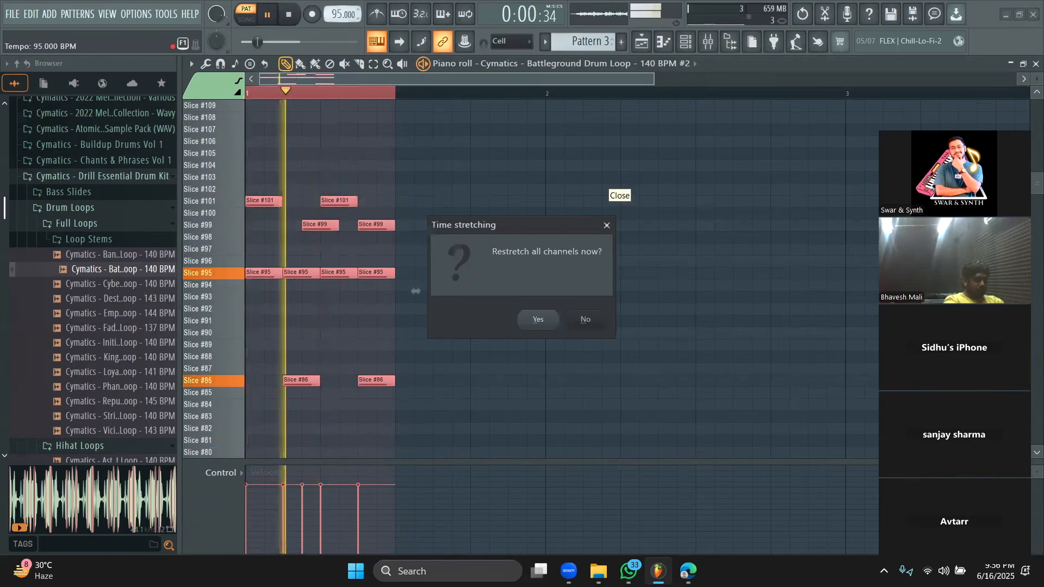
pyautogui.click(607, 225)
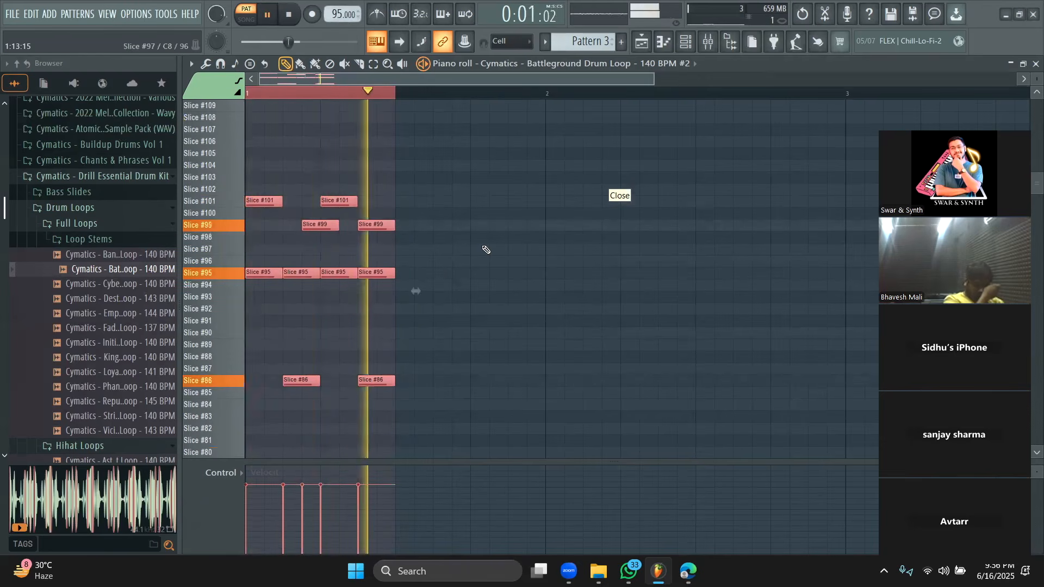
pyautogui.press('space')
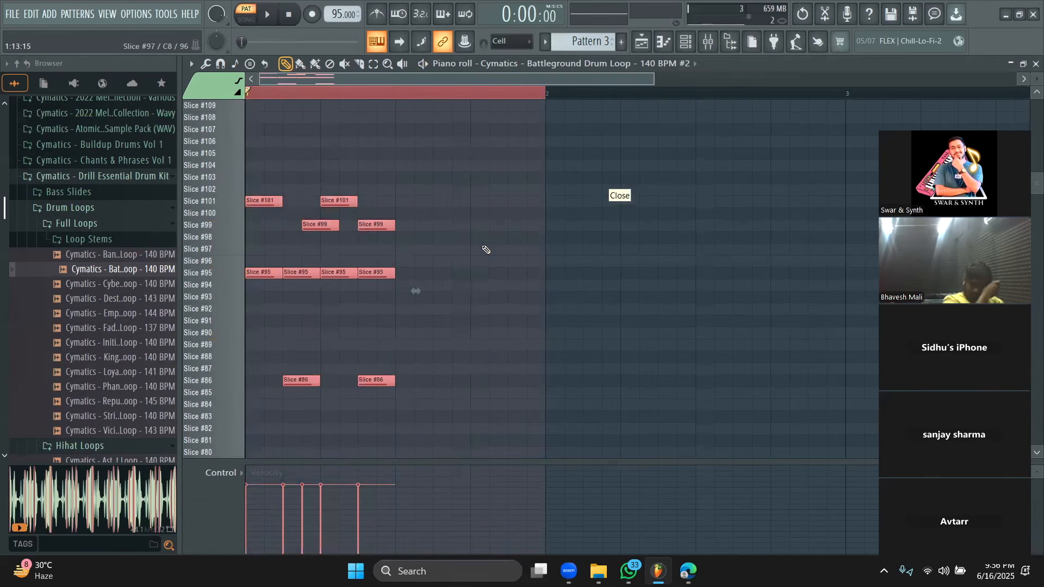
pyautogui.press('Delete')
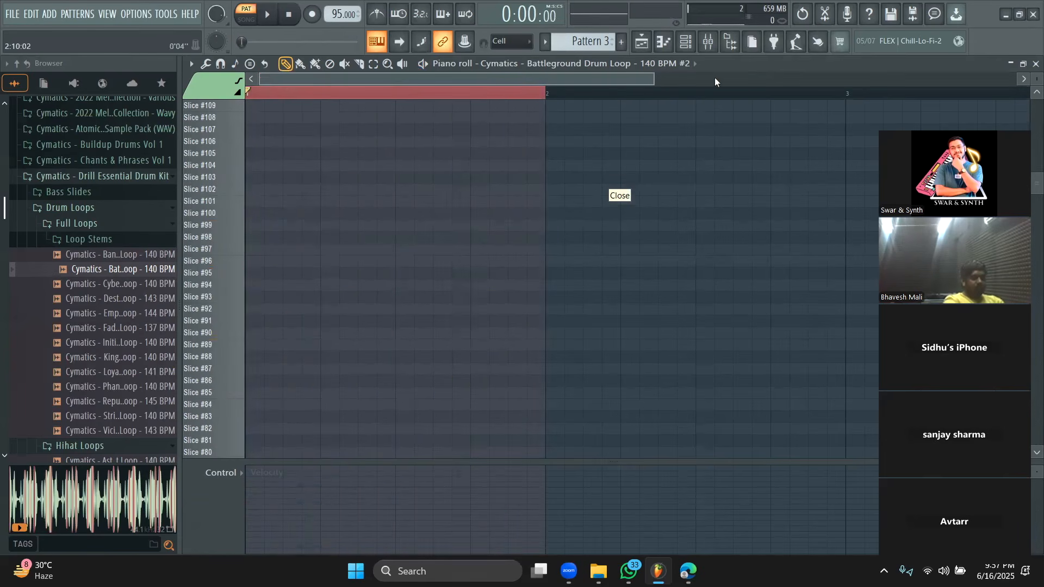
# Open the playlist arrangement and solo Track 1
pyautogui.click(646, 48)
pyautogui.moveTo(631, 79); pyautogui.dragTo(969, 67)
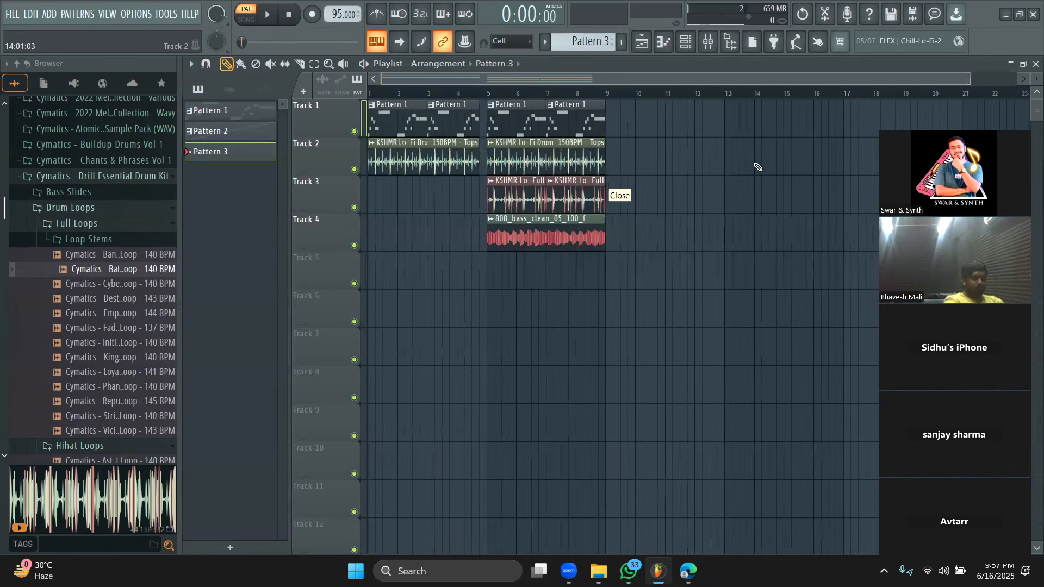
pyautogui.keyDown('ctrl'); pyautogui.click(354, 131); pyautogui.keyUp('ctrl')
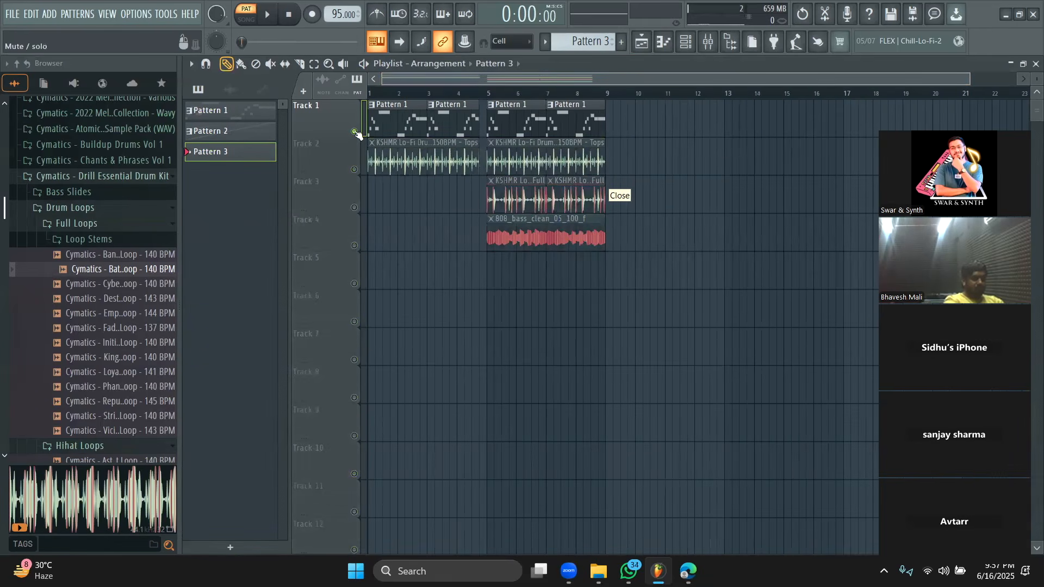